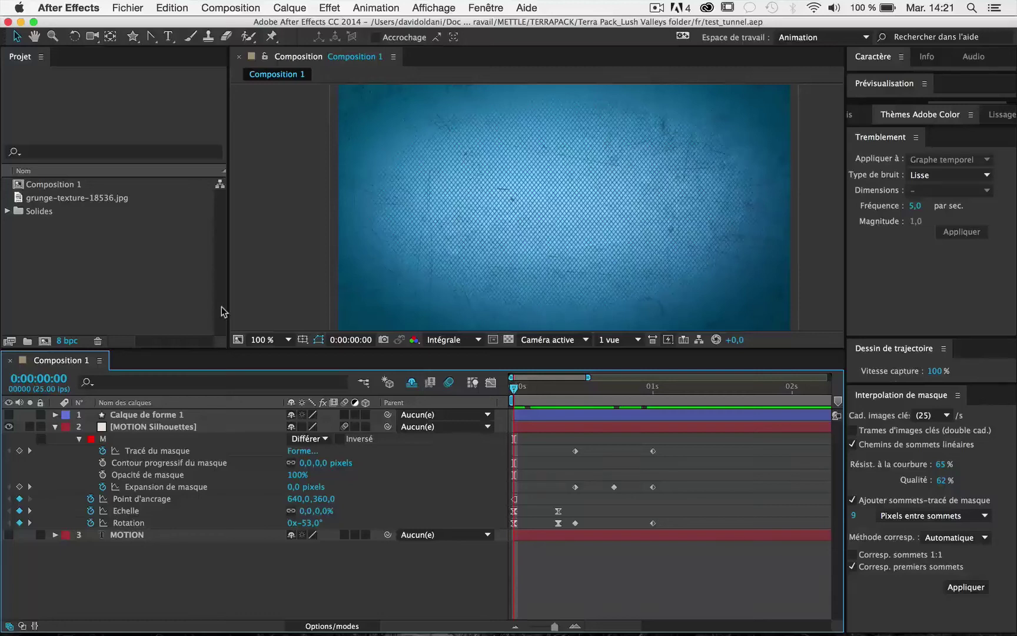
# - Set the composition viewer to Fit up to 100% and enlarge the composition view
pyautogui.click(261, 346)
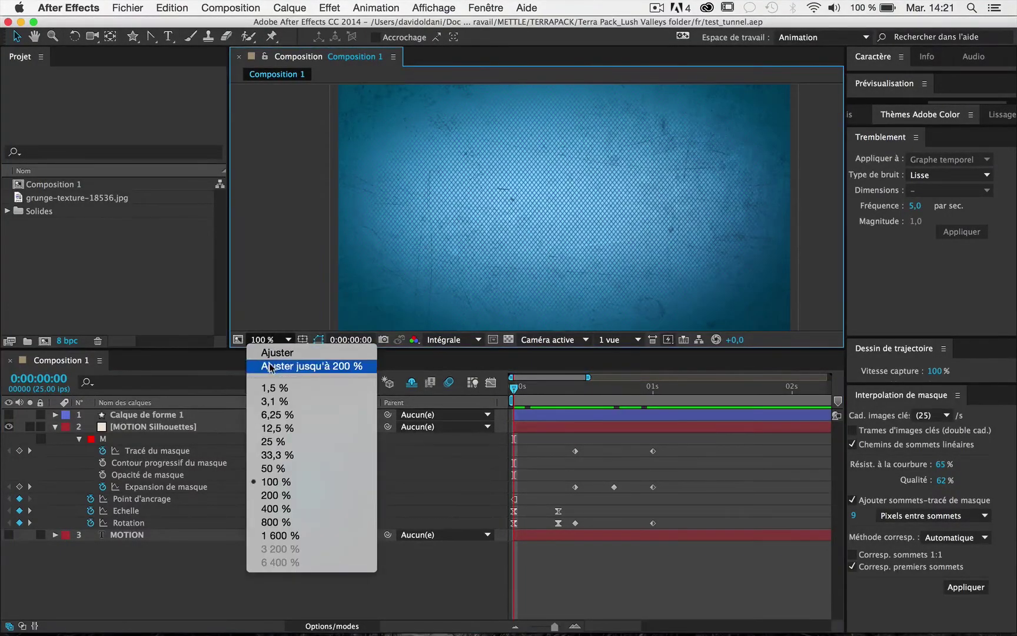
pyautogui.click(271, 367)
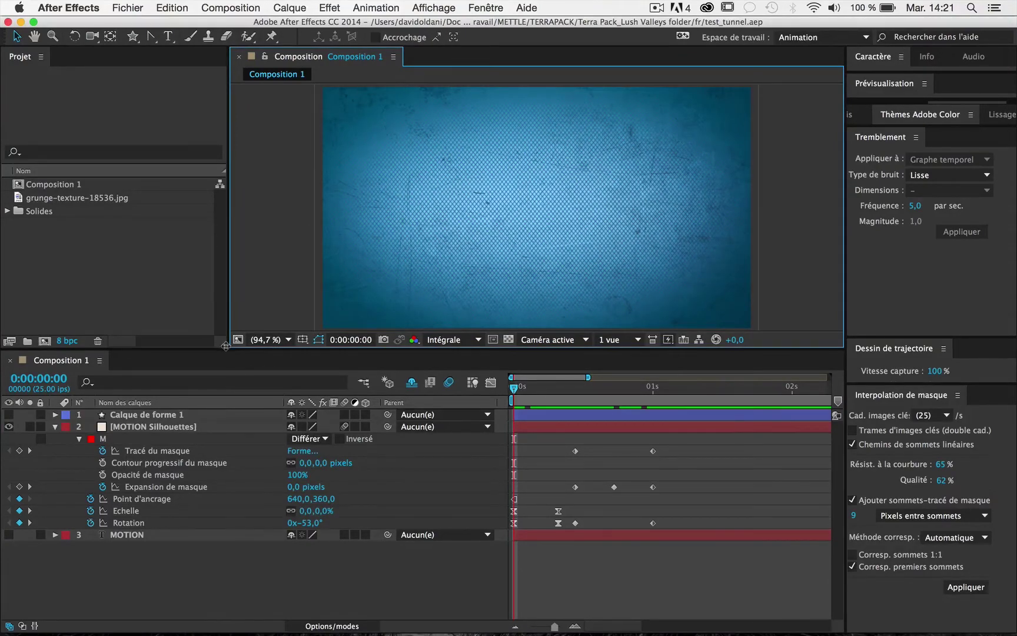
pyautogui.moveTo(226, 346); pyautogui.dragTo(228, 376)
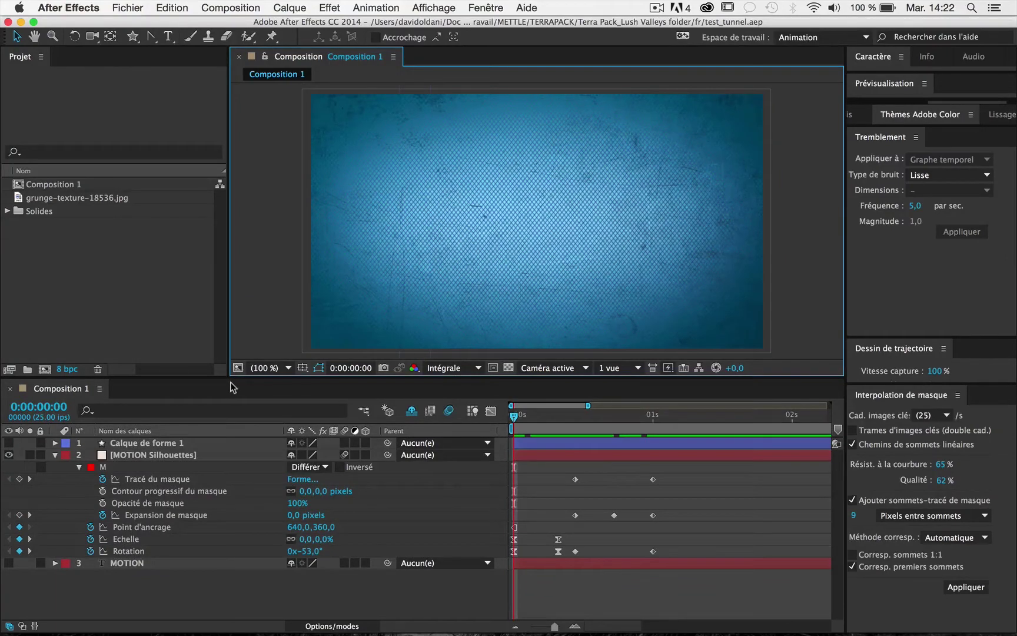
# - Collapse the [MOTION Silhouettes] layer and select the MOTION text layer
pyautogui.click(54, 455)
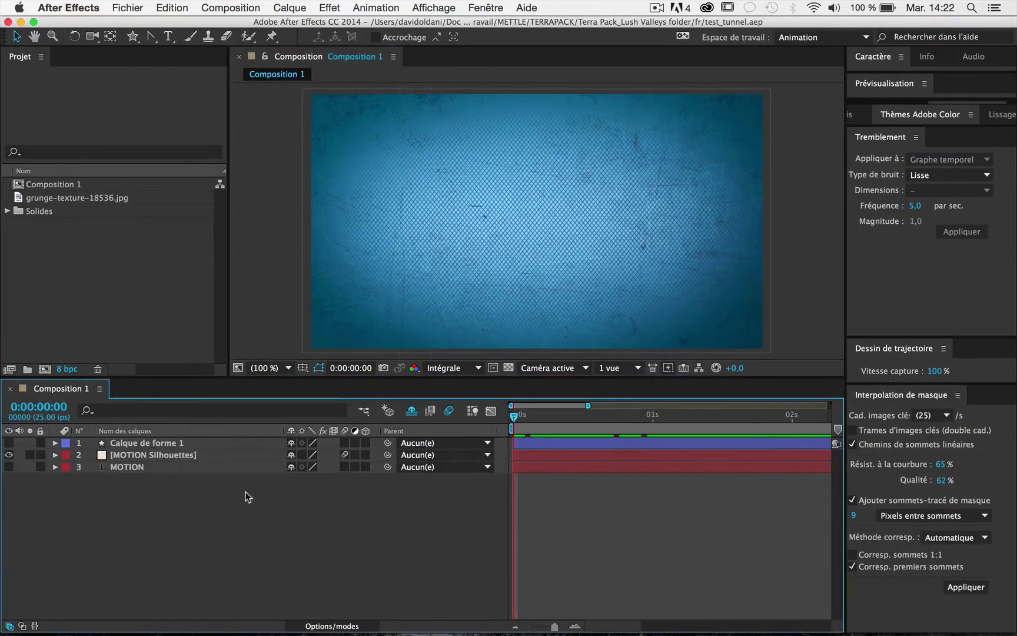
pyautogui.click(132, 470)
pyautogui.press('Return')
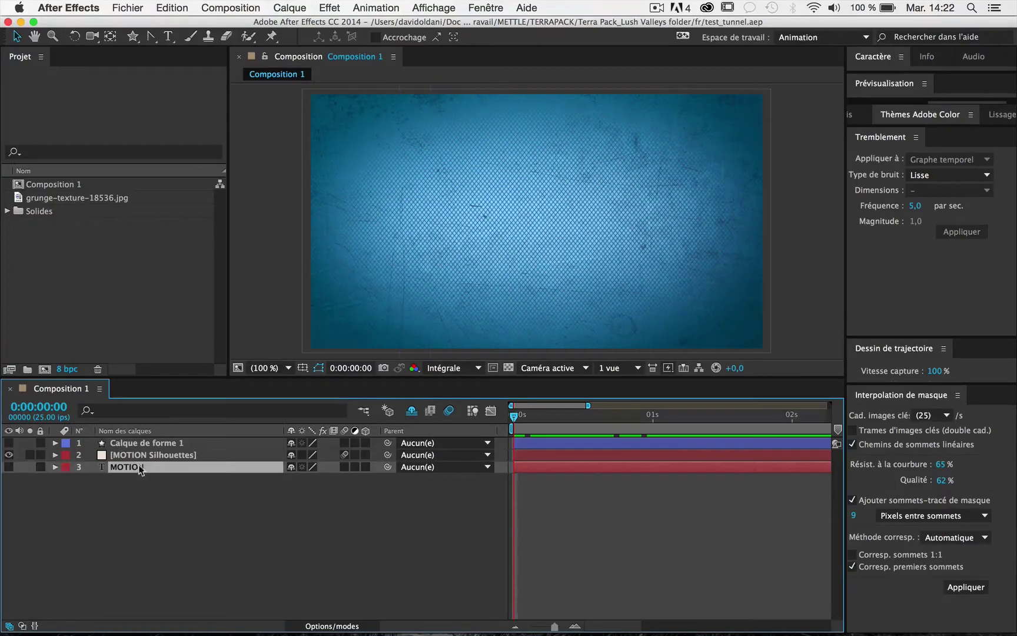
# - Create masks from the MOTION text (Créer des masques à partir du texte) and name the new layer O
pyautogui.rightClick(136, 473)
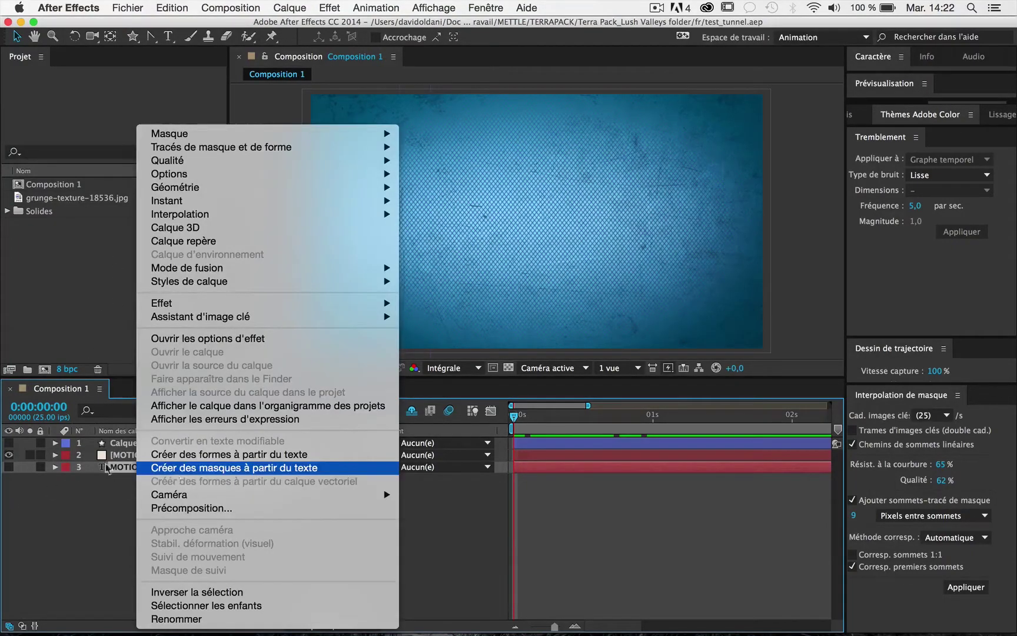
pyautogui.press('Return')
pyautogui.press('Return')
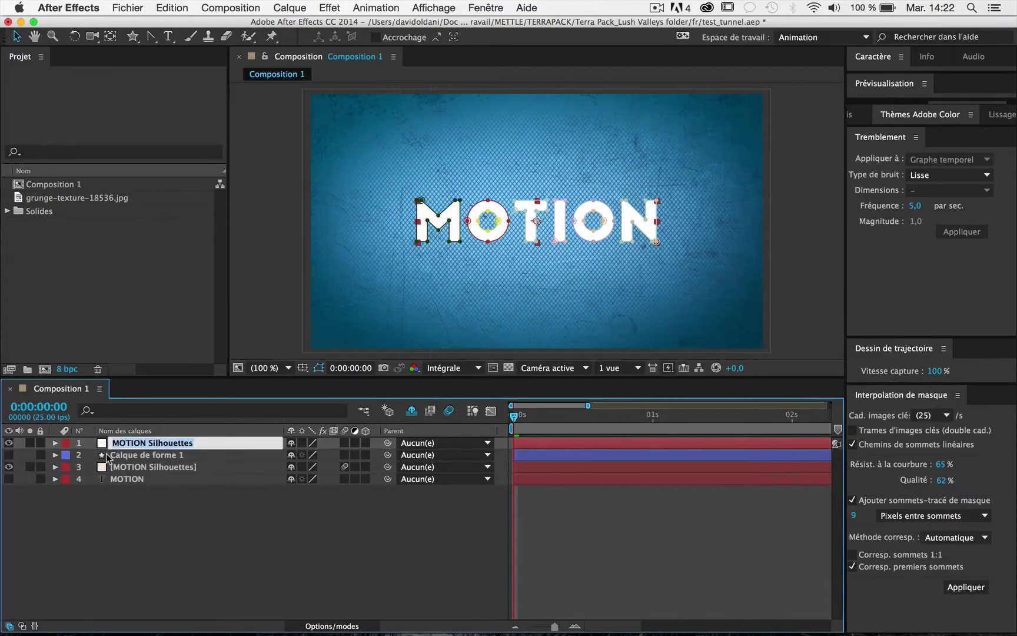
pyautogui.write('O')
pyautogui.press('Return')
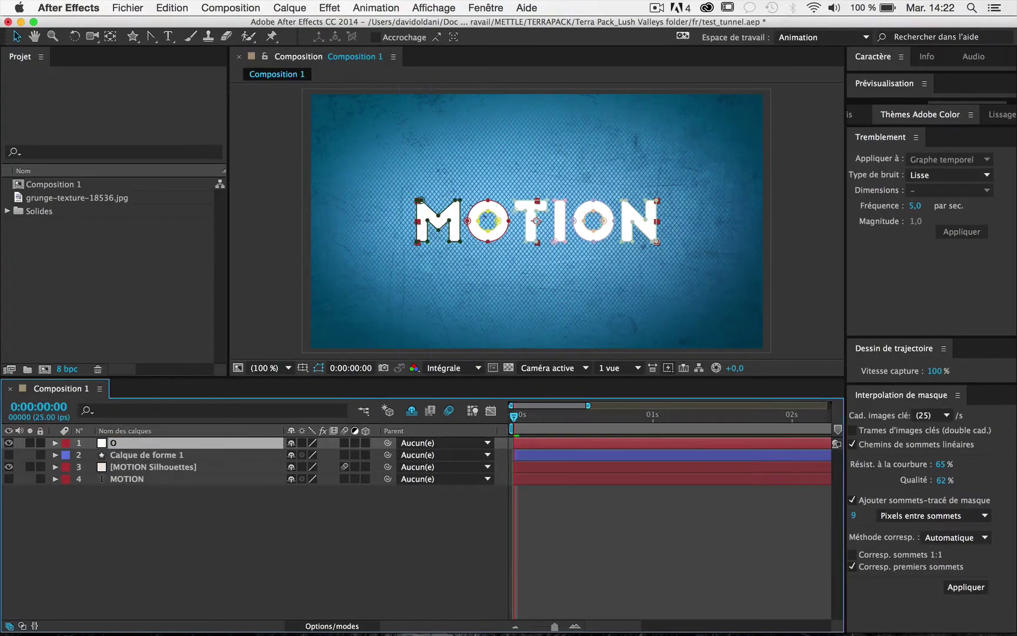
pyautogui.press('super+Down')
pyautogui.press('super+Down')
# - Rename [MOTION Silhouettes] to M and delete the Calque de forme 1 shape layer
pyautogui.press('Return')
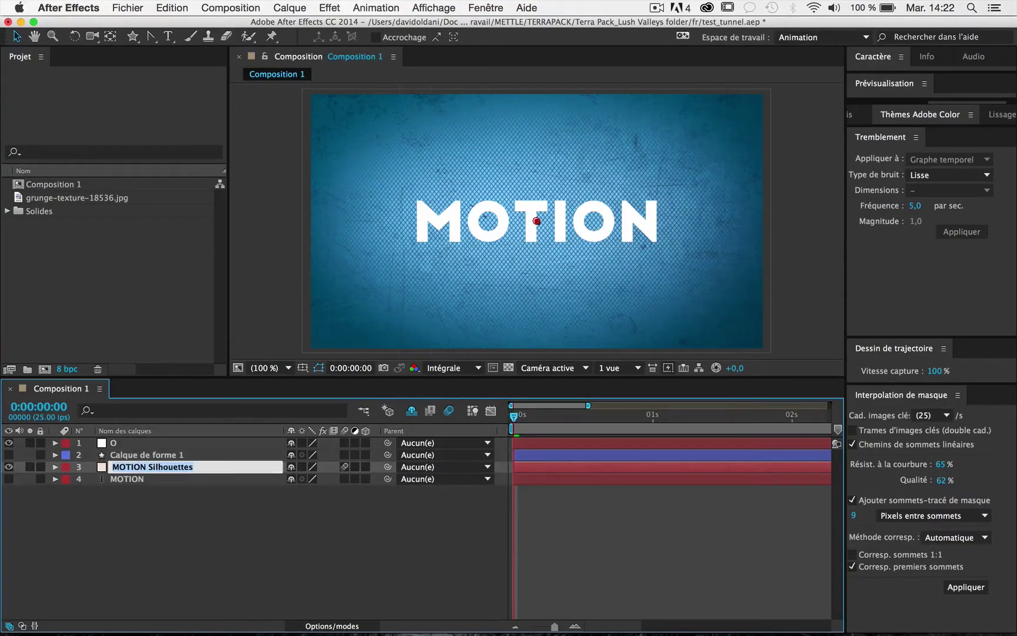
pyautogui.write('M')
pyautogui.press('Return')
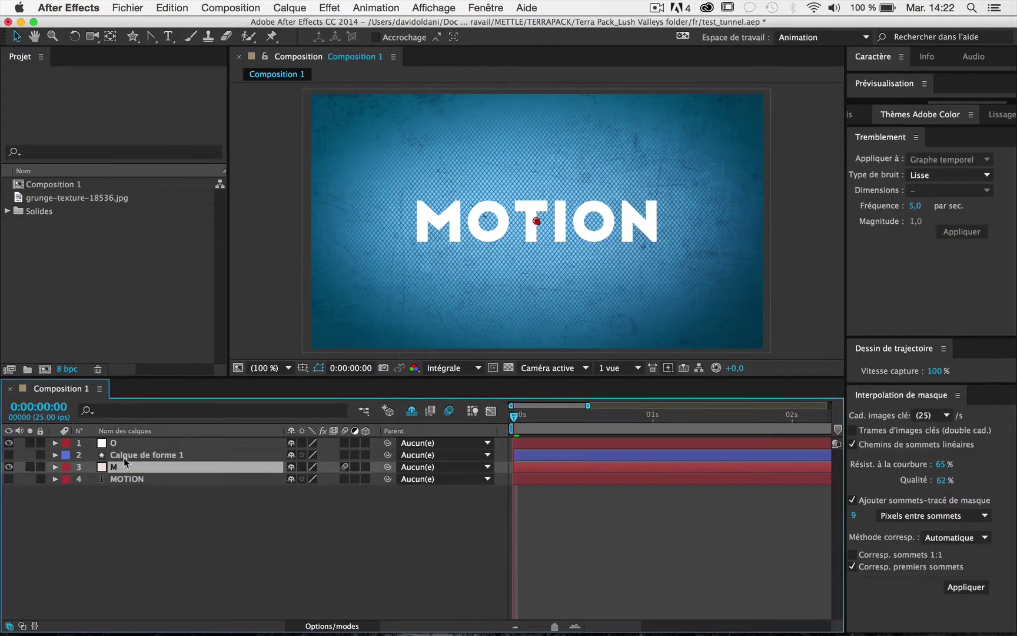
pyautogui.click(122, 455)
pyautogui.press('Delete')
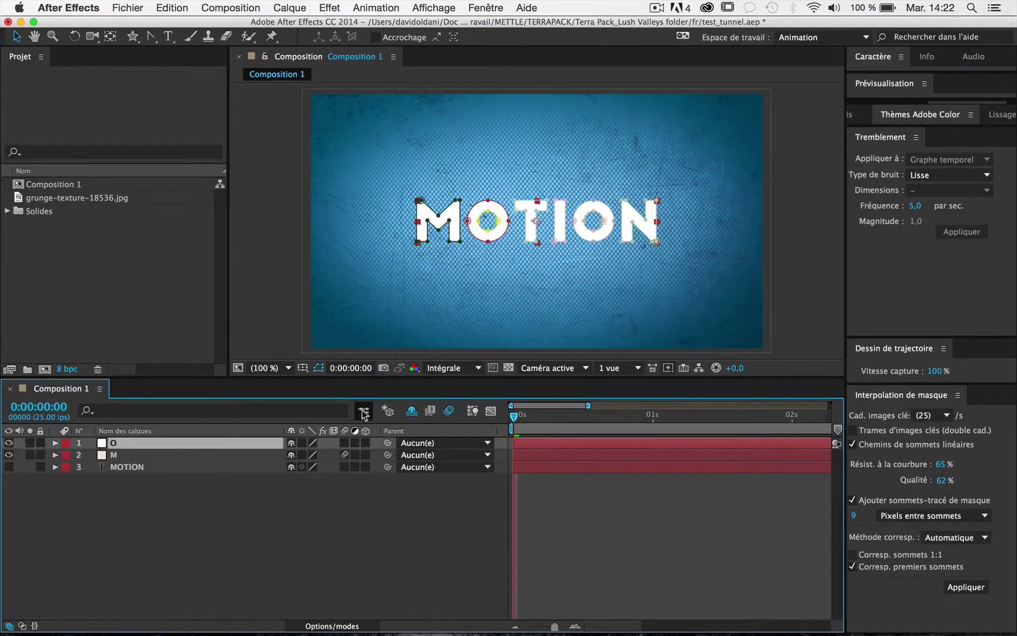
# - Reveal layer O's masks and delete the M mask
pyautogui.click(210, 444)
pyautogui.press('m')
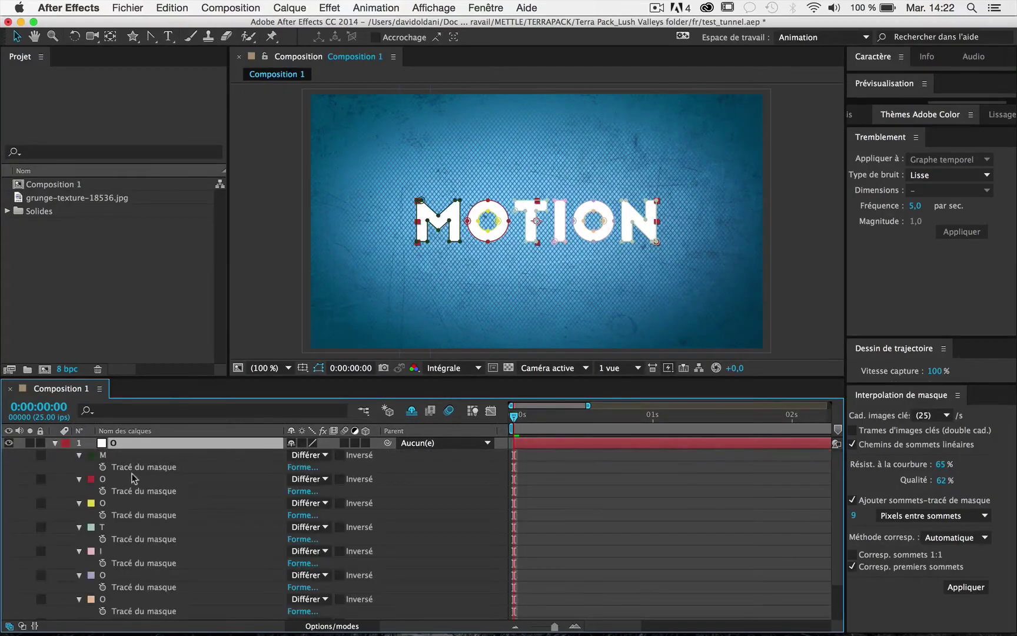
pyautogui.moveTo(196, 378); pyautogui.dragTo(206, 318)
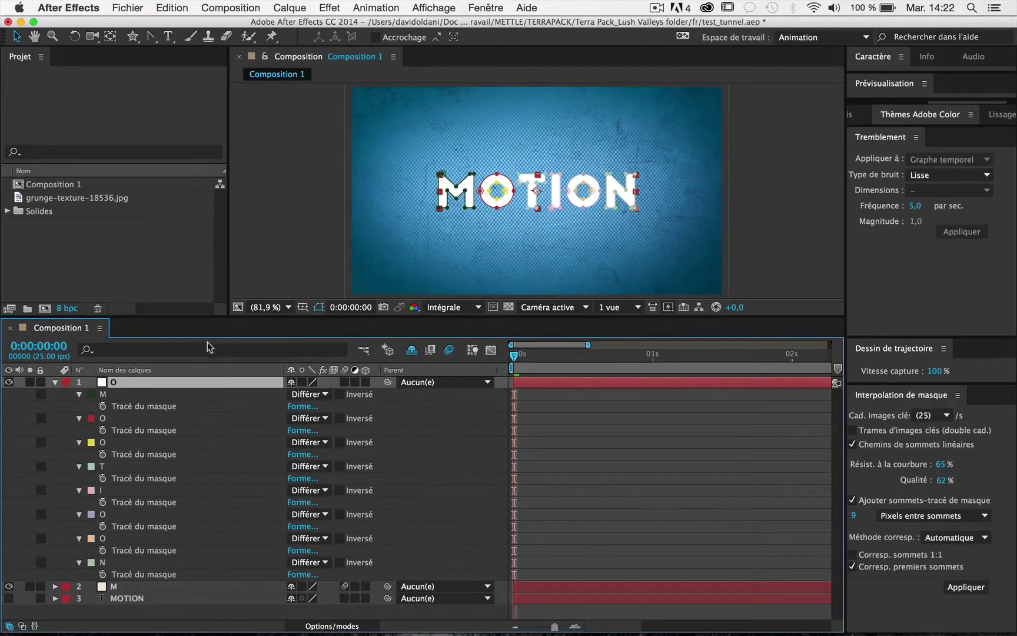
pyautogui.click(135, 396)
pyautogui.press('Delete')
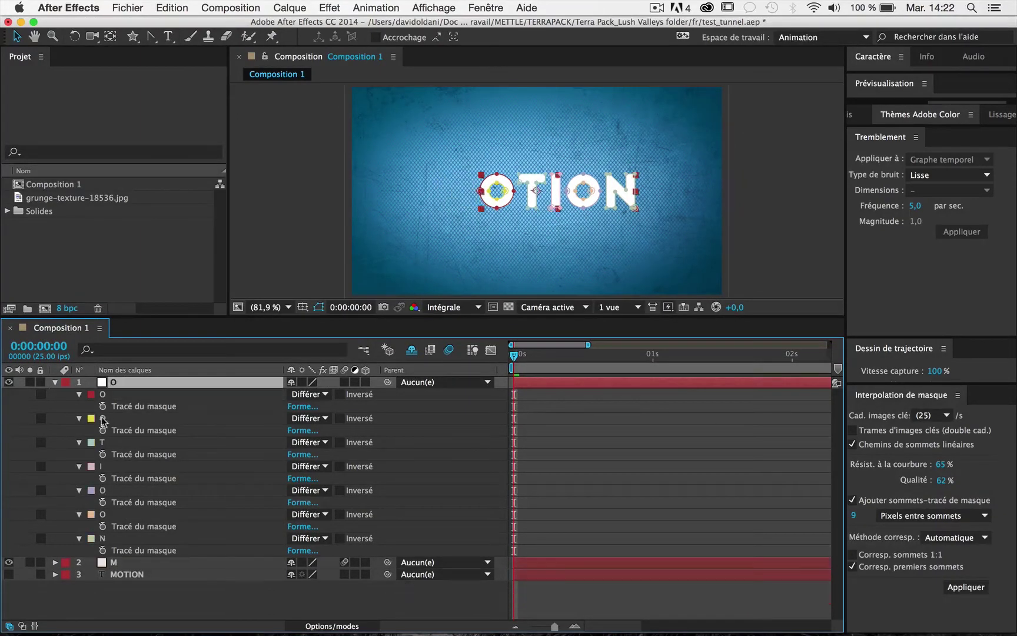
# - Delete the T, I, O, O and N masks, leaving only the two O masks
pyautogui.click(115, 442)
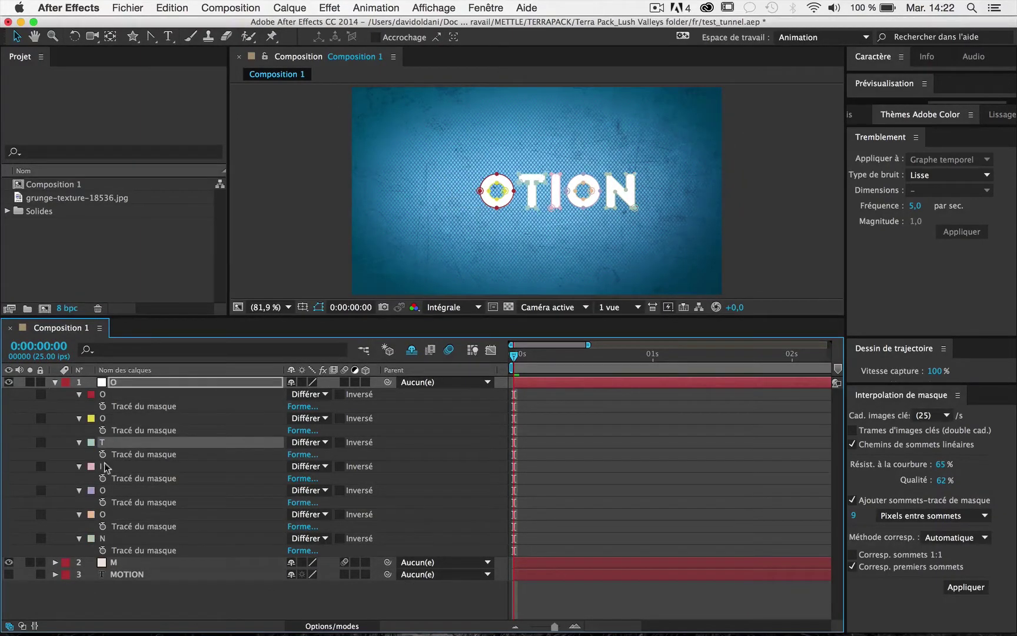
pyautogui.keyDown('shift'); pyautogui.click(104, 538); pyautogui.keyUp('shift')
pyautogui.press('Delete')
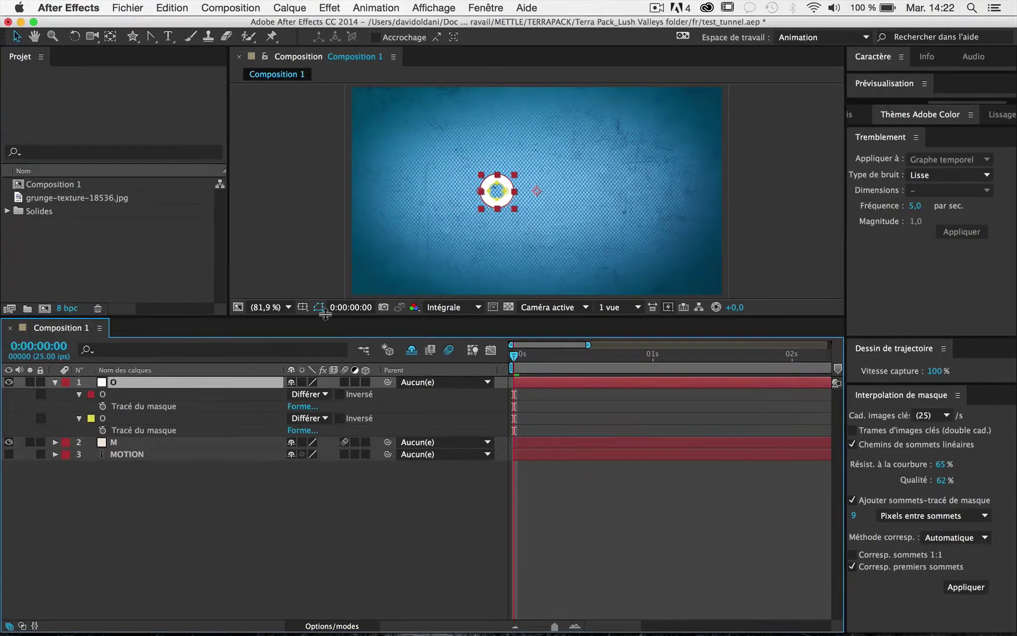
pyautogui.moveTo(324, 313); pyautogui.dragTo(325, 378)
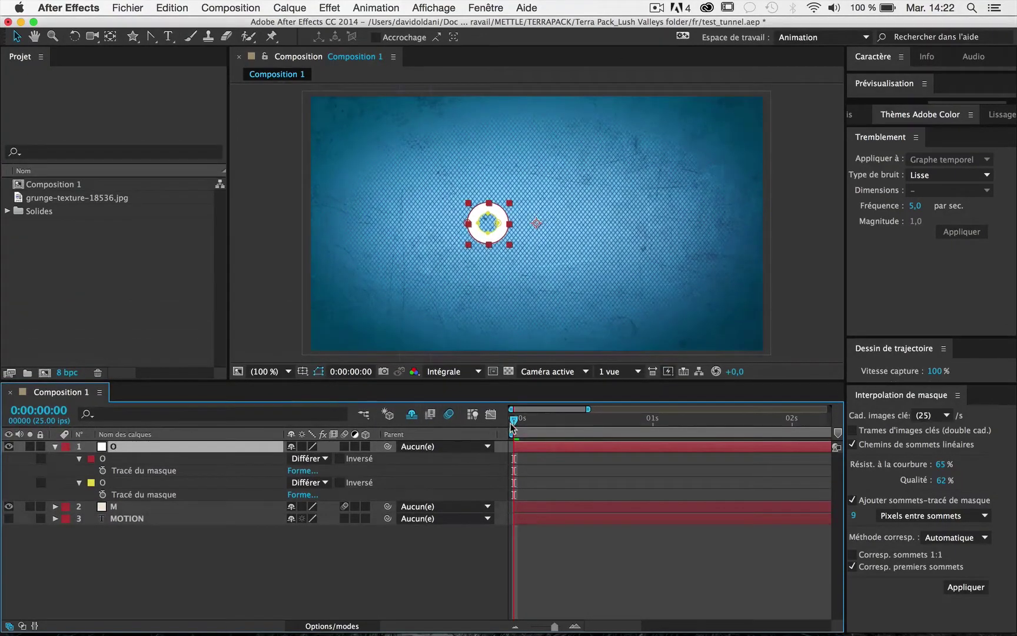
# - Scrub the playhead to 0:00:00:18 and deselect layer O
pyautogui.click(514, 420)
pyautogui.moveTo(514, 419)
pyautogui.mouseDown()
pyautogui.moveTo(658, 420)
pyautogui.moveTo(604, 422)
pyautogui.moveTo(614, 425)
pyautogui.mouseUp()
pyautogui.click(170, 597)
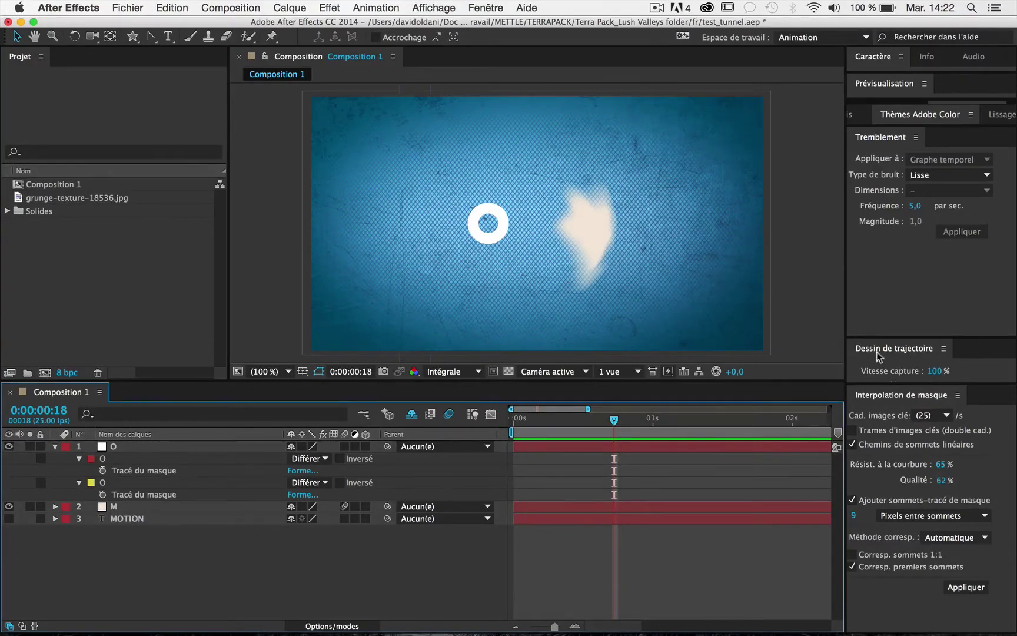
# - Show the Effets et paramètres prédéfinis panel and scroll through its effect categories
pyautogui.click(852, 116)
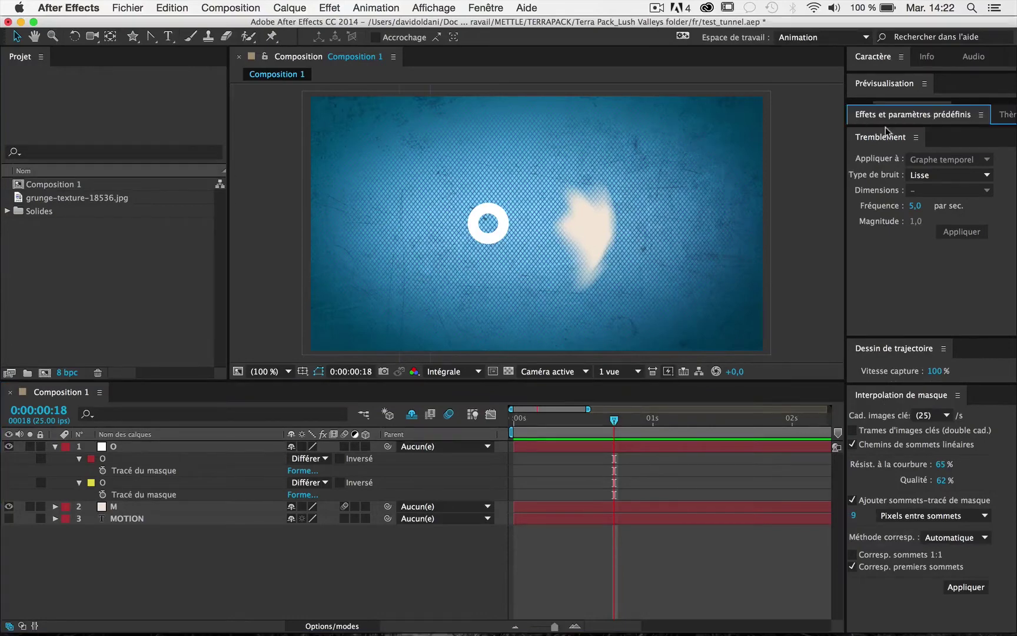
pyautogui.click(886, 128)
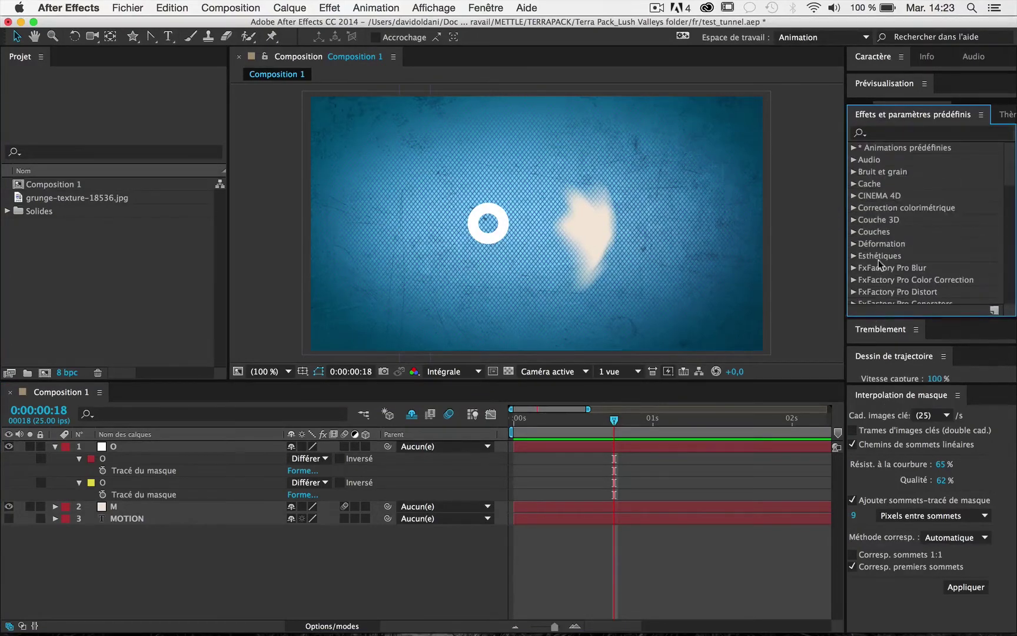
pyautogui.scroll(-5, 878, 260)
pyautogui.scroll(-4, 878, 259)
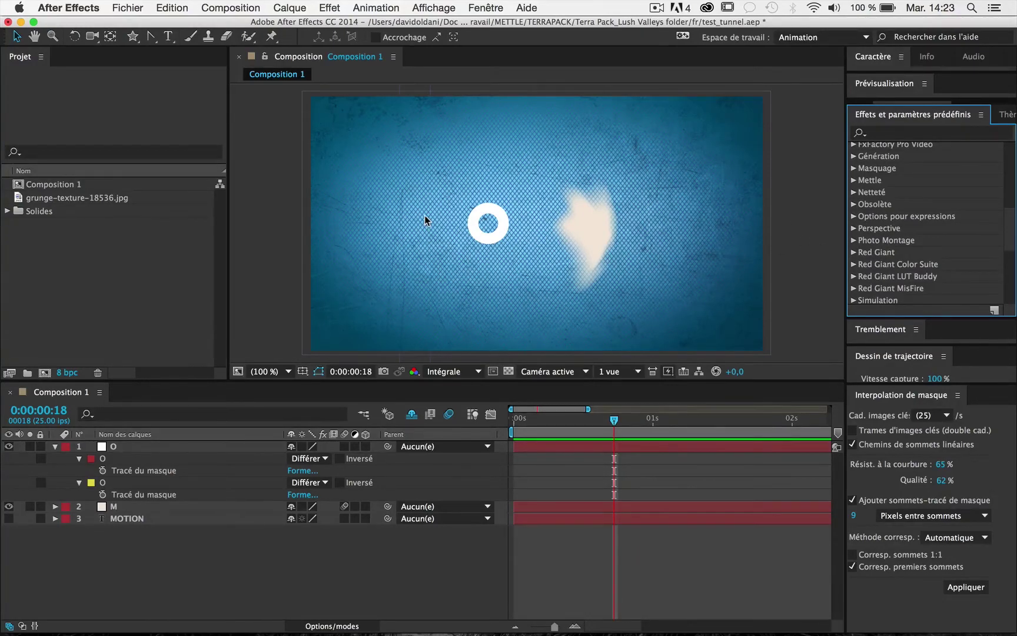
# - Zoom the viewer to 200% and set the outer O mask's colour to bright green
pyautogui.click(115, 447)
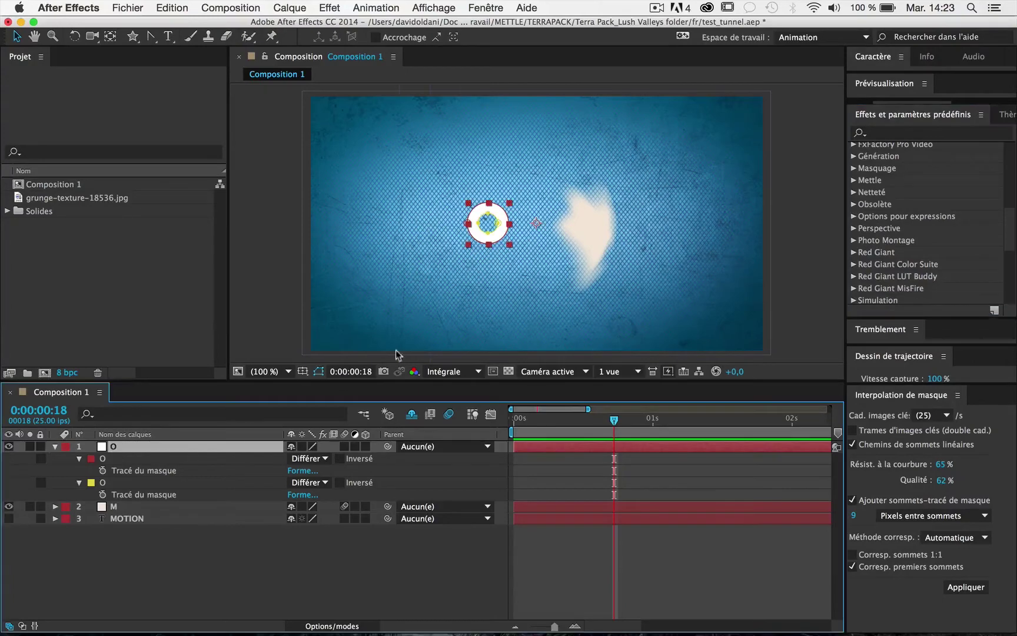
pyautogui.press('.')
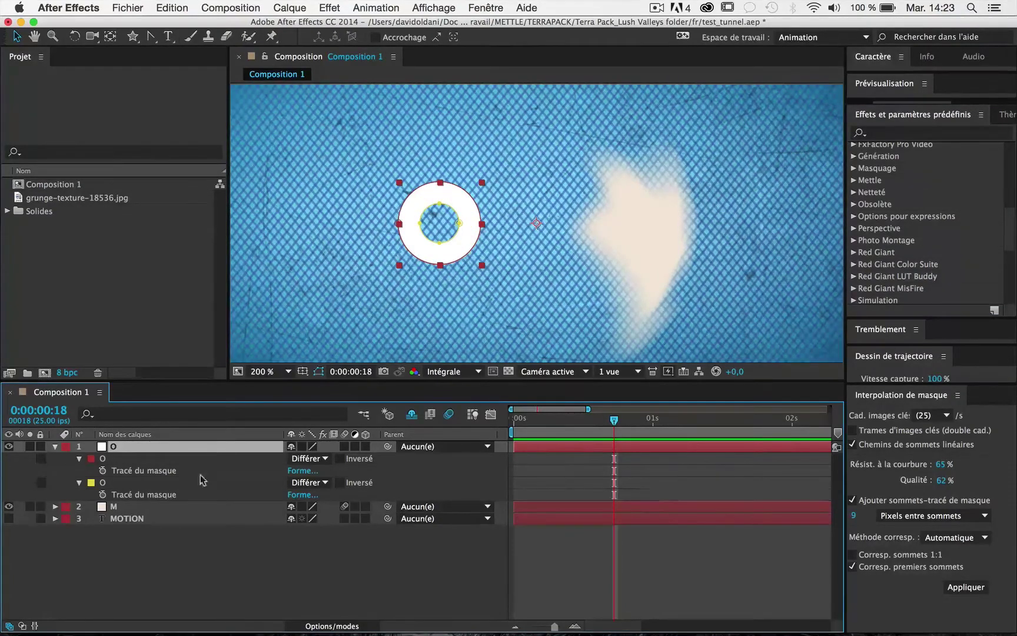
pyautogui.click(91, 458)
pyautogui.click(213, 214)
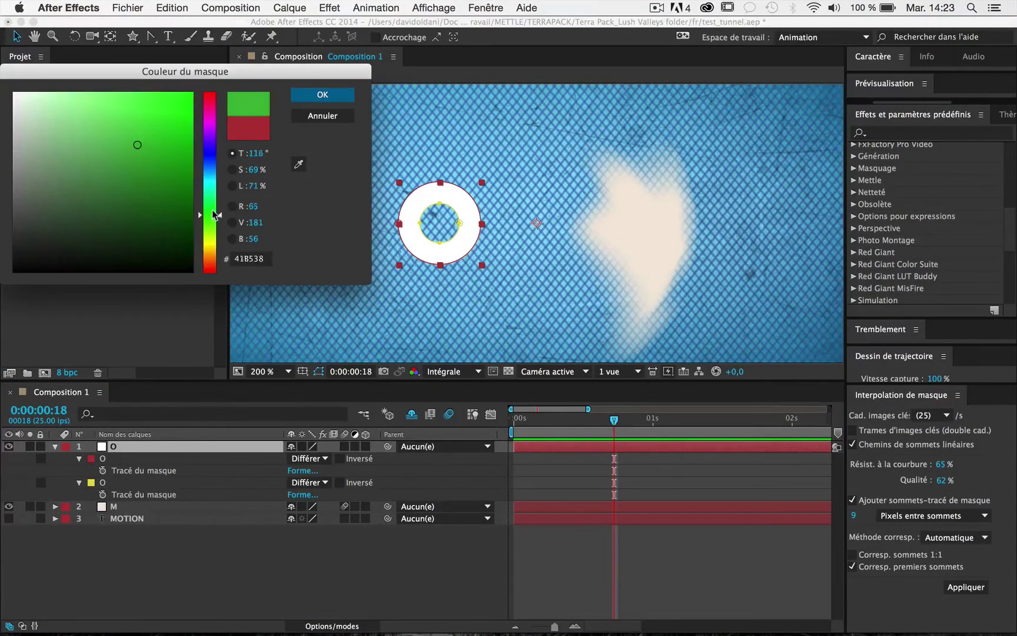
pyautogui.moveTo(120, 187); pyautogui.dragTo(192, 93)
pyautogui.click(312, 94)
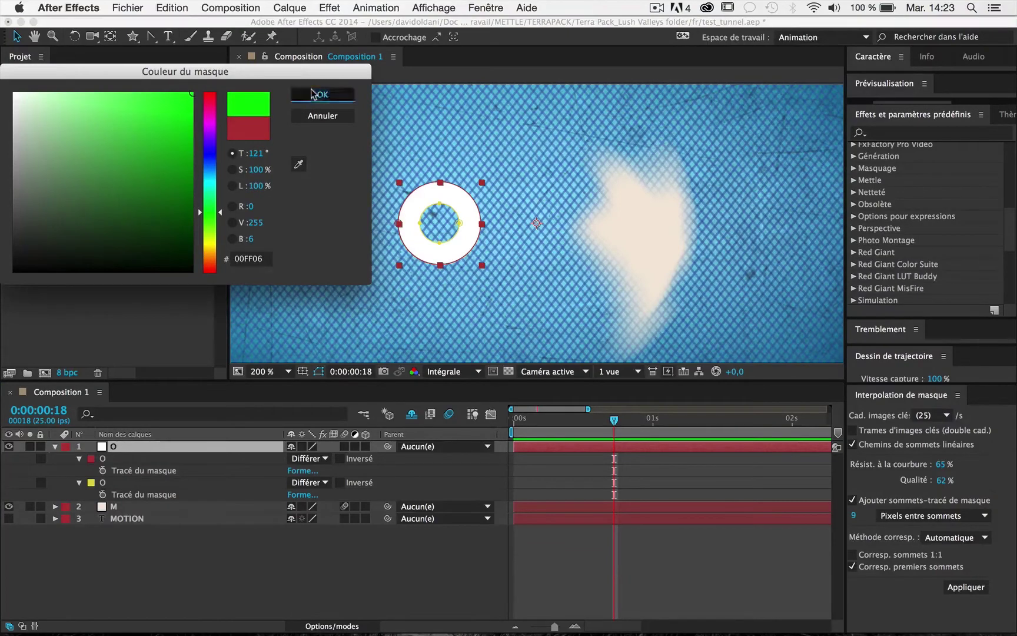
# - Set the inner O mask's colour to red
pyautogui.click(92, 483)
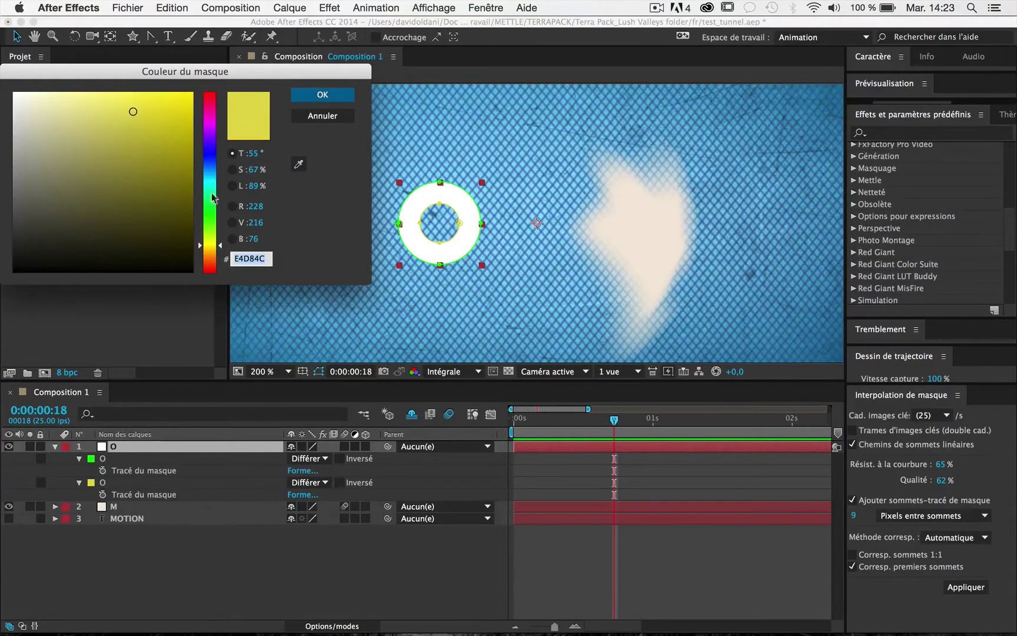
pyautogui.moveTo(213, 198); pyautogui.dragTo(210, 94)
pyautogui.click(189, 93)
pyautogui.click(323, 94)
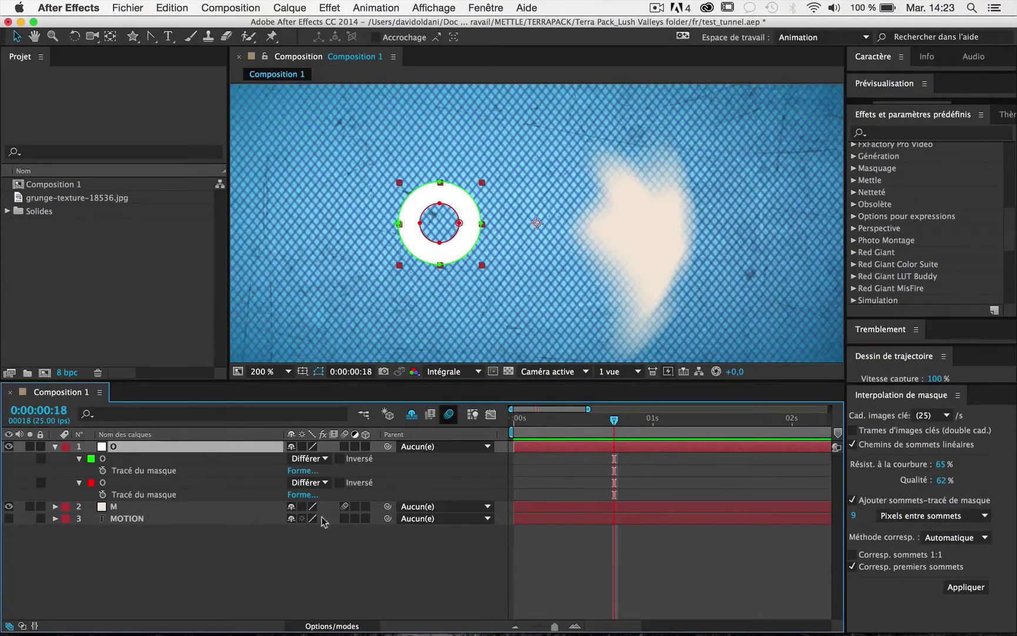
# - Move the mask-path keyframes to 0:00:01:00
pyautogui.moveTo(564, 419); pyautogui.dragTo(652, 421)
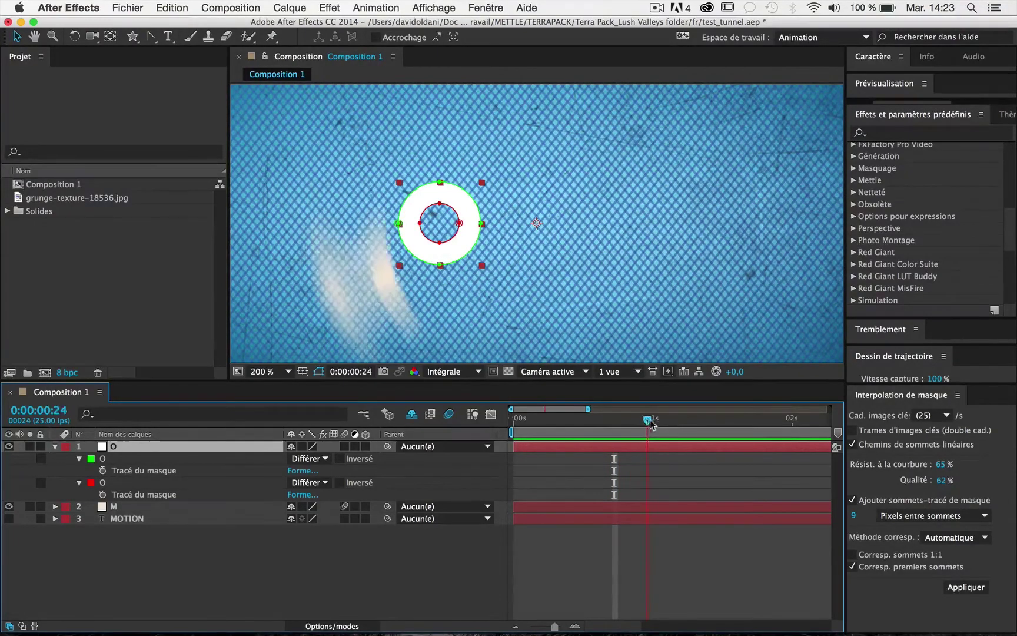
pyautogui.moveTo(614, 471); pyautogui.dragTo(653, 471)
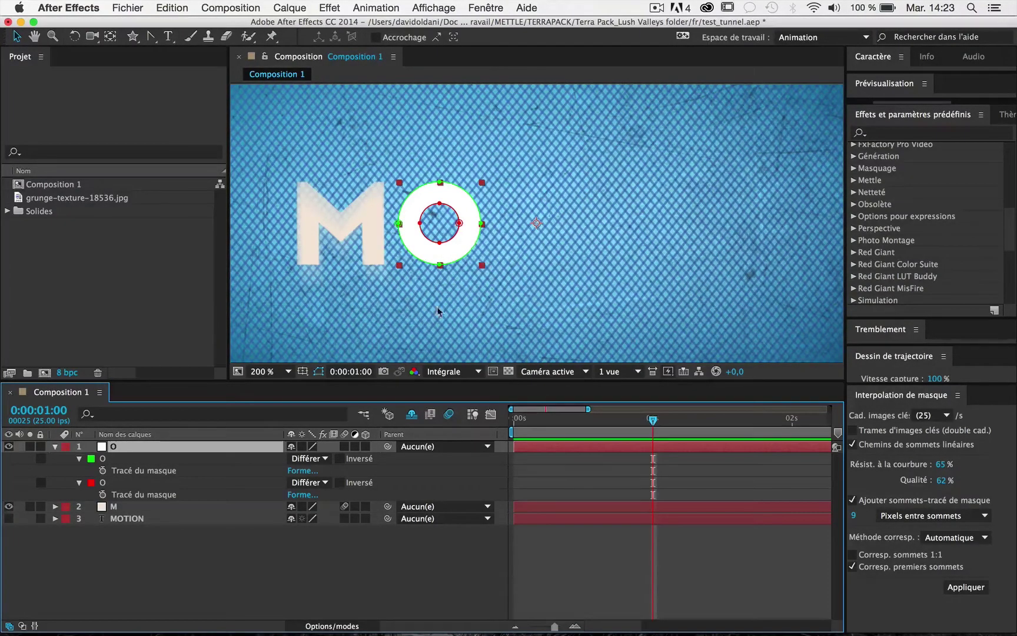
pyautogui.click(144, 494)
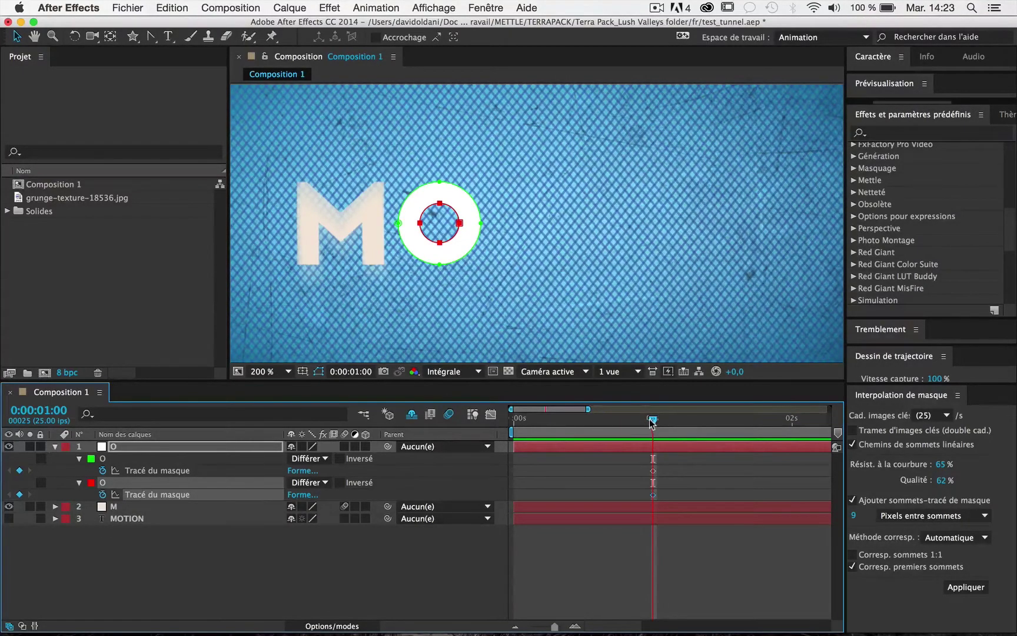
# - At 0:00:00:15, scale the outer circle mask up around its centre into a large disc
pyautogui.moveTo(651, 421); pyautogui.dragTo(596, 428)
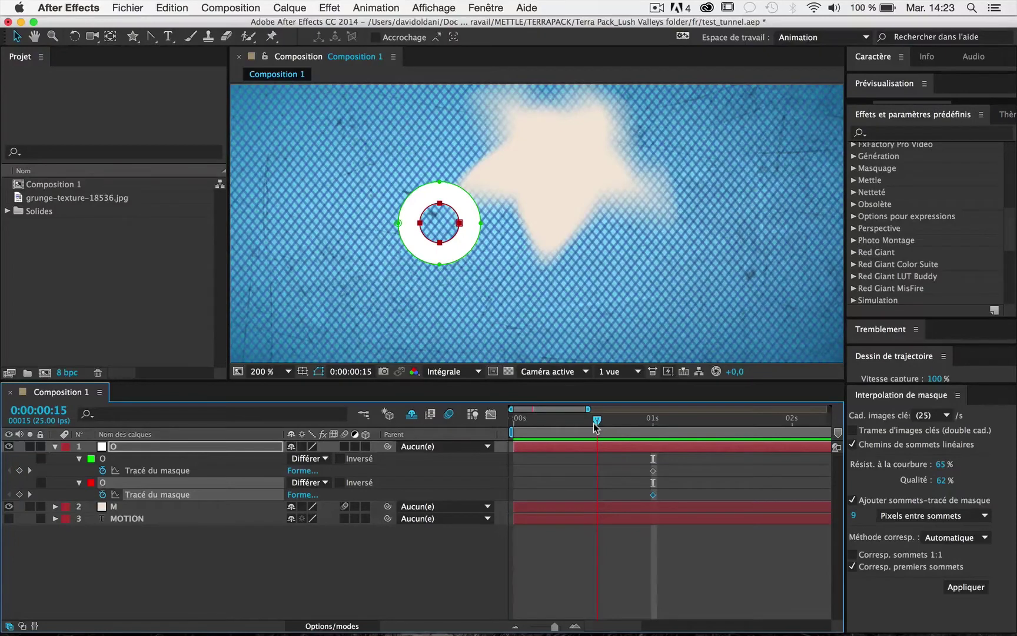
pyautogui.scroll(-2, 496, 279)
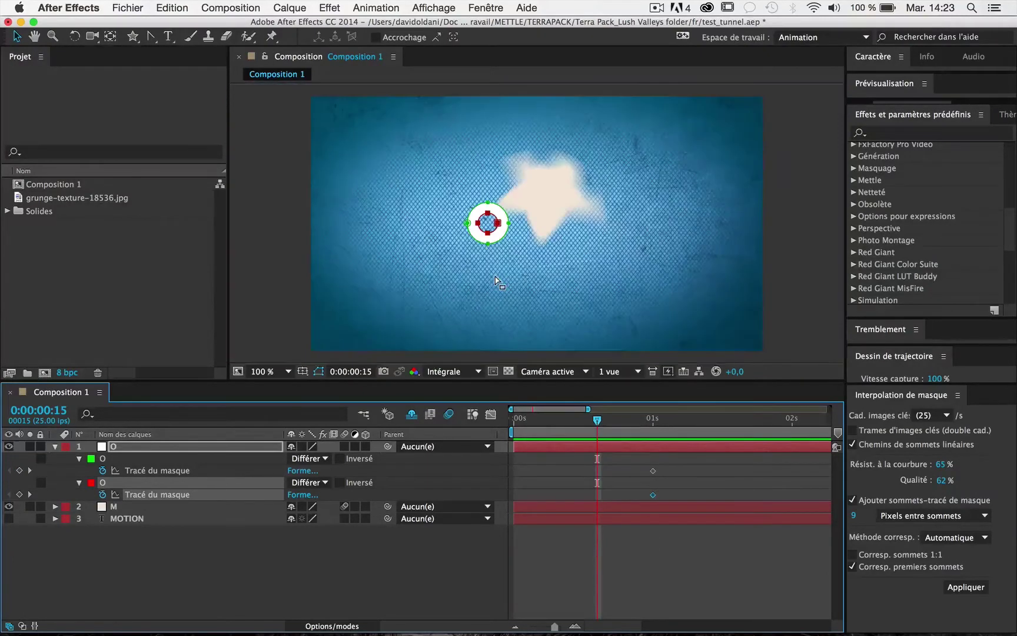
pyautogui.click(480, 238)
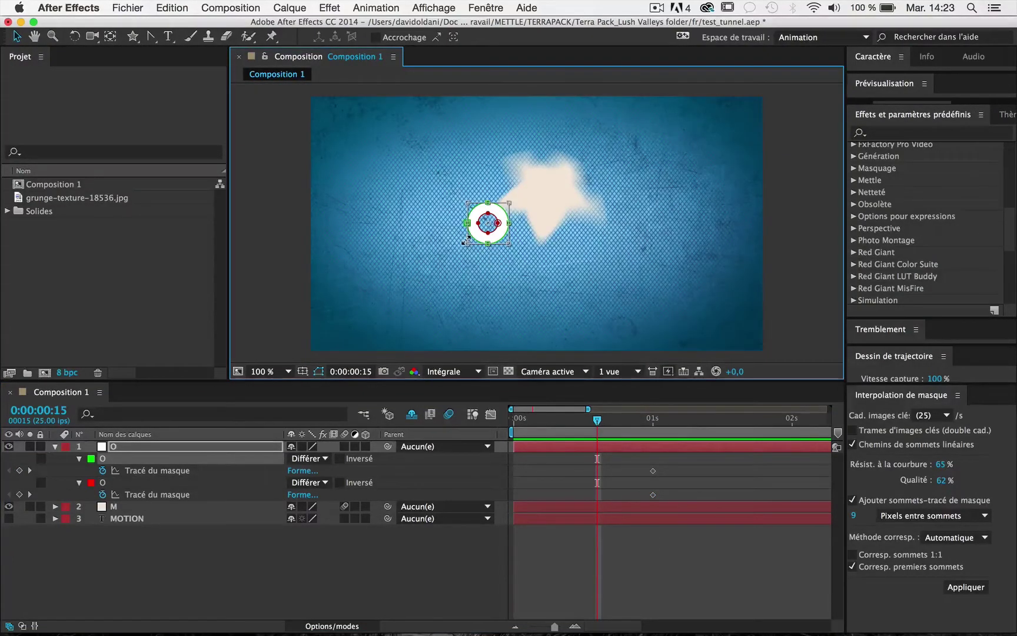
pyautogui.moveTo(449, 249); pyautogui.dragTo(386, 294)
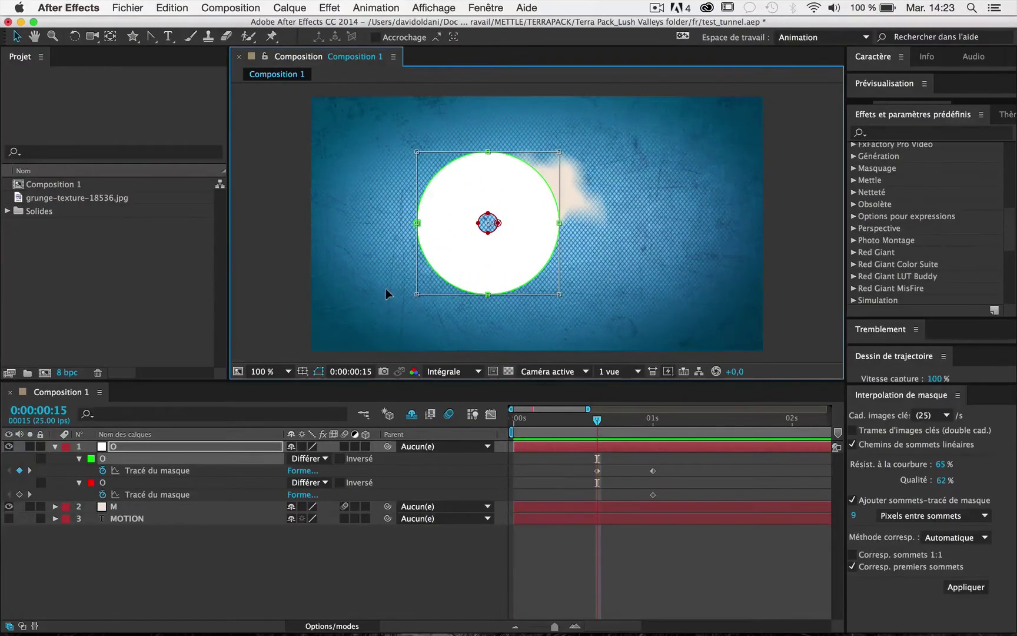
pyautogui.press('Return')
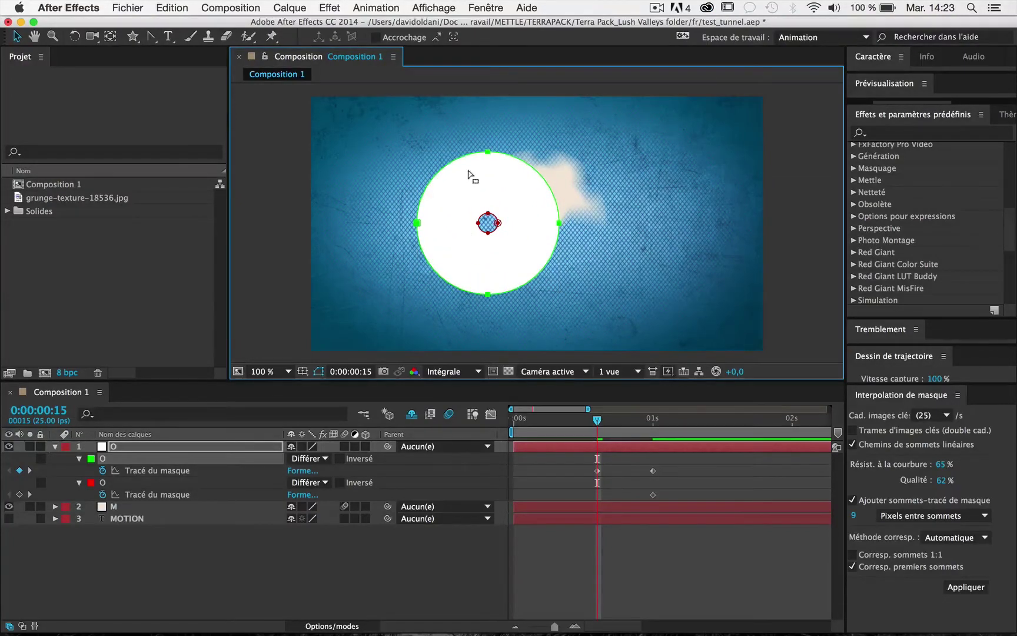
pyautogui.scroll(2, 476, 194)
# - At 0:00:00:22, shrink the red inner hole mask to a tiny point
pyautogui.moveTo(633, 422); pyautogui.dragTo(642, 422)
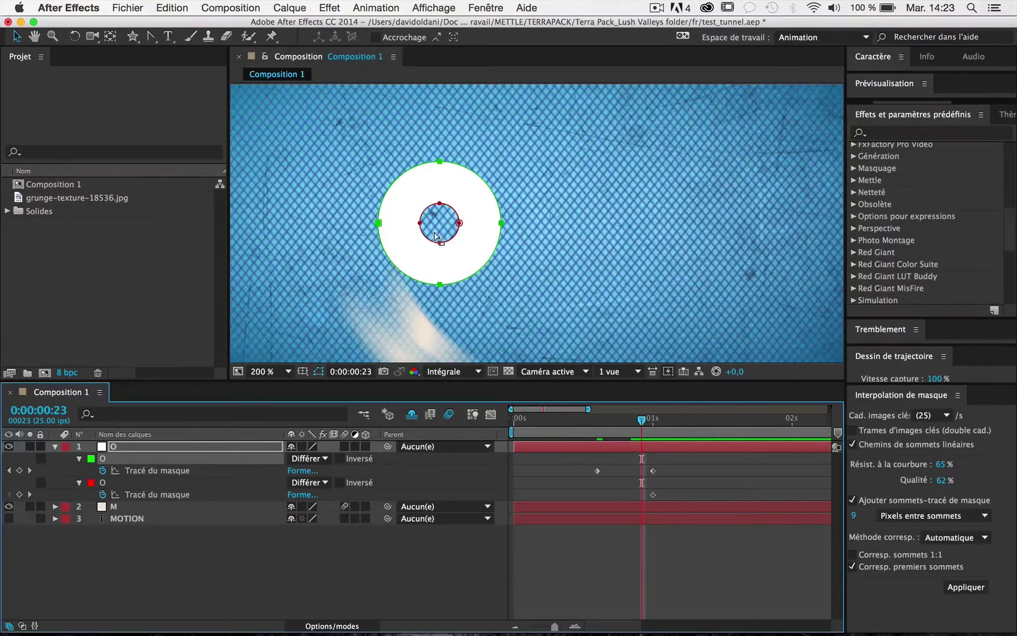
pyautogui.click(652, 422)
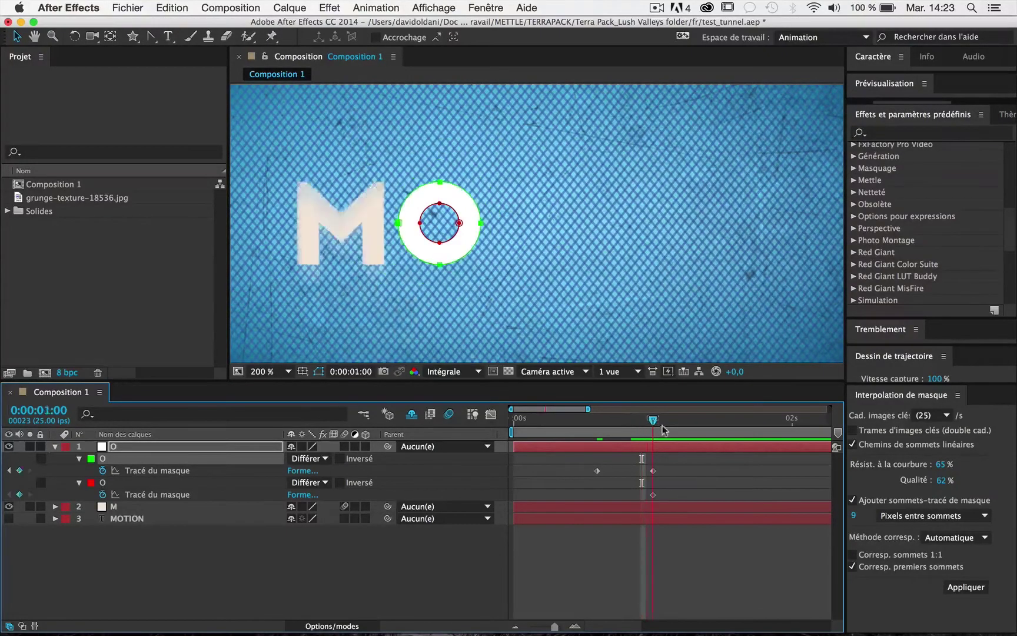
pyautogui.moveTo(652, 426); pyautogui.dragTo(636, 422)
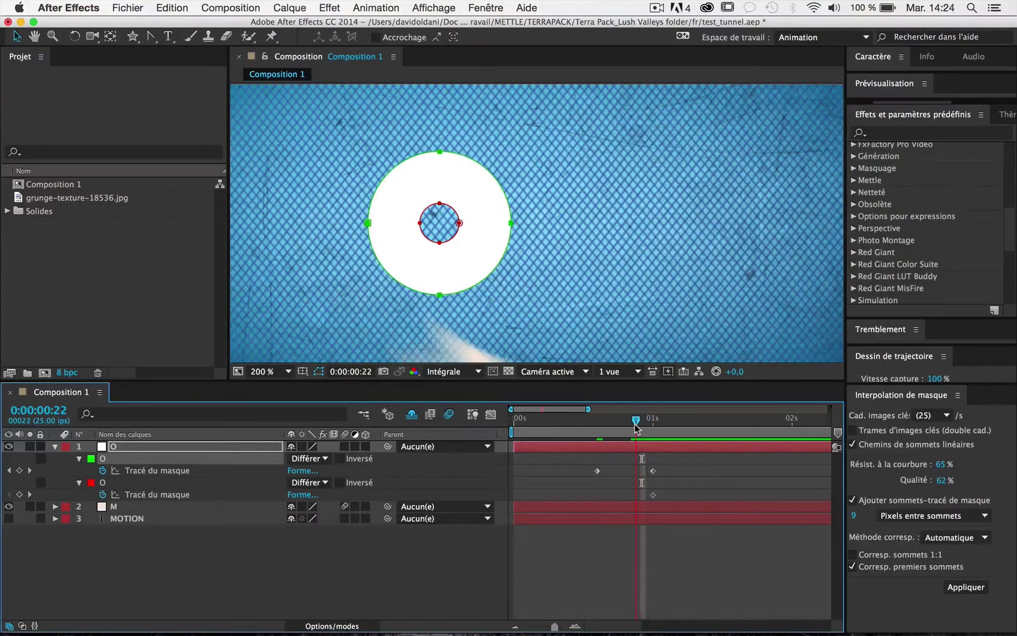
pyautogui.doubleClick(437, 239)
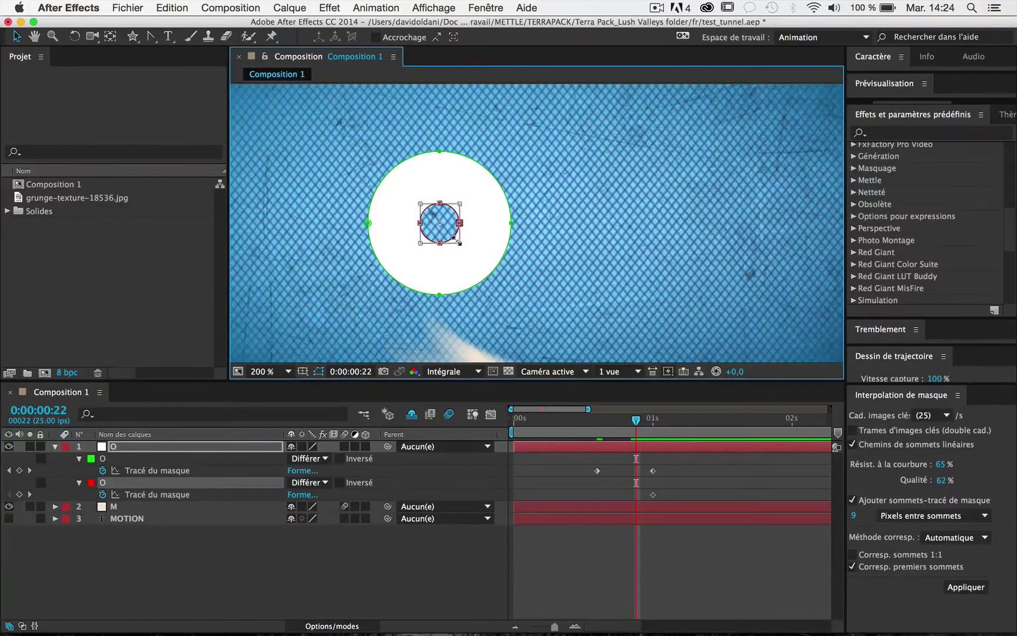
pyautogui.moveTo(449, 237); pyautogui.dragTo(436, 227)
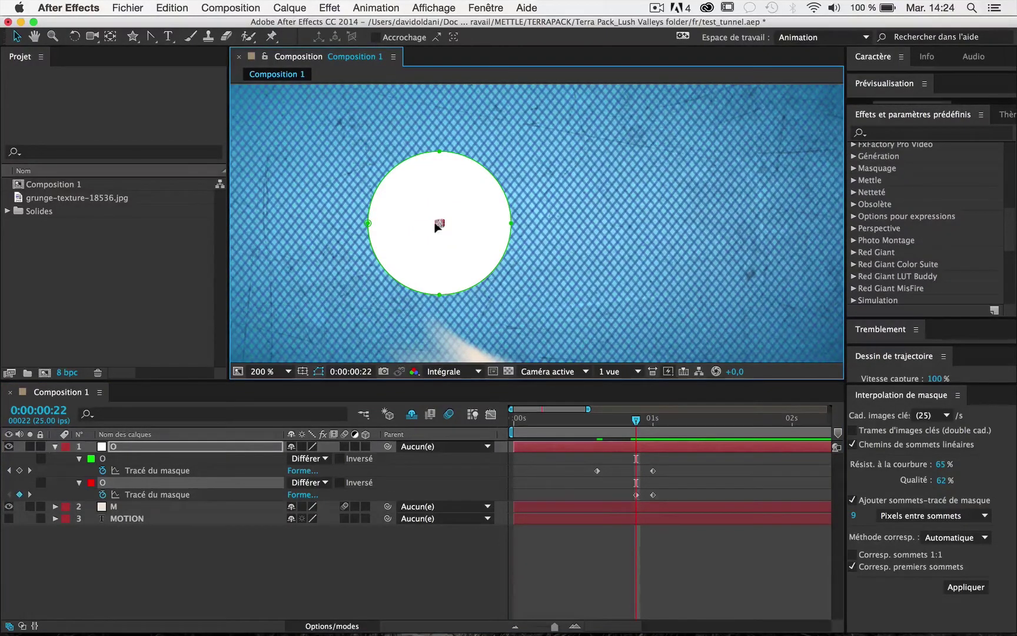
# - Magnify and pan the viewer to inspect the tiny hole in the white circle
pyautogui.scroll(1, 439, 227)
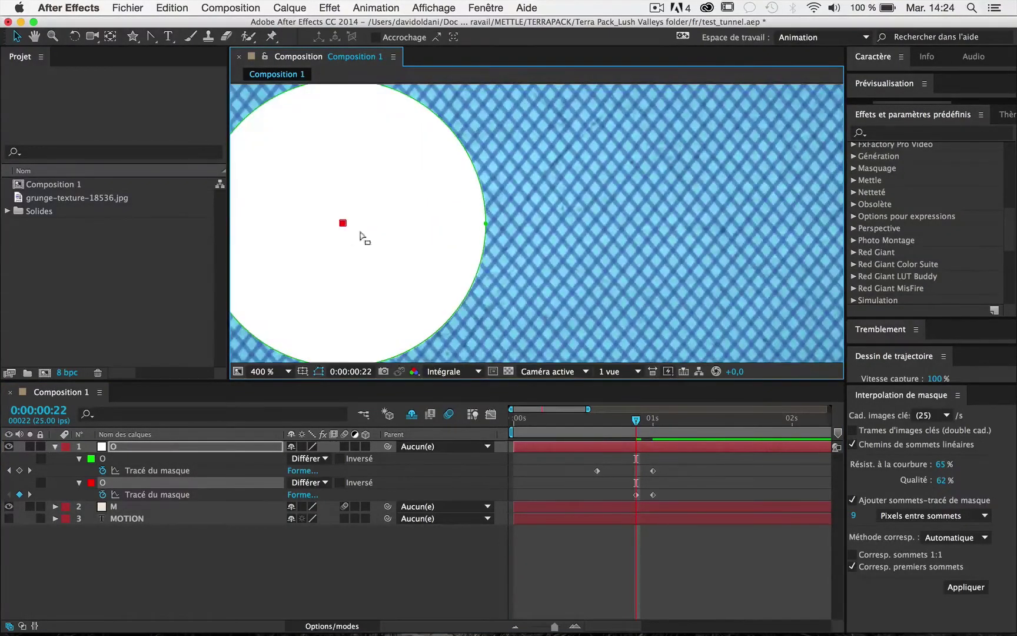
pyautogui.scroll(1, 359, 236)
pyautogui.scroll(1, 405, 248)
pyautogui.moveTo(379, 252); pyautogui.dragTo(548, 205)
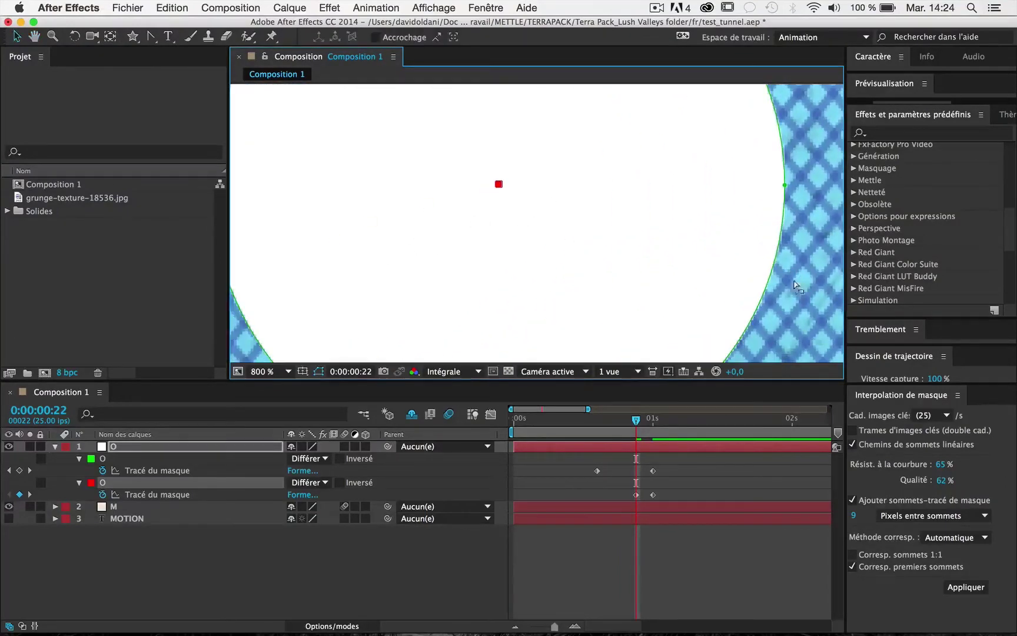
pyautogui.scroll(-1, 533, 229)
pyautogui.scroll(-2, 533, 229)
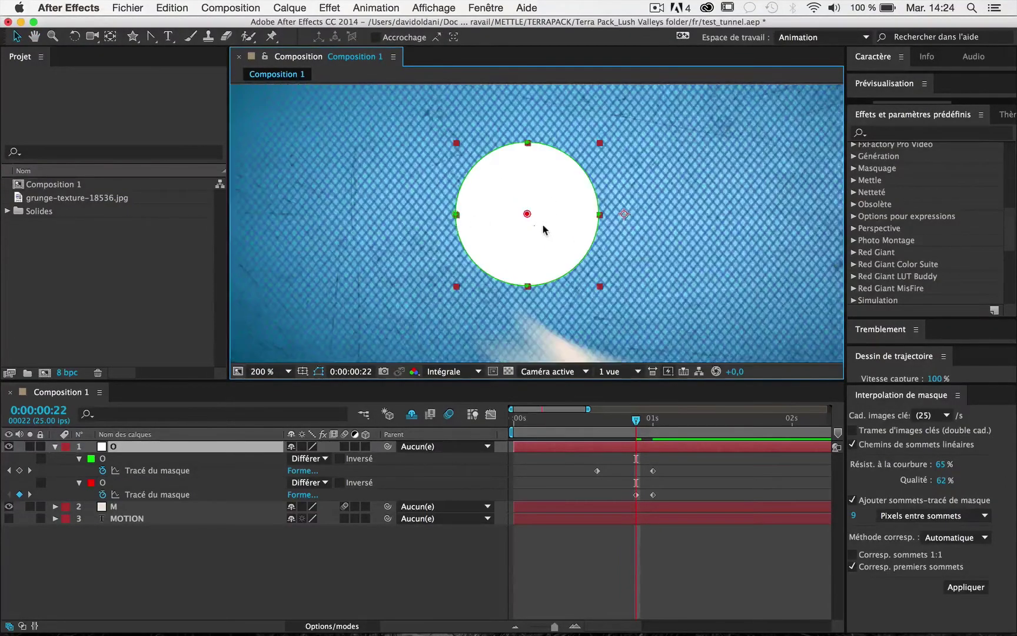
pyautogui.moveTo(553, 230); pyautogui.dragTo(510, 246)
# - Scrub the timeline to check the disc shrinking and regrowing, zoomed out to the full frame
pyautogui.moveTo(618, 425)
pyautogui.mouseDown()
pyautogui.moveTo(644, 425)
pyautogui.moveTo(579, 419)
pyautogui.moveTo(731, 419)
pyautogui.mouseUp()
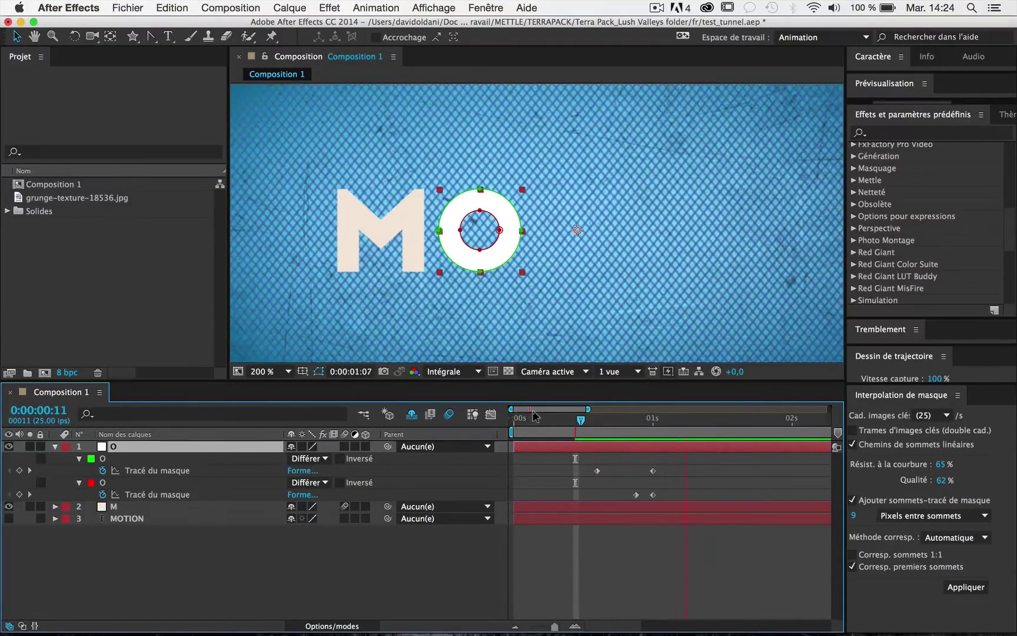
pyautogui.moveTo(597, 426)
pyautogui.mouseDown()
pyautogui.moveTo(655, 435)
pyautogui.moveTo(598, 421)
pyautogui.mouseUp()
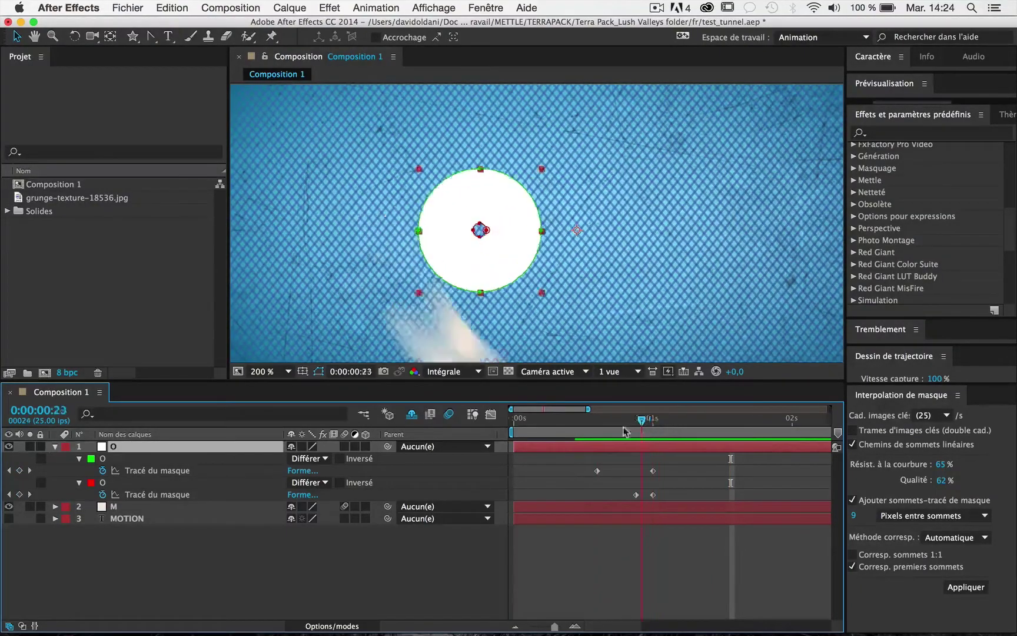
pyautogui.press(',')
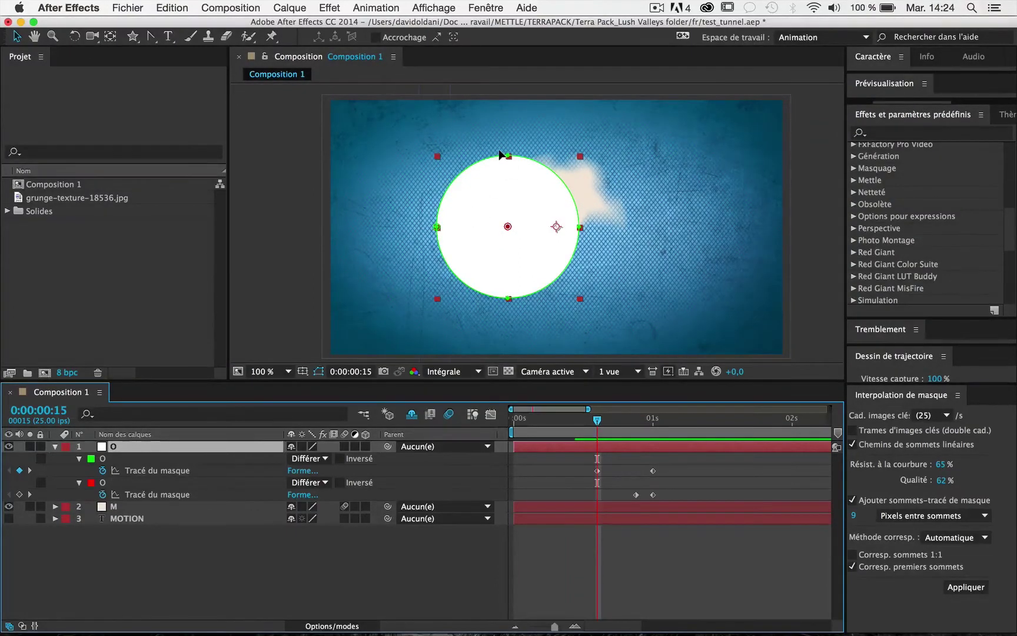
pyautogui.click(249, 586)
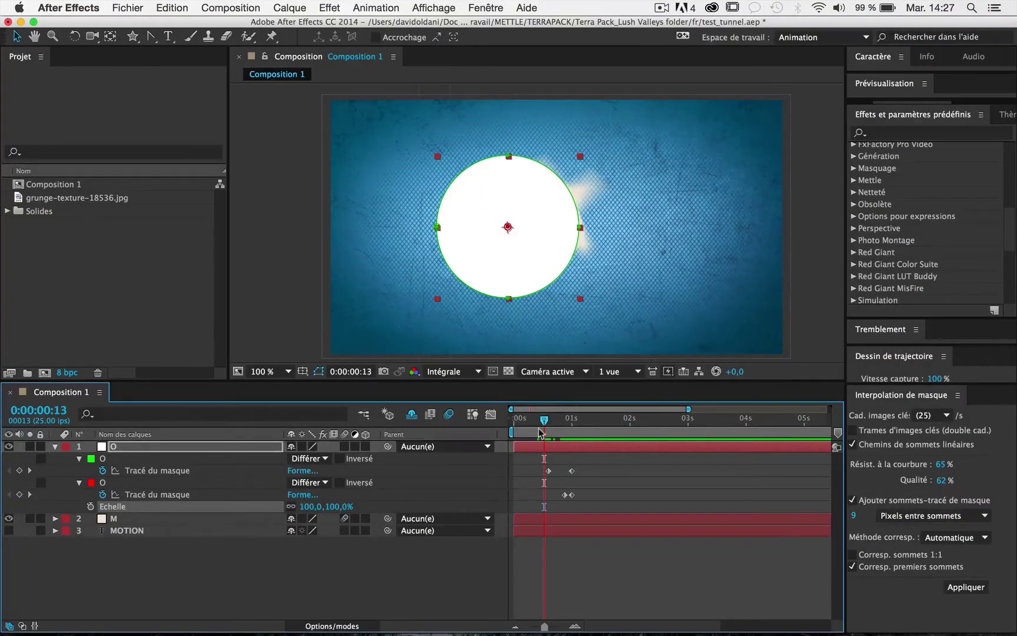
pyautogui.moveTo(541, 434); pyautogui.dragTo(554, 418)
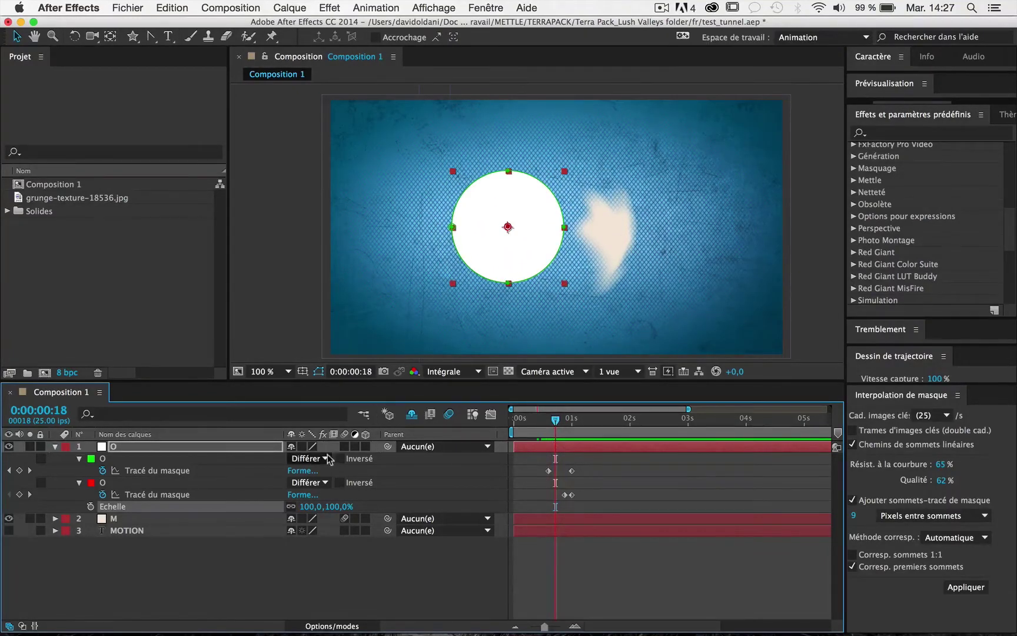
# - Keyframe layer O's Scale at 0% at 0:00:00:18
pyautogui.click(327, 506)
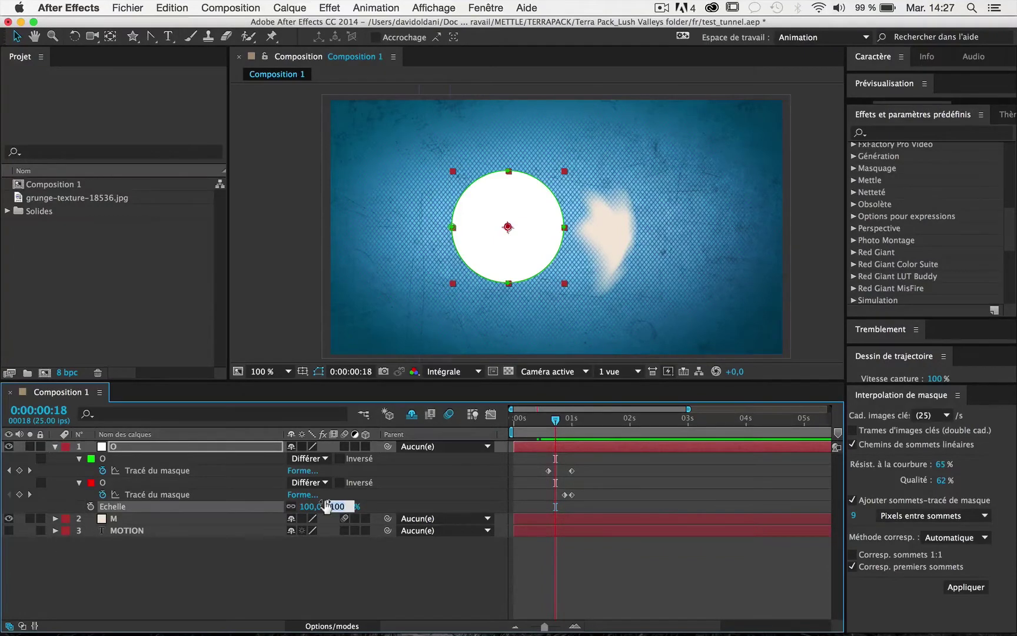
pyautogui.write('0')
pyautogui.press('Return')
pyautogui.click(90, 506)
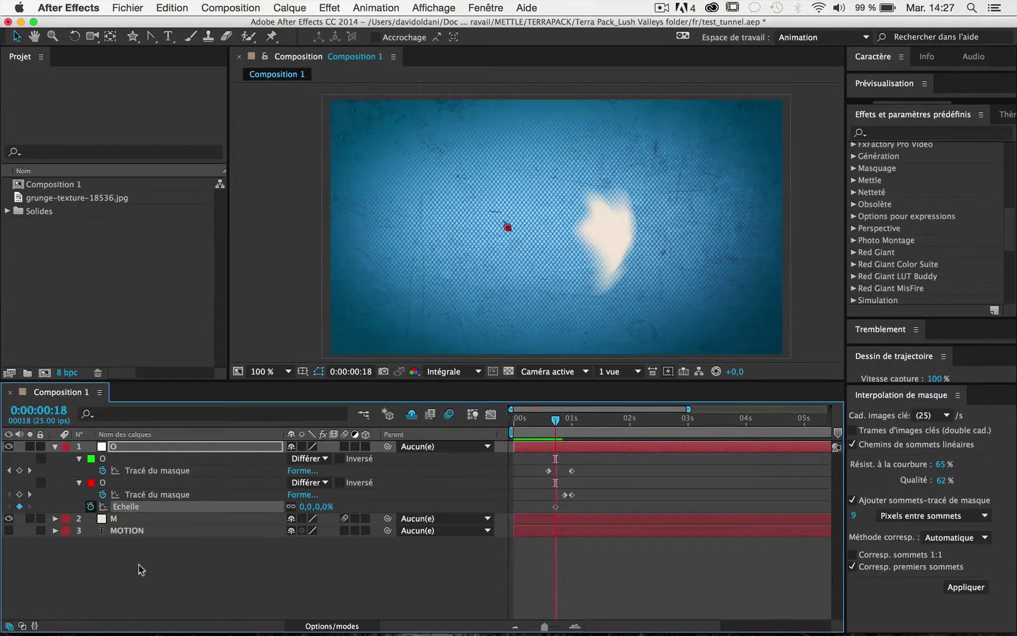
# - Add a 100% Scale keyframe at 0:00:00:22 and scrub to check the disc popping in
pyautogui.moveTo(556, 422); pyautogui.dragTo(565, 425)
pyautogui.click(323, 505)
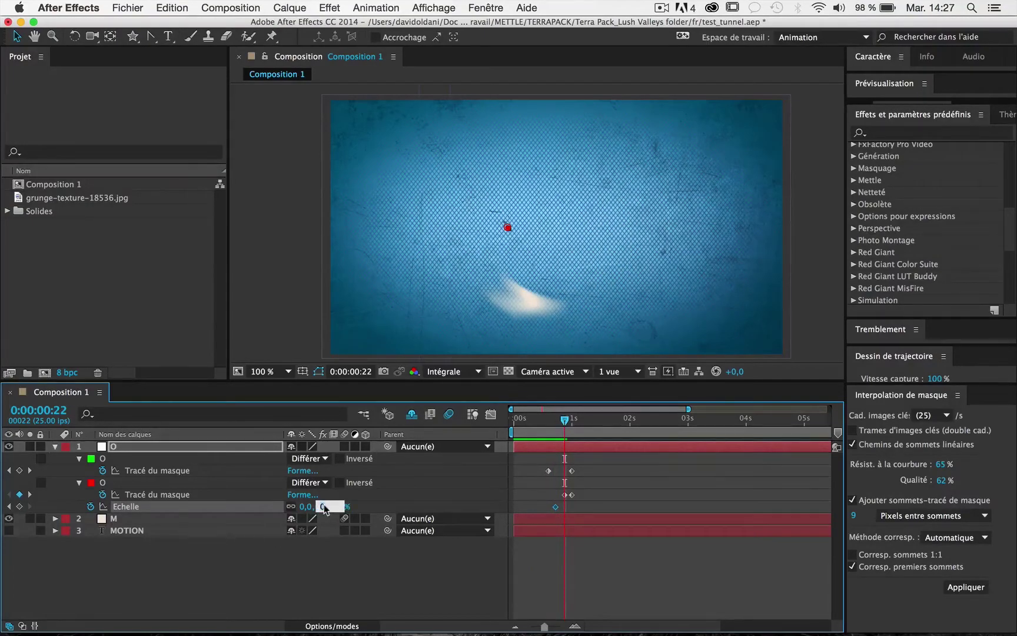
pyautogui.write('100')
pyautogui.press('Return')
pyautogui.moveTo(564, 419)
pyautogui.mouseDown()
pyautogui.moveTo(590, 420)
pyautogui.moveTo(558, 432)
pyautogui.mouseUp()
pyautogui.moveTo(556, 421); pyautogui.dragTo(564, 420)
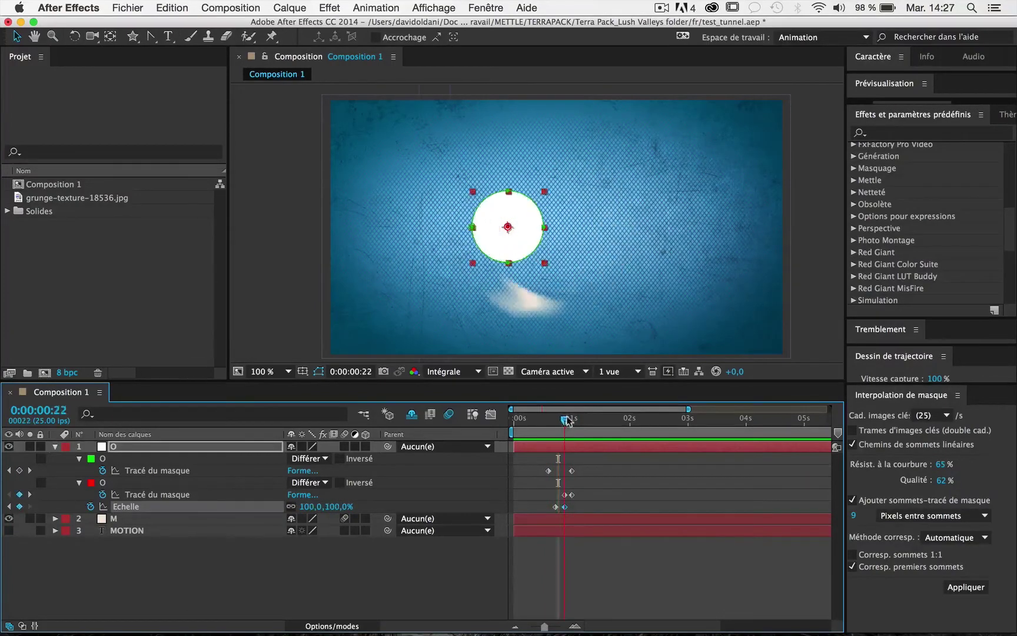
pyautogui.click(131, 465)
pyautogui.moveTo(547, 422); pyautogui.dragTo(577, 421)
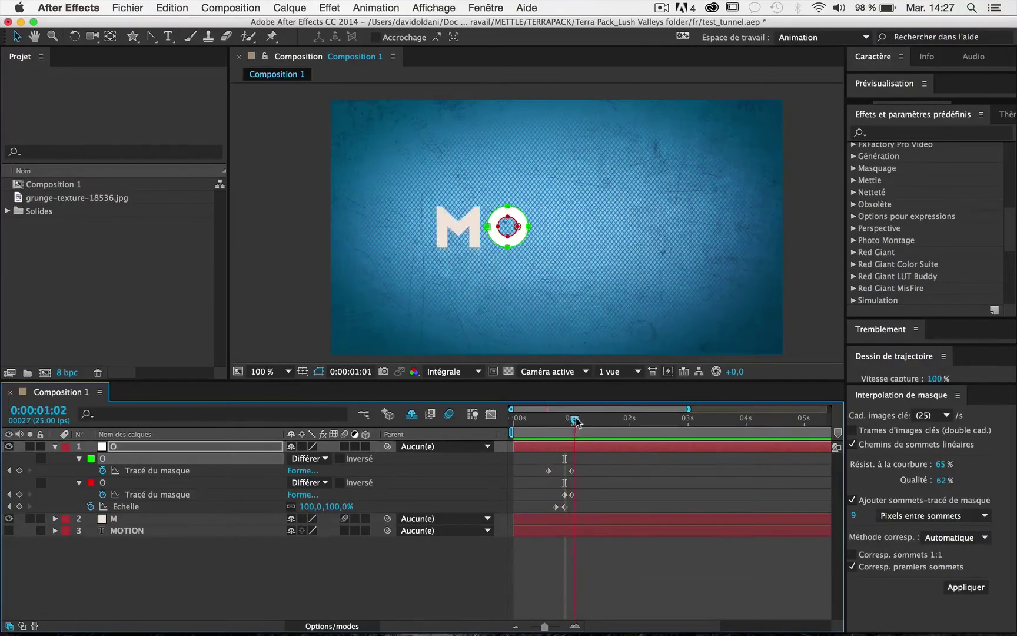
pyautogui.press('KP_0')
pyautogui.click(421, 575)
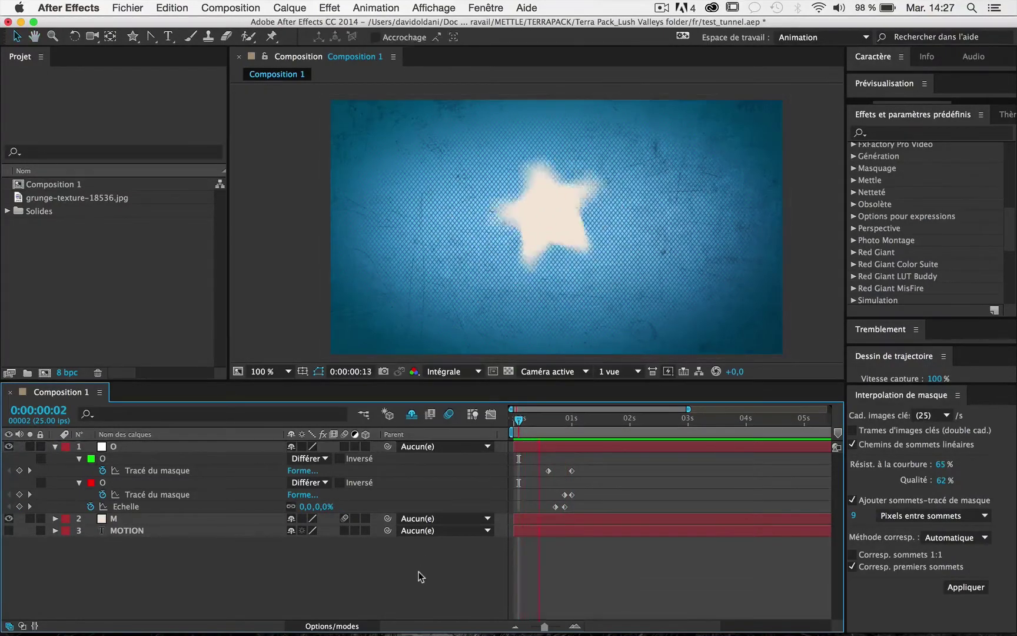
pyautogui.moveTo(562, 422); pyautogui.dragTo(546, 435)
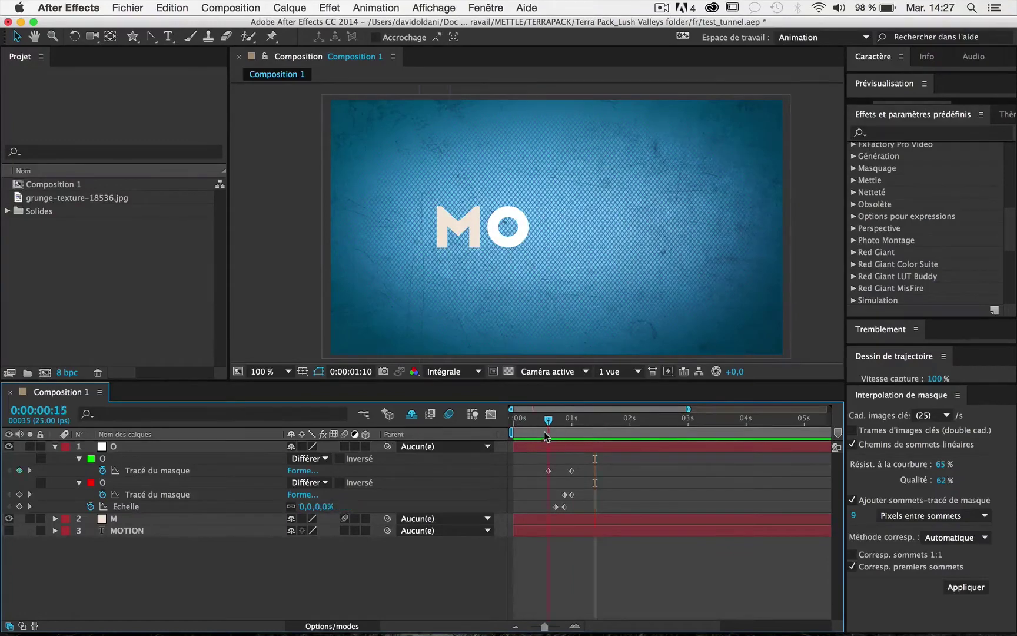
pyautogui.press('KP_0')
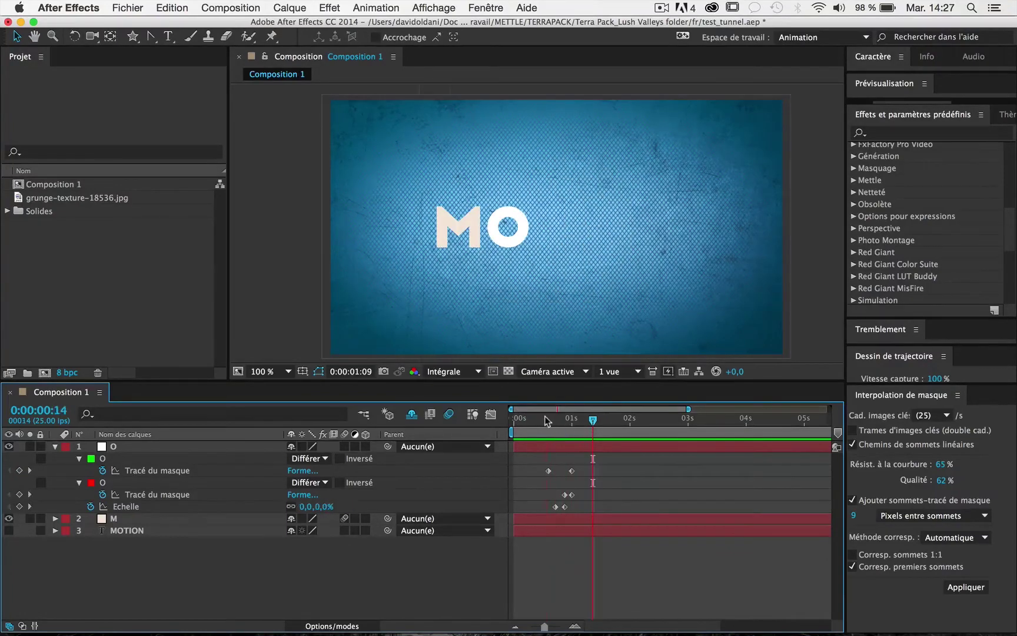
pyautogui.click(572, 420)
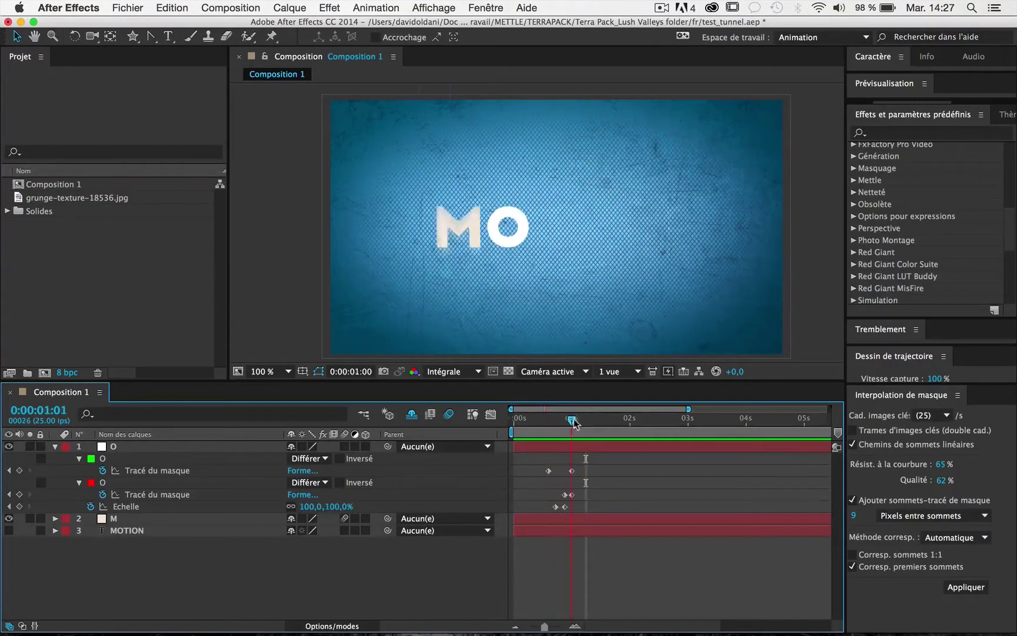
pyautogui.moveTo(574, 423); pyautogui.dragTo(555, 422)
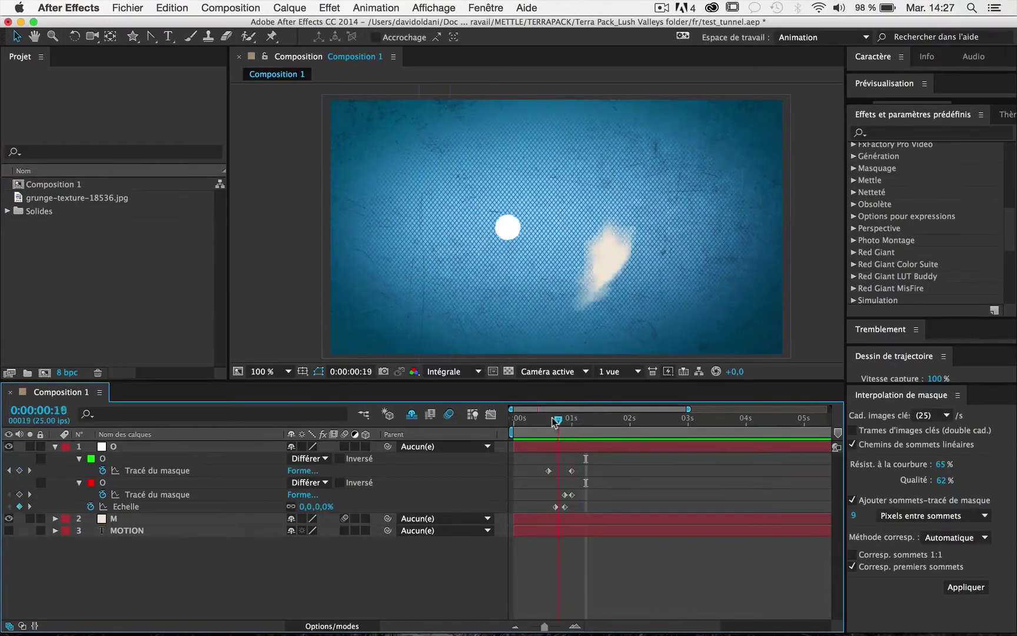
pyautogui.moveTo(555, 422); pyautogui.dragTo(548, 423)
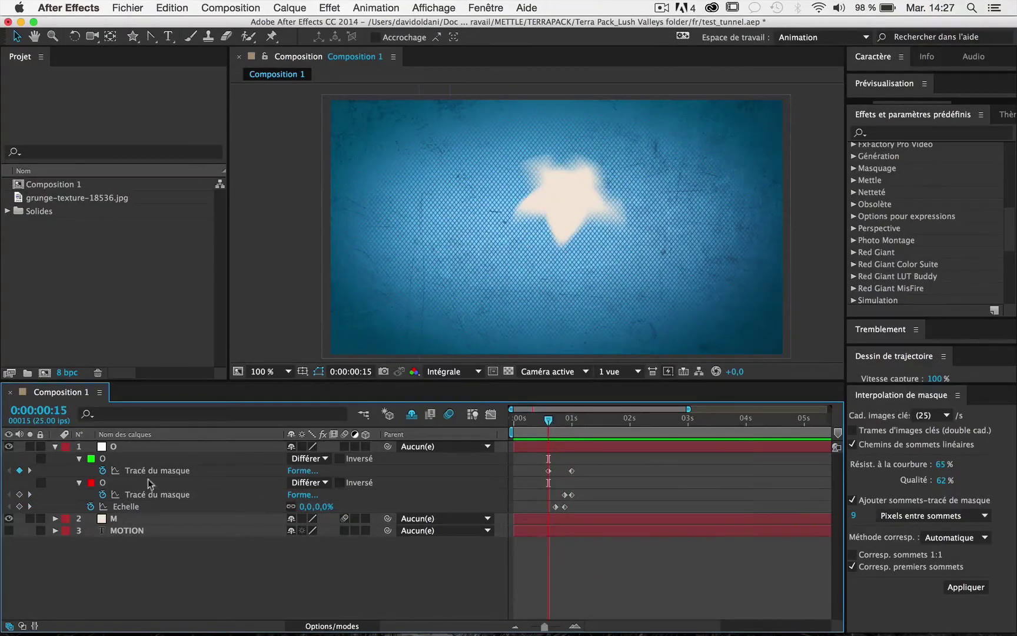
pyautogui.click(169, 471)
pyautogui.click(155, 495)
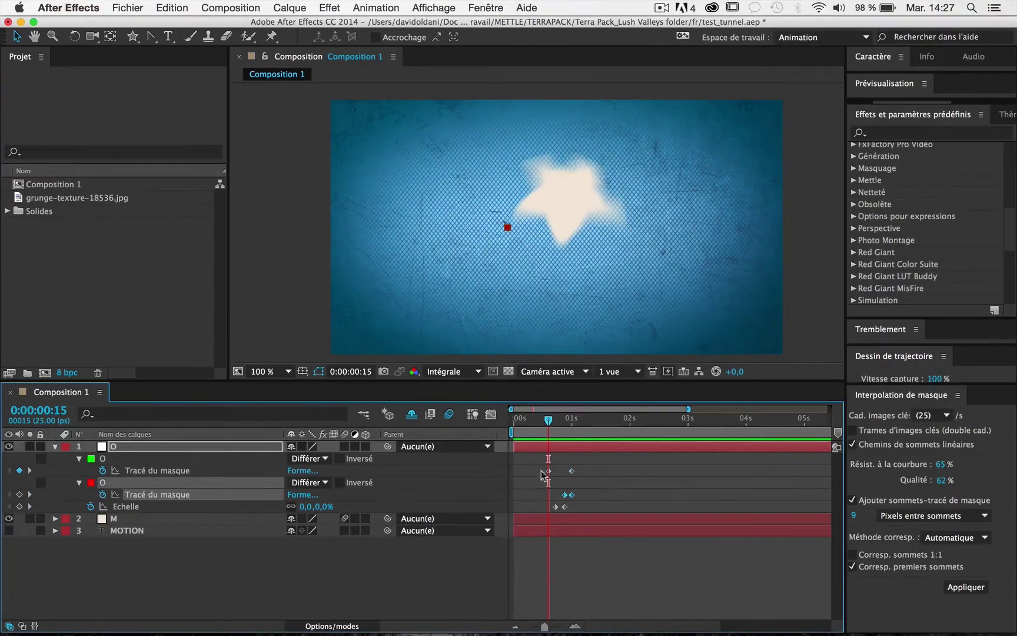
pyautogui.click(486, 538)
pyautogui.moveTo(547, 423)
pyautogui.mouseDown()
pyautogui.moveTo(566, 424)
pyautogui.moveTo(552, 428)
pyautogui.mouseUp()
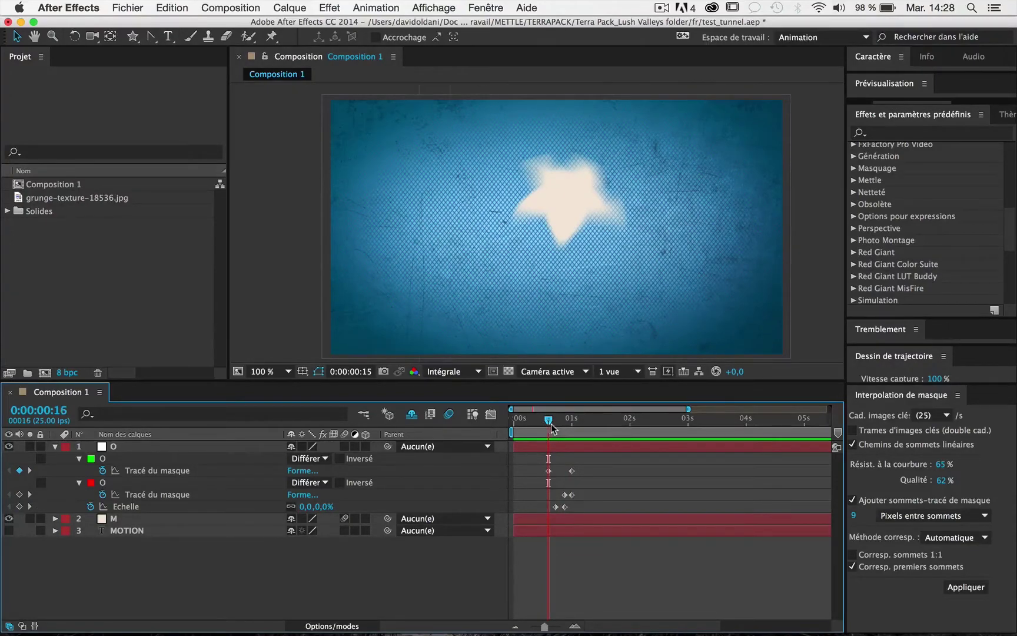
pyautogui.moveTo(552, 428); pyautogui.dragTo(555, 423)
pyautogui.click(137, 507)
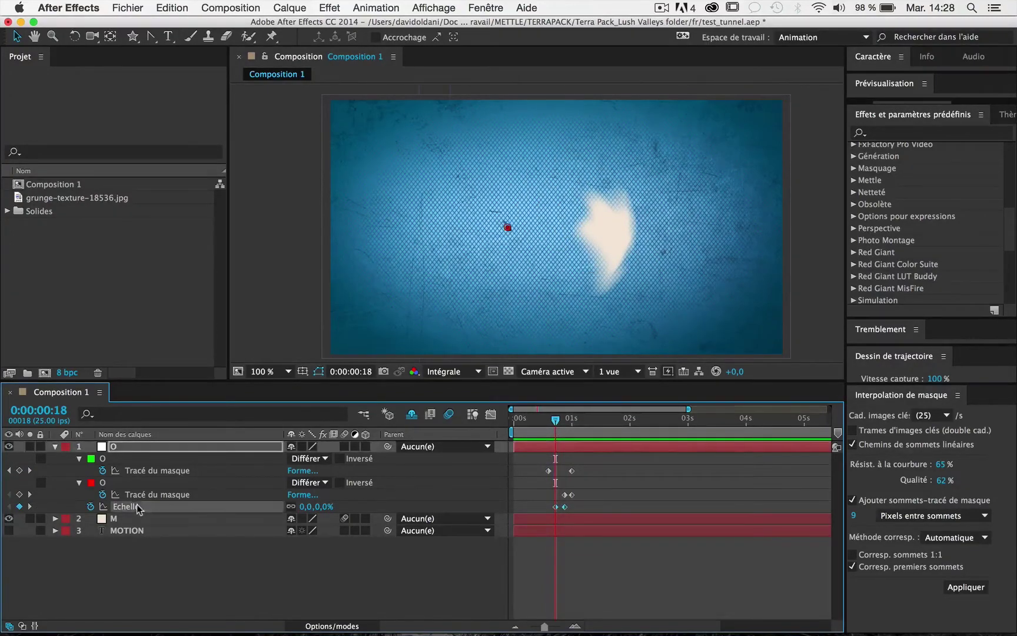
pyautogui.moveTo(557, 424); pyautogui.dragTo(572, 420)
pyautogui.moveTo(573, 420); pyautogui.dragTo(549, 419)
pyautogui.click(240, 597)
pyautogui.press('space')
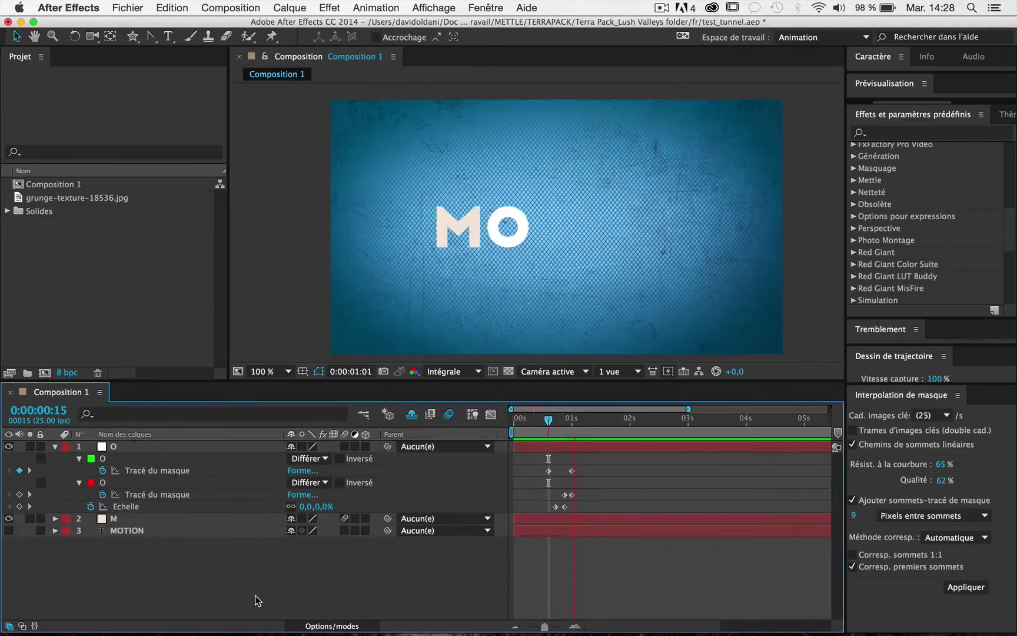
pyautogui.click(113, 448)
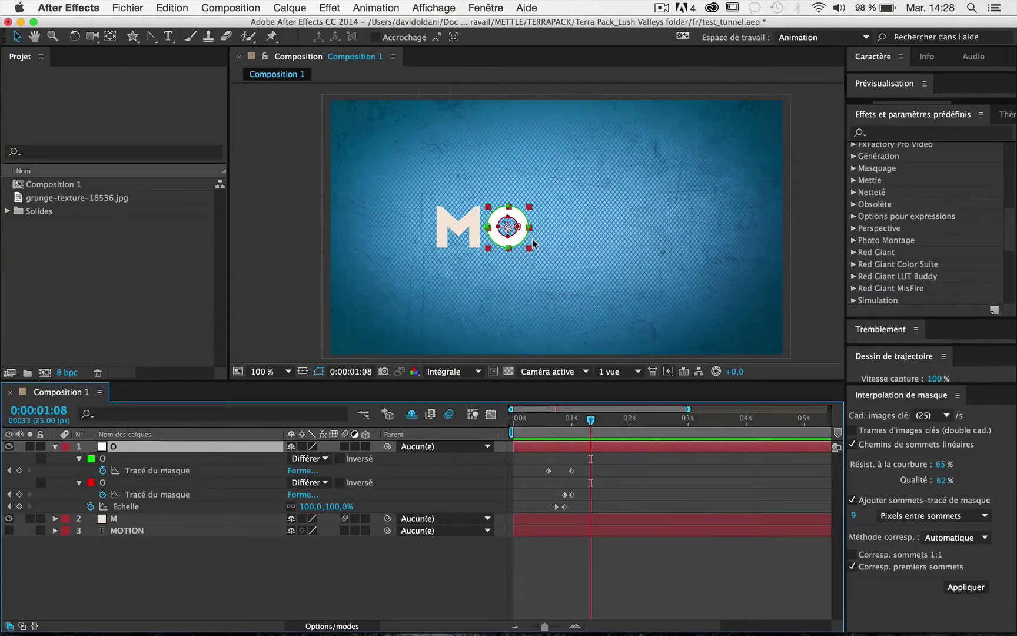
# - Recolour the O solid with the eyedropper to match the M's cream colour
pyautogui.hotkey('ctrl', 'shift', 'y')
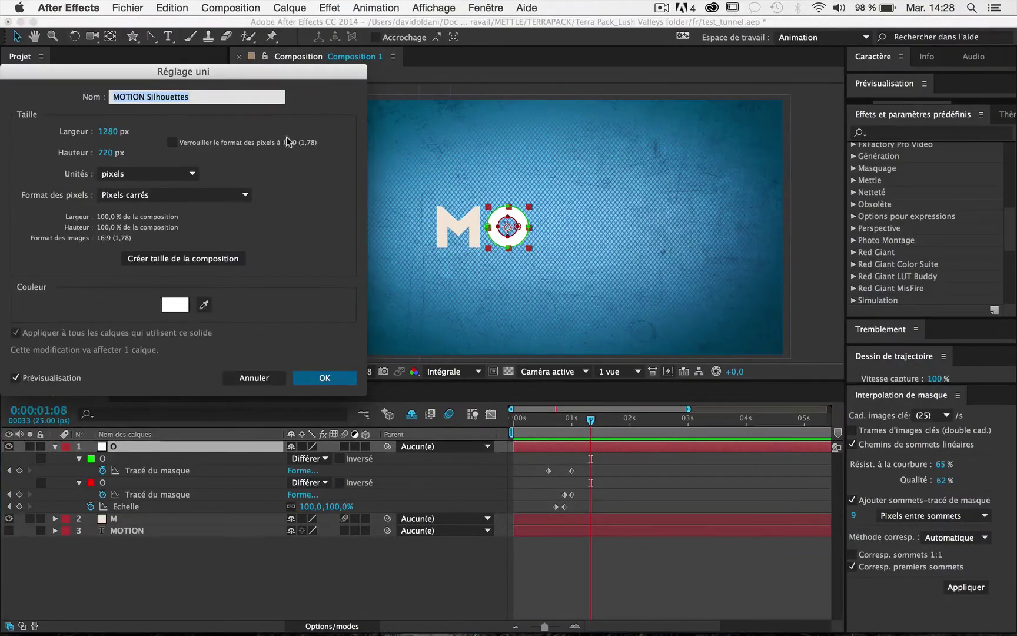
pyautogui.click(203, 310)
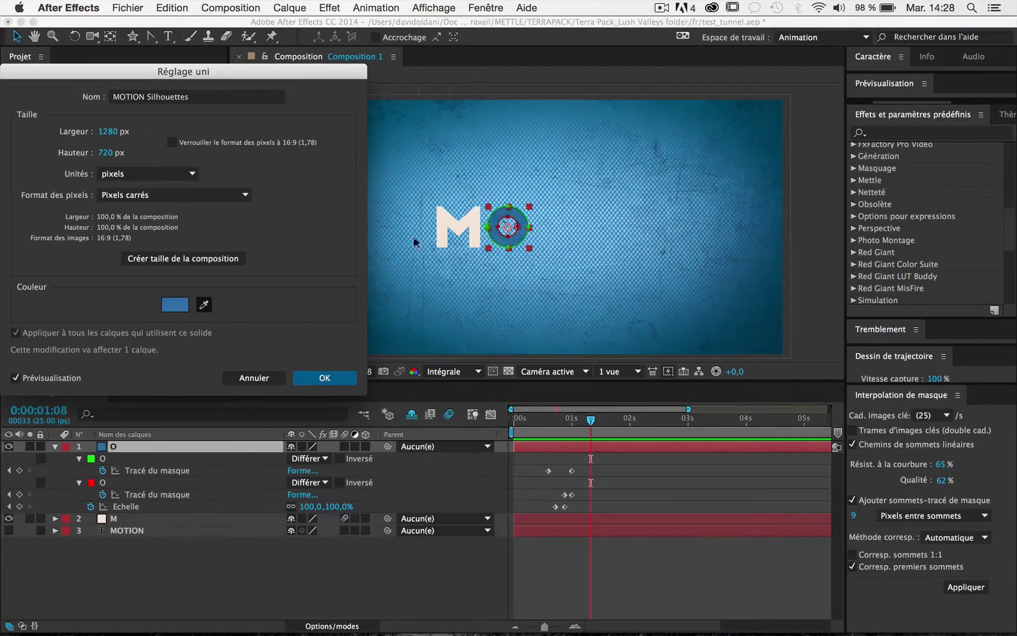
pyautogui.click(442, 223)
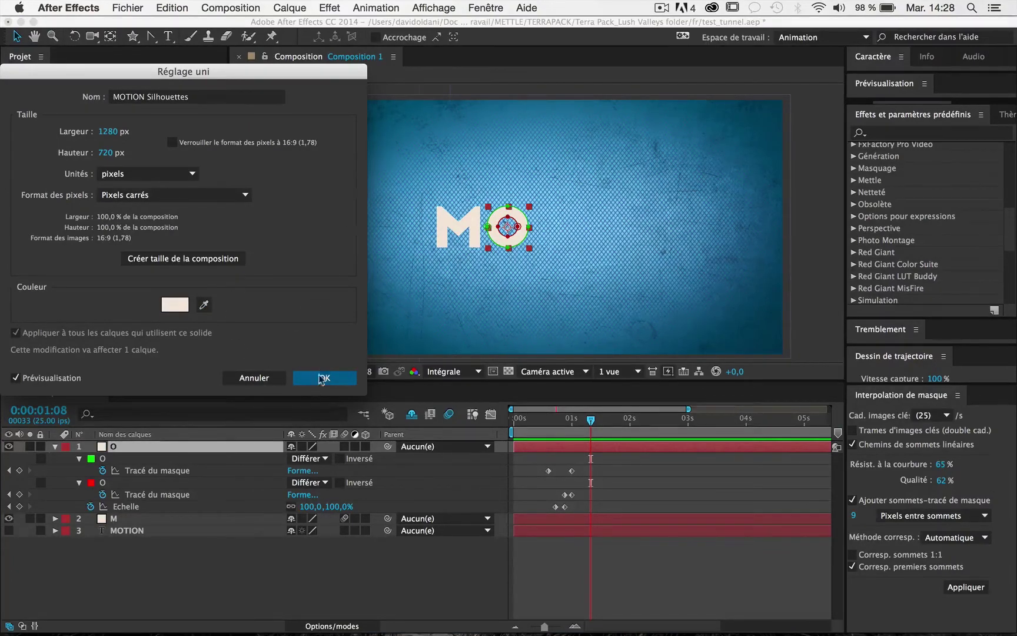
pyautogui.click(324, 378)
pyautogui.moveTo(546, 426); pyautogui.dragTo(595, 420)
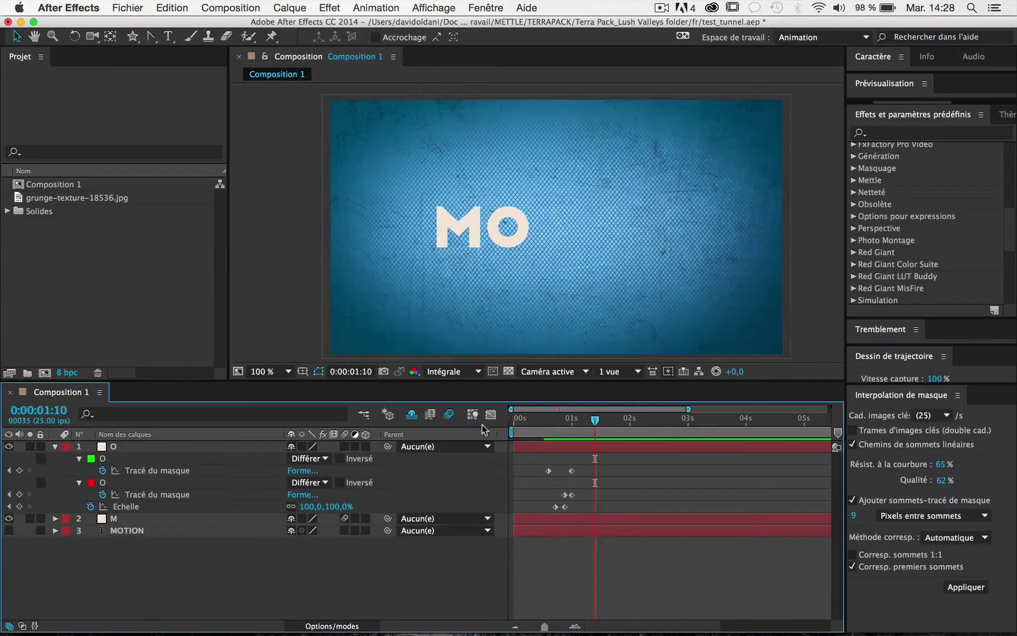
# - Preview the animation, settle zoomed in on frame 1:02, and select the Ellipse Tool
pyautogui.press('KP_0')
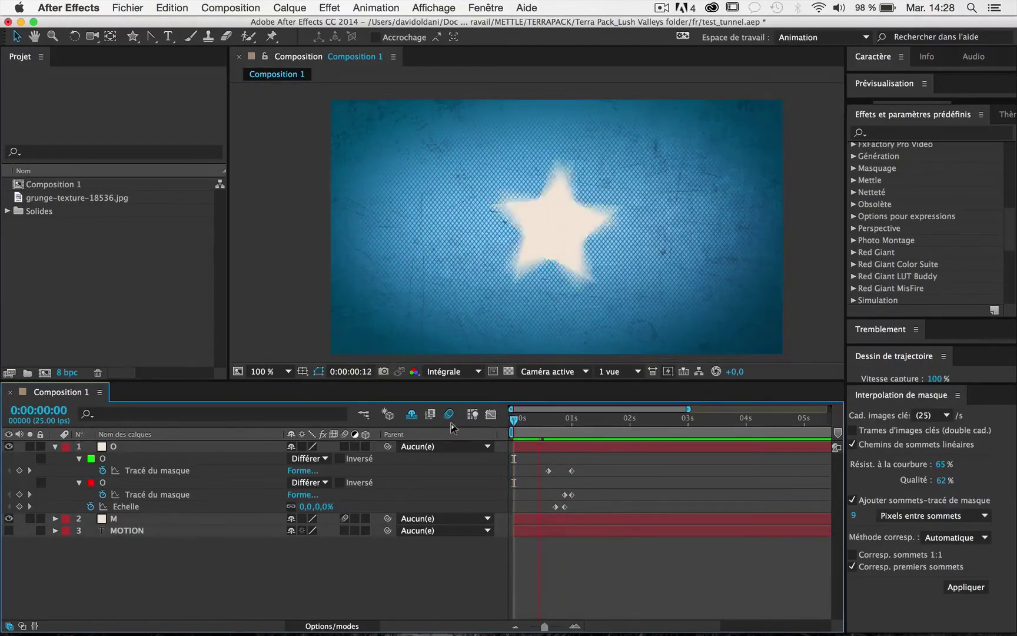
pyautogui.moveTo(543, 427); pyautogui.dragTo(574, 420)
pyautogui.scroll(1, 505, 234)
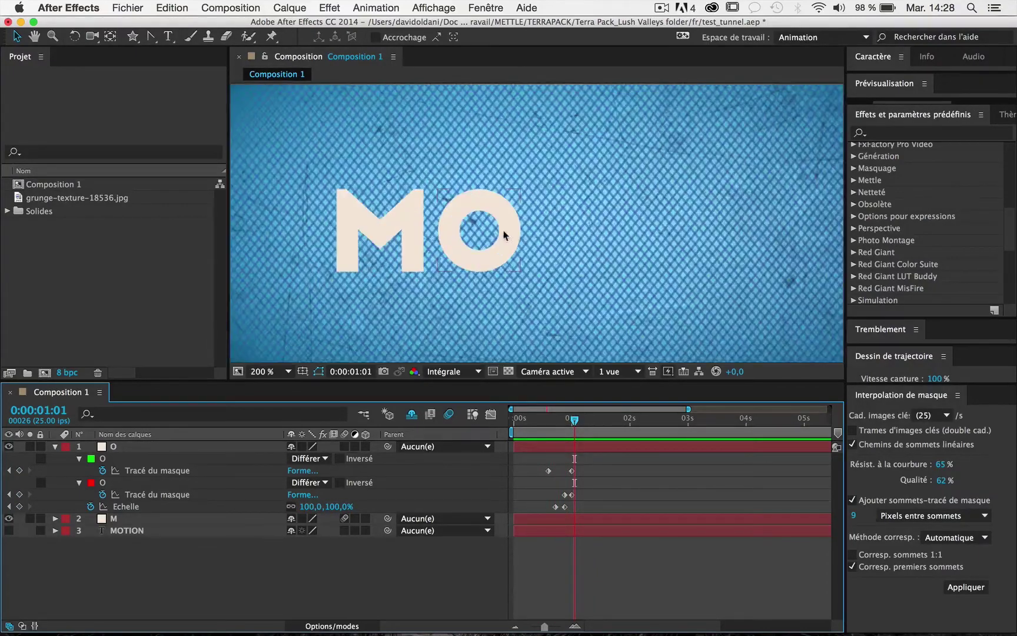
pyautogui.scroll(1, 502, 230)
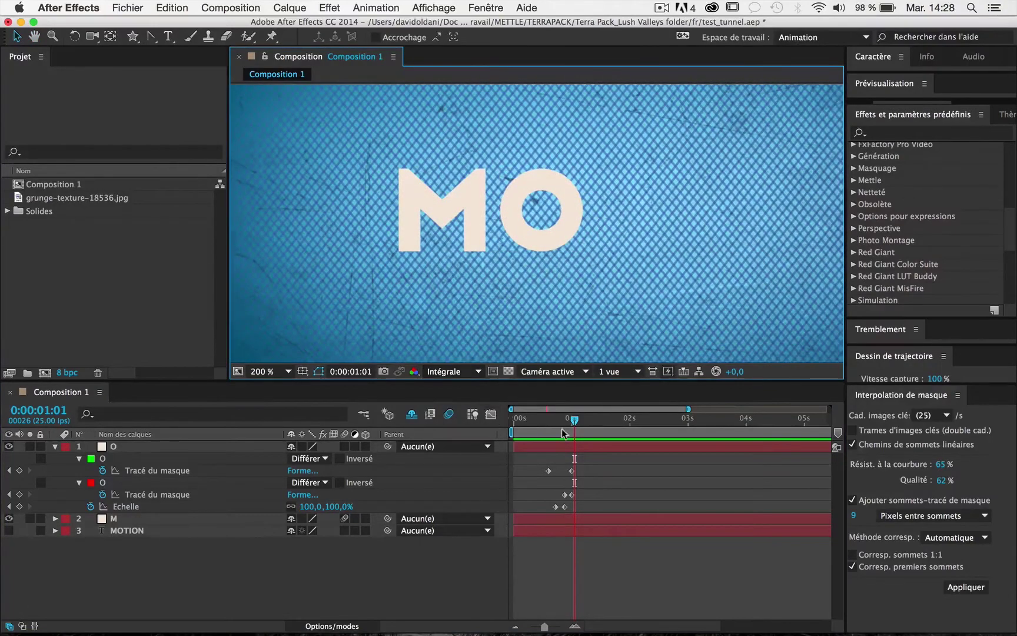
pyautogui.moveTo(574, 419); pyautogui.dragTo(577, 415)
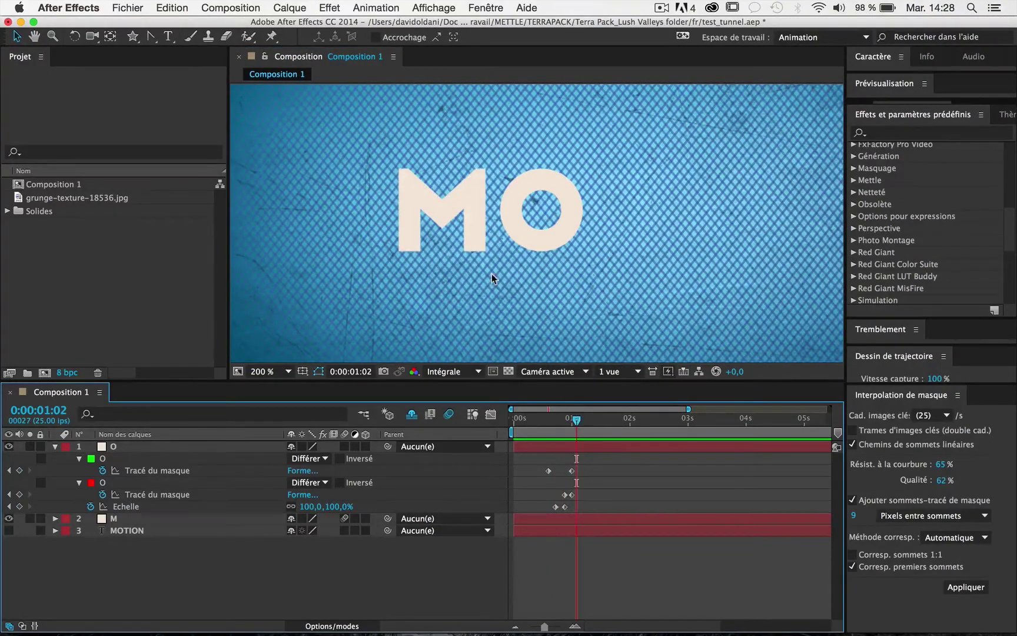
pyautogui.click(132, 38)
pyautogui.click(176, 66)
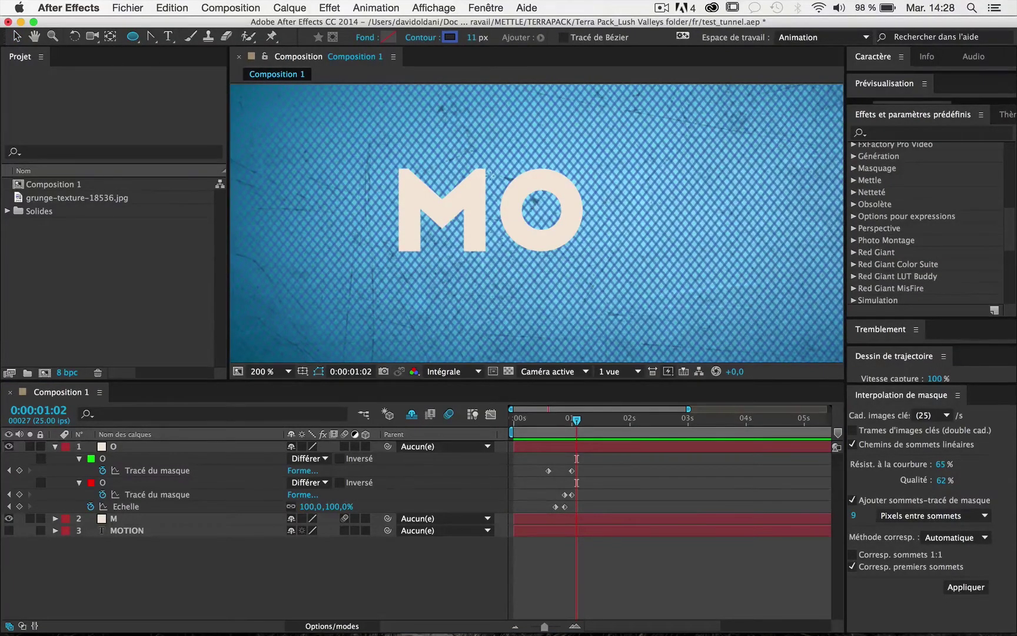
# - Solo the O layer and draw a circle around its ring as a new shape layer
pyautogui.click(30, 447)
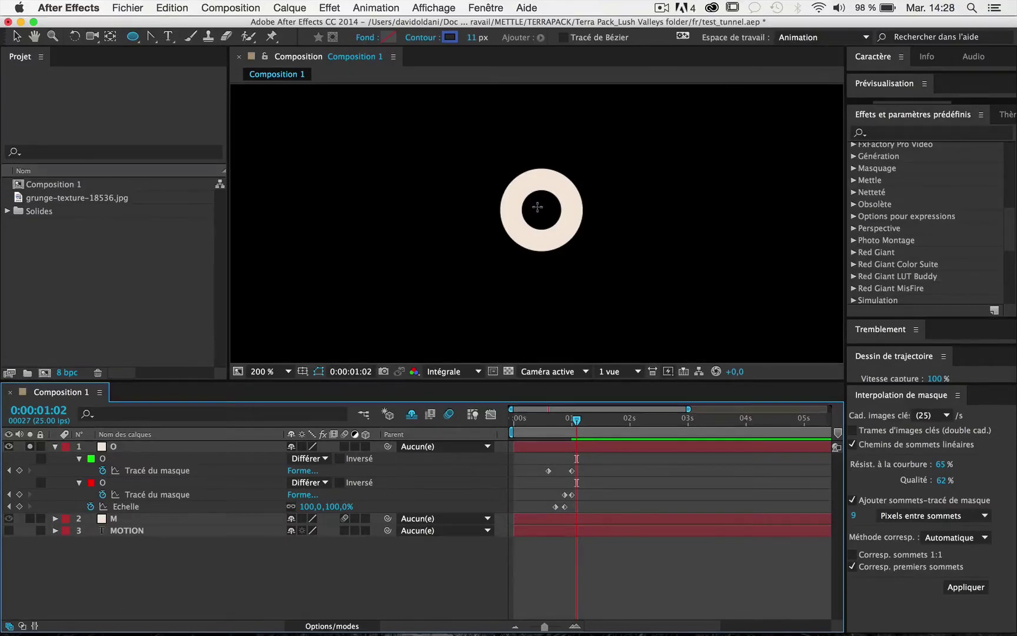
pyautogui.moveTo(537, 206); pyautogui.dragTo(588, 256)
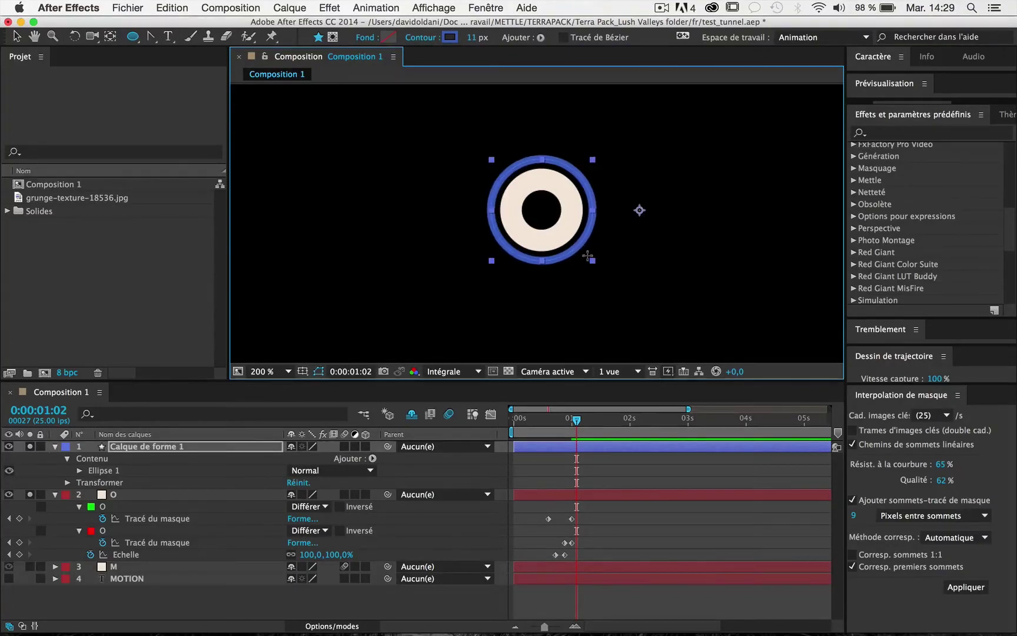
pyautogui.press('v')
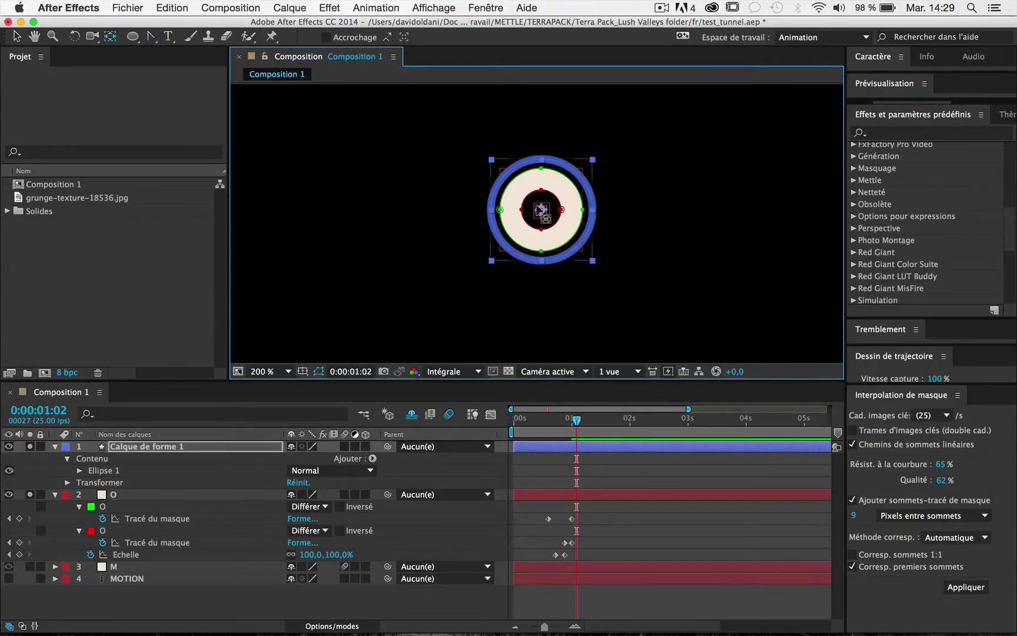
pyautogui.click(540, 209)
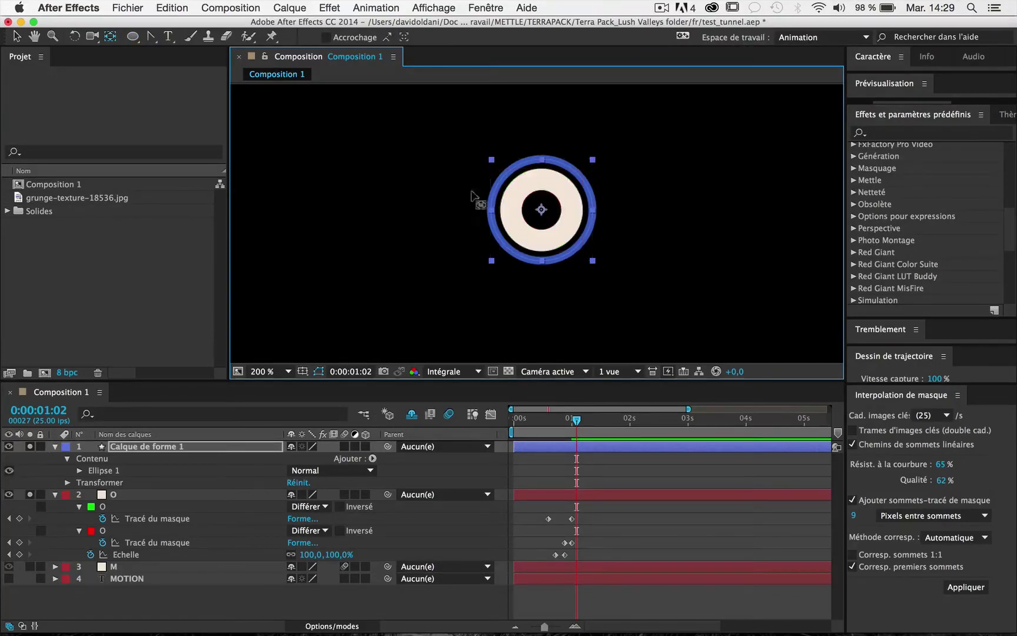
pyautogui.press('a')
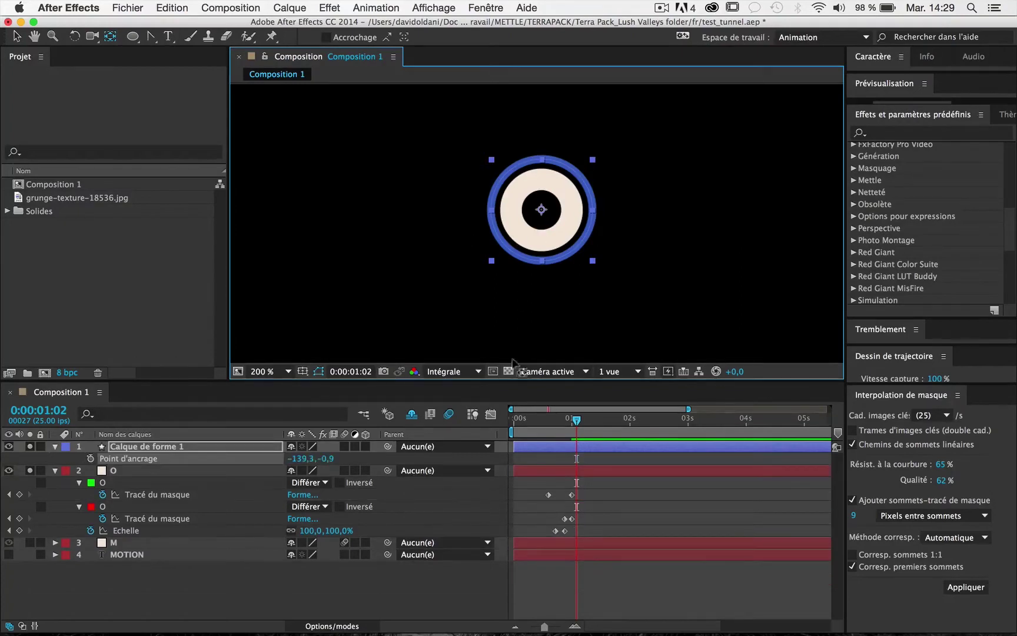
# - Rename the shape layer 'tour O' and move its start to about 0:00:00:24
pyautogui.click(122, 450)
pyautogui.press('Return')
pyautogui.write('tour O')
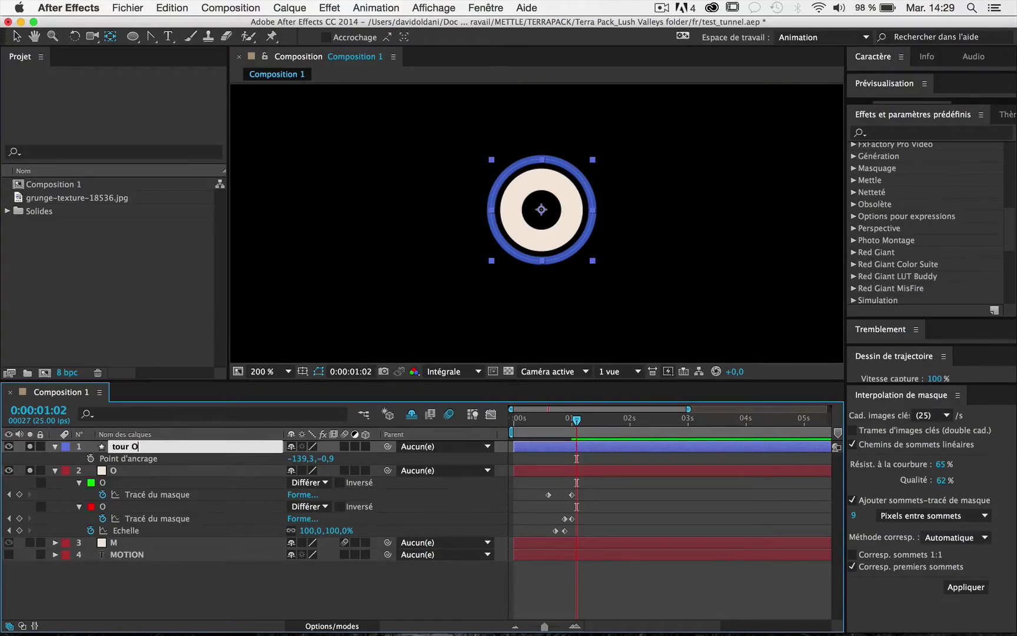
pyautogui.press('Return')
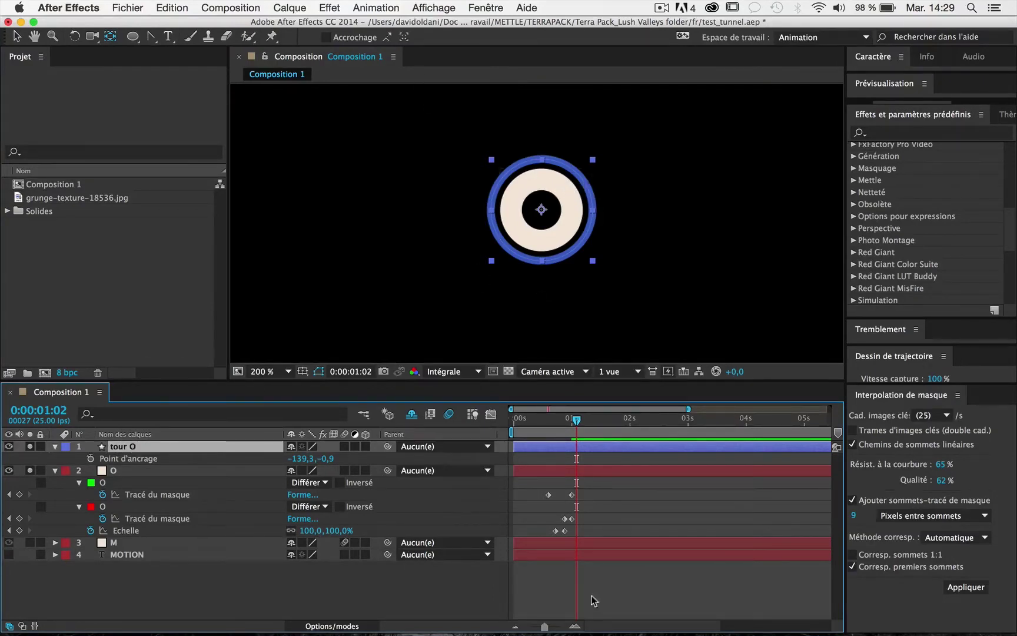
pyautogui.moveTo(513, 442)
pyautogui.mouseDown()
pyautogui.moveTo(576, 420)
pyautogui.moveTo(564, 438)
pyautogui.moveTo(569, 421)
pyautogui.mouseUp()
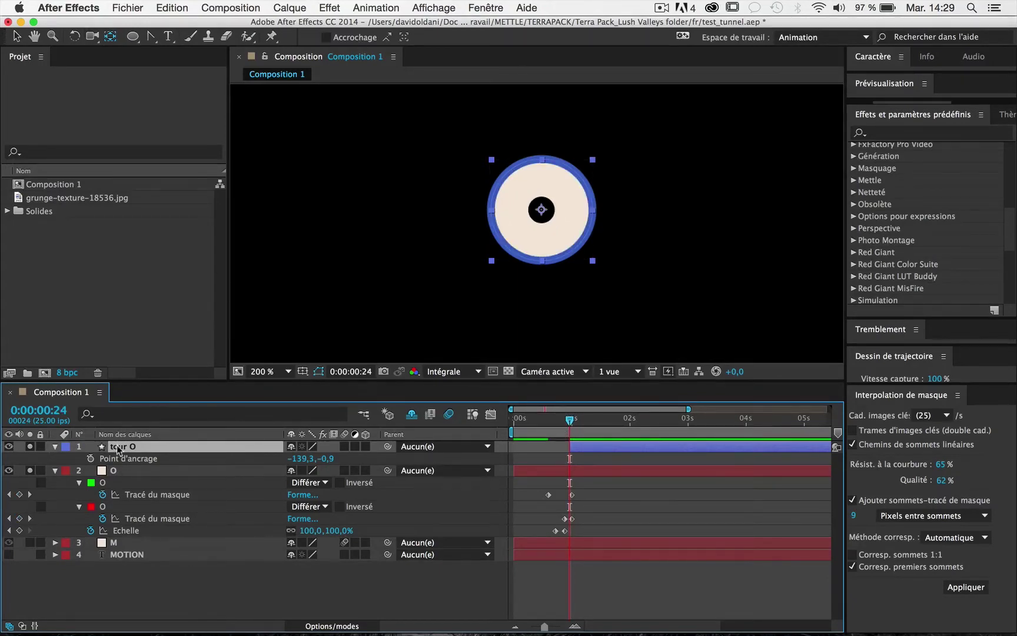
# - Thicken the tour O circle's stroke to 8 px and expand the layer's contents
pyautogui.click(18, 36)
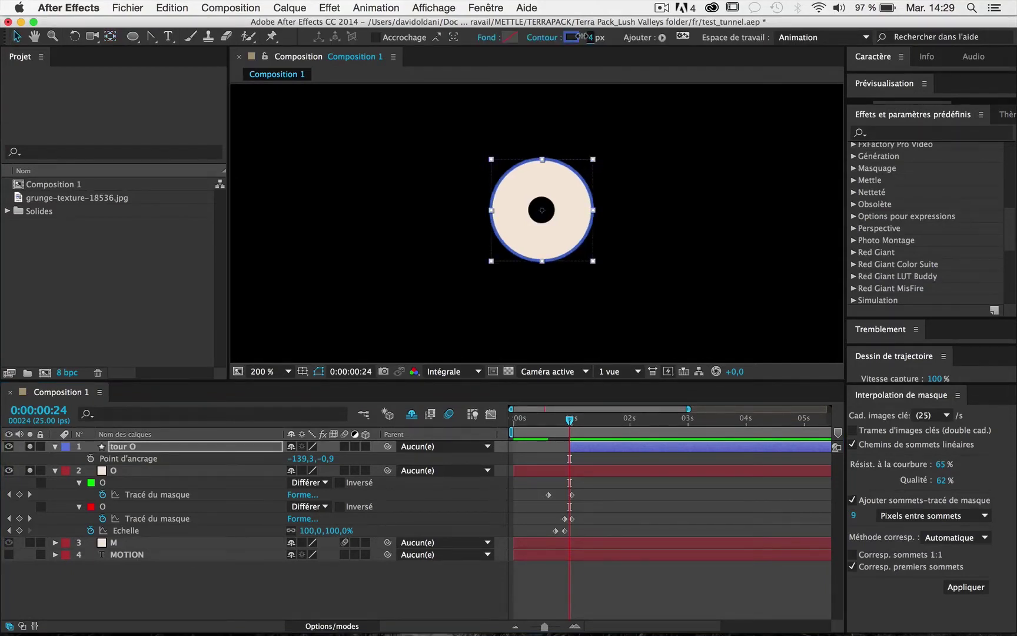
pyautogui.moveTo(583, 38); pyautogui.dragTo(587, 39)
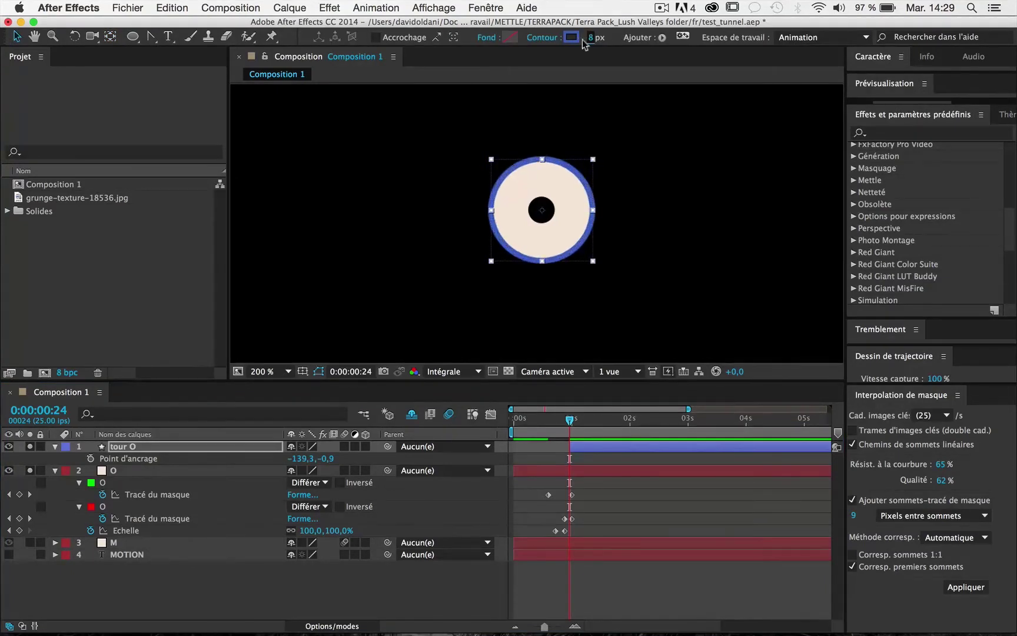
pyautogui.click(55, 447)
pyautogui.click(55, 447)
# - Add a Raccorder les tracés operation, move it above Ellipse 1, then delete it
pyautogui.click(372, 458)
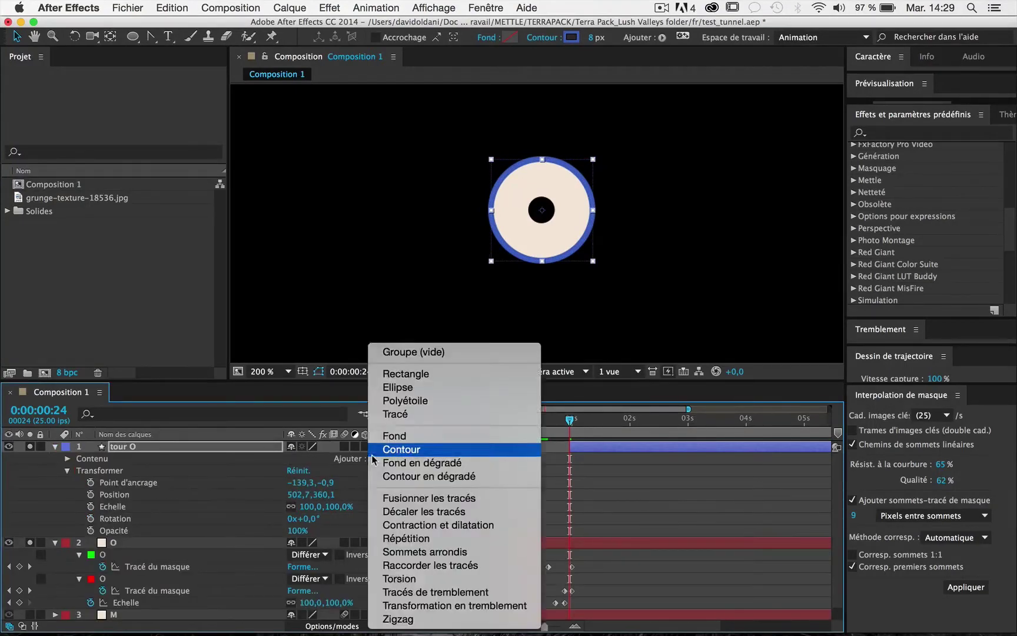
pyautogui.click(381, 566)
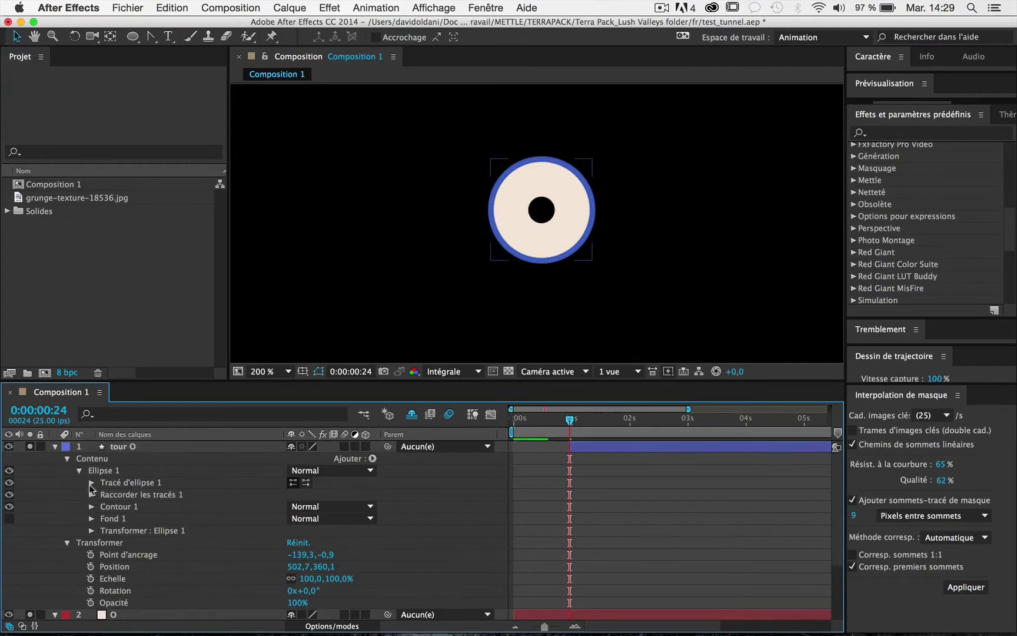
pyautogui.click(108, 471)
pyautogui.click(121, 496)
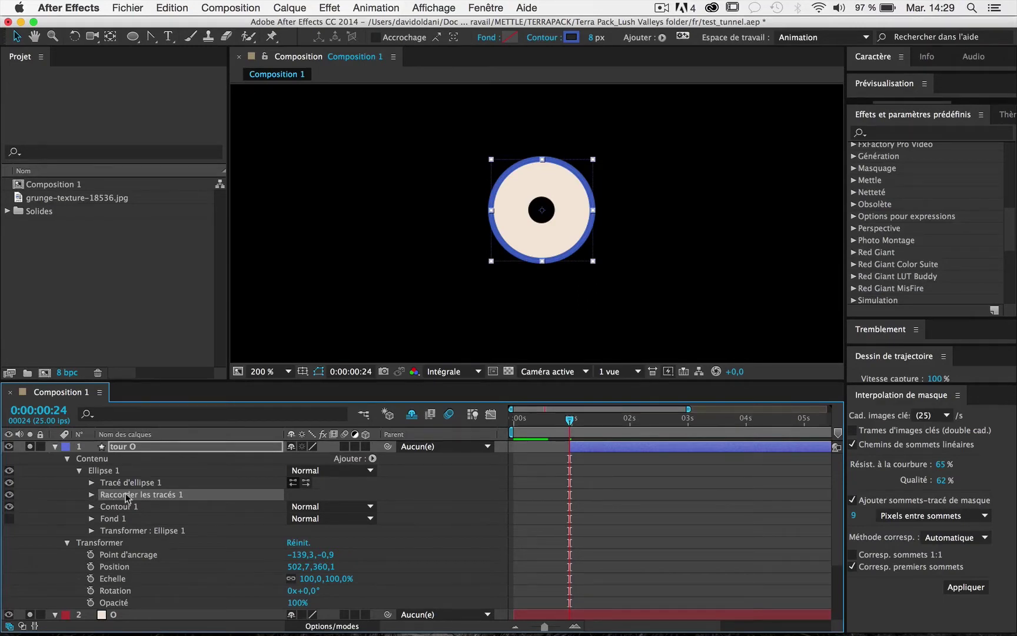
pyautogui.moveTo(127, 498); pyautogui.dragTo(45, 473)
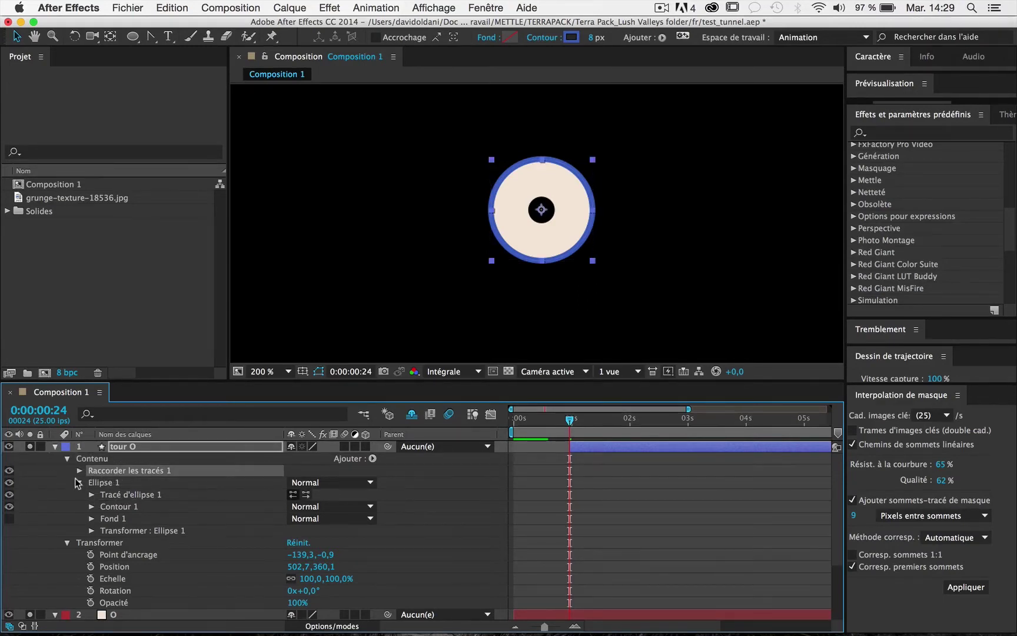
pyautogui.click(79, 482)
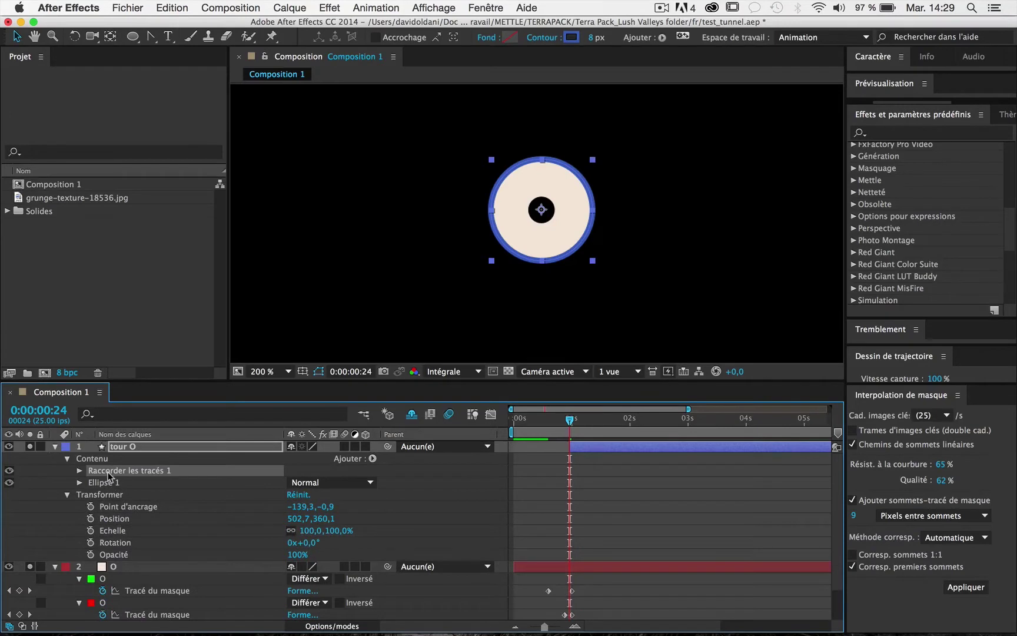
pyautogui.press('Delete')
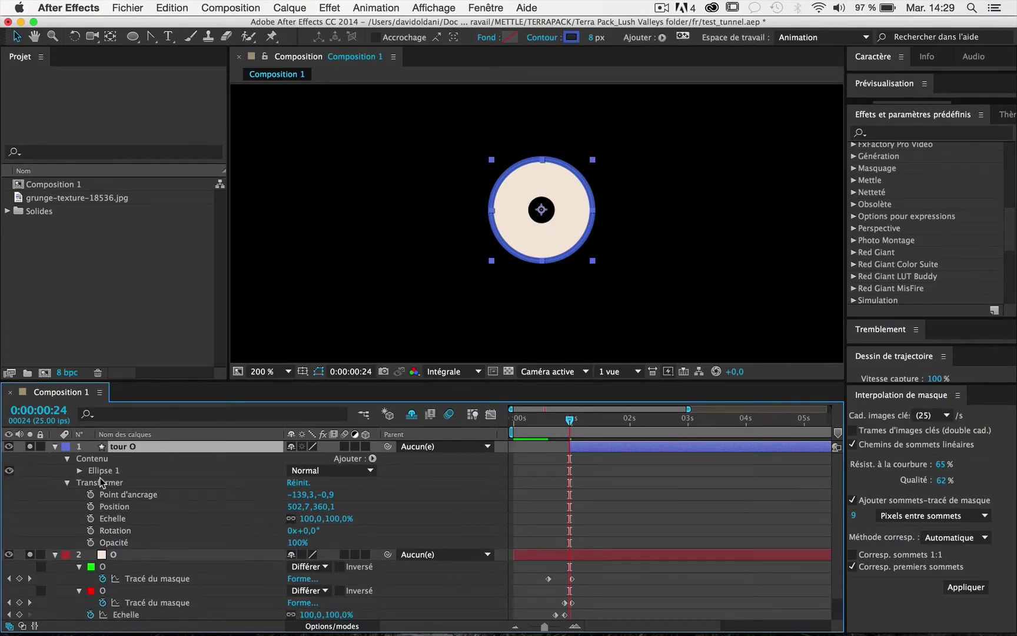
# - Re-add Raccorder les tracés to the ring and expand its Début, Fin and Décalage values
pyautogui.click(91, 459)
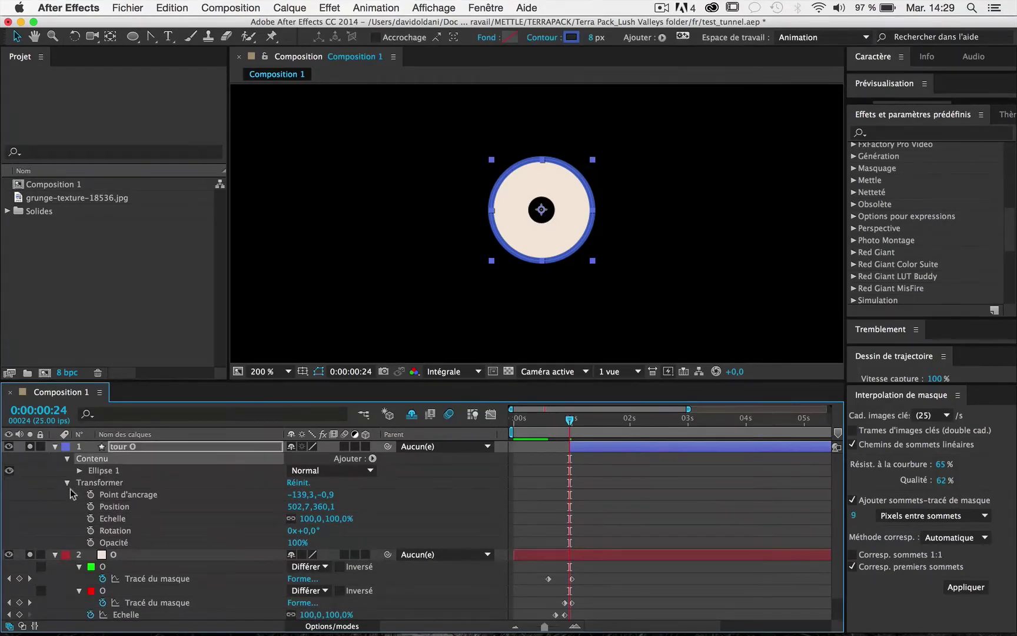
pyautogui.click(373, 458)
pyautogui.click(388, 565)
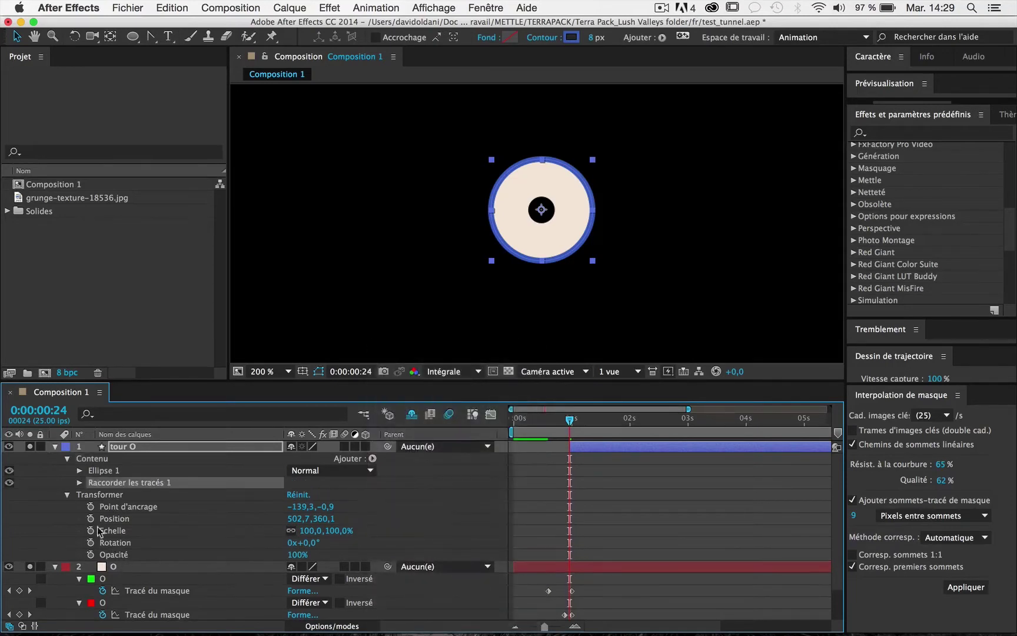
pyautogui.click(67, 495)
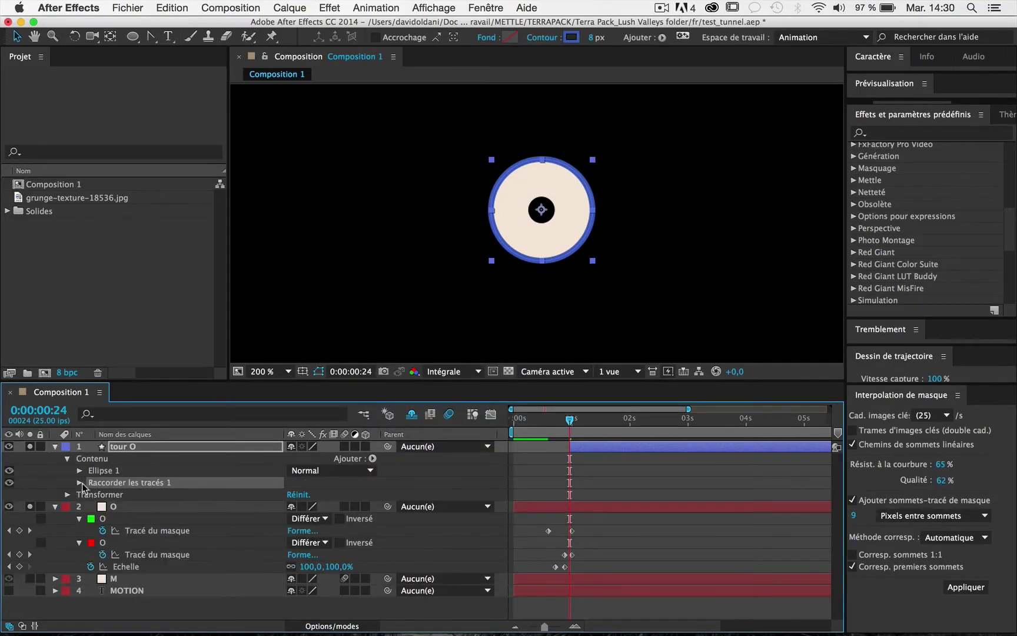
pyautogui.click(80, 483)
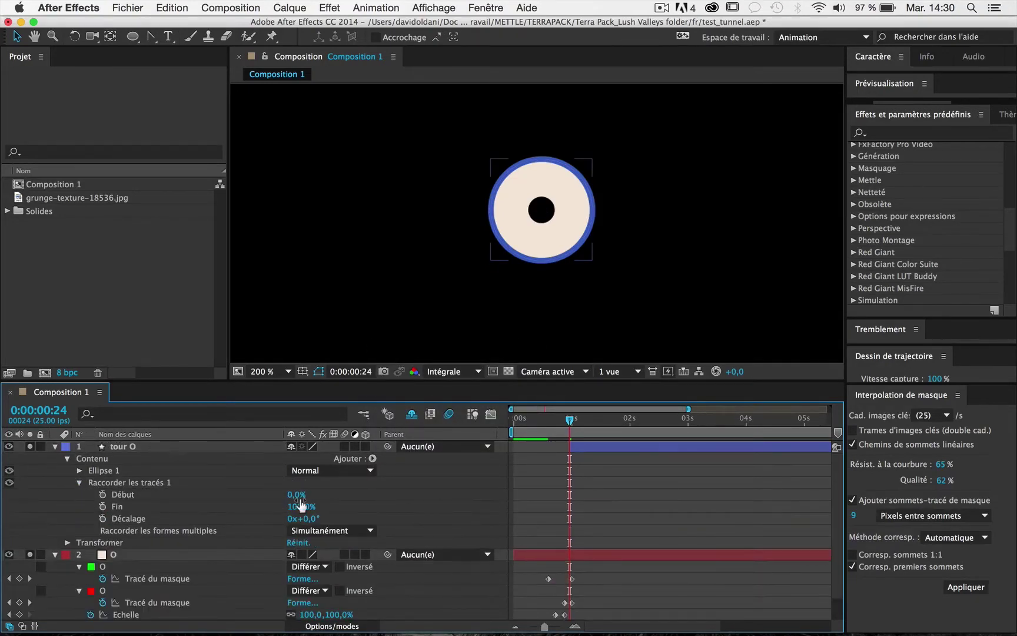
pyautogui.moveTo(299, 507)
pyautogui.mouseDown()
pyautogui.moveTo(263, 504)
pyautogui.moveTo(294, 496)
pyautogui.moveTo(278, 524)
pyautogui.mouseUp()
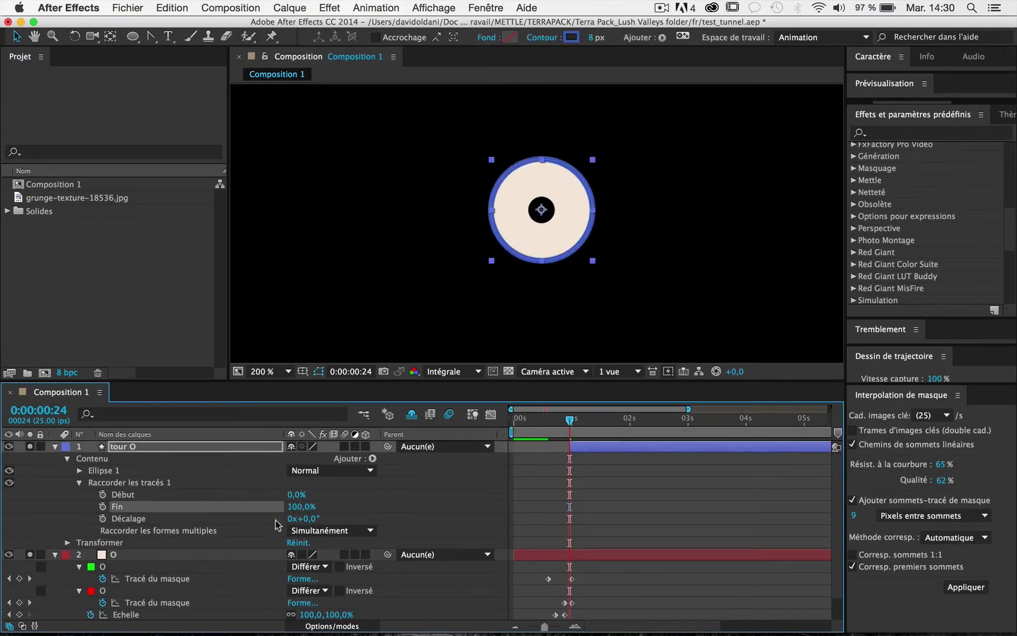
# - Scale the ring's Ellipse 1 to 116%, then back to 104%, previewing it against the O
pyautogui.click(78, 471)
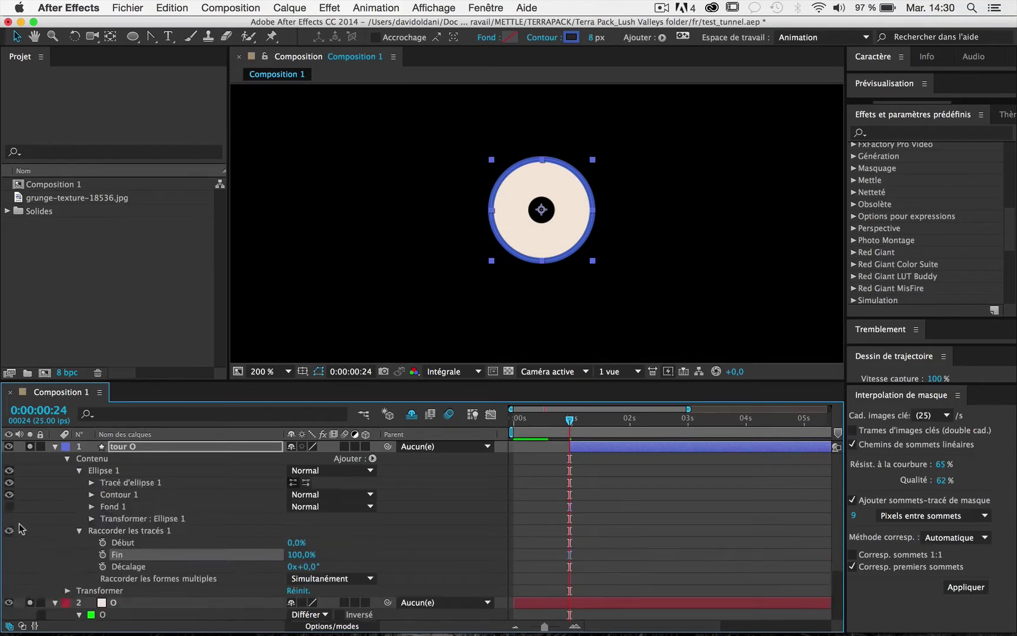
pyautogui.click(91, 518)
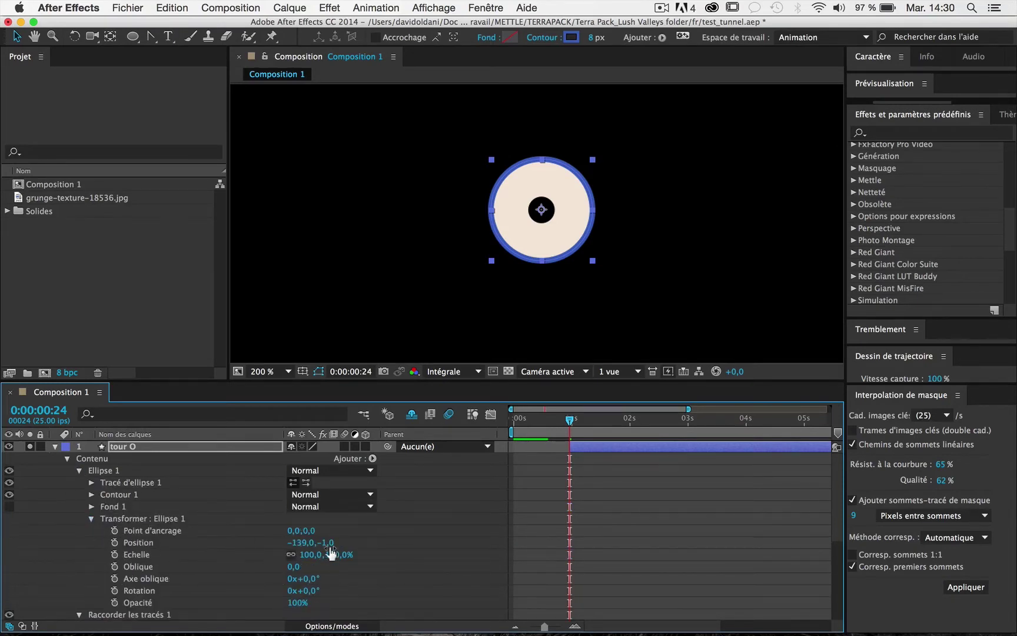
pyautogui.moveTo(324, 554); pyautogui.dragTo(340, 547)
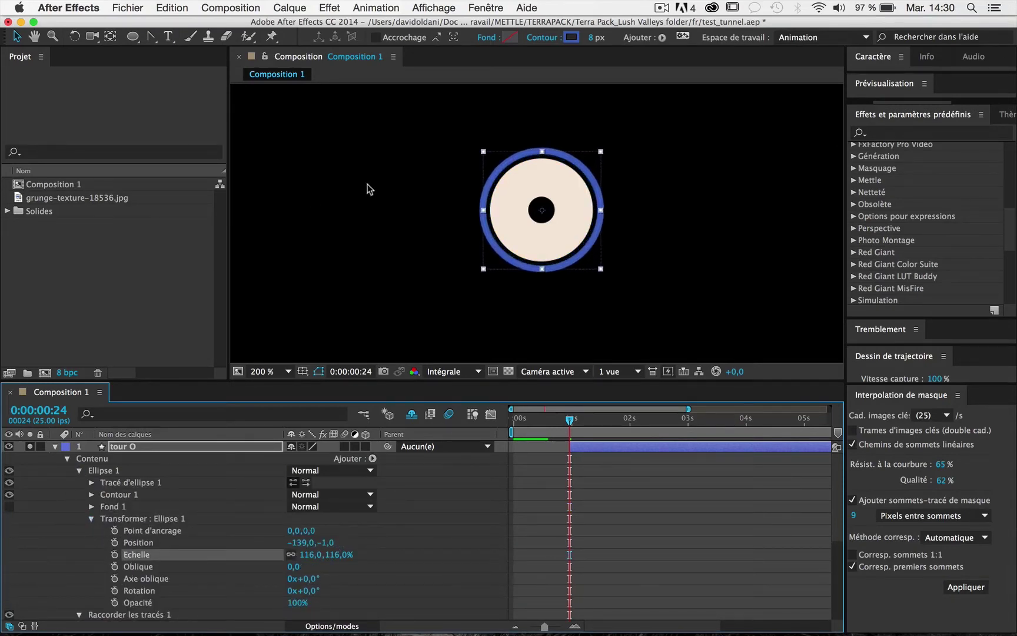
pyautogui.moveTo(545, 419)
pyautogui.mouseDown()
pyautogui.moveTo(560, 432)
pyautogui.moveTo(581, 419)
pyautogui.mouseUp()
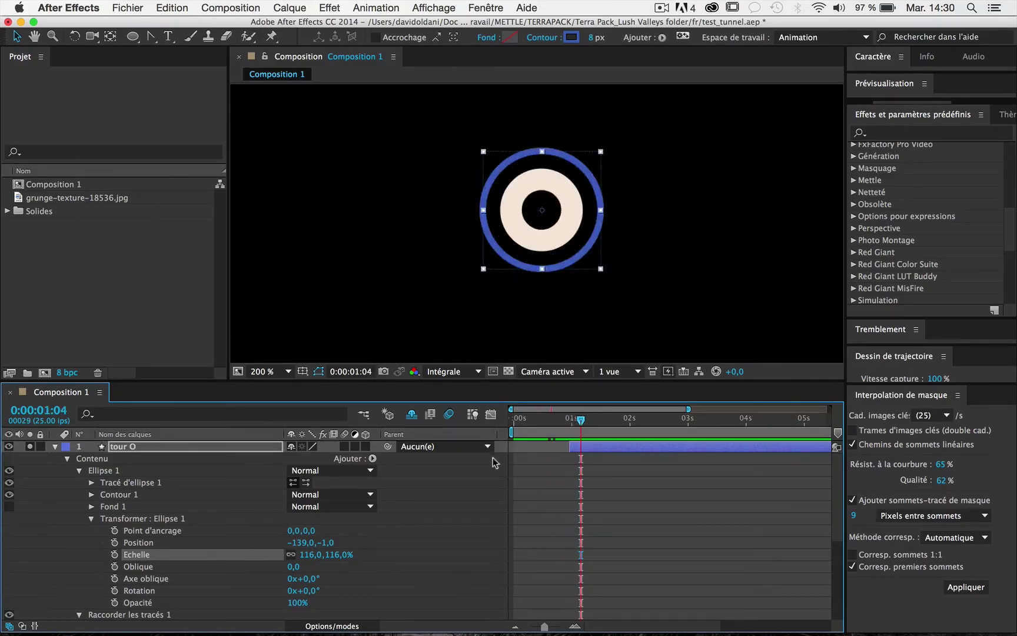
pyautogui.moveTo(324, 549); pyautogui.dragTo(290, 551)
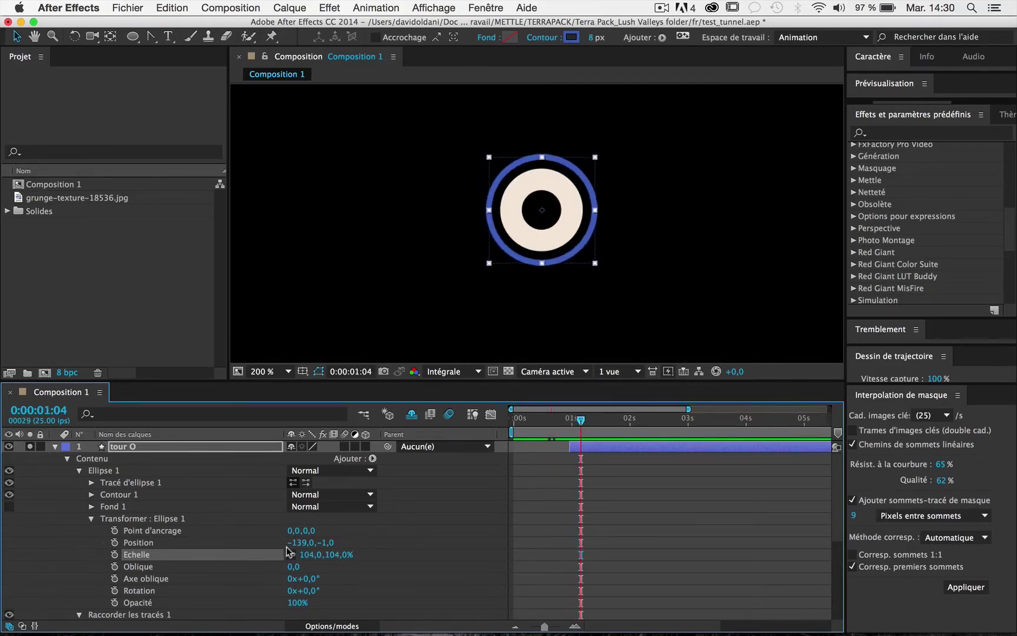
pyautogui.moveTo(583, 423); pyautogui.dragTo(581, 421)
pyautogui.click(79, 471)
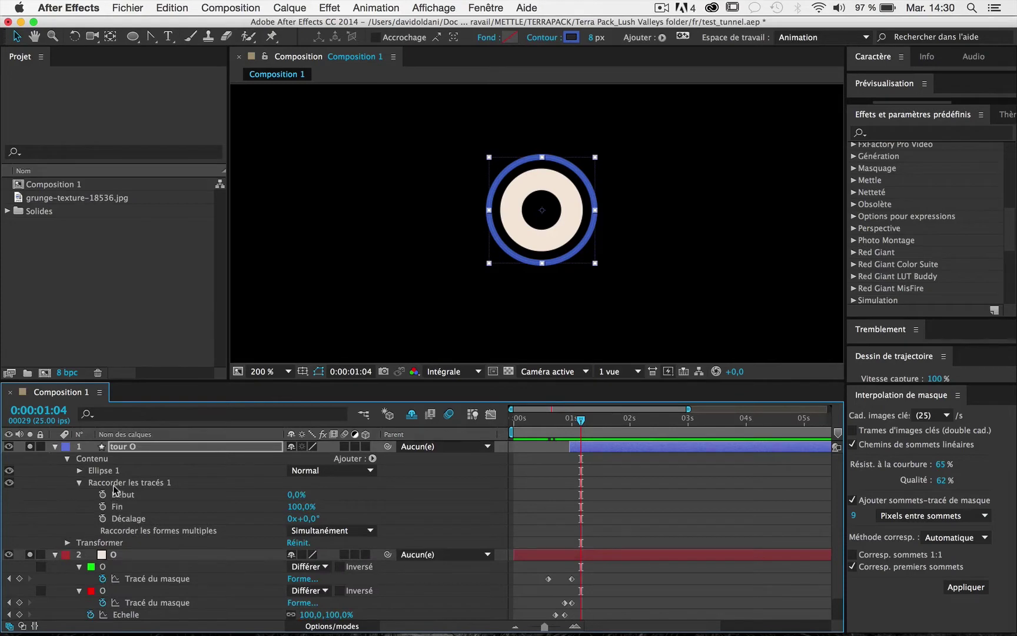
# - Keyframe the trim Fin from 0% at 0:00:01:04 to 100% at 0:00:01:13
pyautogui.click(299, 502)
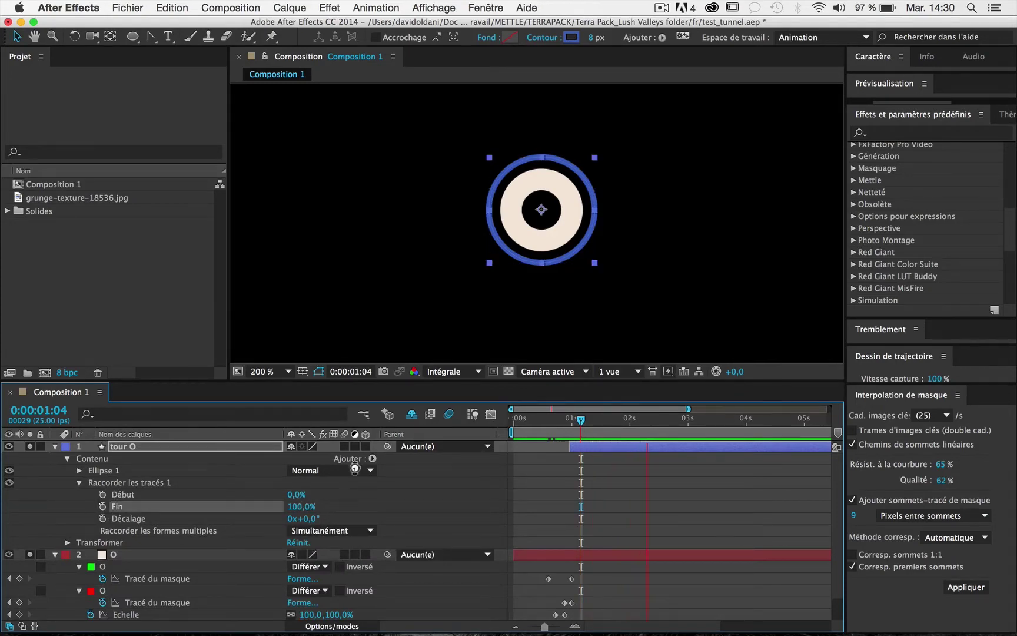
pyautogui.click(296, 506)
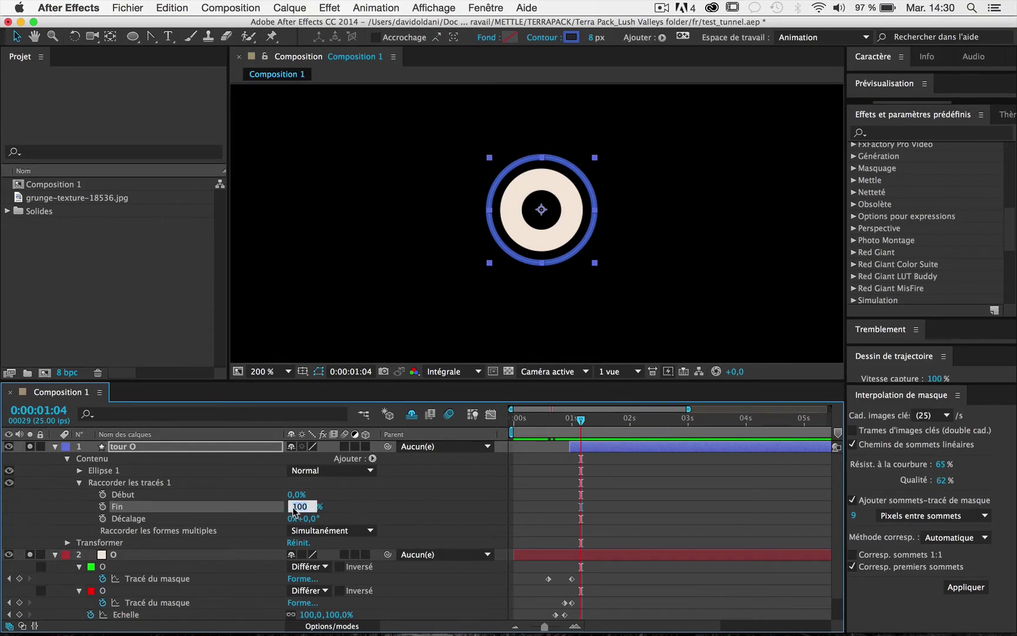
pyautogui.write('0')
pyautogui.press('Return')
pyautogui.click(103, 506)
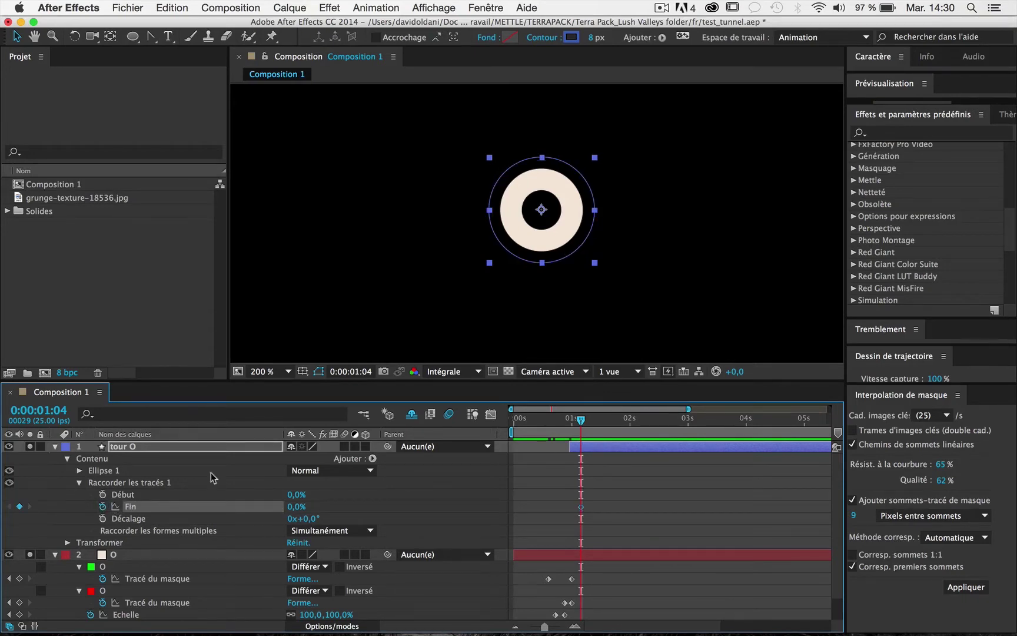
pyautogui.moveTo(571, 418); pyautogui.dragTo(601, 419)
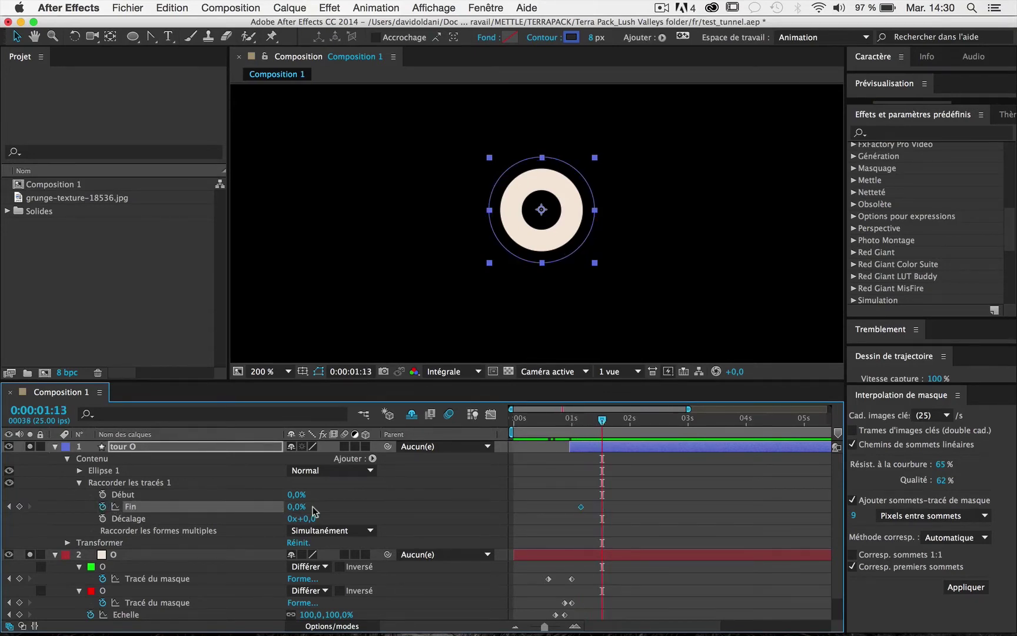
pyautogui.moveTo(297, 508); pyautogui.dragTo(362, 498)
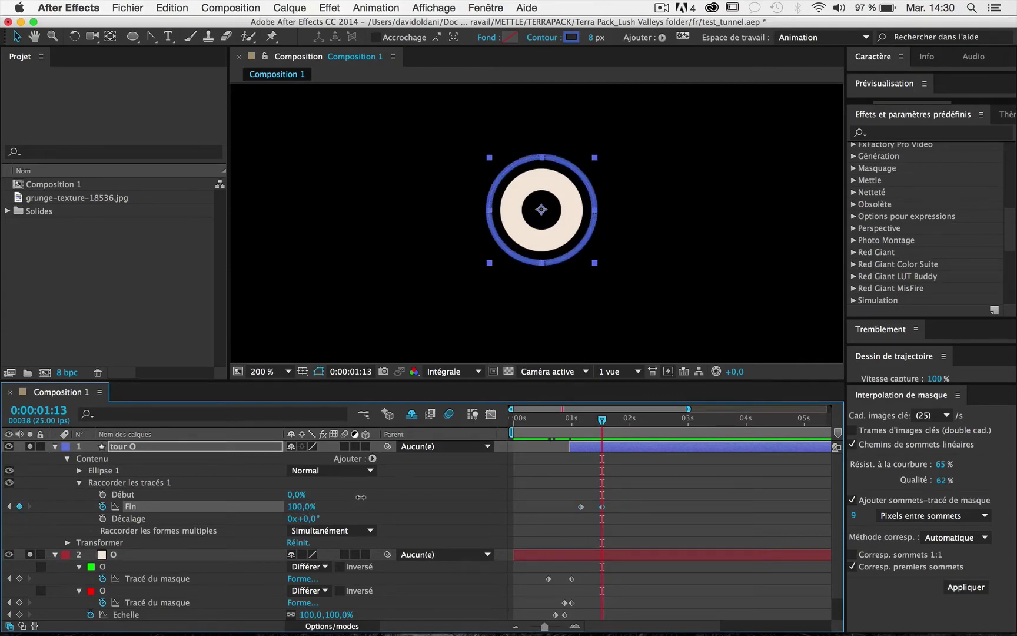
pyautogui.moveTo(568, 421)
pyautogui.mouseDown()
pyautogui.moveTo(611, 419)
pyautogui.moveTo(581, 420)
pyautogui.mouseUp()
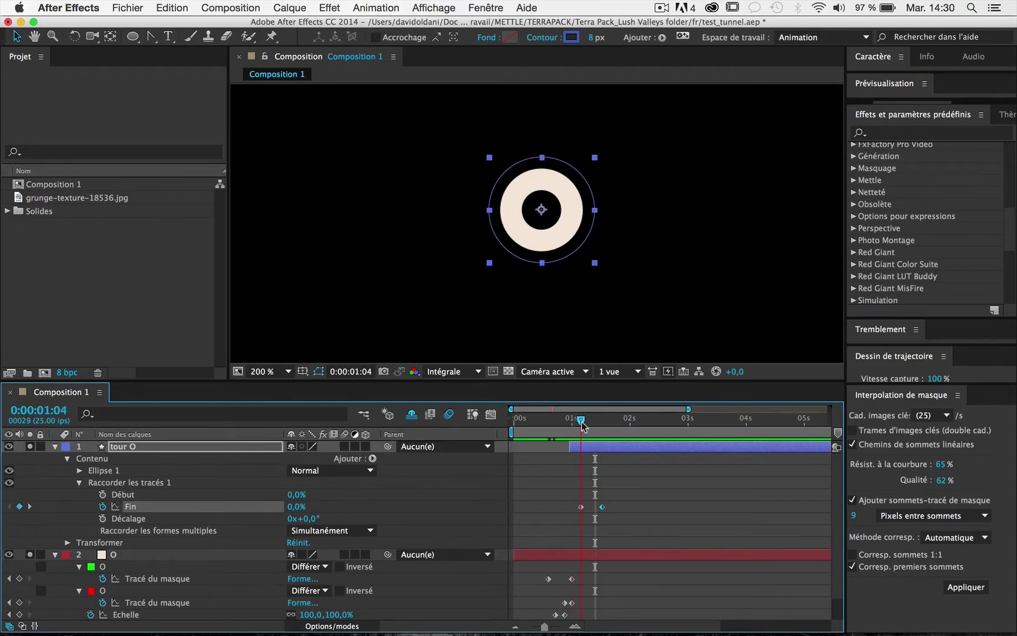
# - Keyframe the trim Début from 0% to 100% at 0:00:01:13
pyautogui.click(102, 494)
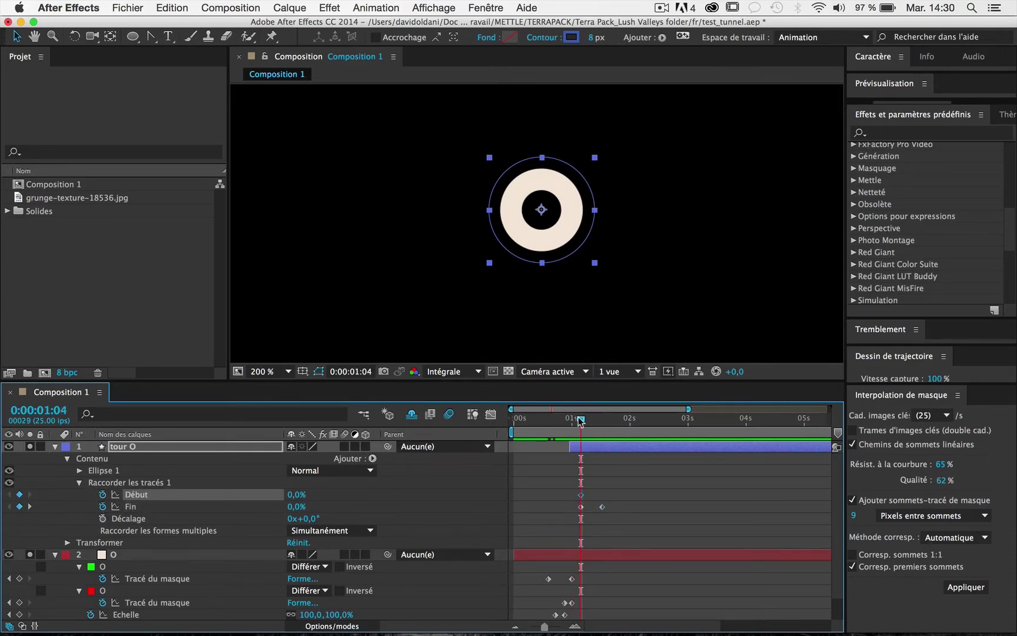
pyautogui.moveTo(581, 420); pyautogui.dragTo(601, 420)
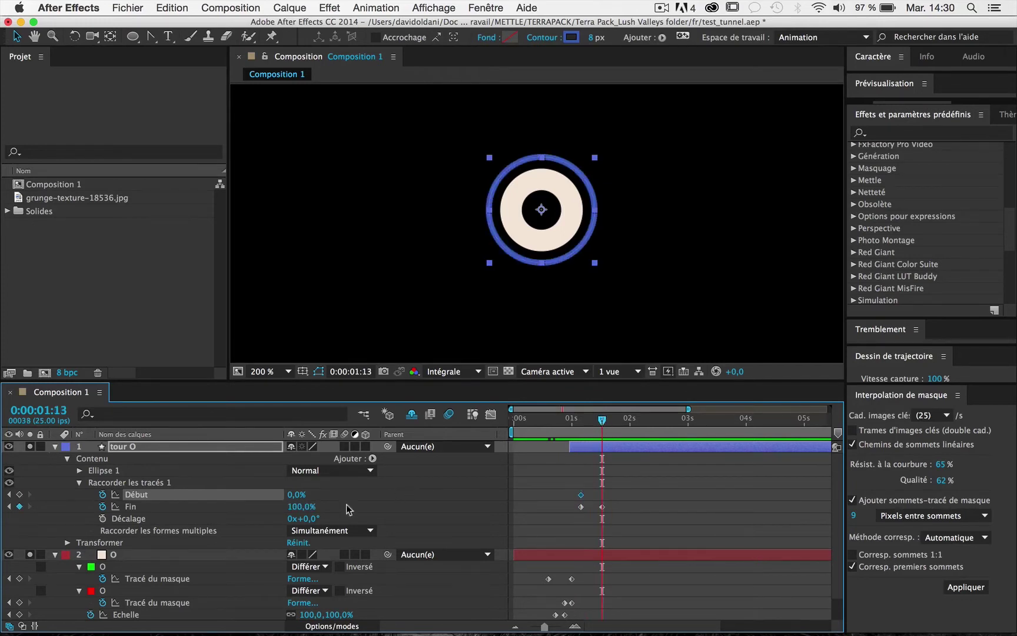
pyautogui.moveTo(291, 494); pyautogui.dragTo(364, 484)
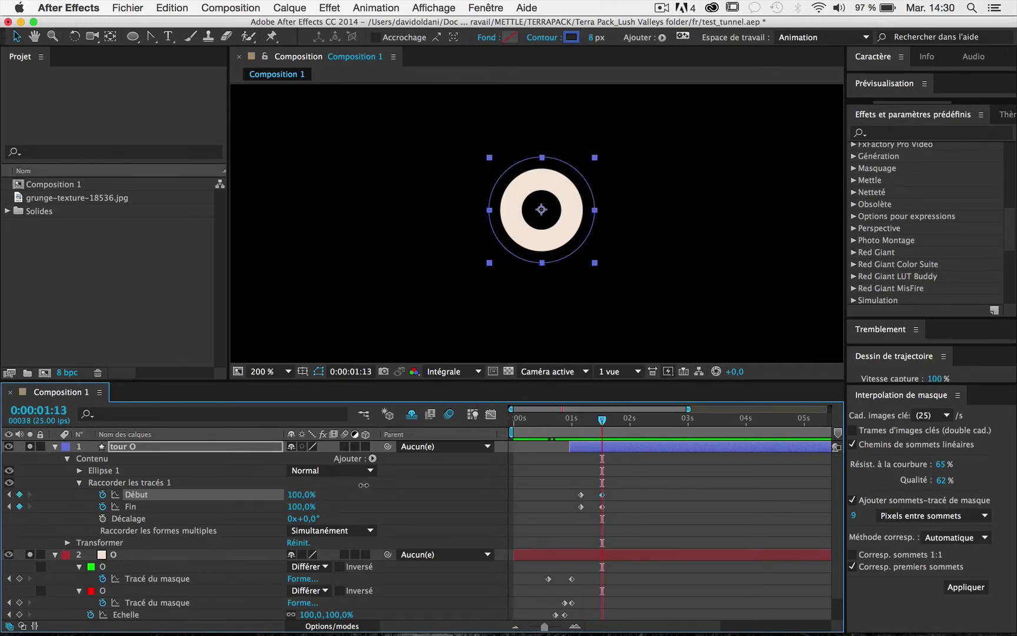
pyautogui.click(571, 420)
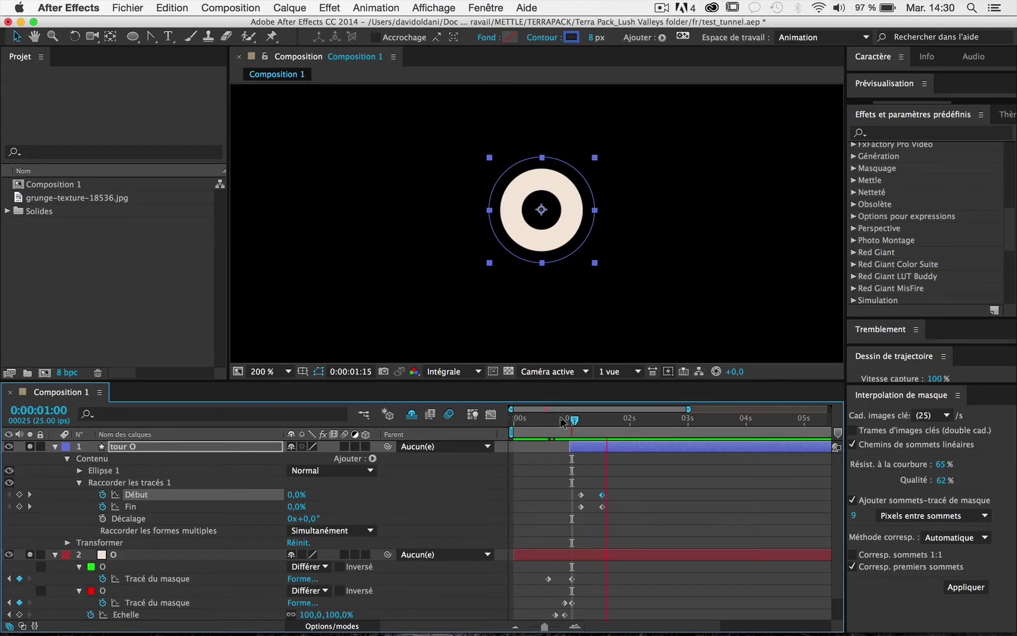
pyautogui.moveTo(570, 420); pyautogui.dragTo(592, 419)
# - Shift the first Début keyframe later to about 0:00:01:09 and preview the arc sweep
pyautogui.moveTo(582, 495); pyautogui.dragTo(588, 494)
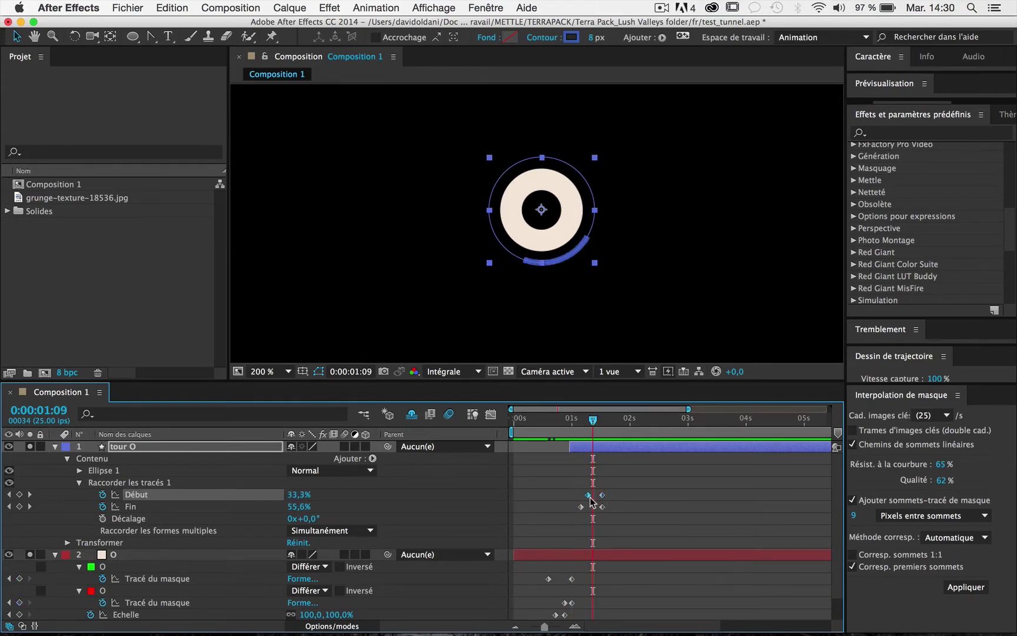
pyautogui.click(577, 420)
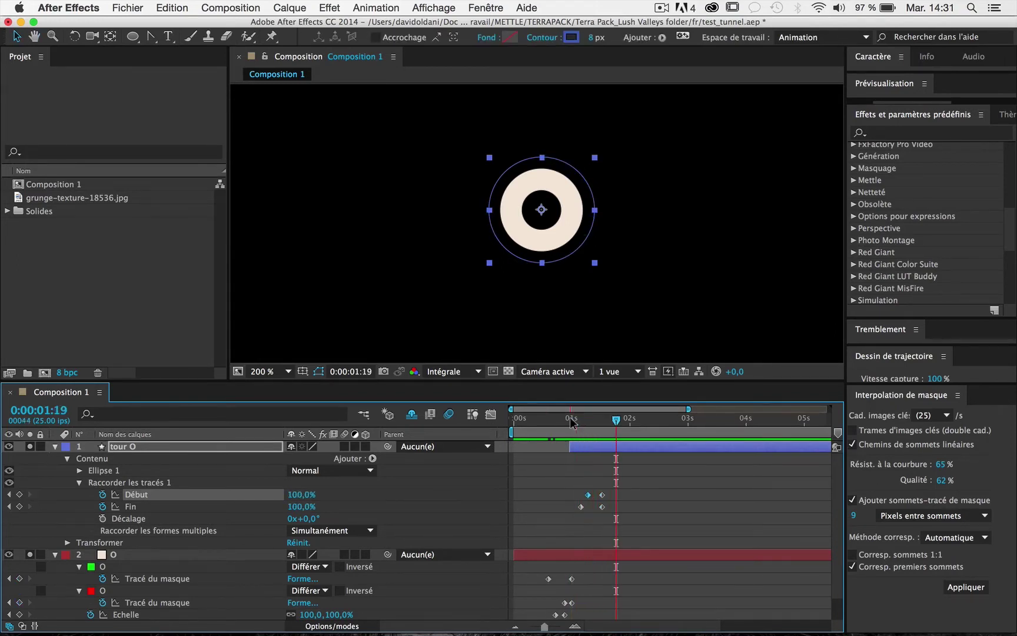
pyautogui.click(377, 339)
pyautogui.click(575, 420)
pyautogui.moveTo(575, 421); pyautogui.dragTo(601, 420)
pyautogui.click(588, 495)
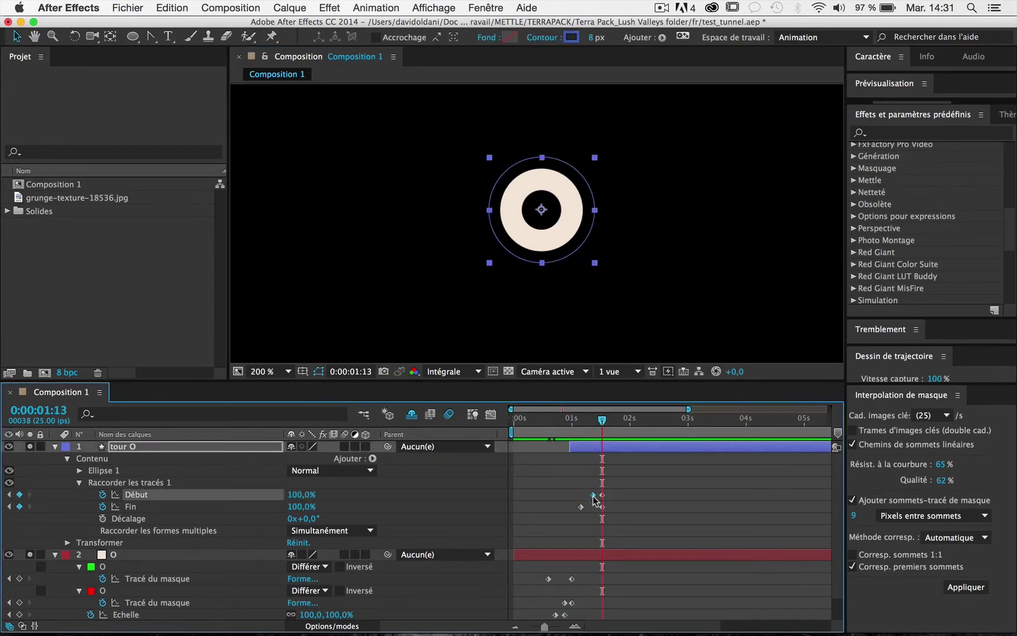
pyautogui.click(577, 418)
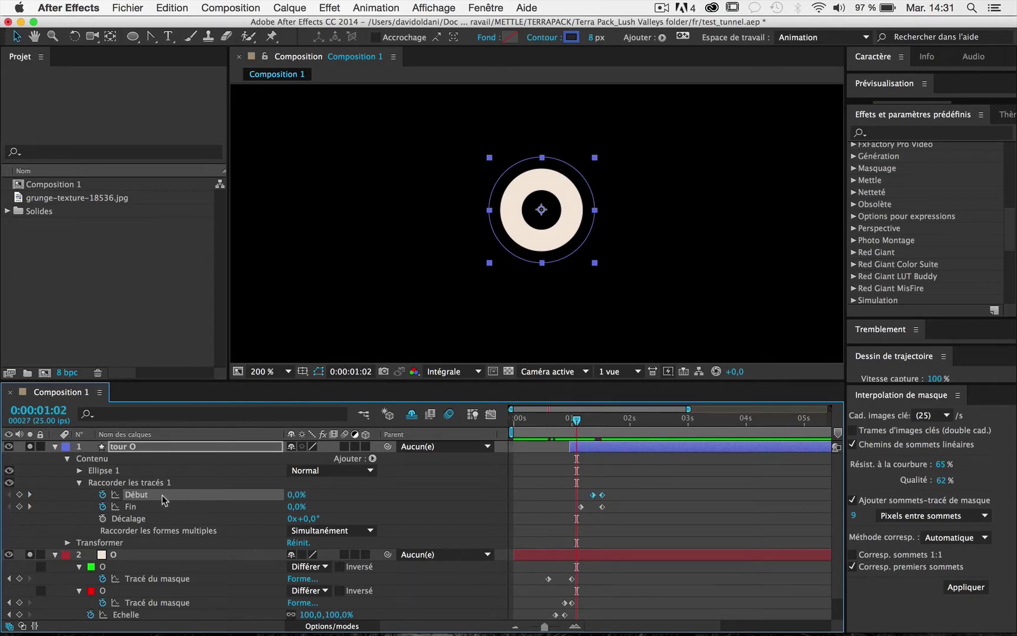
pyautogui.press('space')
pyautogui.moveTo(570, 426)
pyautogui.mouseDown()
pyautogui.moveTo(607, 425)
pyautogui.moveTo(597, 419)
pyautogui.mouseUp()
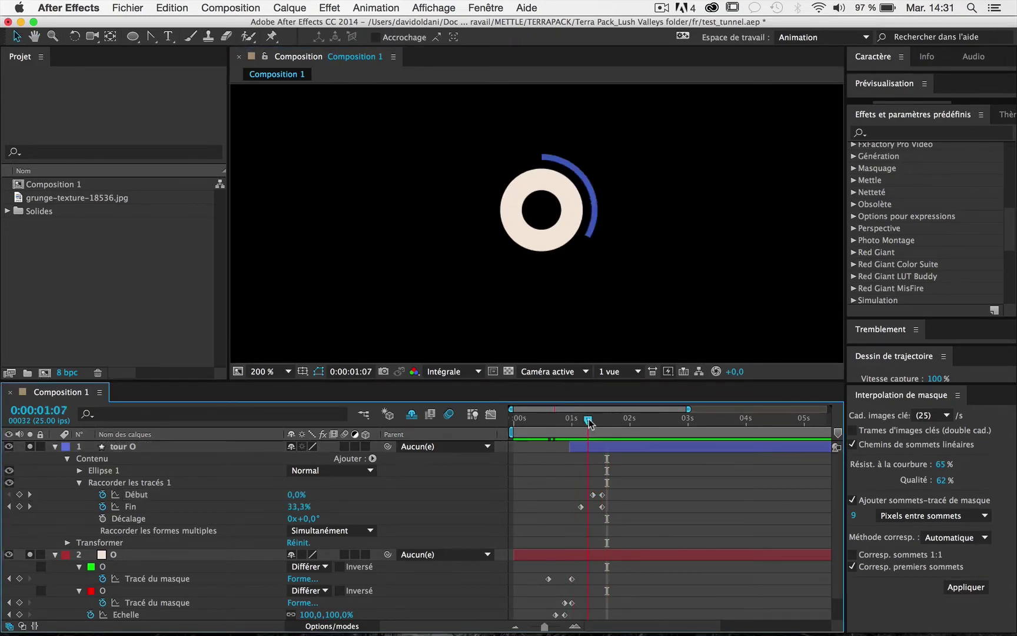
# - Pull the last Fin keyframe earlier to 0:00:01:10 and check the sweep at several times
pyautogui.moveTo(601, 508); pyautogui.dragTo(596, 508)
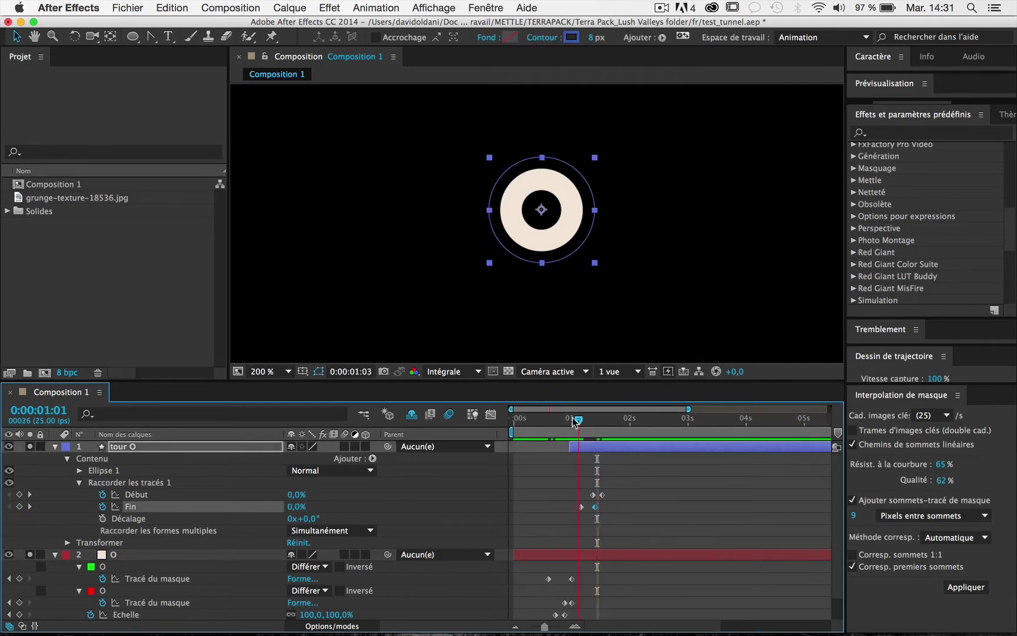
pyautogui.moveTo(597, 419); pyautogui.dragTo(570, 417)
pyautogui.click(644, 506)
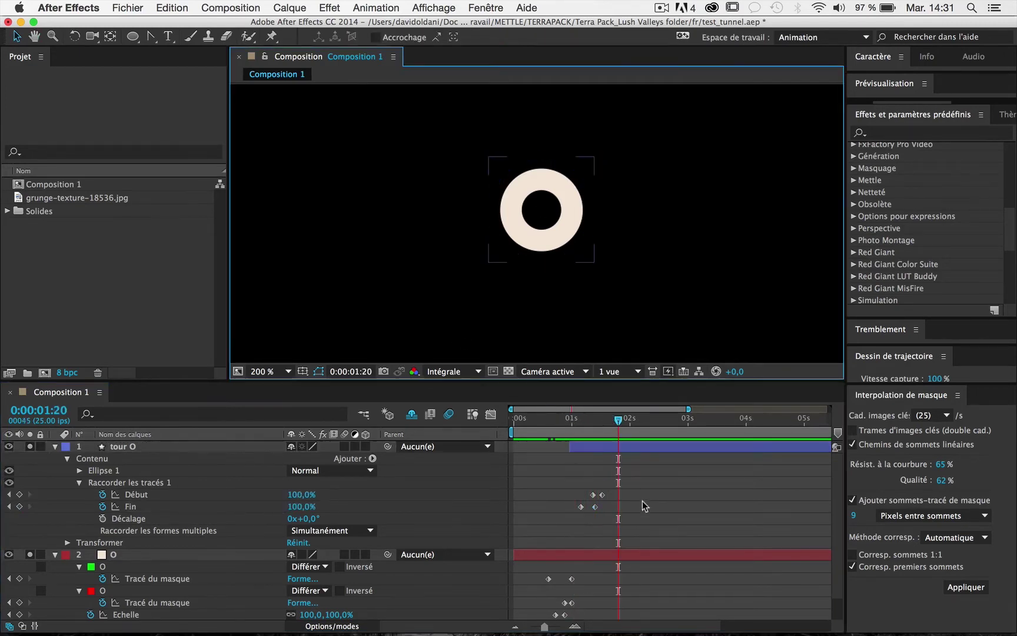
pyautogui.moveTo(640, 419)
pyautogui.mouseDown()
pyautogui.moveTo(582, 419)
pyautogui.moveTo(603, 420)
pyautogui.mouseUp()
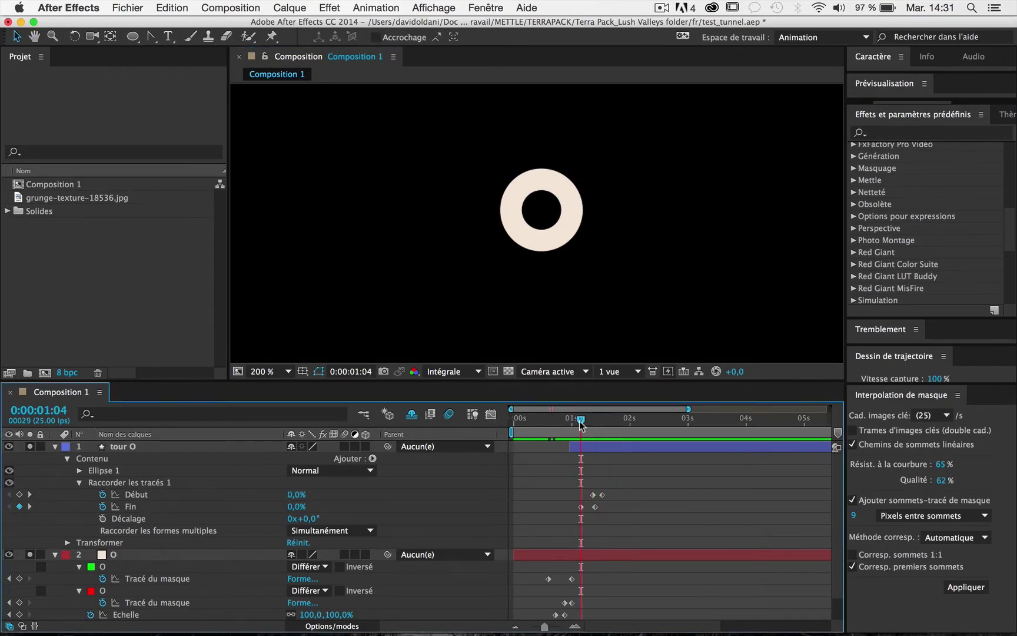
pyautogui.click(444, 501)
pyautogui.click(590, 419)
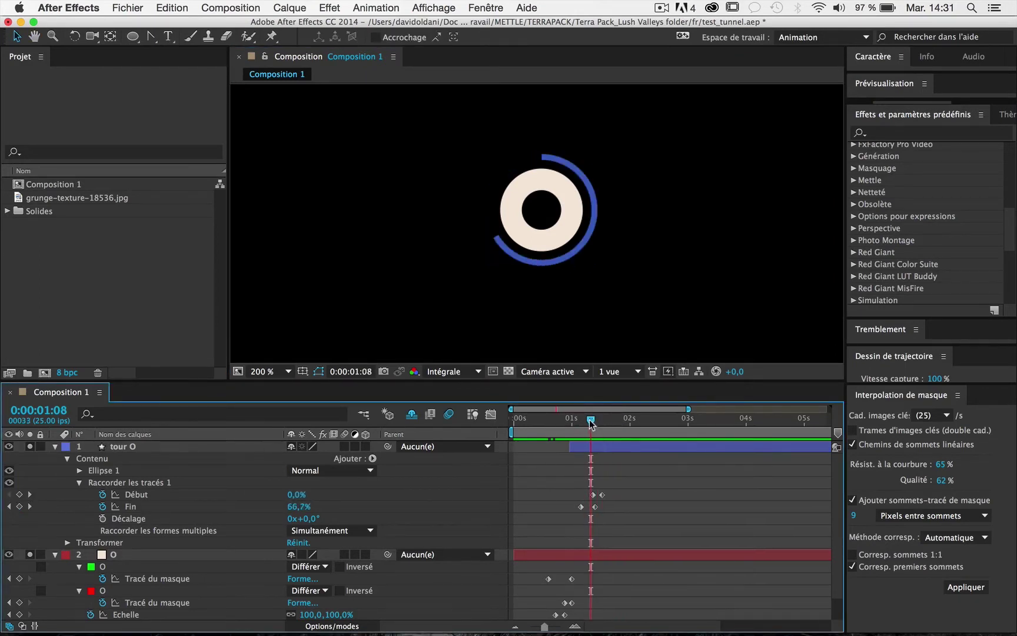
# - Set the tour O ring's stroke width to 4 px and collapse the trim paths group
pyautogui.click(126, 449)
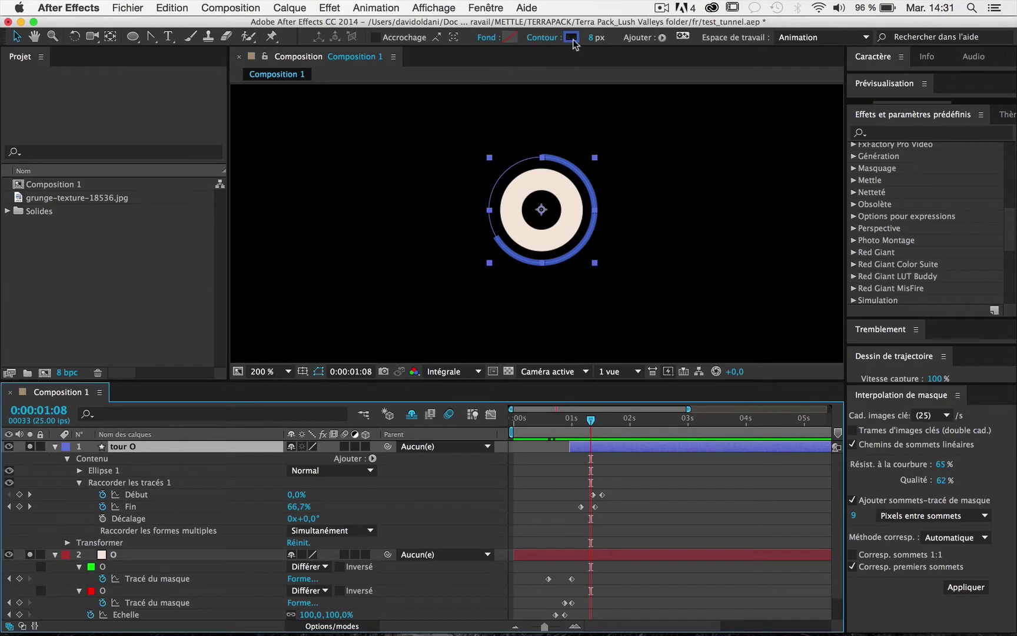
pyautogui.click(590, 37)
pyautogui.write('4')
pyautogui.press('Return')
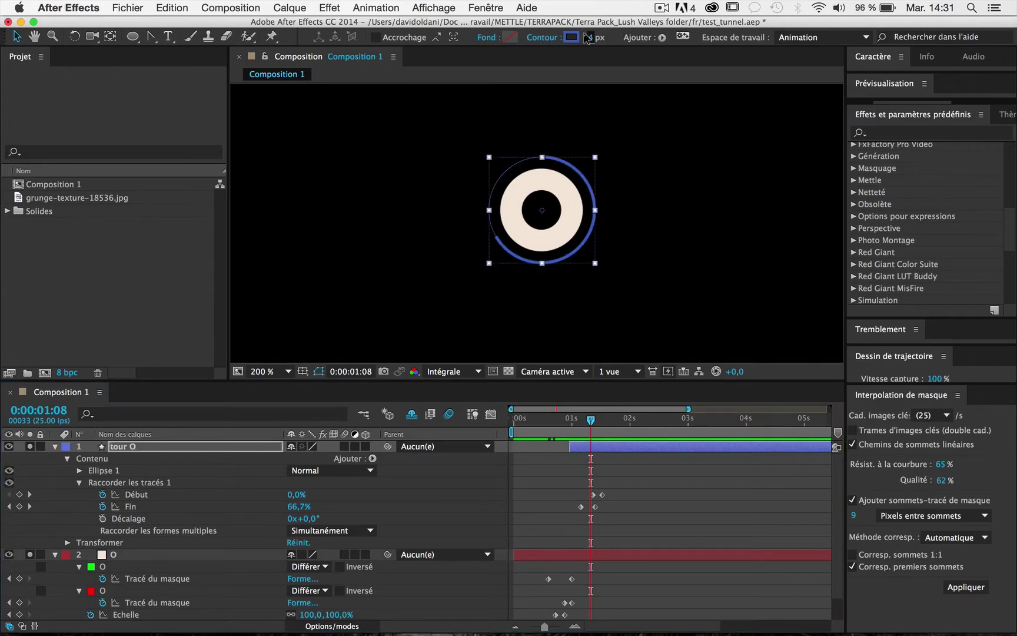
pyautogui.click(107, 459)
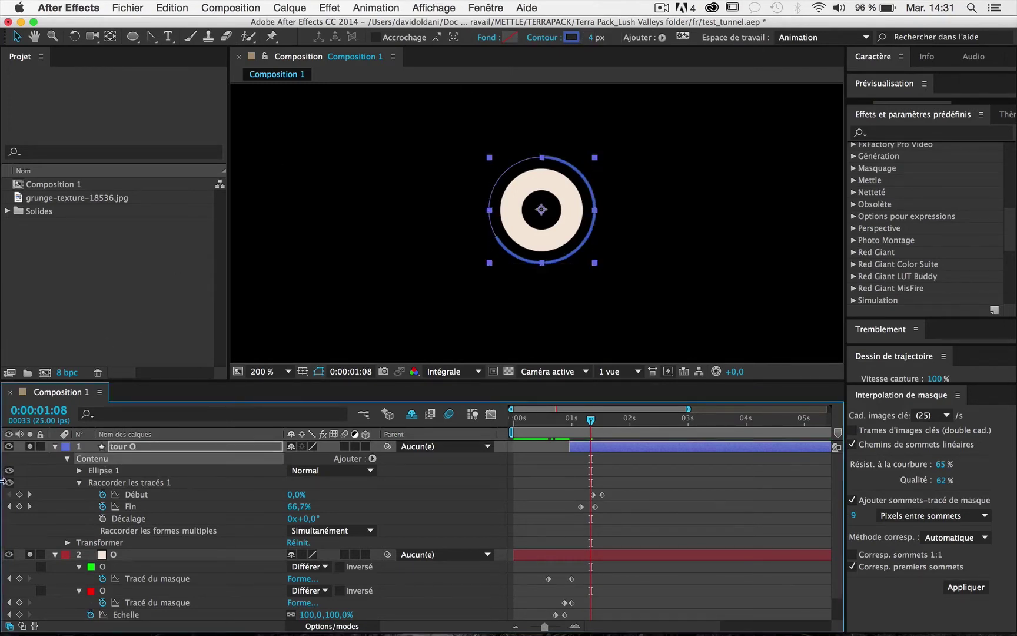
pyautogui.click(80, 483)
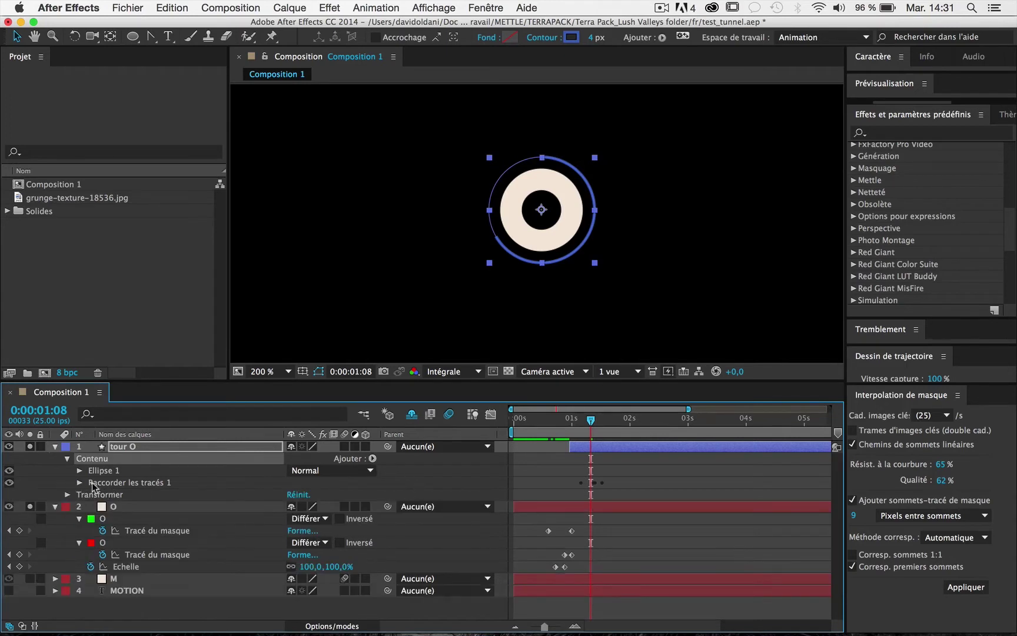
pyautogui.click(372, 458)
# - Add a Répétition repeater to the ring and set its copies' Position to 0
pyautogui.press('Escape')
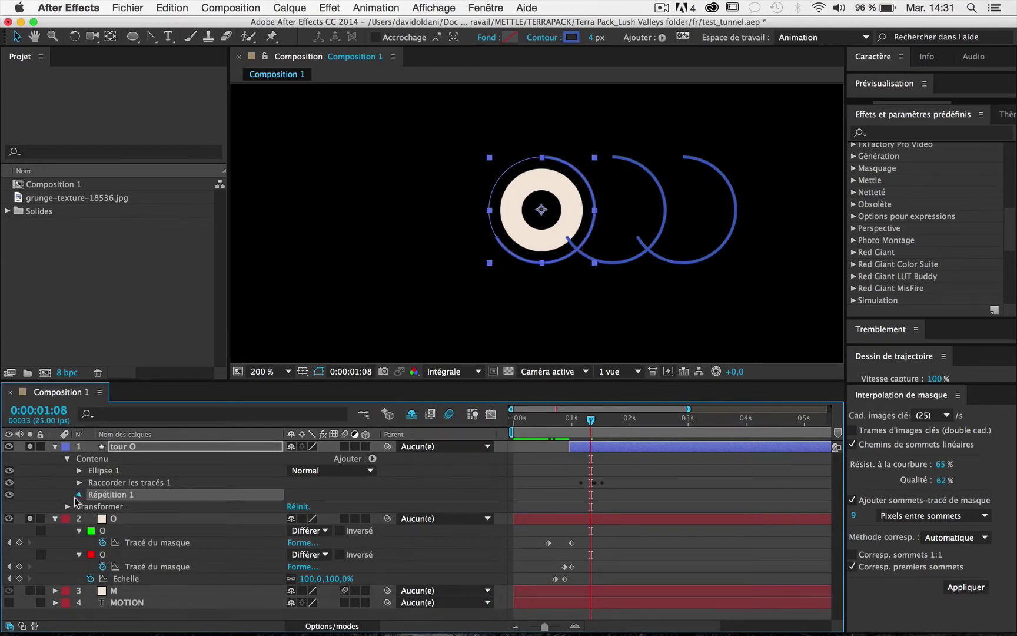
pyautogui.click(78, 496)
pyautogui.click(91, 543)
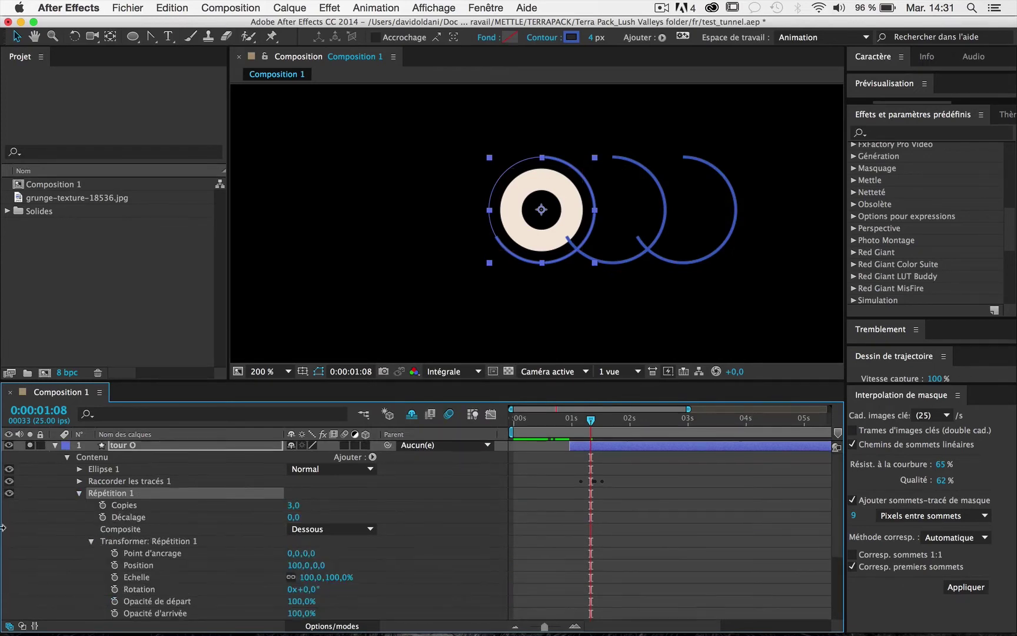
pyautogui.scroll(-1, 136, 544)
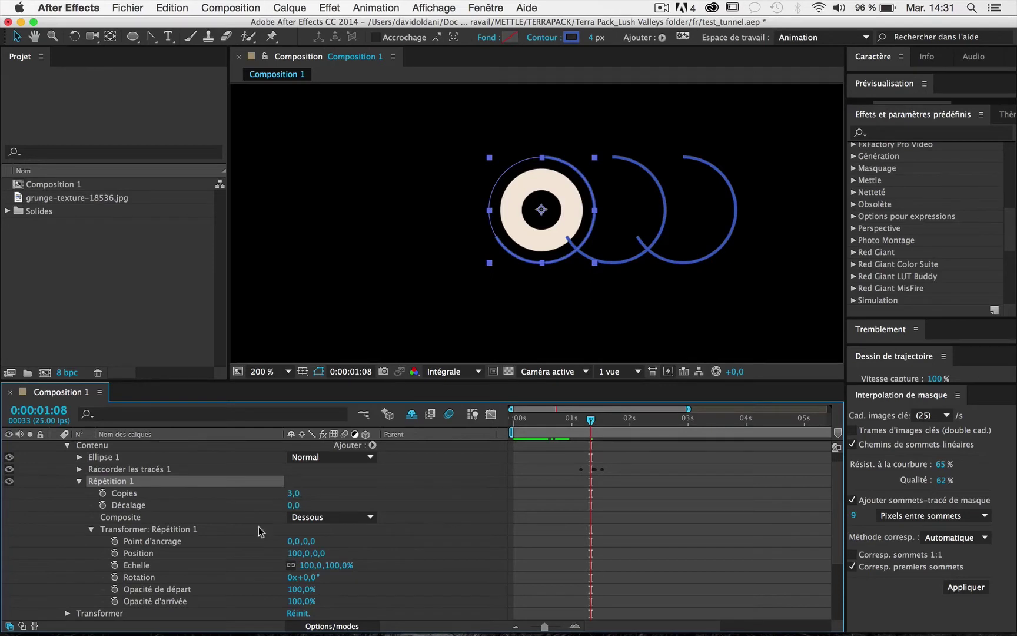
pyautogui.click(296, 553)
pyautogui.write('0')
pyautogui.press('Return')
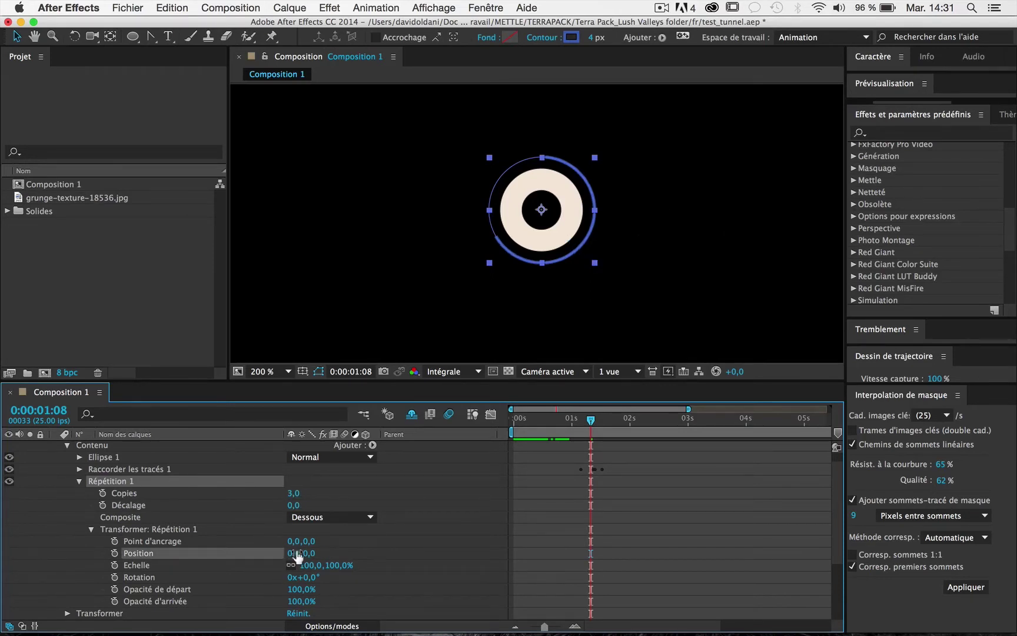
# - Set the repeater's Point d'ancrage to -136 and Echelle to 106,2%, with a 1,3 px stroke
pyautogui.moveTo(330, 564); pyautogui.dragTo(337, 569)
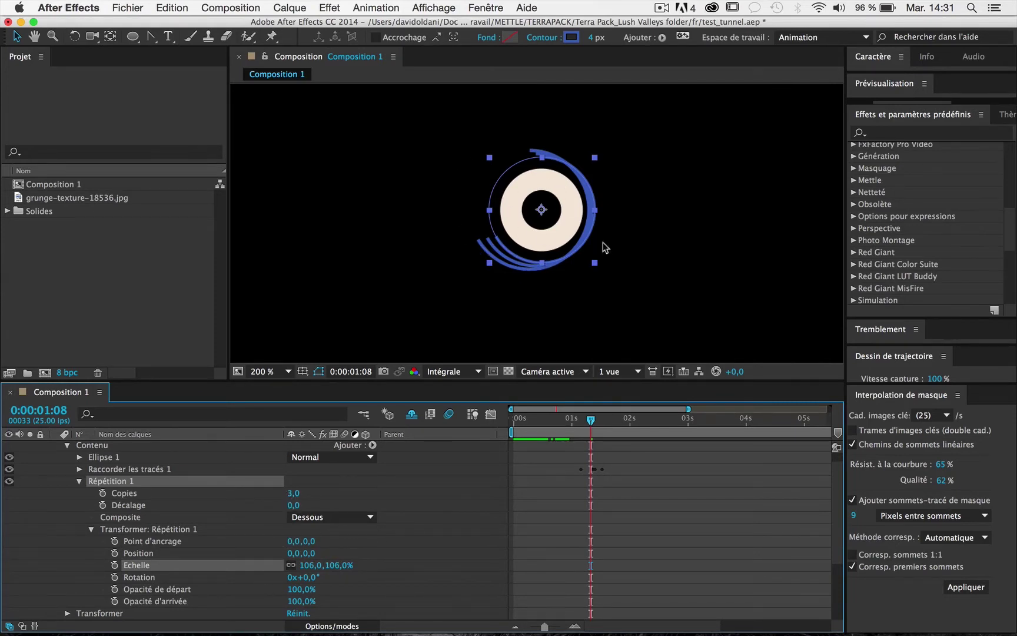
pyautogui.moveTo(311, 562)
pyautogui.mouseDown()
pyautogui.moveTo(253, 538)
pyautogui.moveTo(198, 540)
pyautogui.mouseUp()
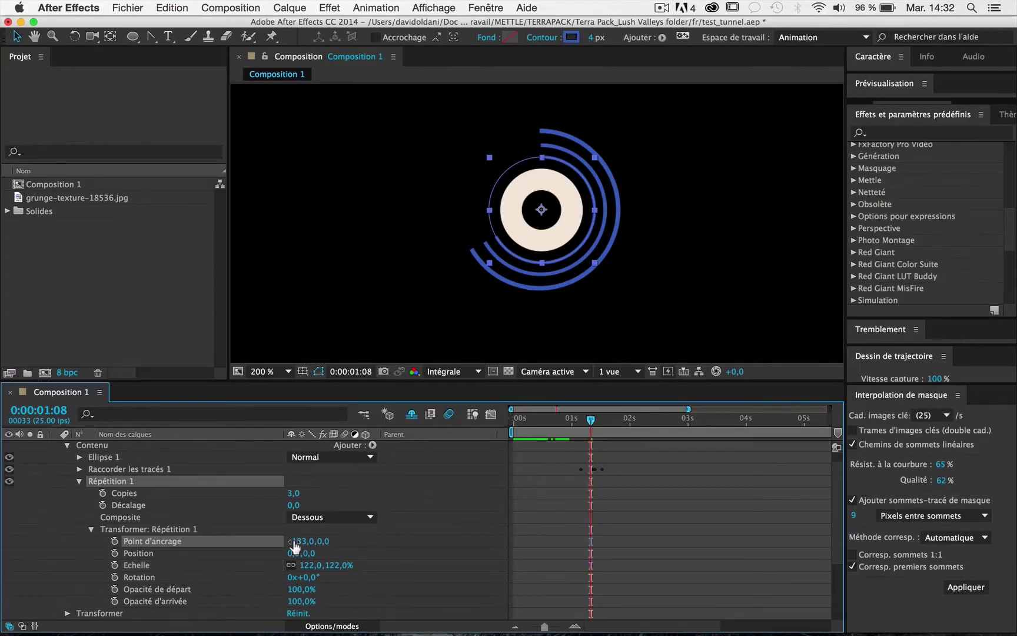
pyautogui.moveTo(299, 540)
pyautogui.mouseDown()
pyautogui.moveTo(279, 539)
pyautogui.moveTo(294, 540)
pyautogui.mouseUp()
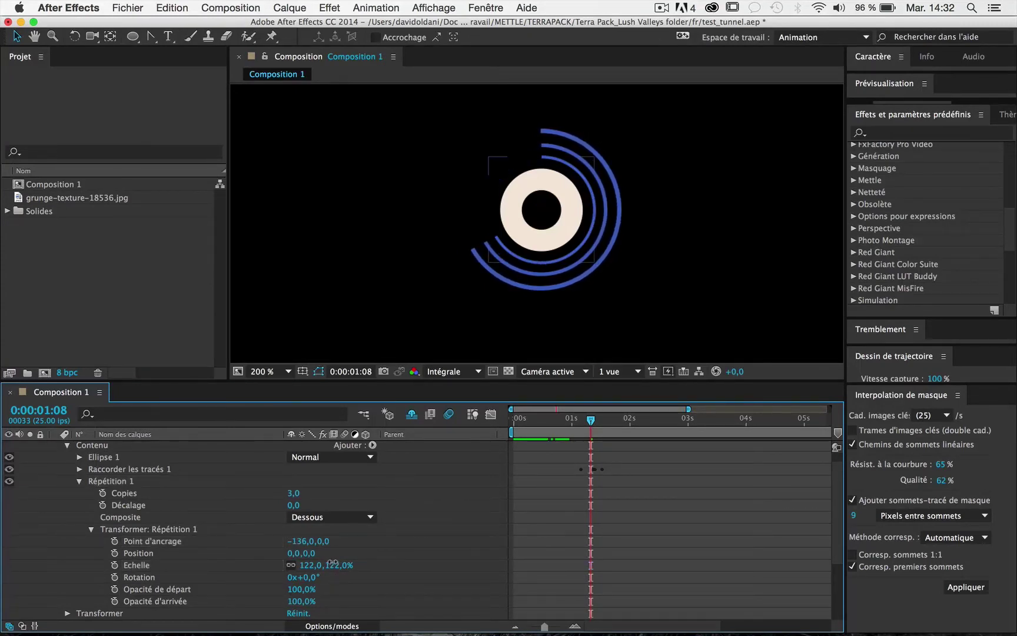
pyautogui.moveTo(331, 565); pyautogui.dragTo(323, 563)
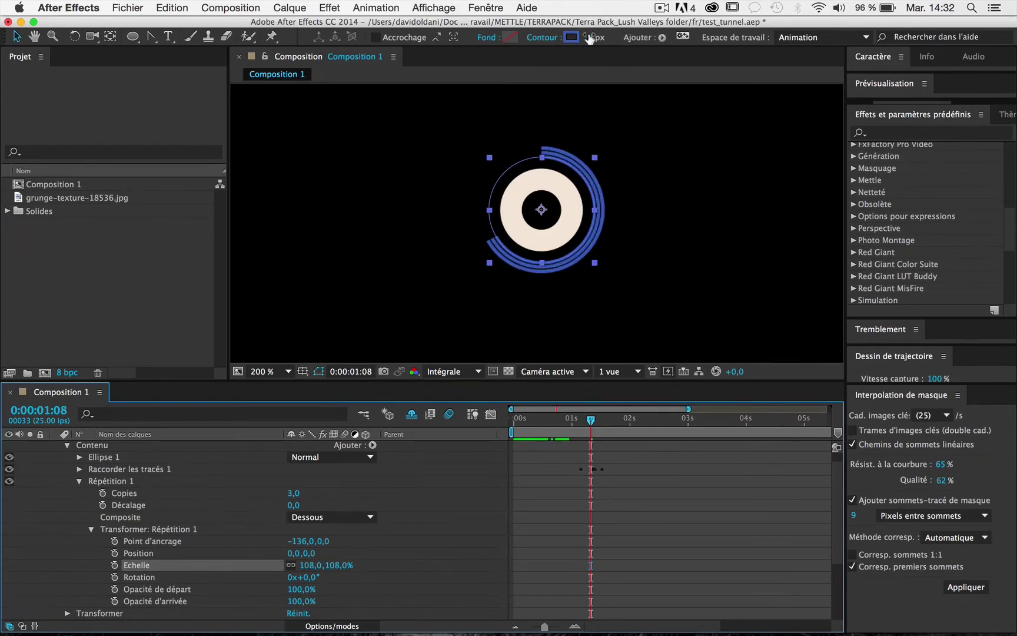
pyautogui.moveTo(589, 38); pyautogui.dragTo(569, 37)
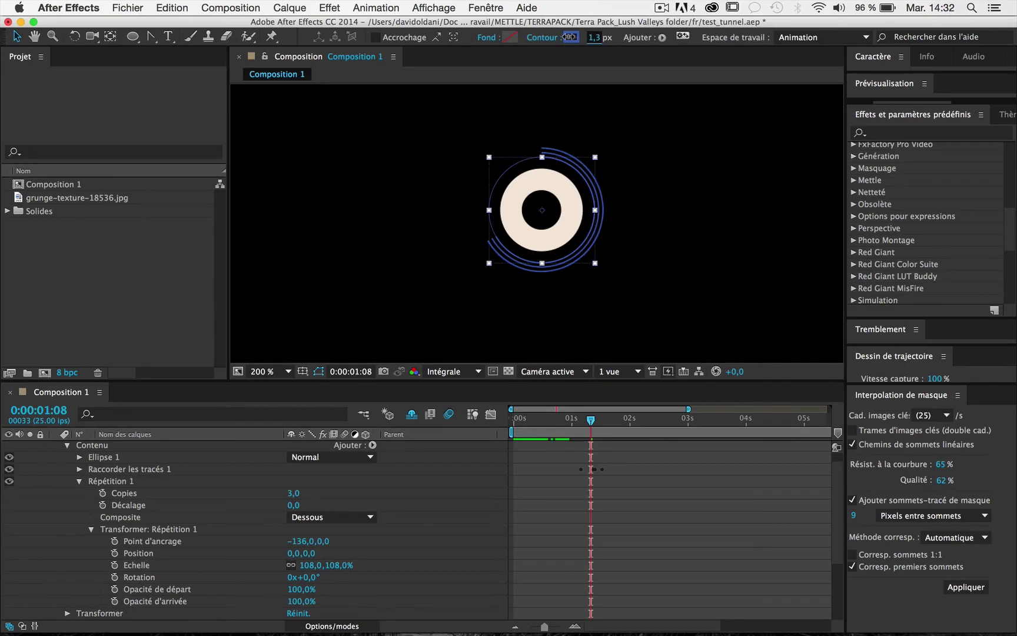
pyautogui.moveTo(335, 565); pyautogui.dragTo(322, 562)
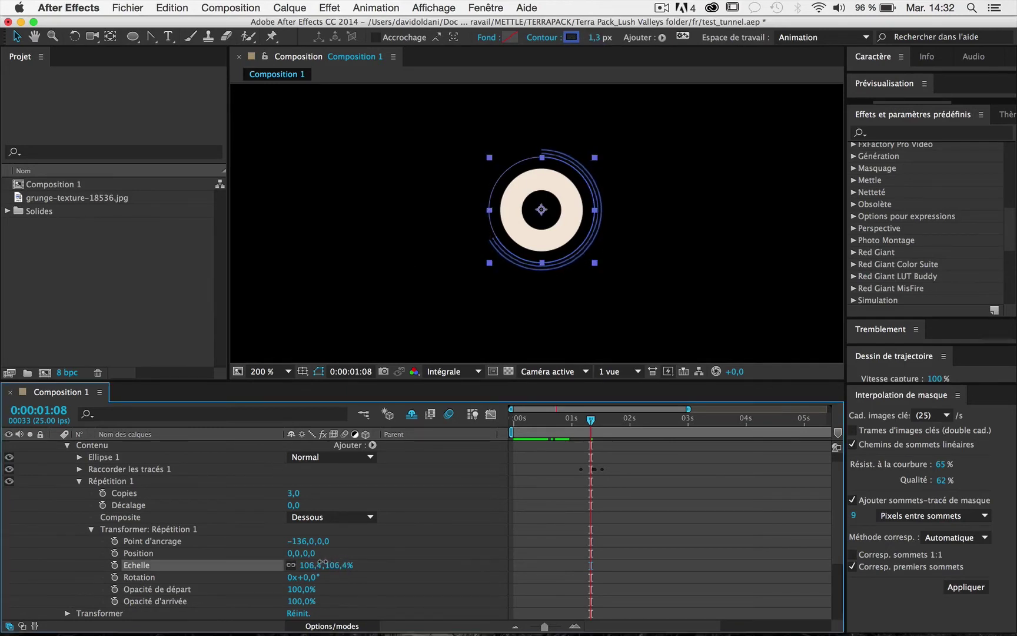
# - Preview the concentric arcs animating, stopping around frame 0:00:01:13
pyautogui.click(499, 303)
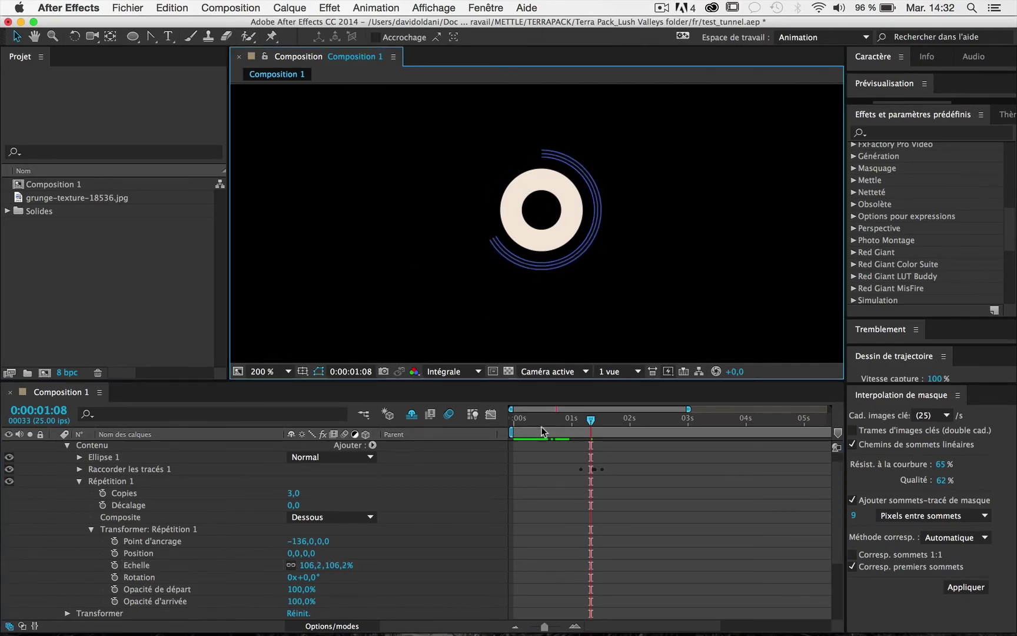
pyautogui.click(564, 419)
pyautogui.press('space')
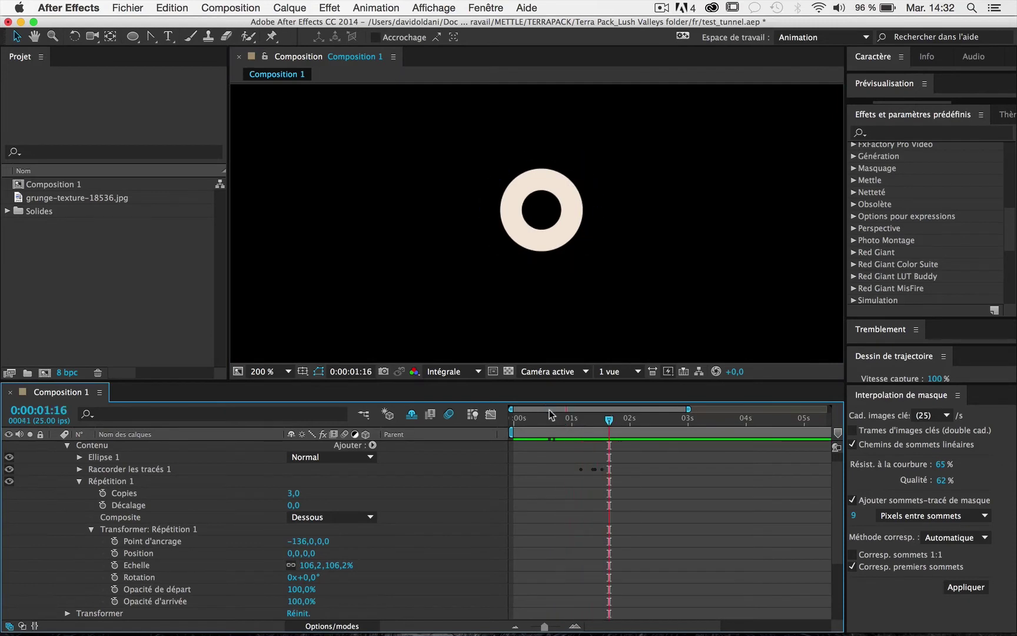
pyautogui.click(557, 423)
pyautogui.press('space')
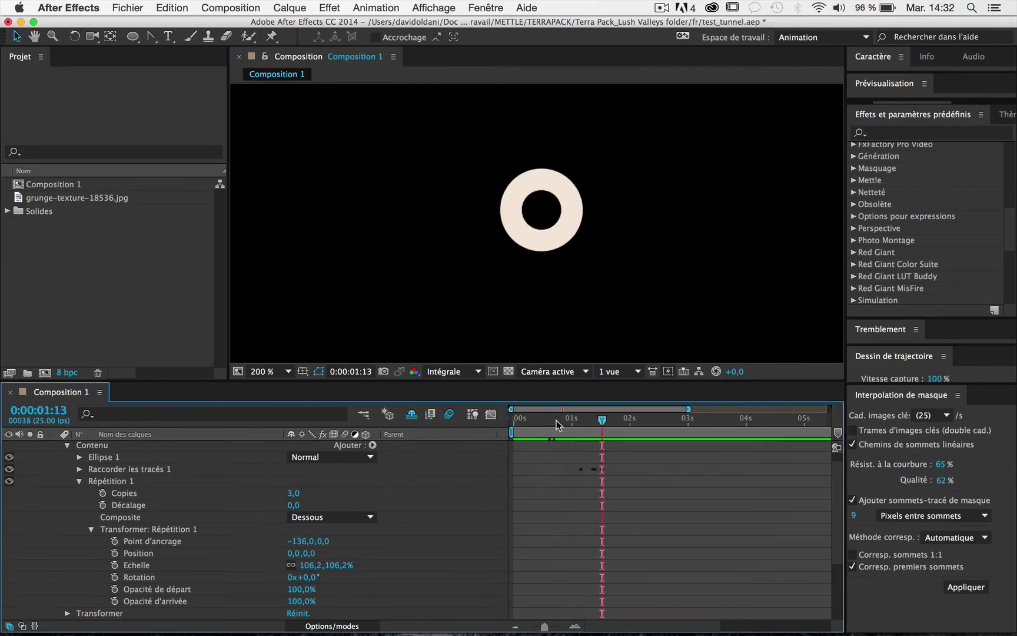
pyautogui.click(211, 480)
# - Recolour the tour O ring stroke with the O's cream colour, sampled by eyedropper
pyautogui.scroll(1, 74, 464)
pyautogui.click(115, 449)
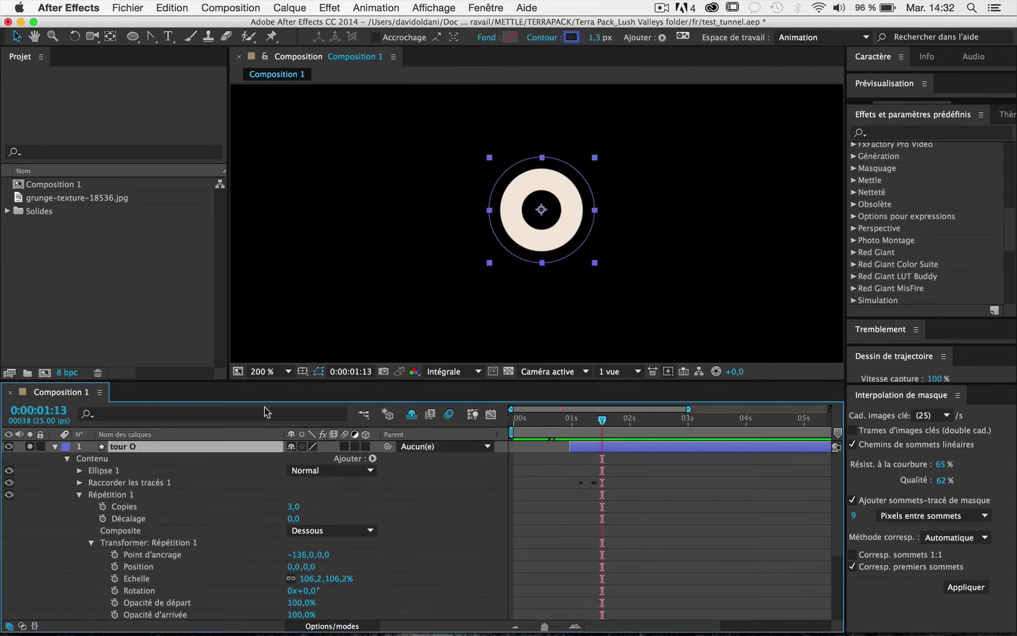
pyautogui.click(571, 37)
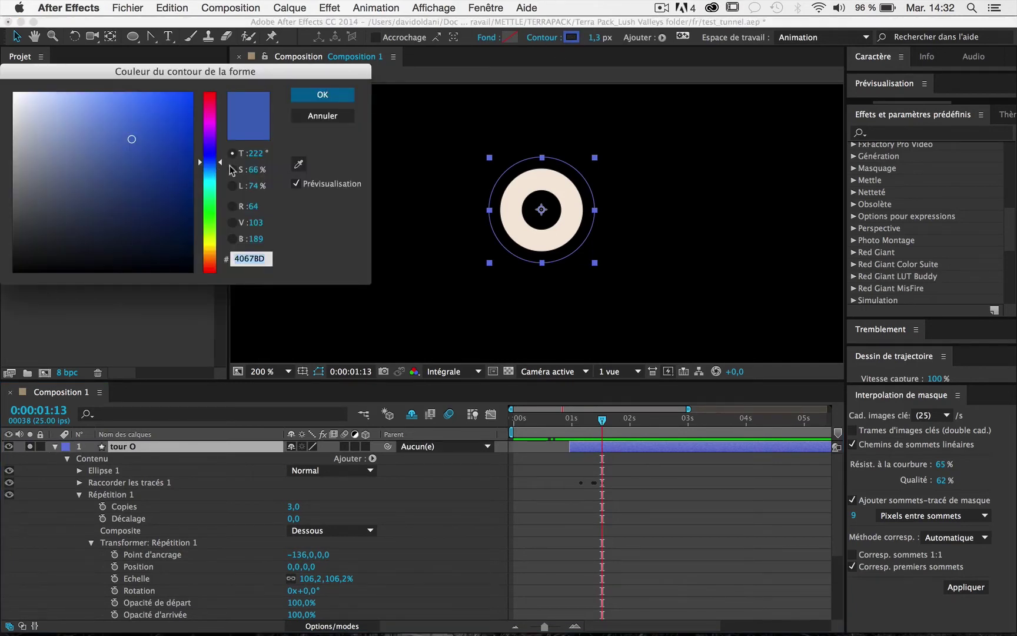
pyautogui.click(299, 168)
pyautogui.click(524, 195)
pyautogui.click(322, 97)
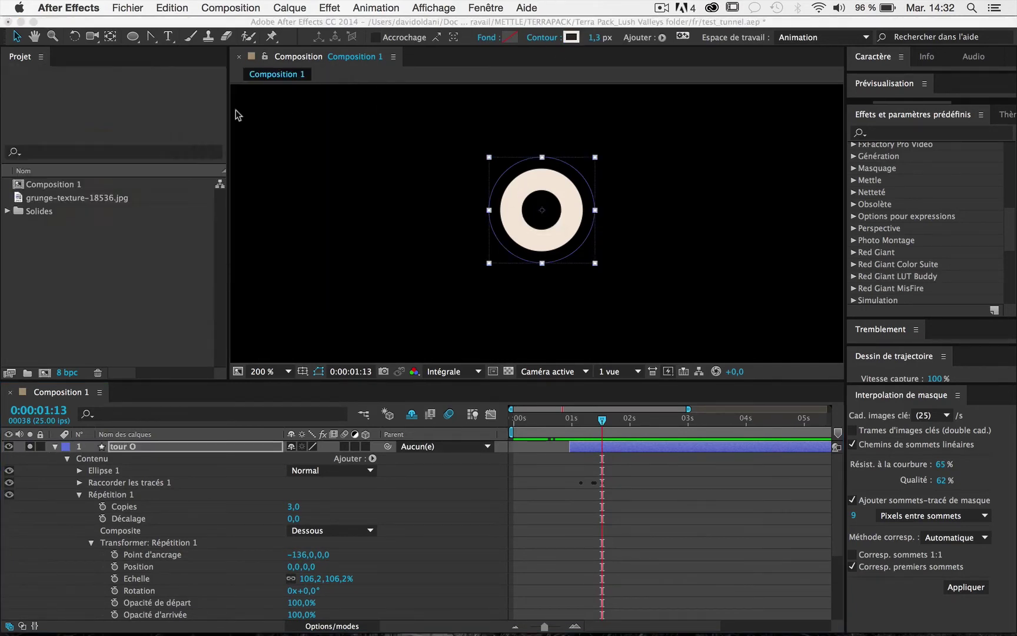
# - Turn off solo on layer O and preview the full composition from the start
pyautogui.click(54, 446)
pyautogui.click(29, 459)
pyautogui.click(28, 459)
pyautogui.click(117, 595)
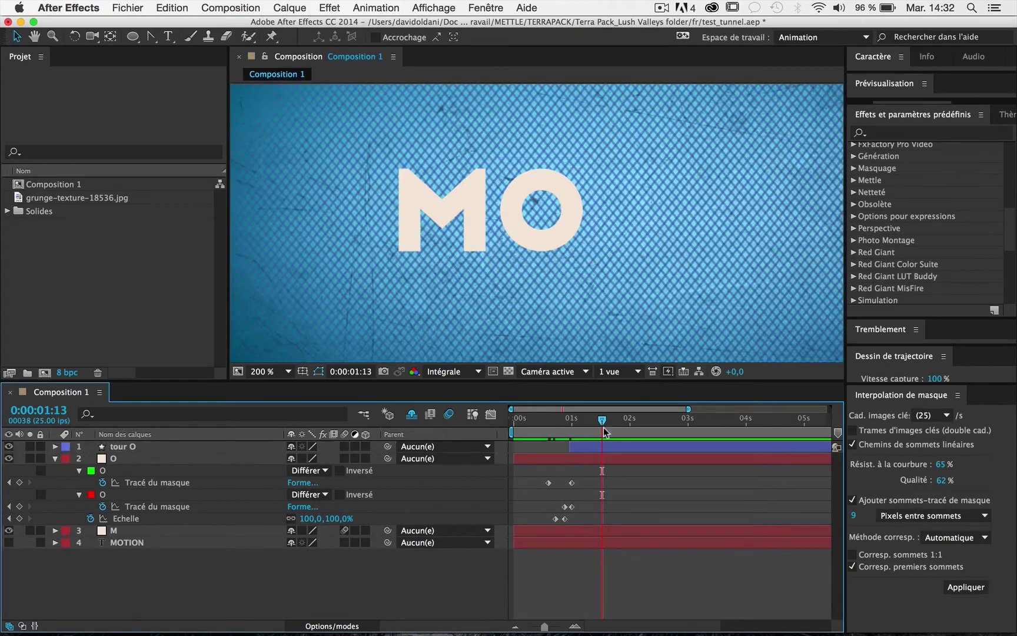
pyautogui.press('KP_0')
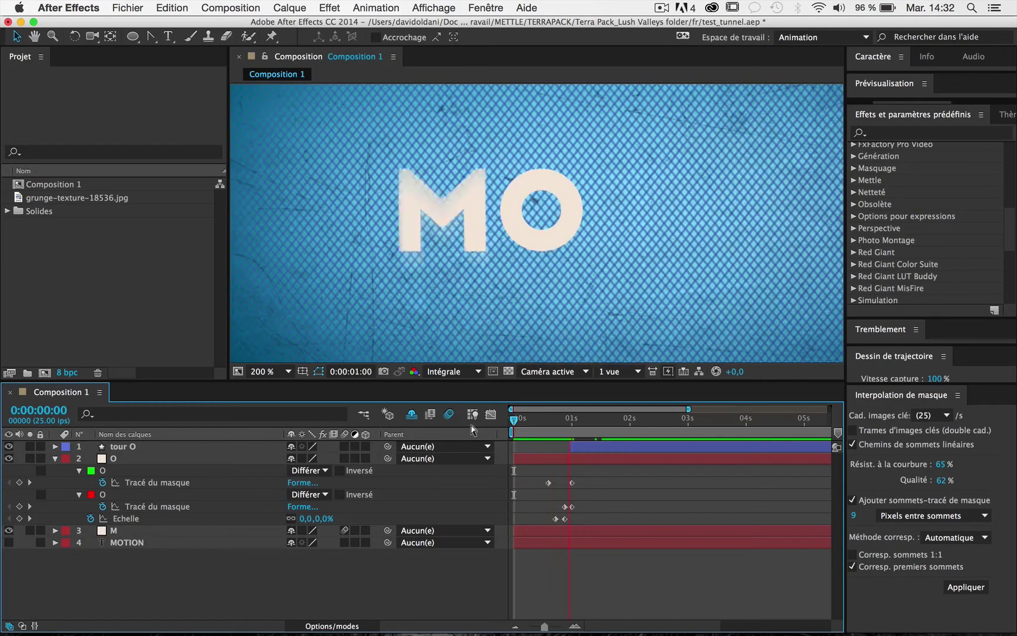
pyautogui.press(',')
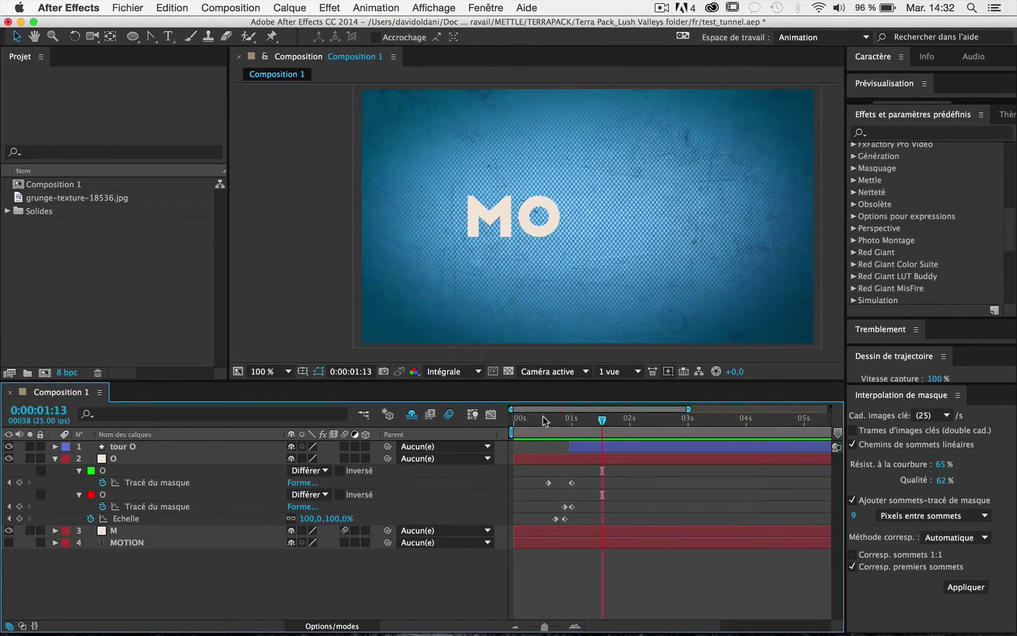
pyautogui.press('Home')
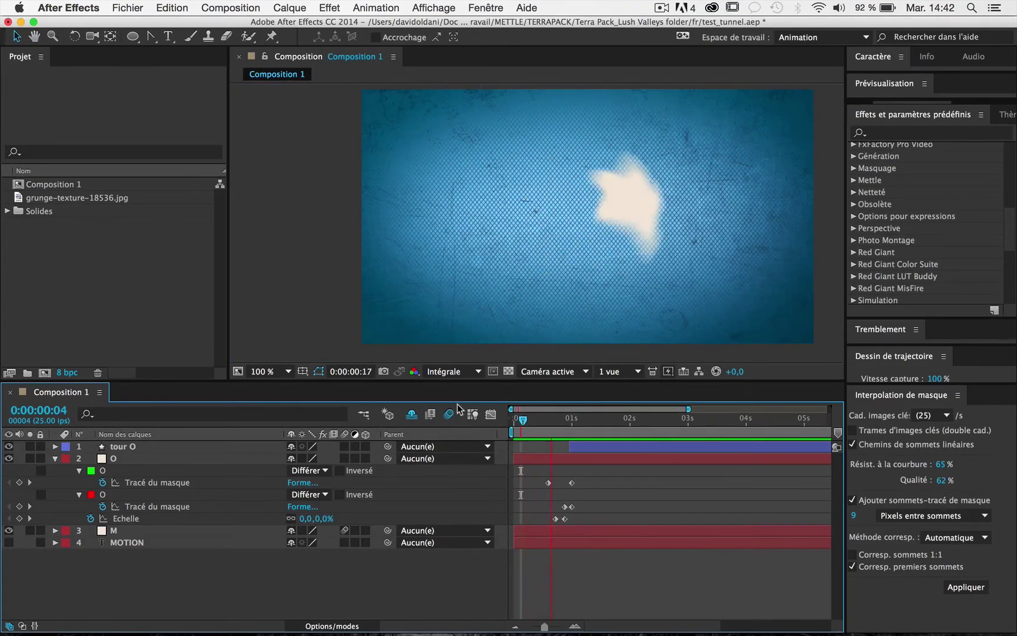
pyautogui.press('space')
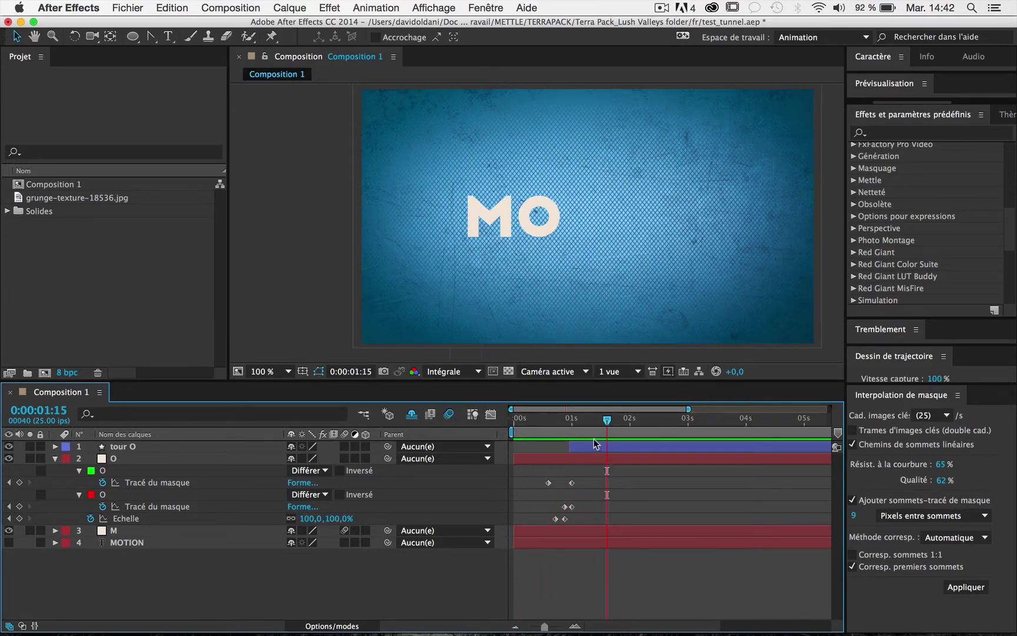
pyautogui.moveTo(557, 422)
pyautogui.mouseDown()
pyautogui.moveTo(574, 424)
pyautogui.moveTo(577, 447)
pyautogui.mouseUp()
pyautogui.click(587, 444)
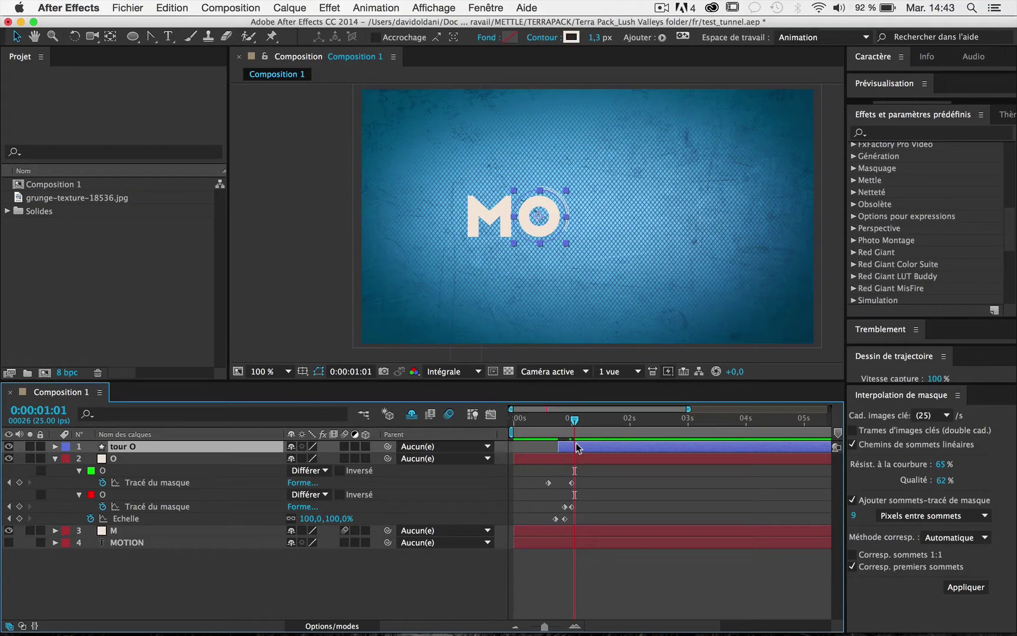
pyautogui.click(545, 420)
pyautogui.press('space')
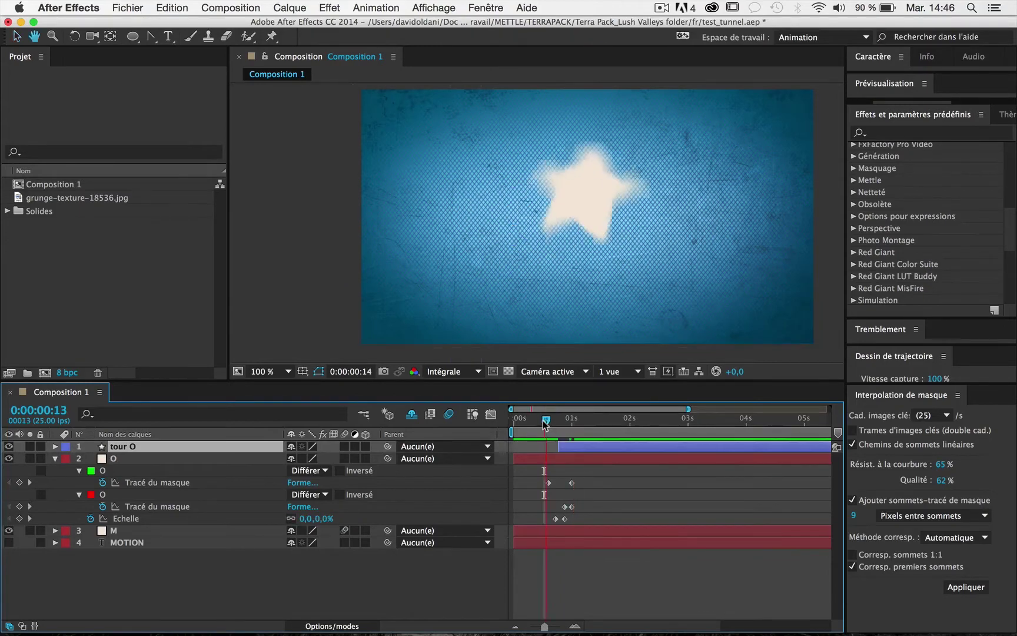
pyautogui.click(306, 294)
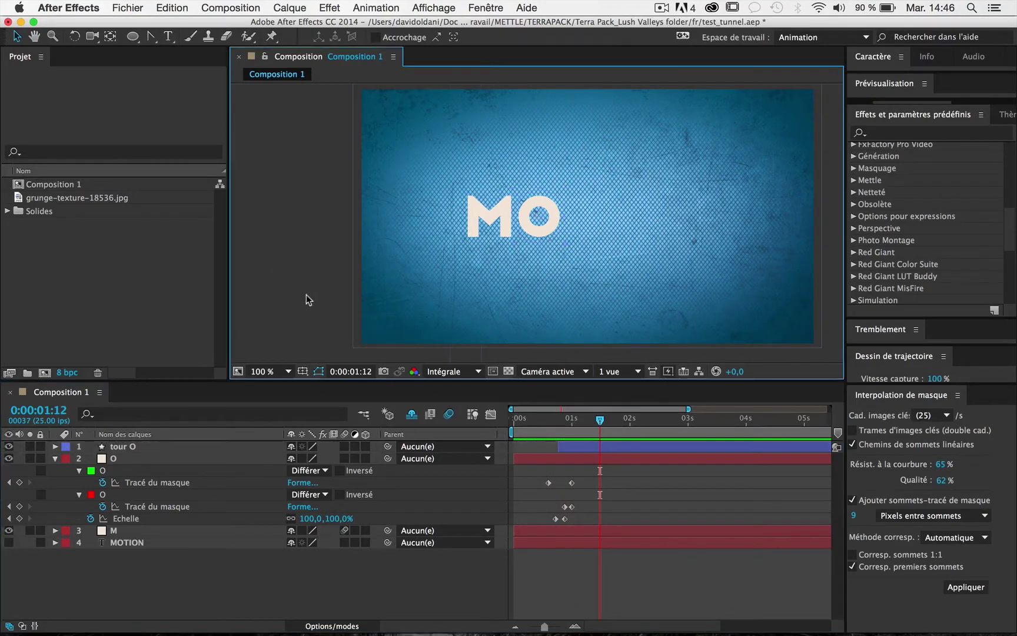
pyautogui.click(532, 420)
pyautogui.press('space')
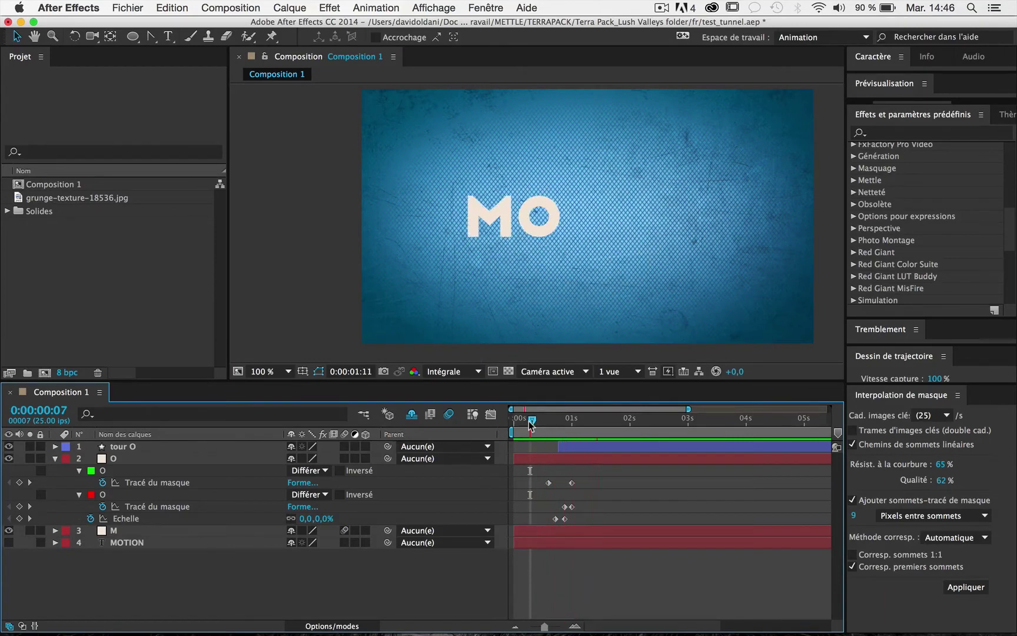
pyautogui.moveTo(532, 420); pyautogui.dragTo(578, 420)
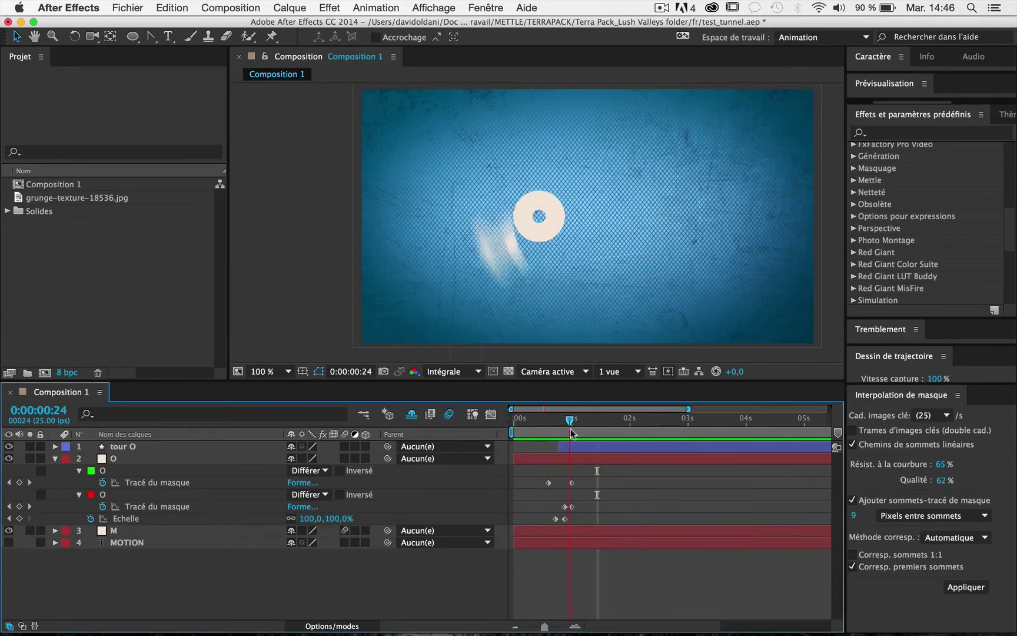
pyautogui.scroll(2, 533, 206)
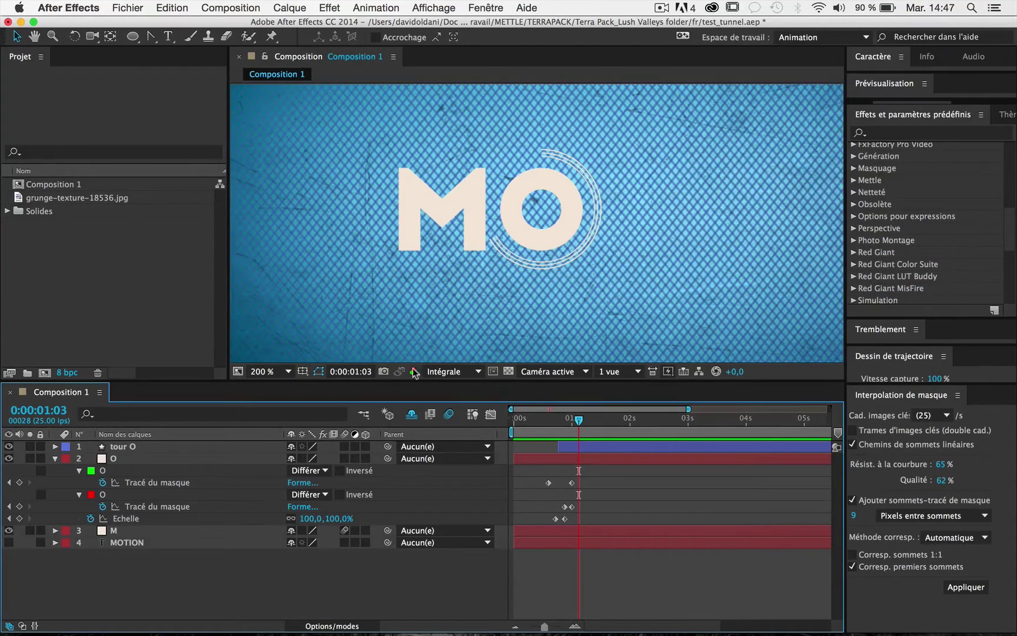
# - Unlock the rayure stripe layers, fade rayure 2 to 19% and rayure to 14%, then relock them
pyautogui.click(411, 417)
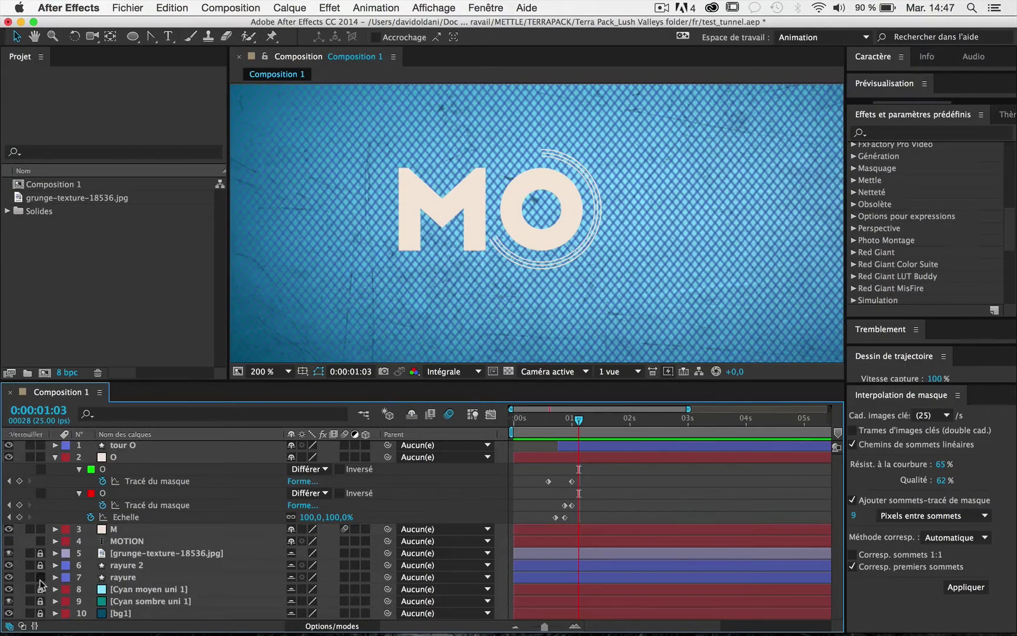
pyautogui.moveTo(40, 577); pyautogui.dragTo(40, 564)
pyautogui.click(130, 578)
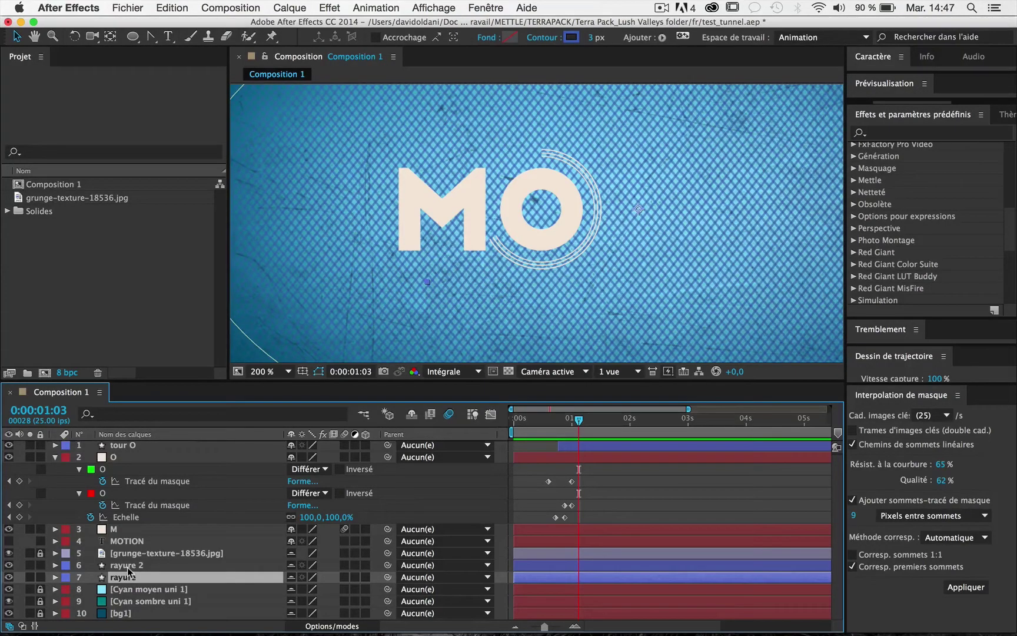
pyautogui.keyDown('shift'); pyautogui.click(127, 567); pyautogui.keyUp('shift')
pyautogui.press('t')
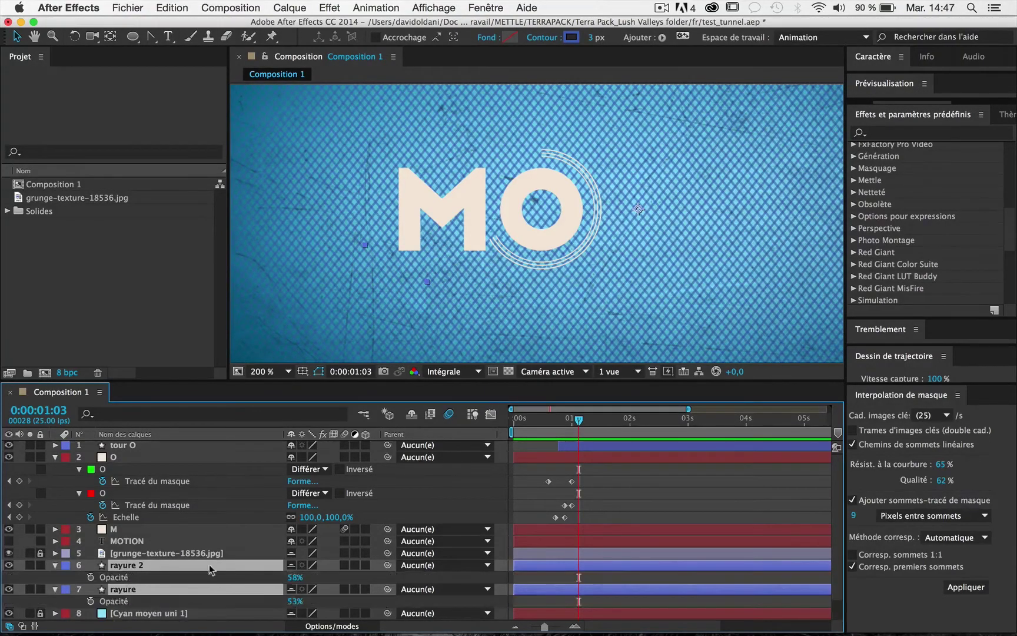
pyautogui.moveTo(295, 578); pyautogui.dragTo(260, 575)
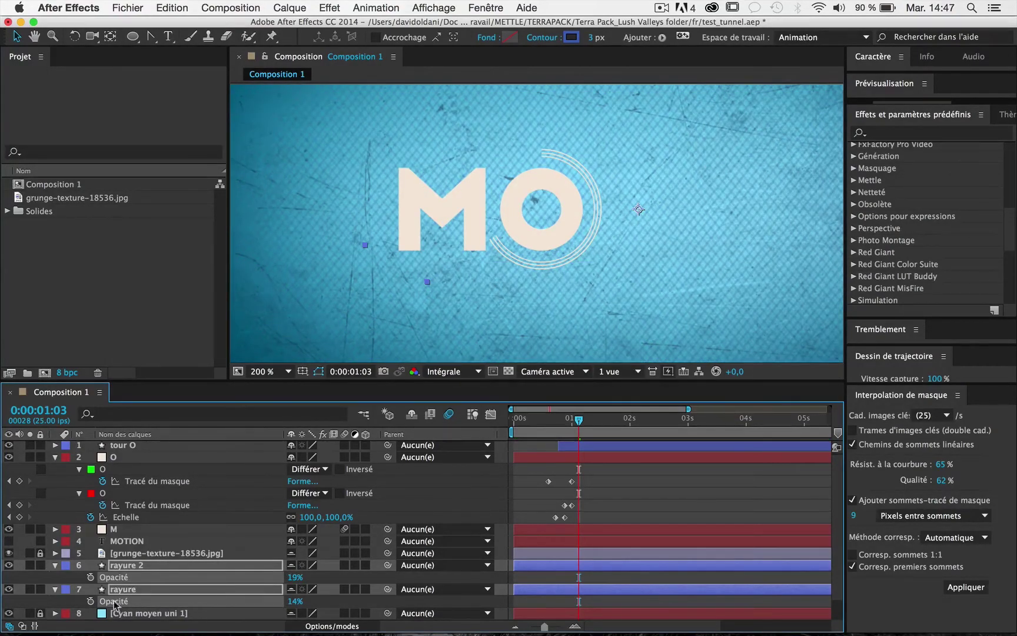
pyautogui.click(40, 564)
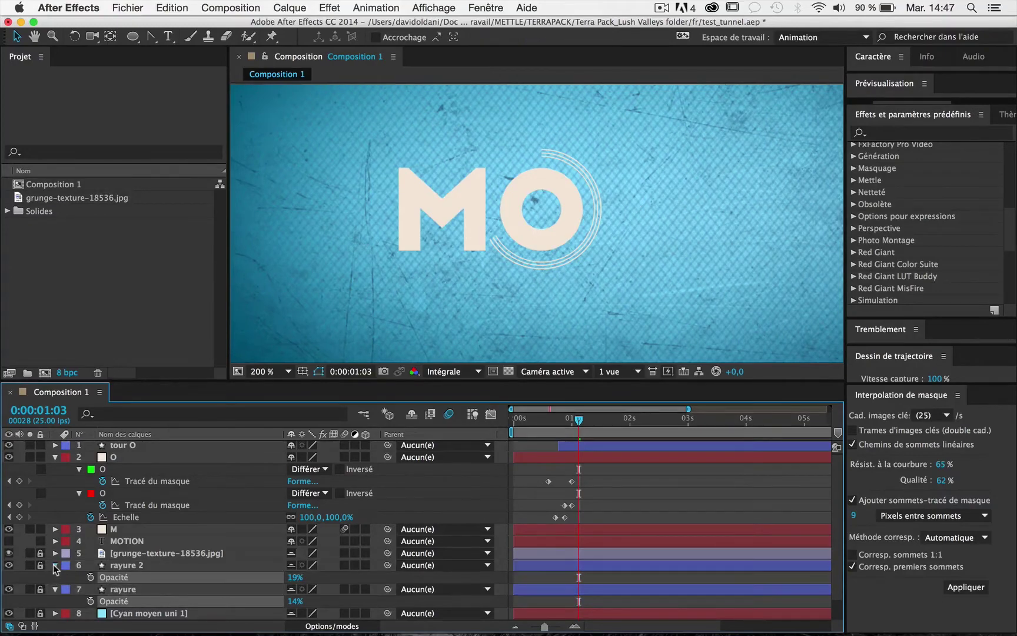
pyautogui.click(412, 413)
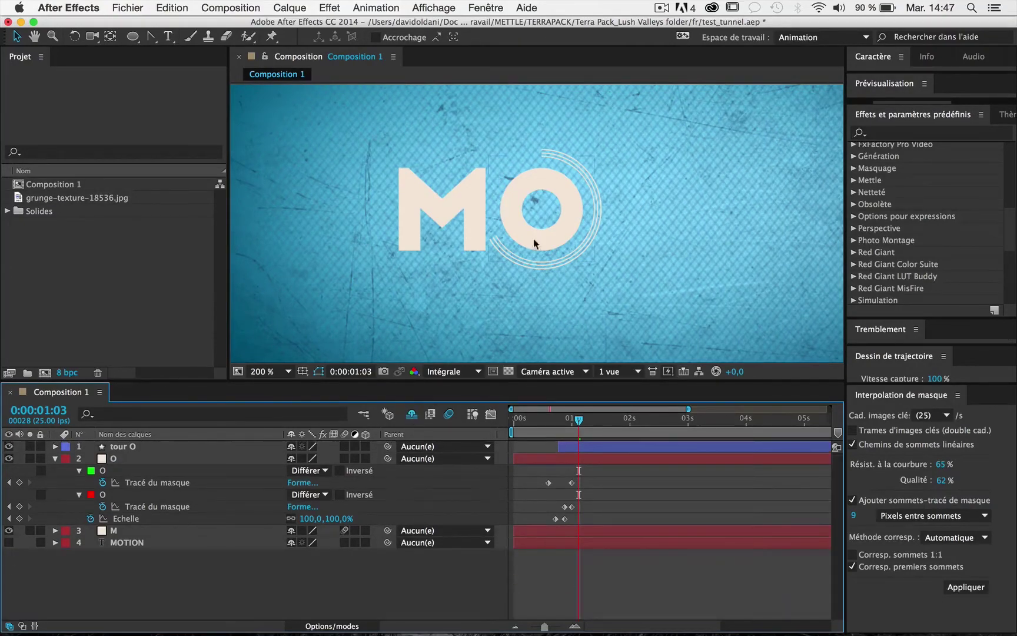
# - Scale the tour O ring layer down to 83%
pyautogui.press(',')
pyautogui.click(577, 449)
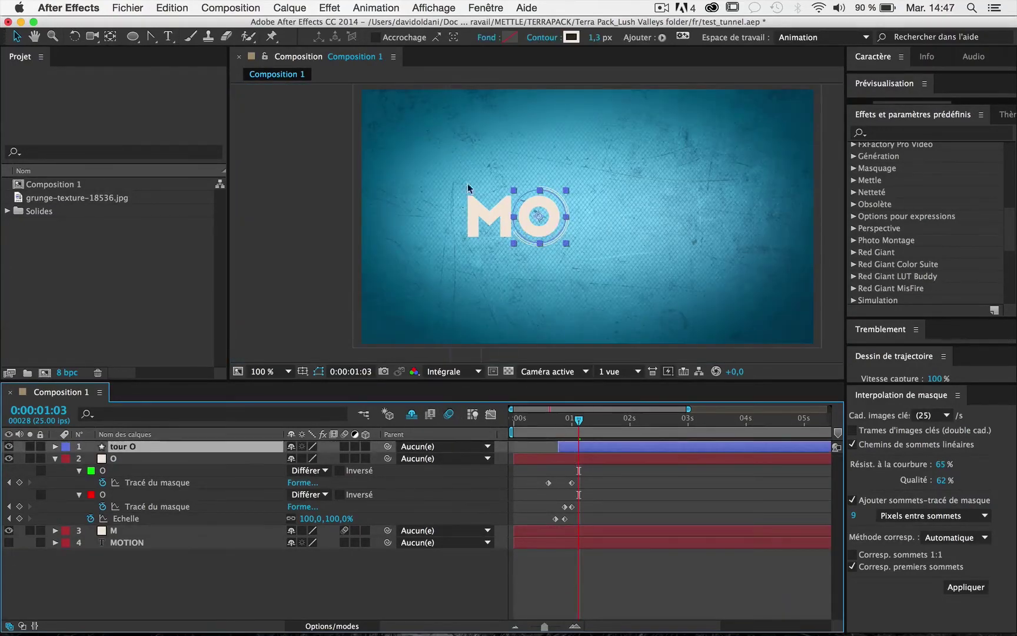
pyautogui.scroll(2, 533, 221)
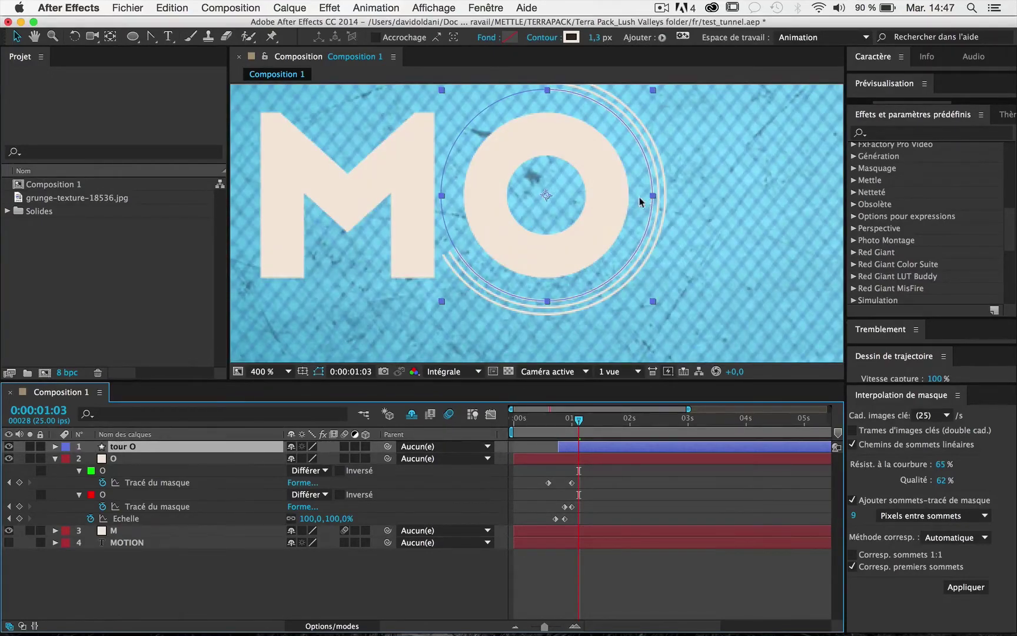
pyautogui.press('s')
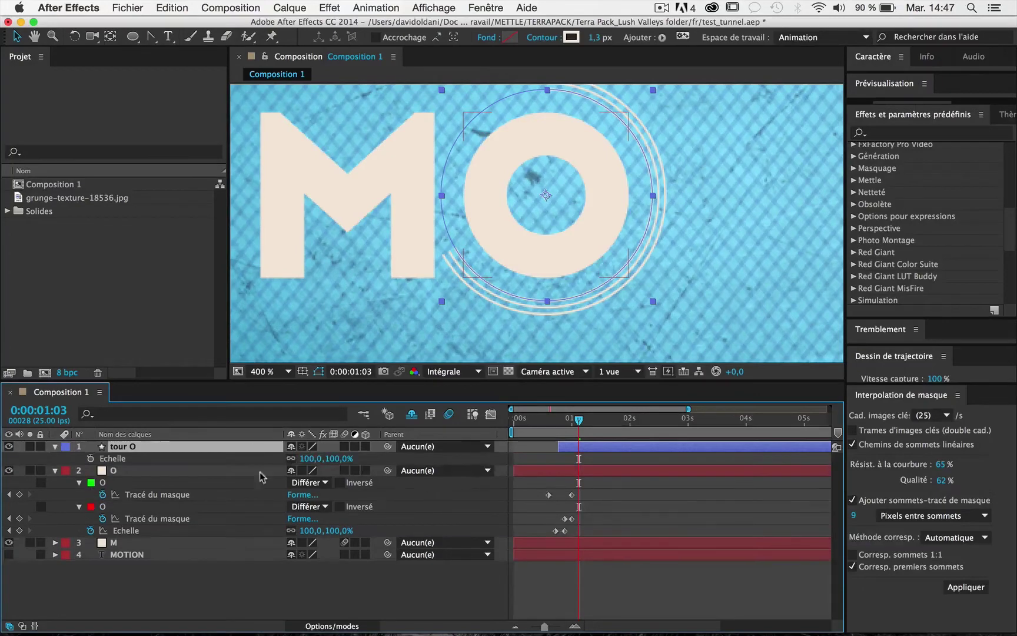
pyautogui.moveTo(336, 458); pyautogui.dragTo(322, 450)
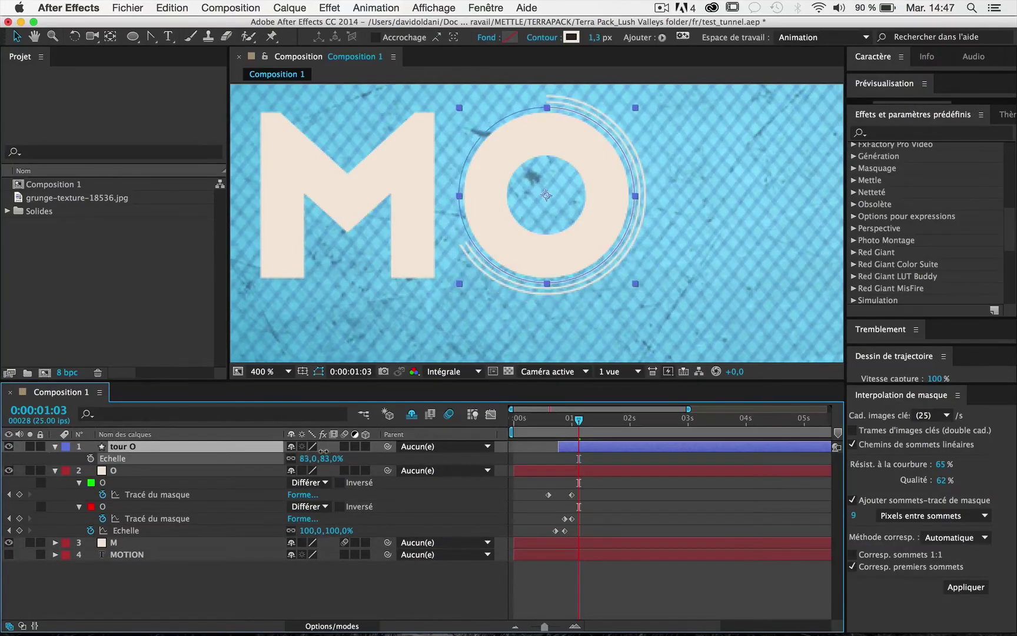
pyautogui.click(471, 360)
# - Preview the O animation from before it starts and save the project
pyautogui.click(545, 423)
pyautogui.press('space')
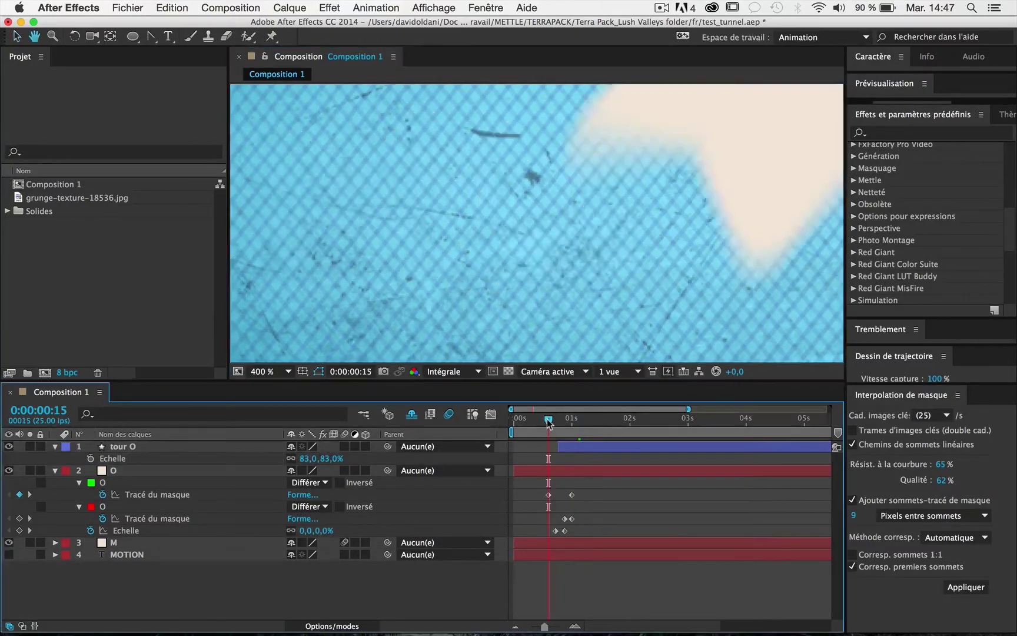
pyautogui.press(',')
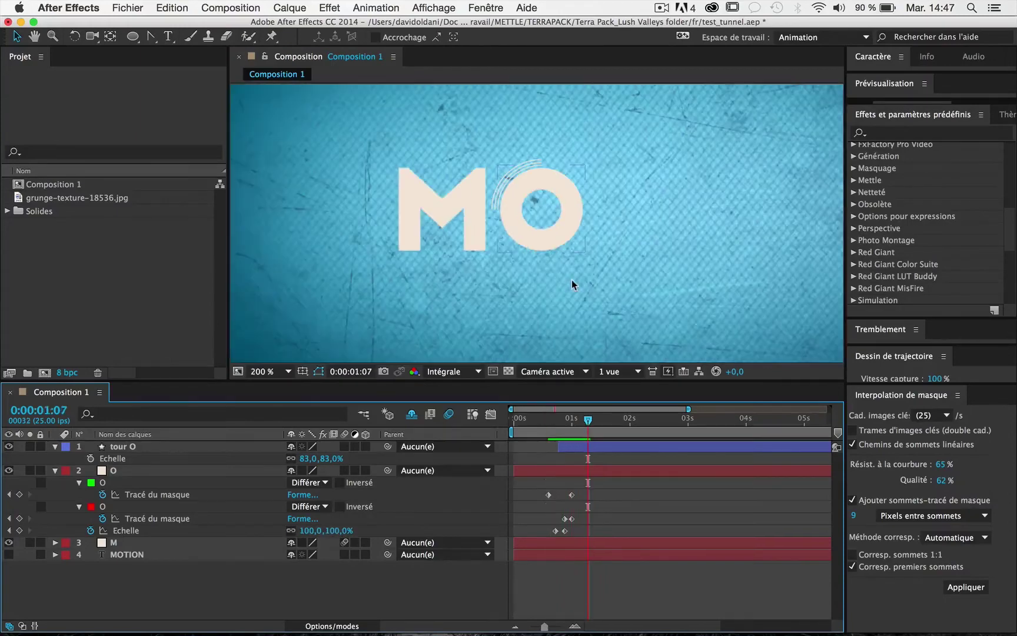
pyautogui.press('super+s')
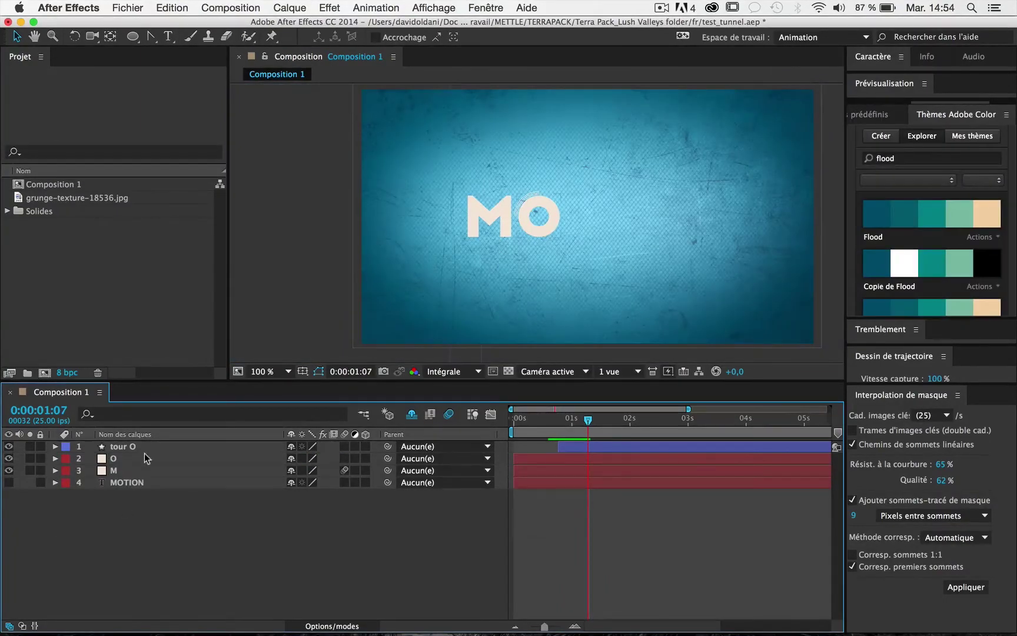
# - Duplicate the O layer as O 2 and check its timing frame by frame around frames 3–11
pyautogui.click(145, 458)
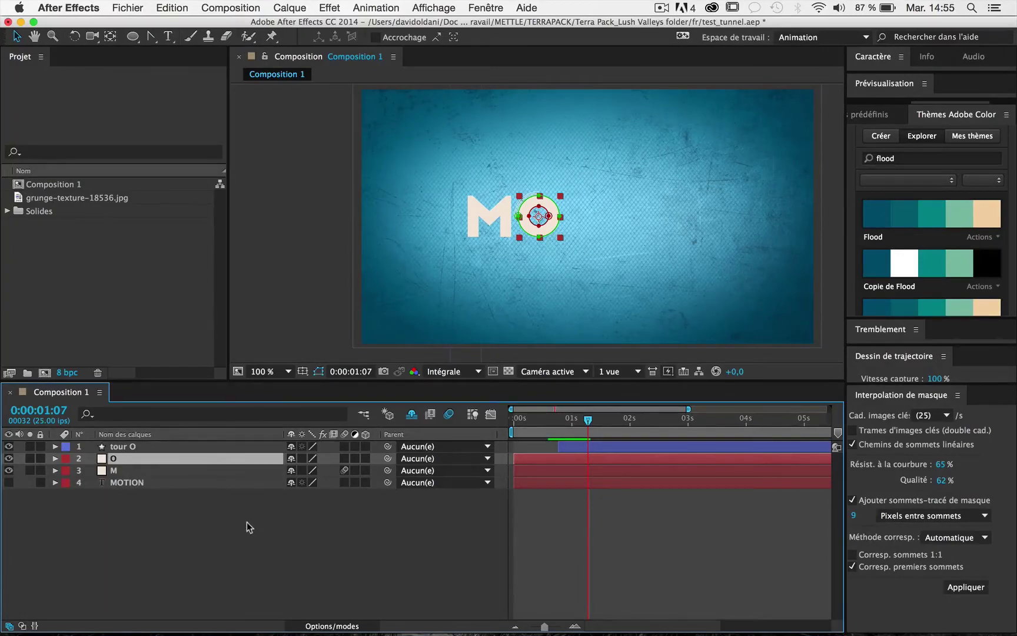
pyautogui.hotkey('ctrl', 'd')
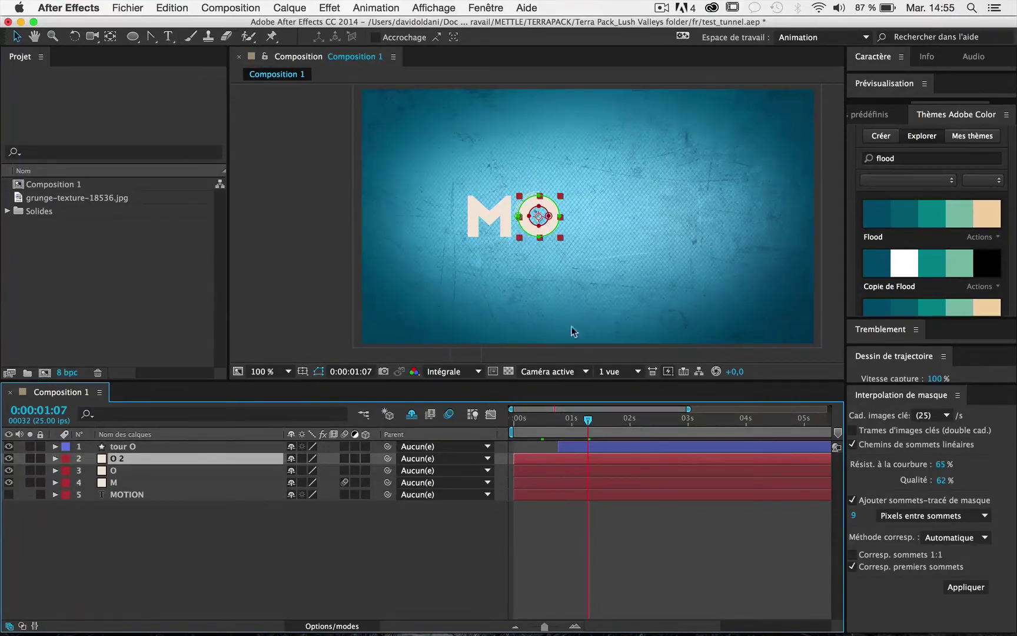
pyautogui.press('=')
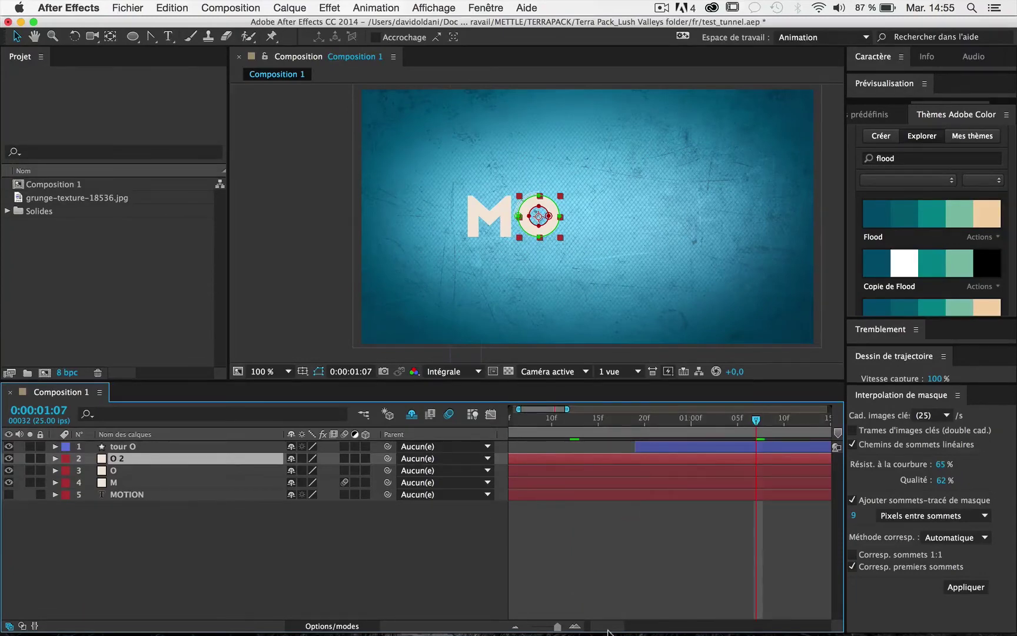
pyautogui.click(578, 626)
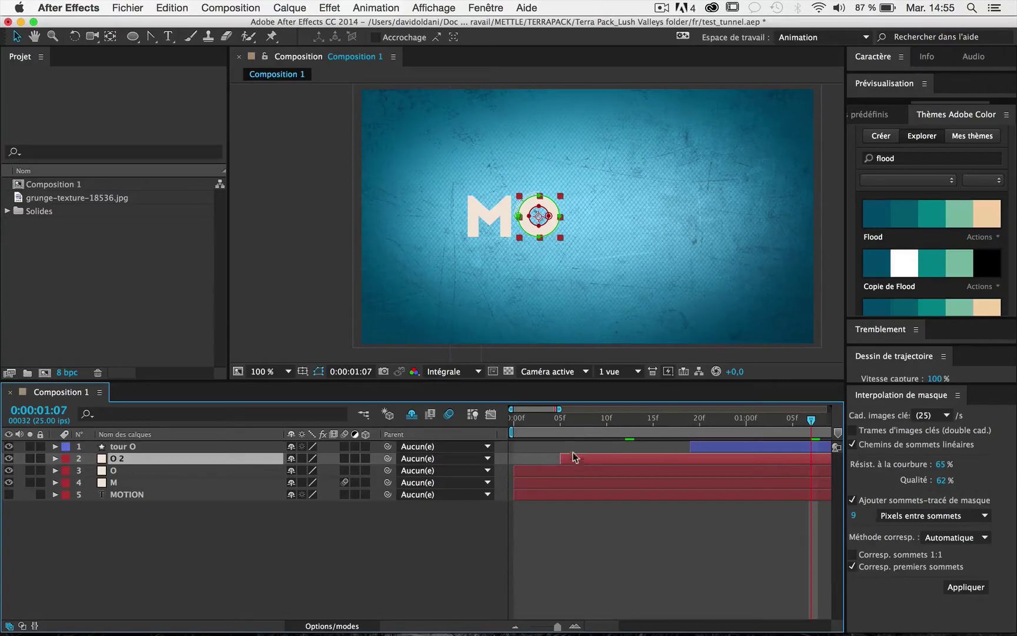
pyautogui.moveTo(557, 419)
pyautogui.mouseDown()
pyautogui.moveTo(615, 419)
pyautogui.moveTo(510, 418)
pyautogui.mouseUp()
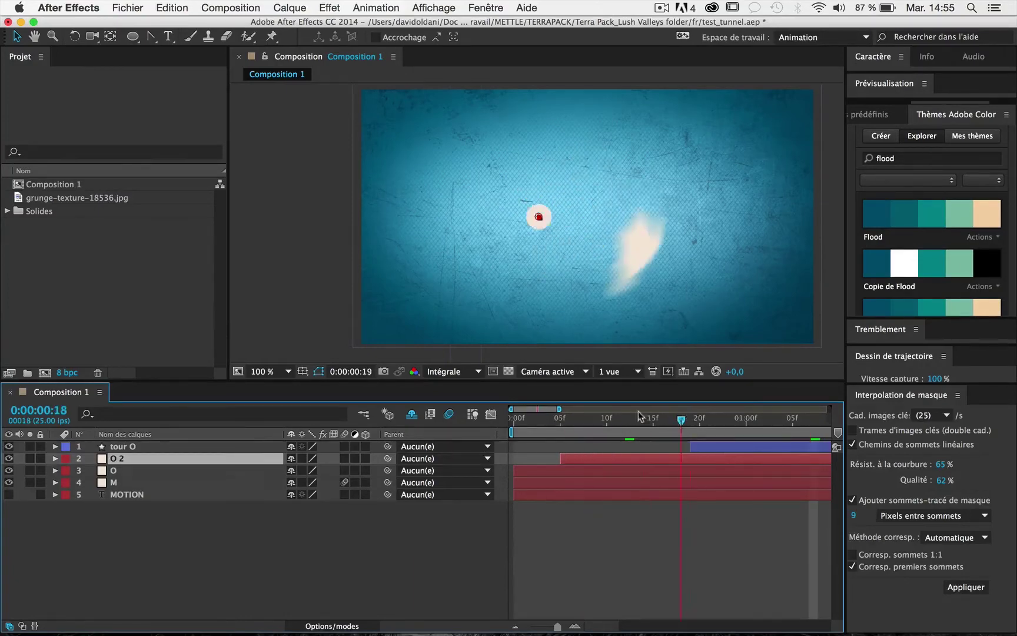
pyautogui.click(228, 472)
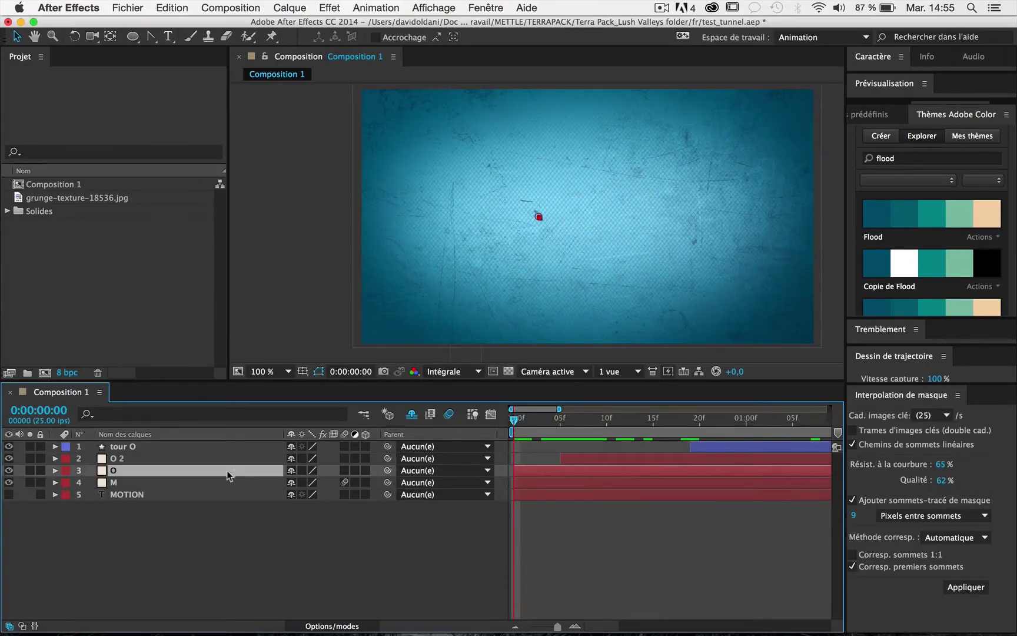
pyautogui.click(541, 419)
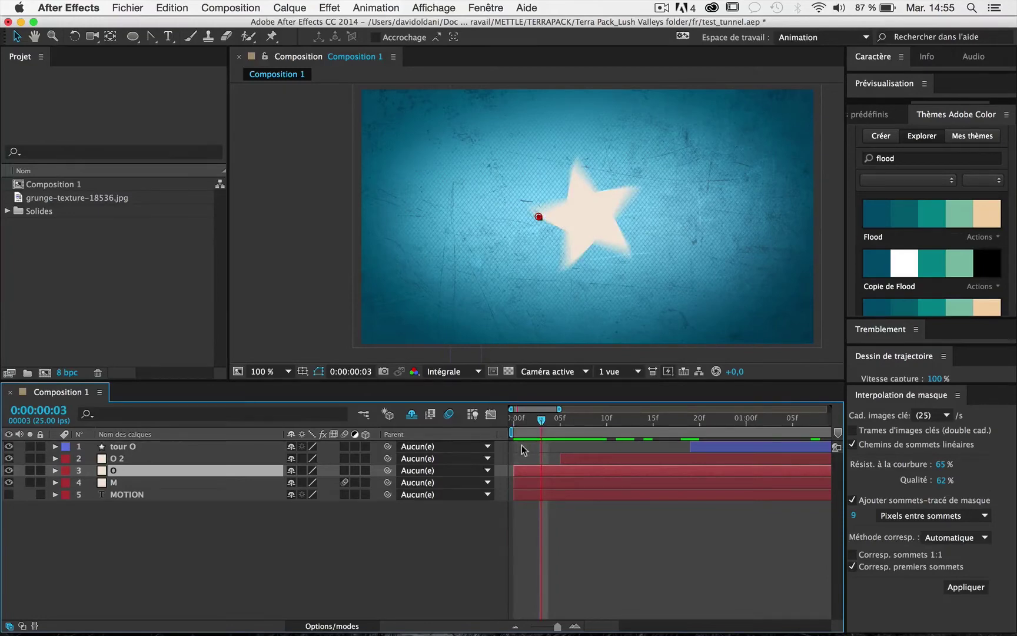
# - Recolour the O solid teal, sampled from the Flood palette
pyautogui.click(204, 304)
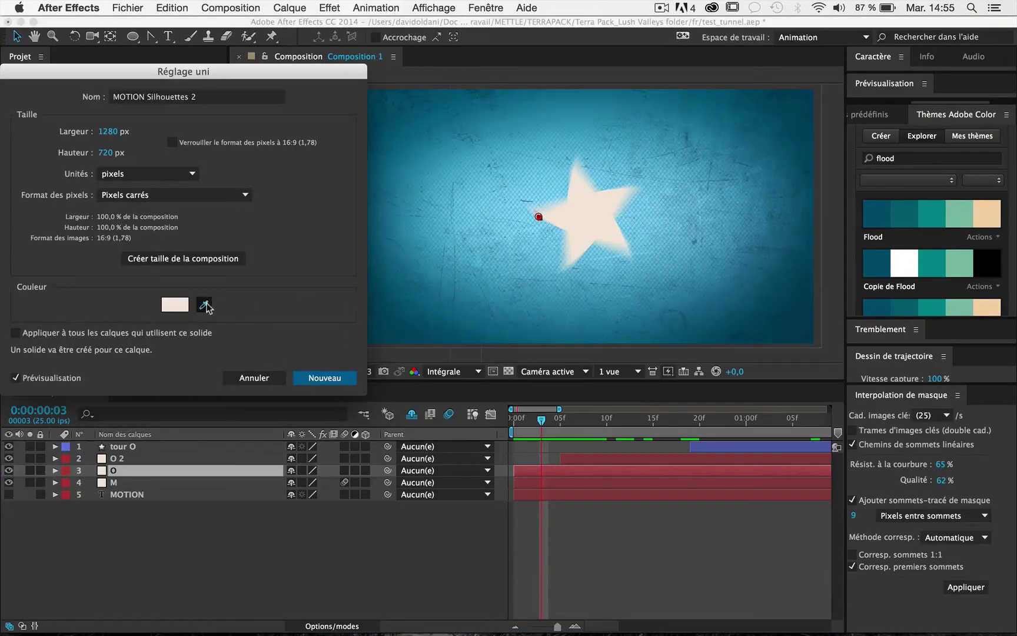
pyautogui.click(928, 259)
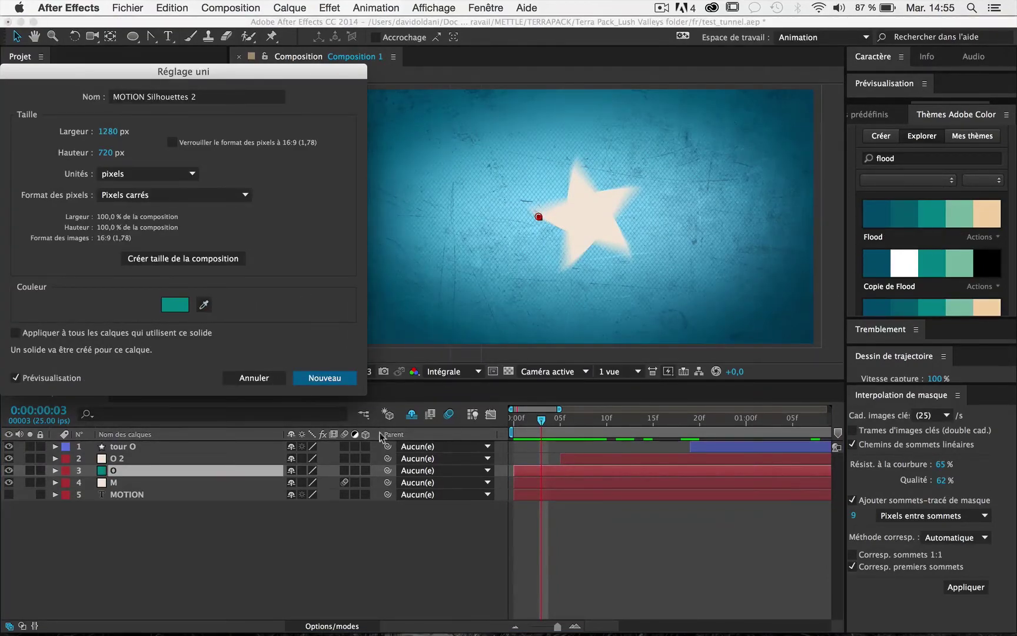
pyautogui.click(312, 378)
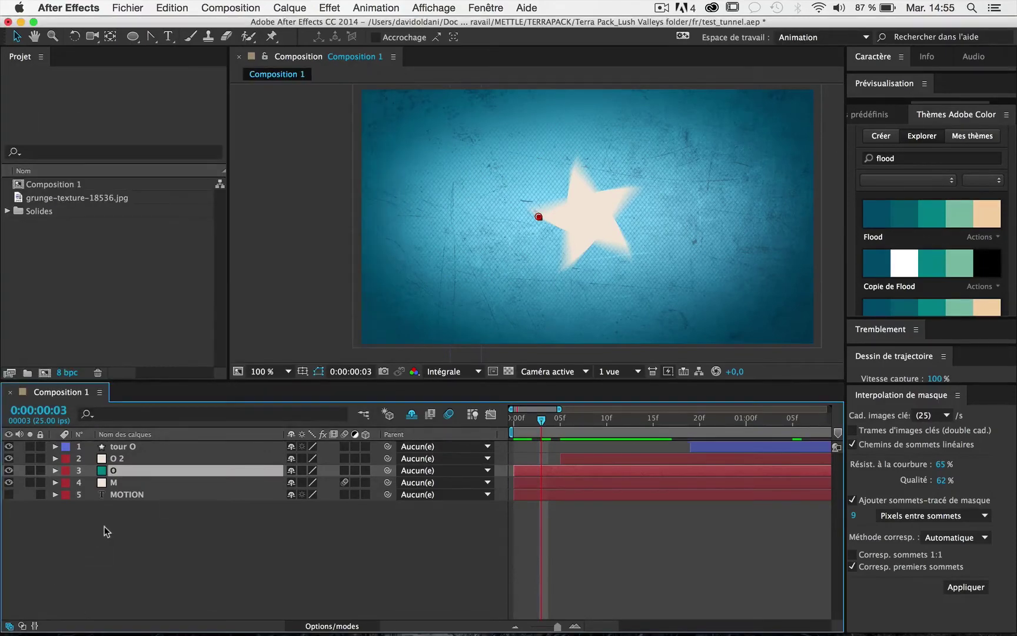
# - Delay O 3 by a couple of frames, recolour it light green from Flood, and preview
pyautogui.moveTo(554, 472)
pyautogui.mouseDown()
pyautogui.moveTo(581, 474)
pyautogui.moveTo(579, 462)
pyautogui.mouseUp()
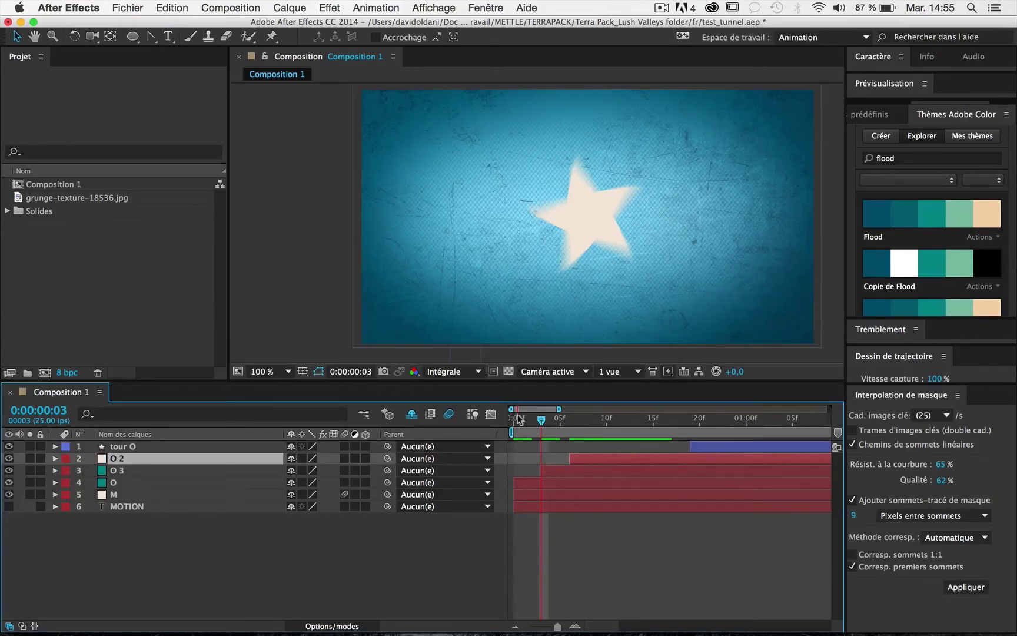
pyautogui.click(551, 419)
pyautogui.click(560, 468)
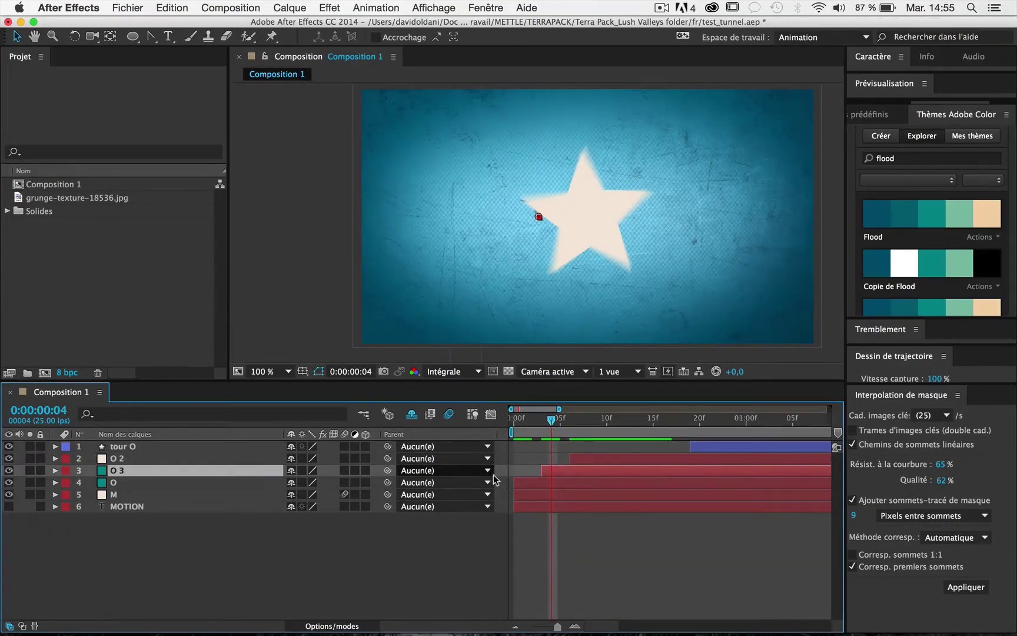
pyautogui.press('super+shift+y')
pyautogui.click(204, 304)
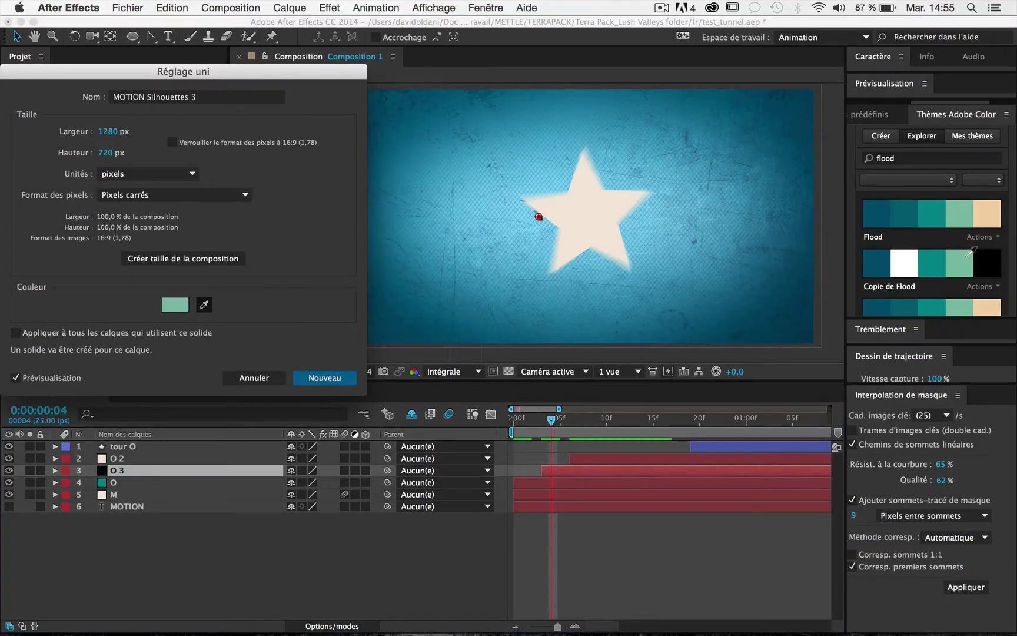
pyautogui.click(970, 250)
pyautogui.click(327, 380)
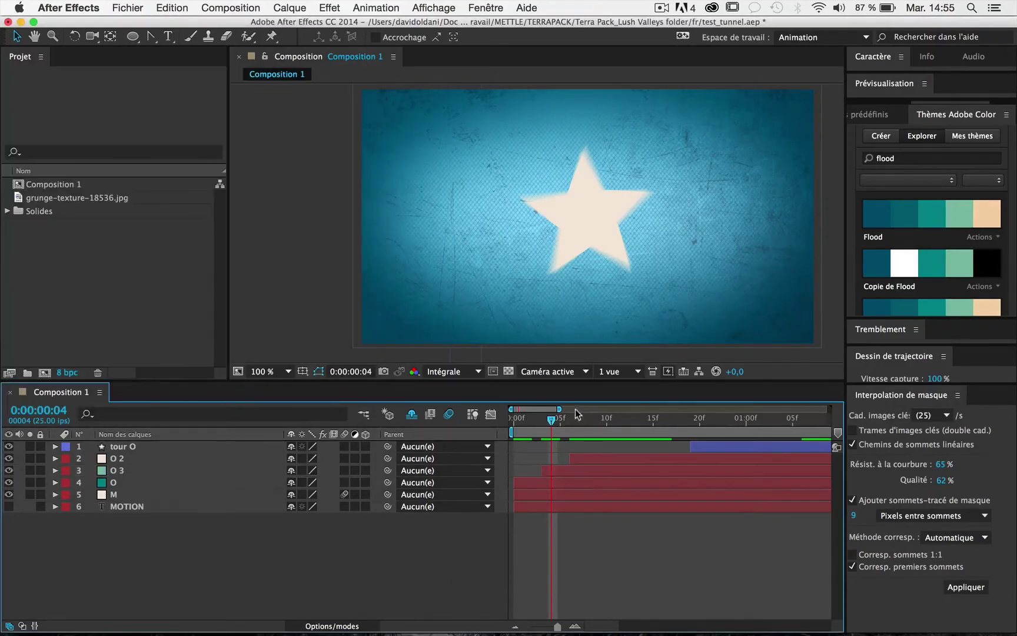
pyautogui.press('KP_0')
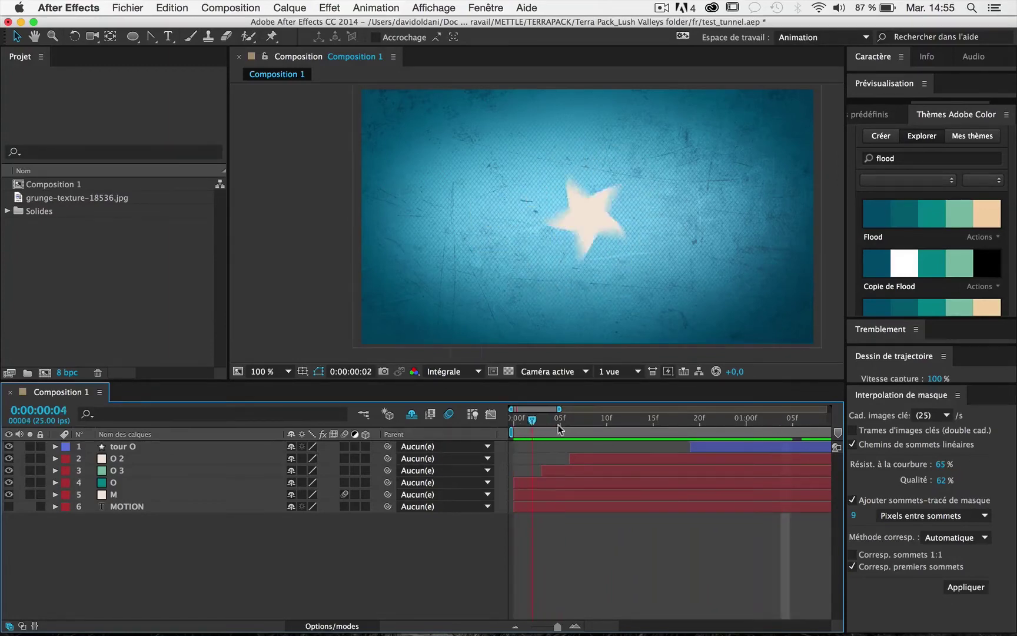
# - Preview the staggered coloured O copies, then shift the tour O ring layer to start later
pyautogui.moveTo(559, 426)
pyautogui.mouseDown()
pyautogui.moveTo(705, 423)
pyautogui.moveTo(730, 435)
pyautogui.mouseUp()
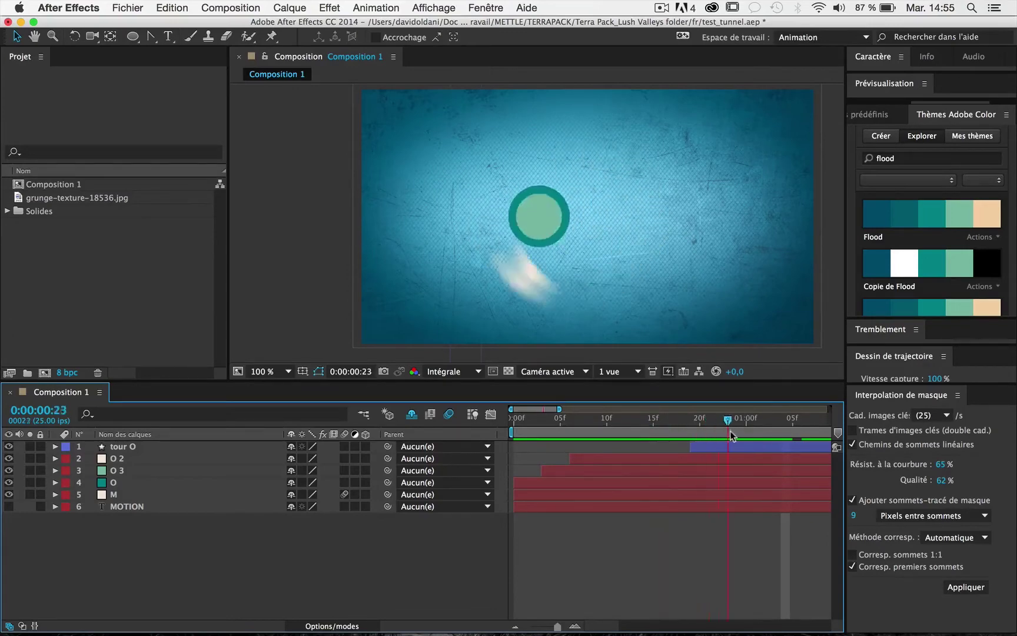
pyautogui.press('space')
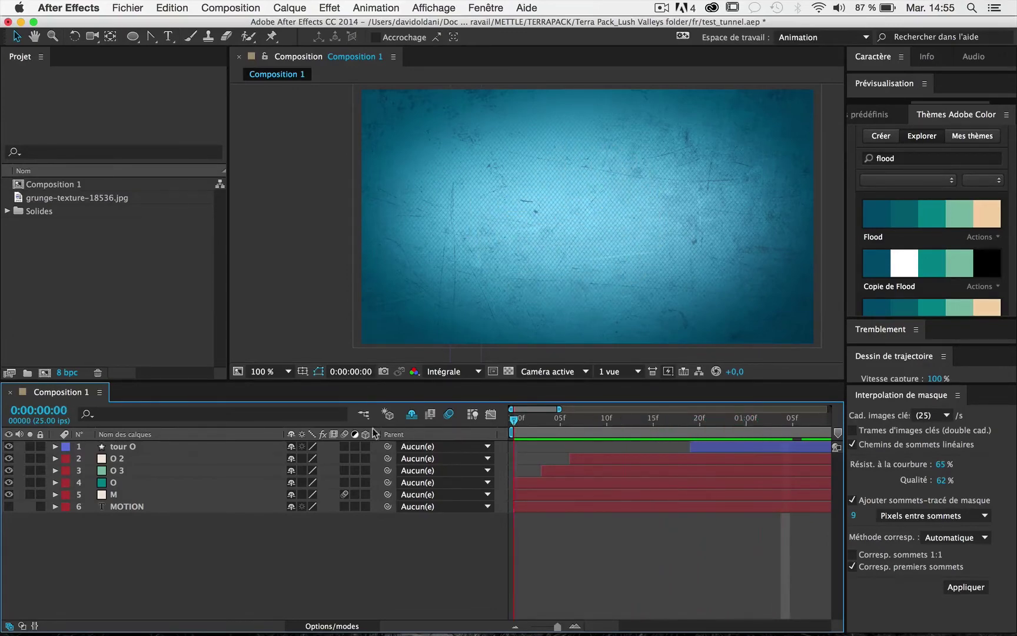
pyautogui.press('-')
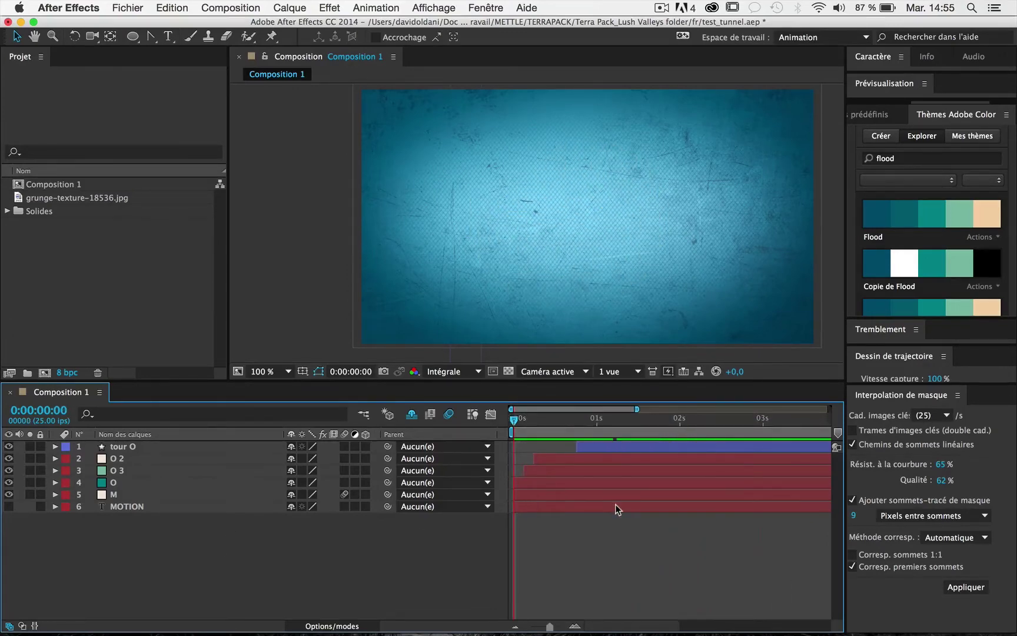
pyautogui.press('space')
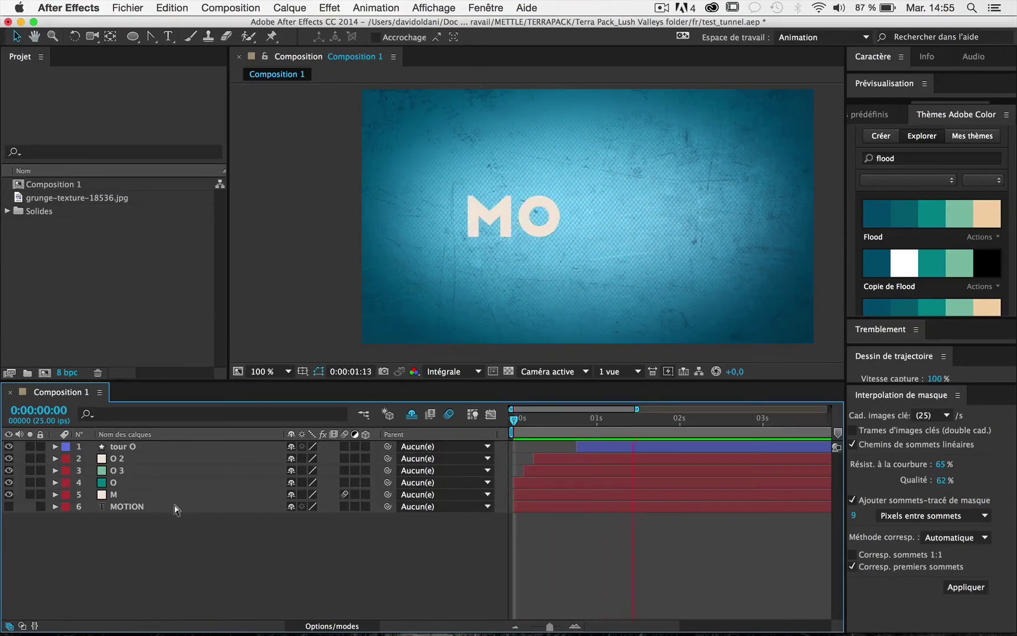
pyautogui.moveTo(620, 445); pyautogui.dragTo(638, 445)
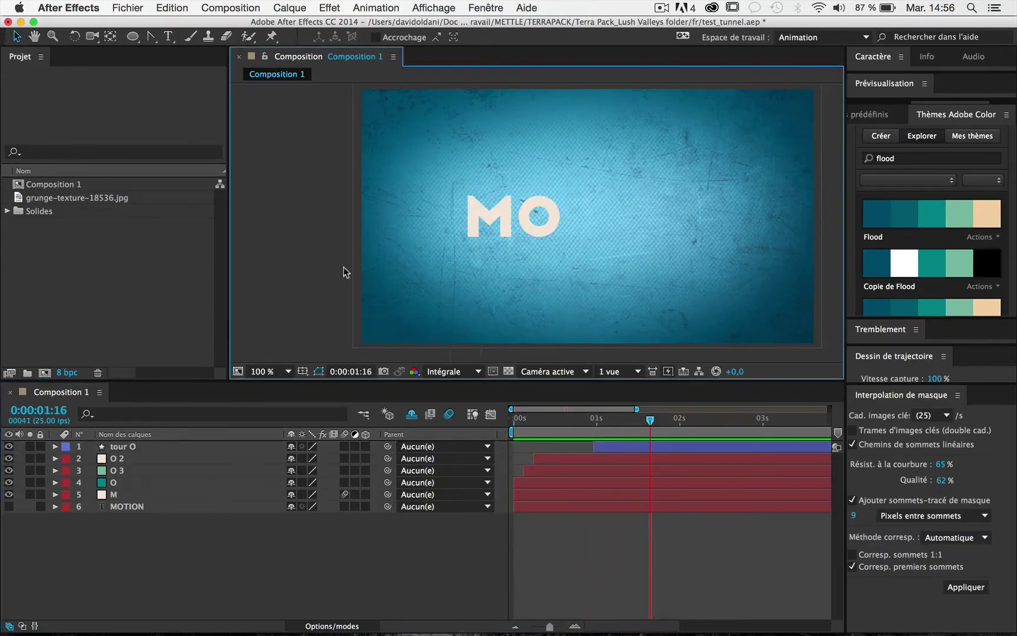
# - Thicken the tour O ring's stroke width, viewed at 200% around 1:11
pyautogui.press('.')
pyautogui.click(608, 428)
pyautogui.moveTo(608, 428); pyautogui.dragTo(632, 428)
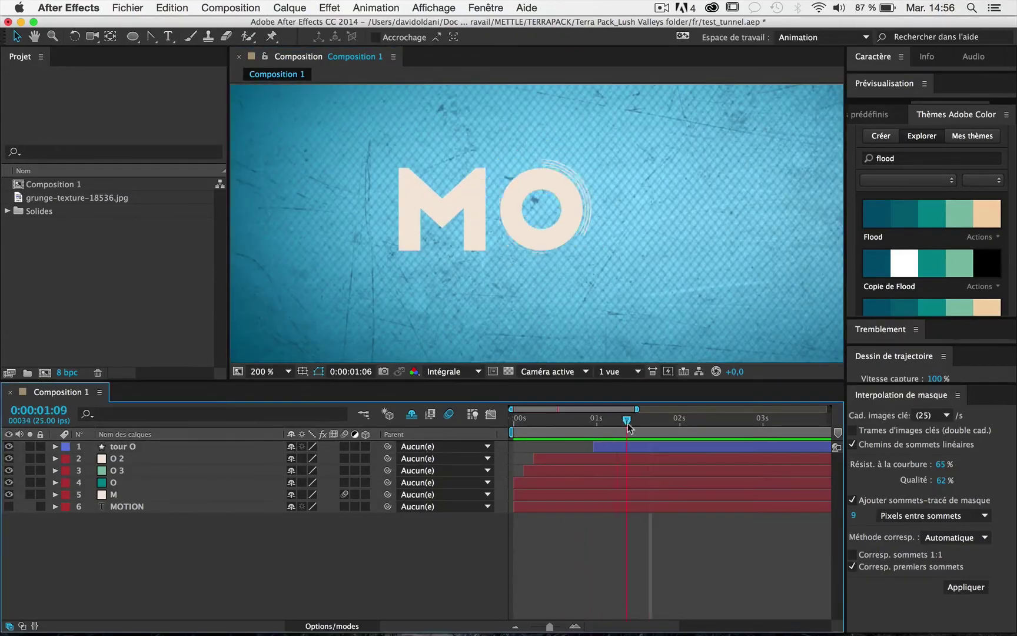
pyautogui.click(163, 447)
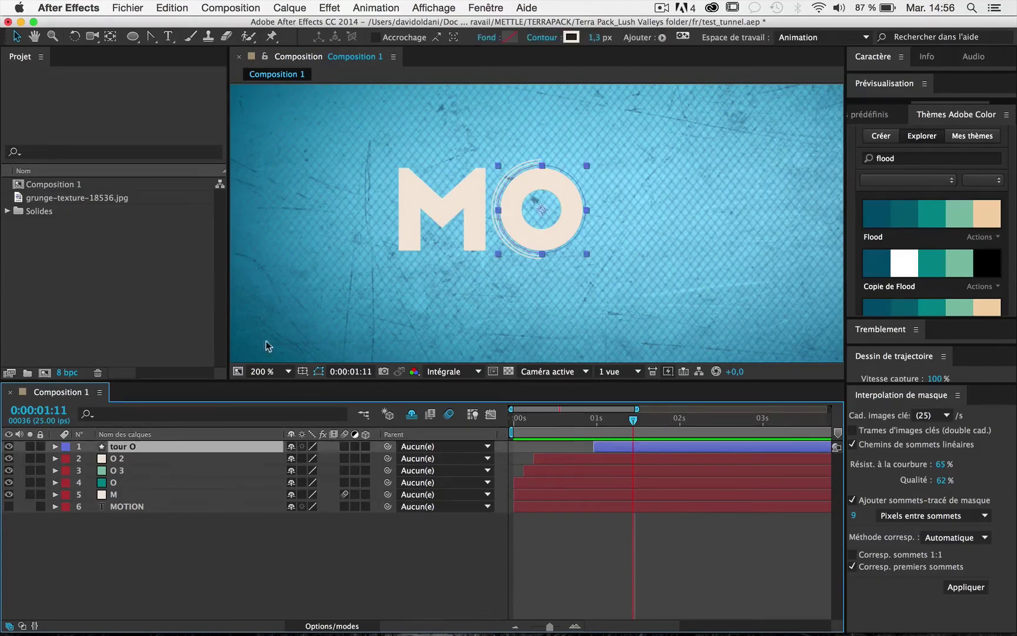
pyautogui.moveTo(594, 38); pyautogui.dragTo(605, 39)
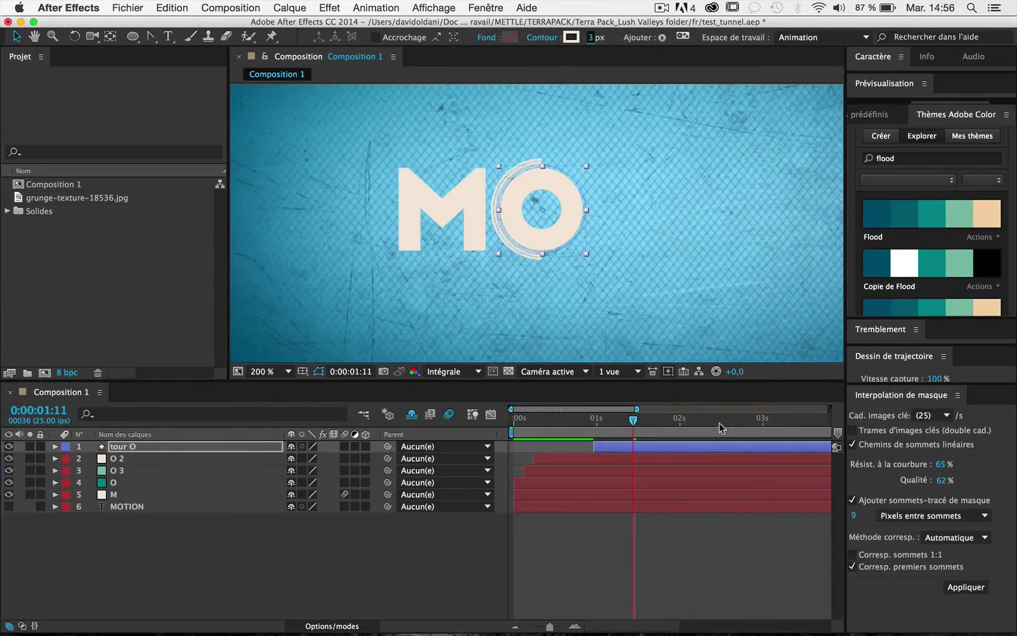
# - Duplicate the ring as tour O 2, start it slightly later, and stroke it teal
pyautogui.press('super+d')
pyautogui.moveTo(612, 447); pyautogui.dragTo(631, 448)
pyautogui.click(603, 419)
pyautogui.click(614, 457)
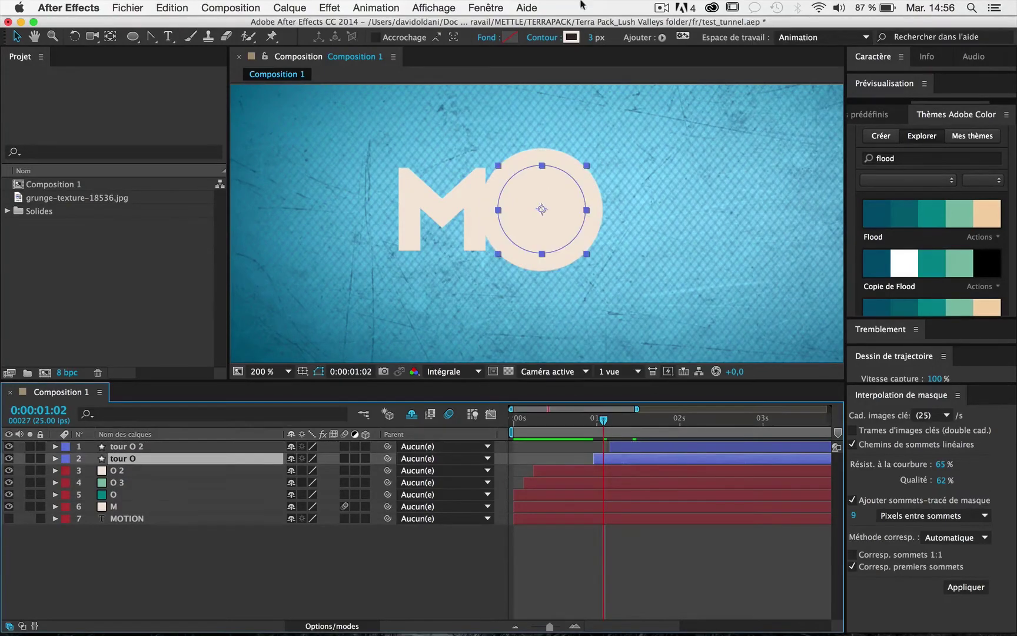
pyautogui.click(574, 38)
pyautogui.click(299, 163)
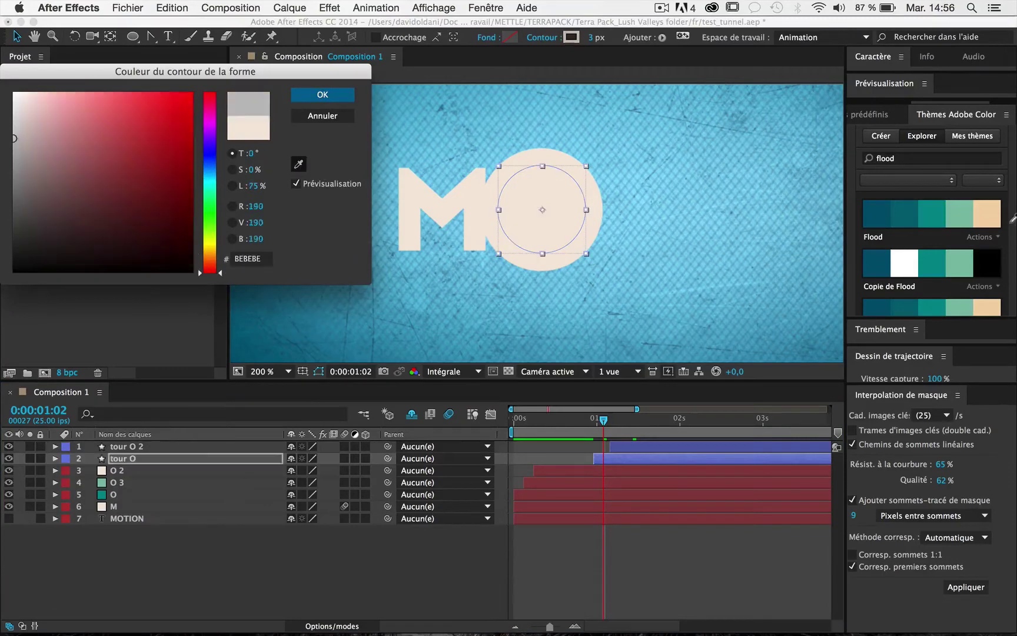
pyautogui.click(939, 267)
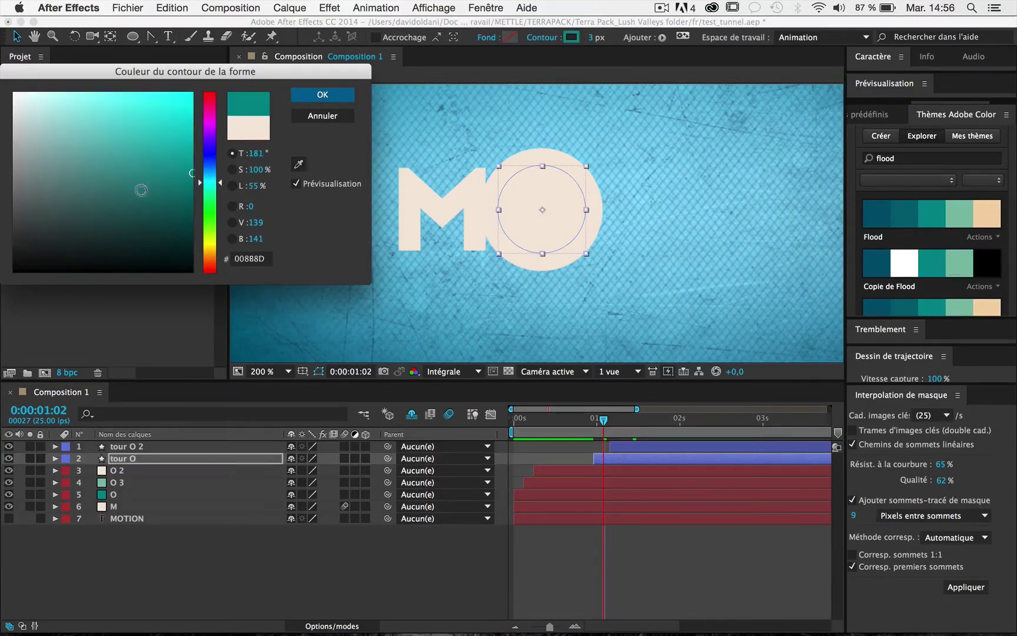
pyautogui.click(307, 95)
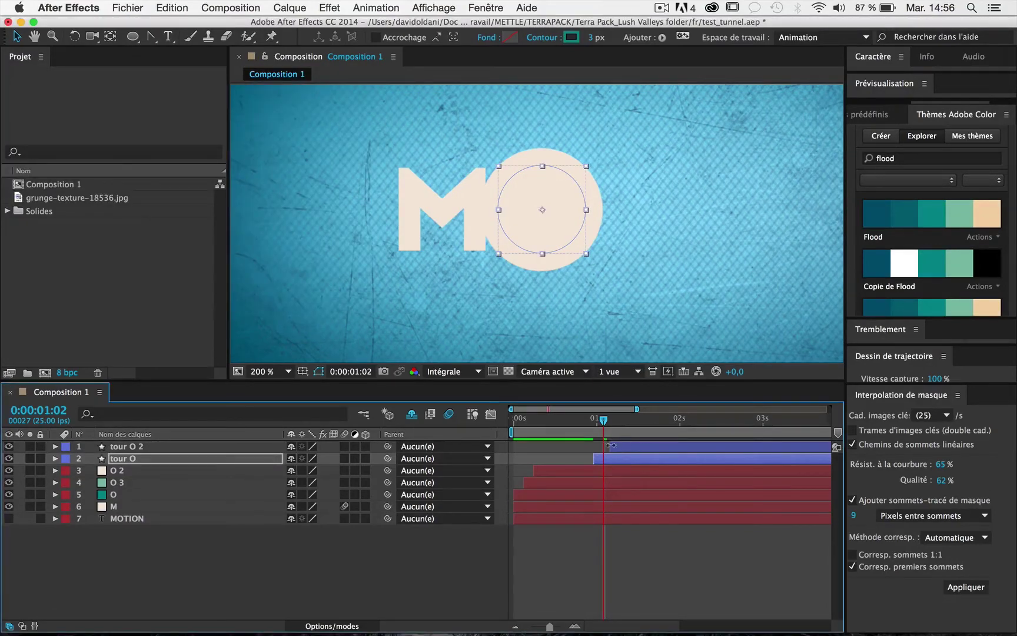
pyautogui.press('Return')
# - Duplicate the ring again as tour O 3, offset it later, and stroke it pale green
pyautogui.hotkey('ctrl', 'd')
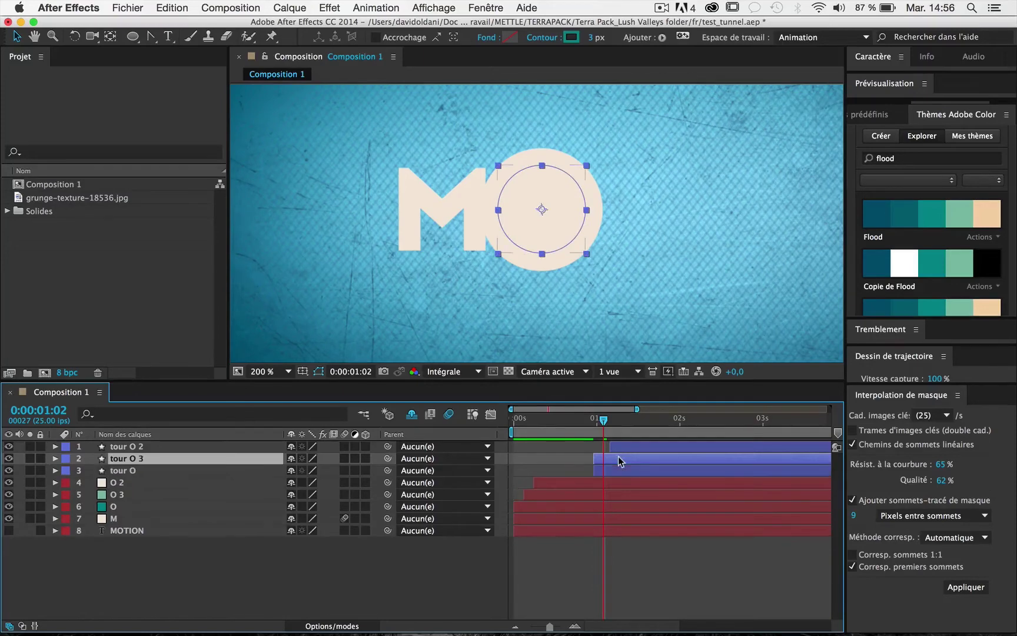
pyautogui.moveTo(618, 456); pyautogui.dragTo(631, 452)
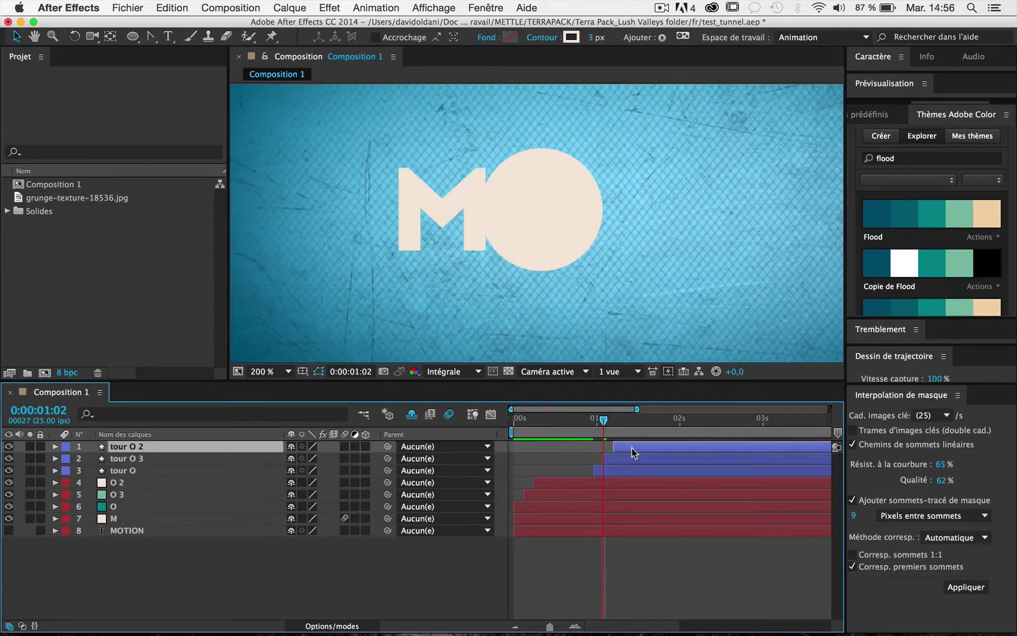
pyautogui.press('pagedown')
pyautogui.click(622, 456)
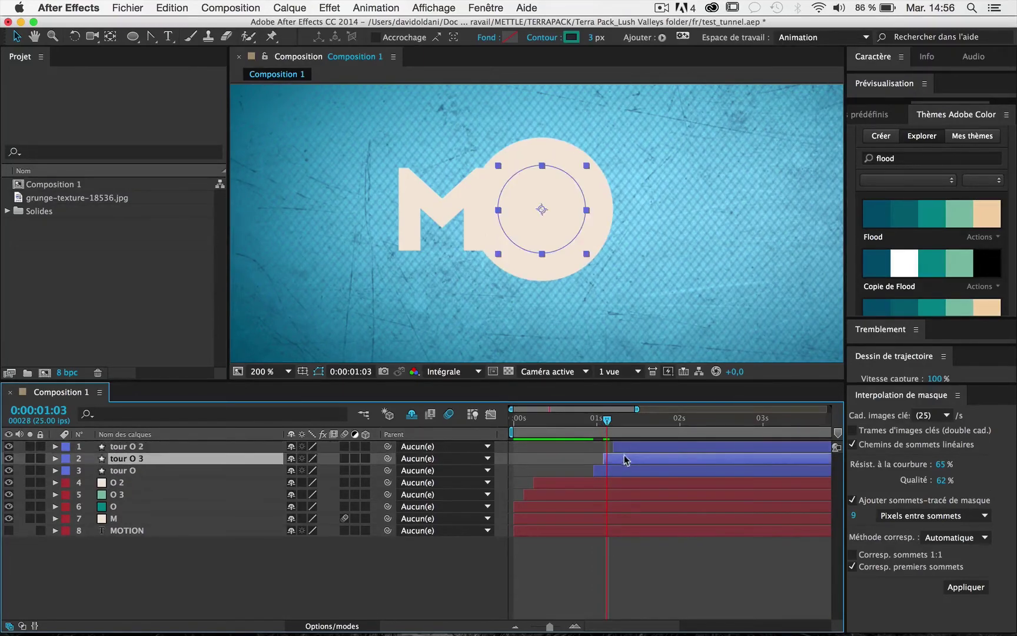
pyautogui.click(571, 37)
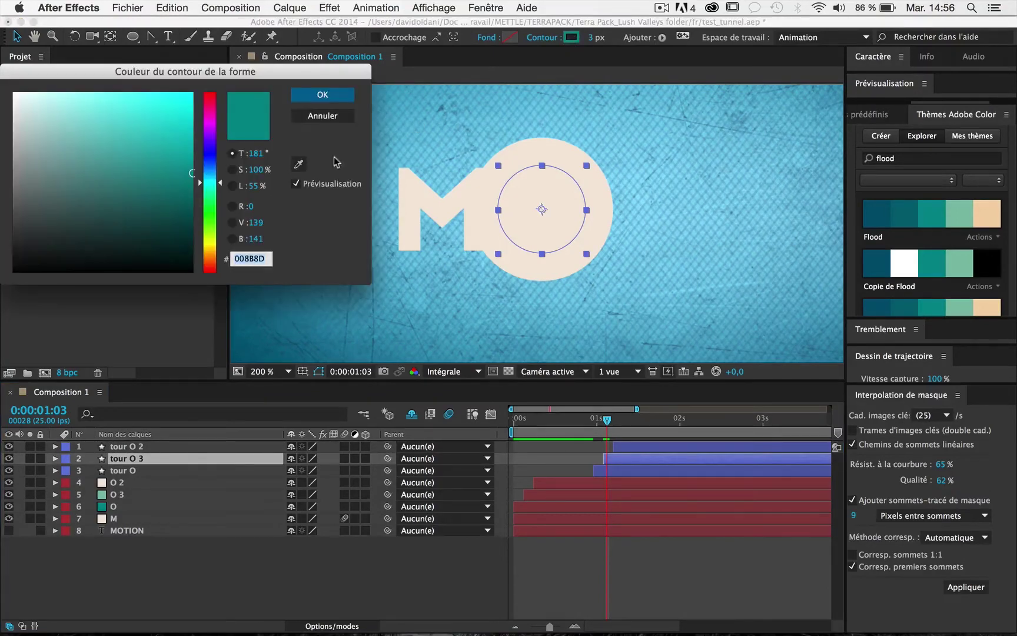
pyautogui.click(298, 164)
pyautogui.click(953, 261)
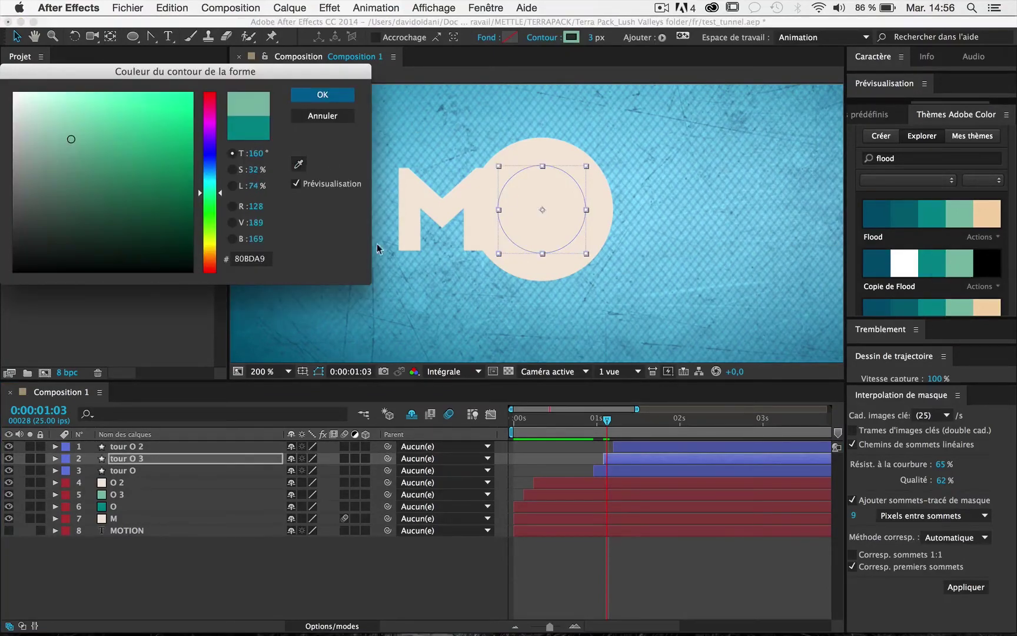
pyautogui.click(323, 95)
# - Preview the staggered rings, scrub between 0:23 and 1:06 at 100%, and save test_tunnel.aep
pyautogui.click(430, 560)
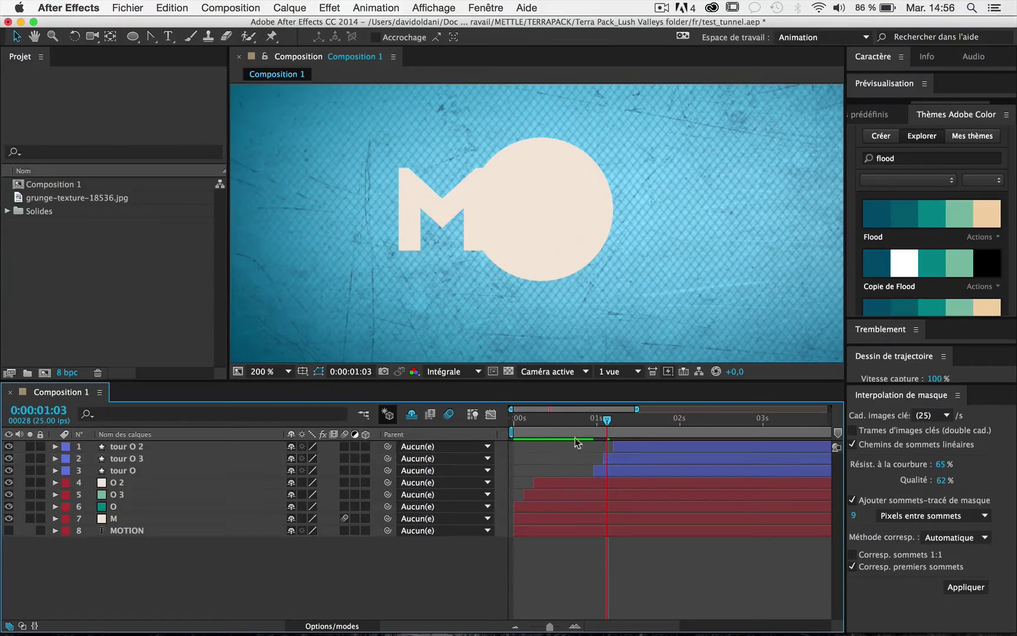
pyautogui.press('KP_0')
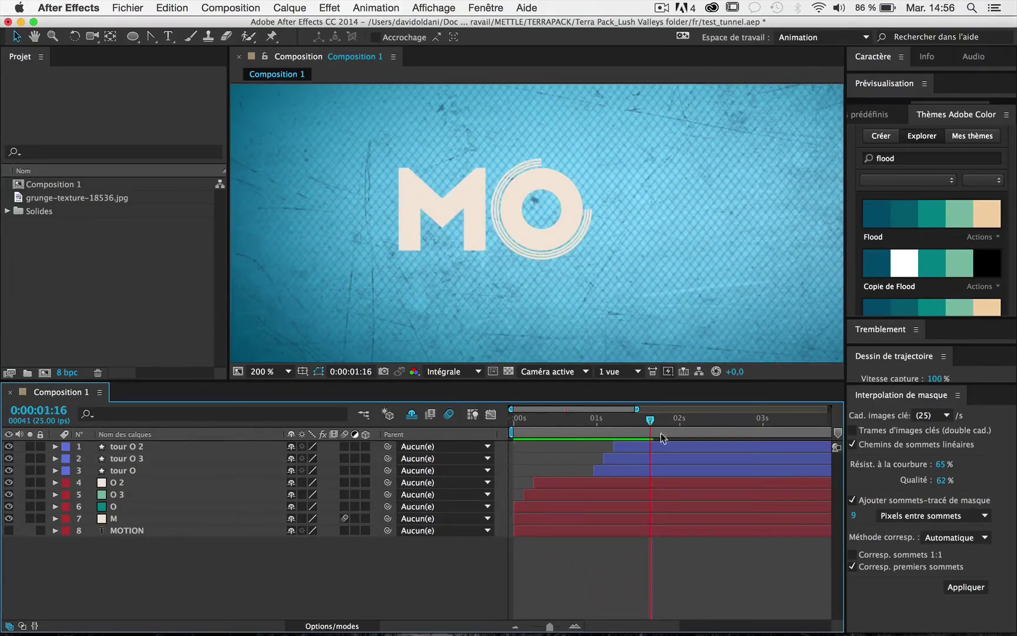
pyautogui.moveTo(594, 432)
pyautogui.mouseDown()
pyautogui.moveTo(618, 435)
pyautogui.moveTo(511, 434)
pyautogui.mouseUp()
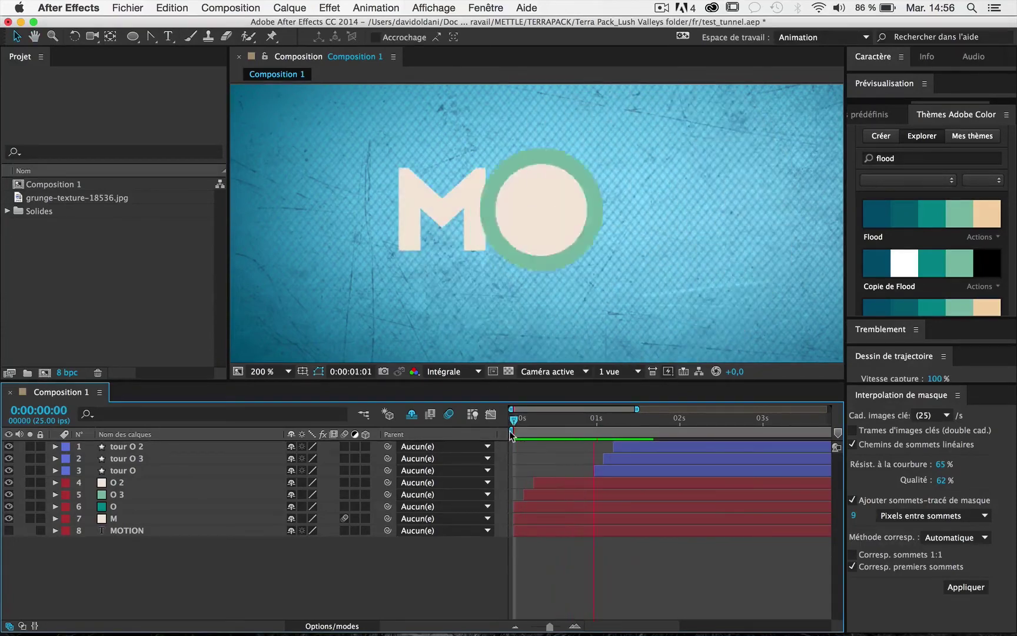
pyautogui.press(',')
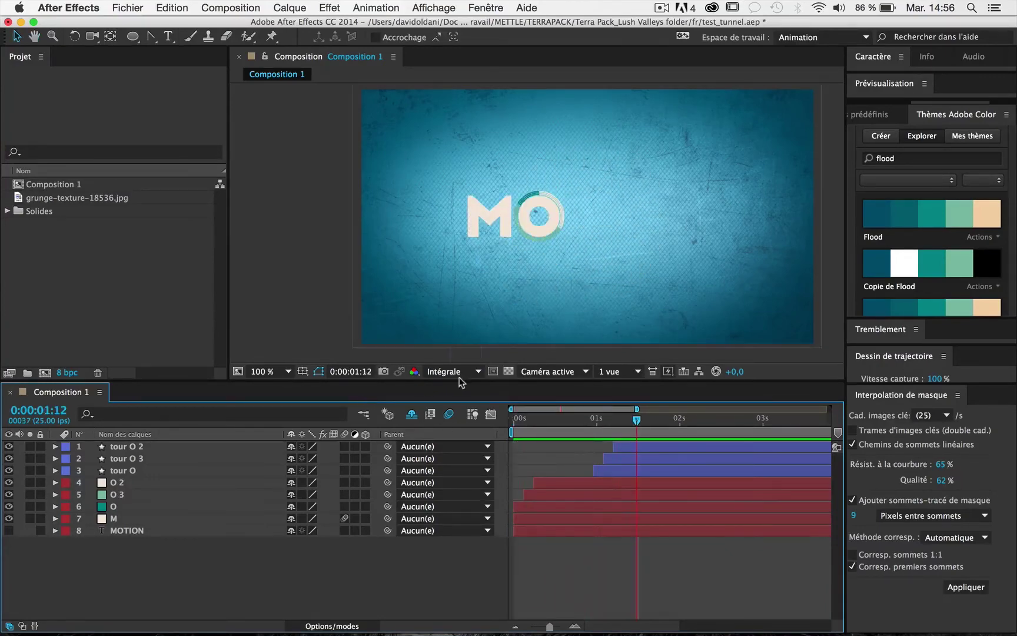
pyautogui.click(593, 433)
pyautogui.moveTo(594, 432); pyautogui.dragTo(608, 432)
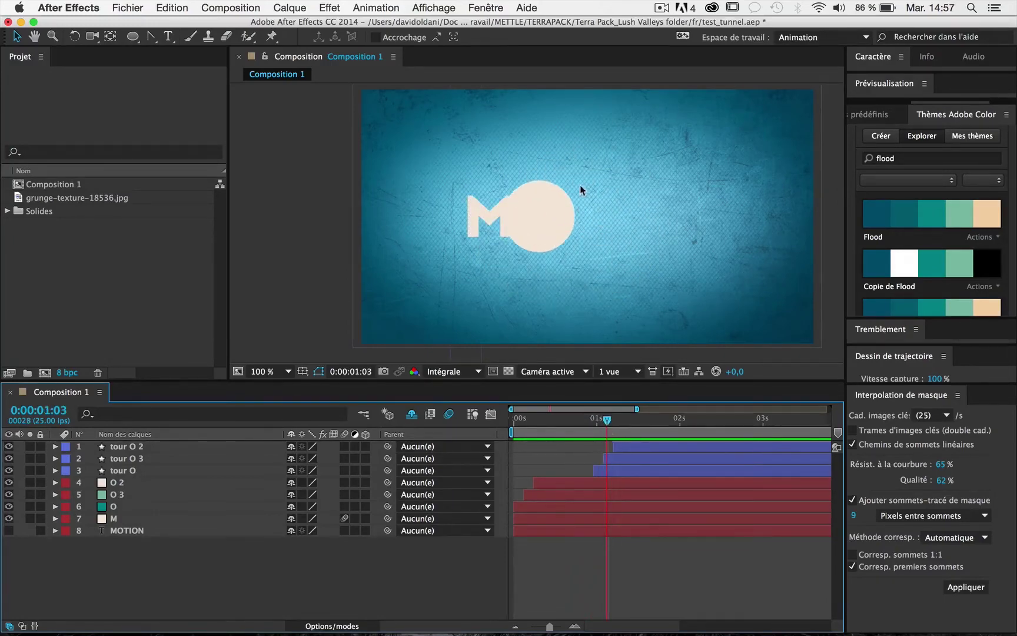
pyautogui.press('super+s')
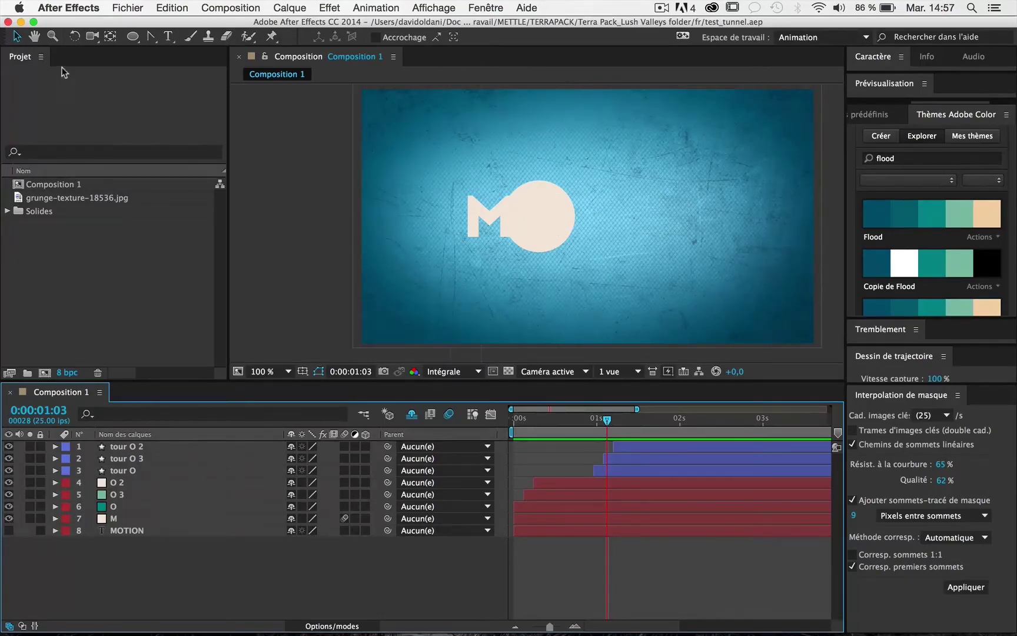
# - Draw a vertical line with the pen from the frame's top edge above the O
pyautogui.moveTo(151, 36); pyautogui.dragTo(189, 38)
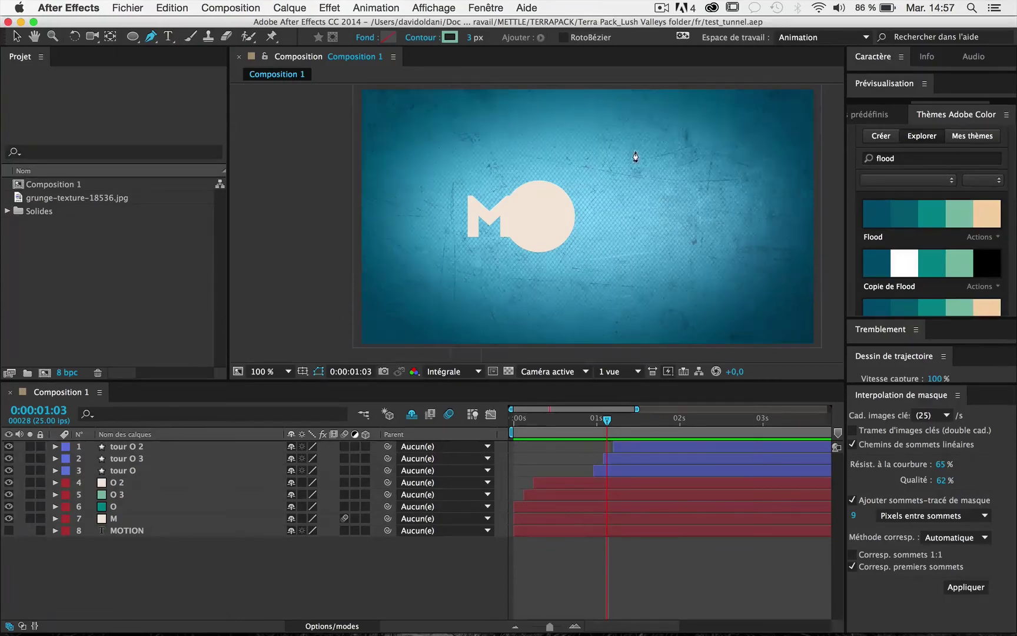
pyautogui.press('.')
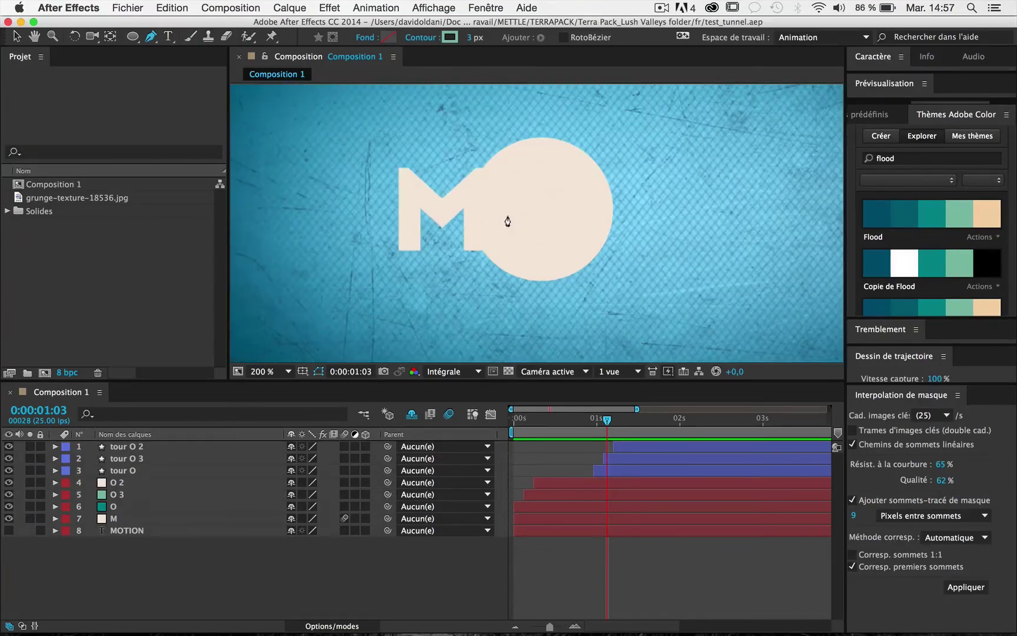
pyautogui.press(',')
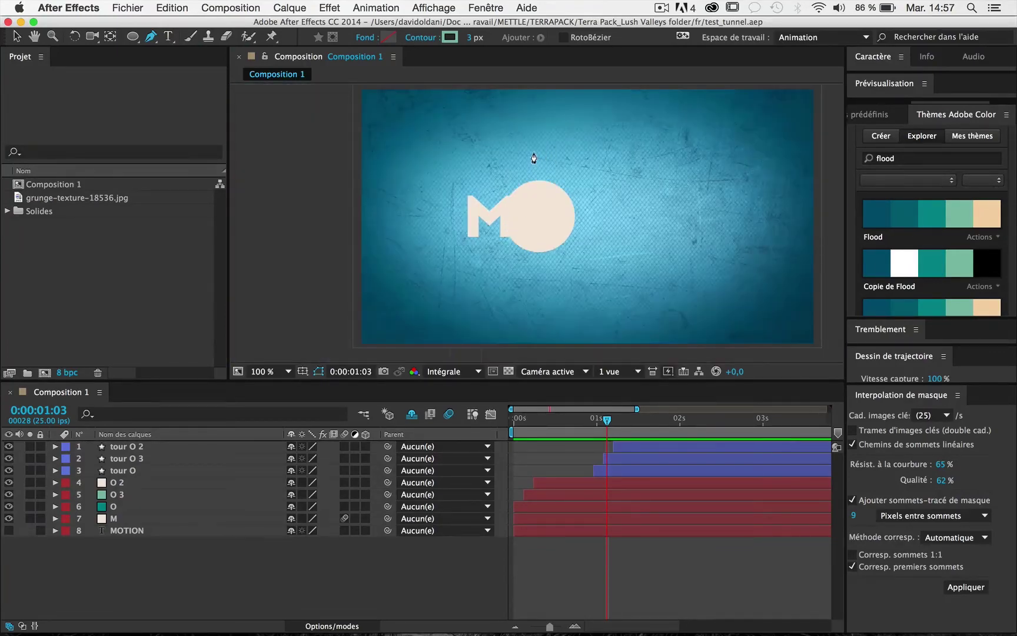
pyautogui.click(534, 89)
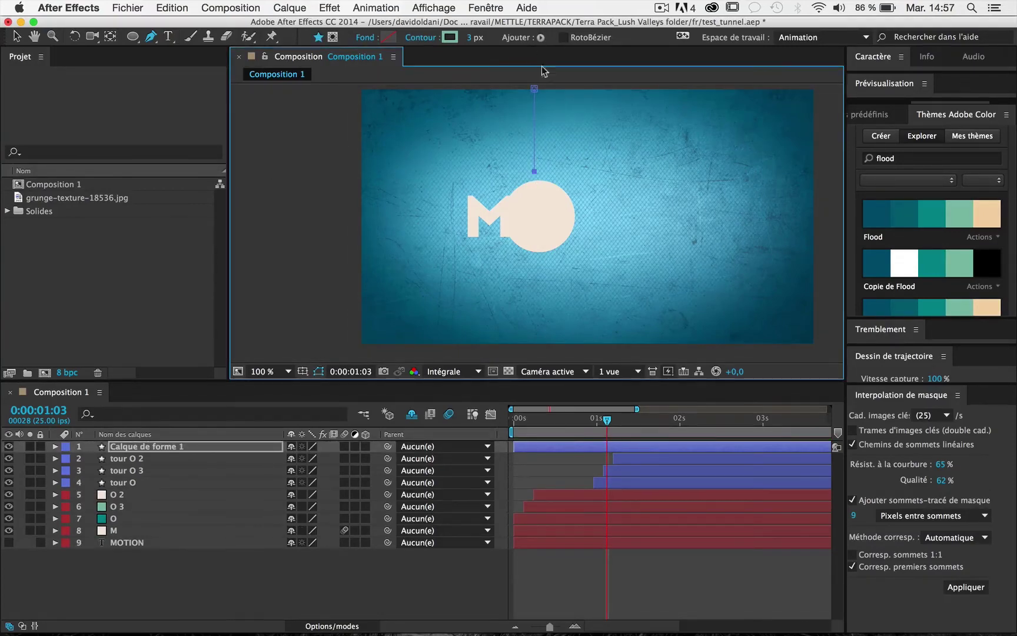
pyautogui.click(235, 583)
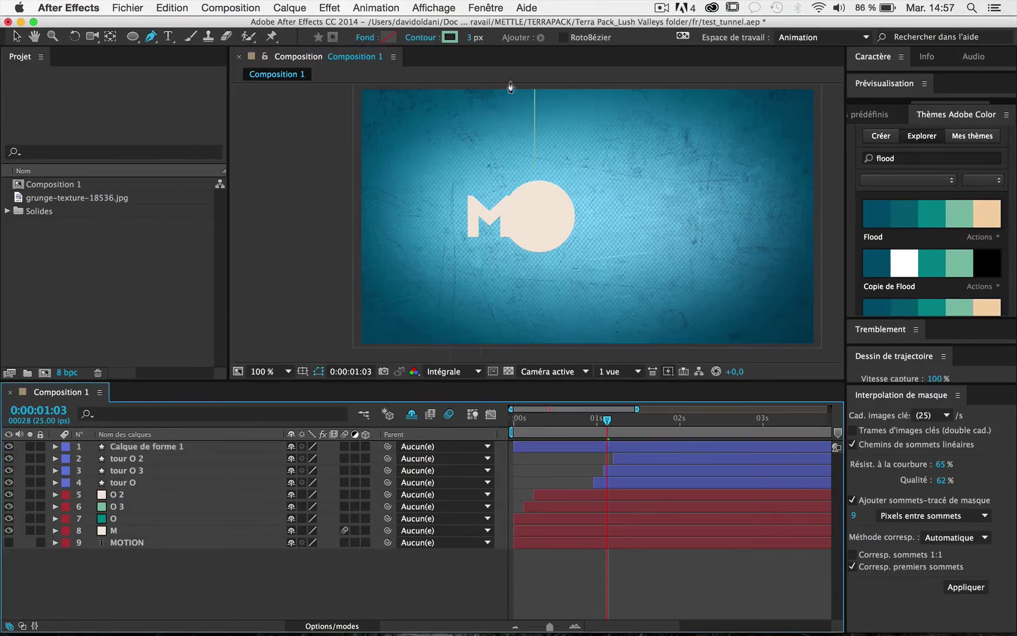
# - Thicken the line's stroke and colour it with the O's cream
pyautogui.click(470, 38)
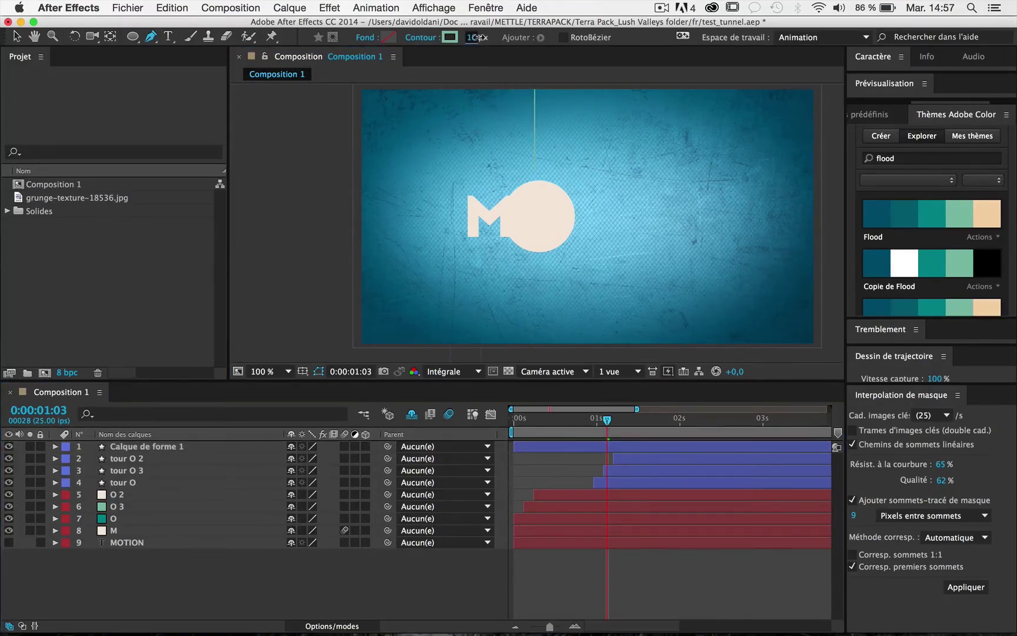
pyautogui.click(156, 445)
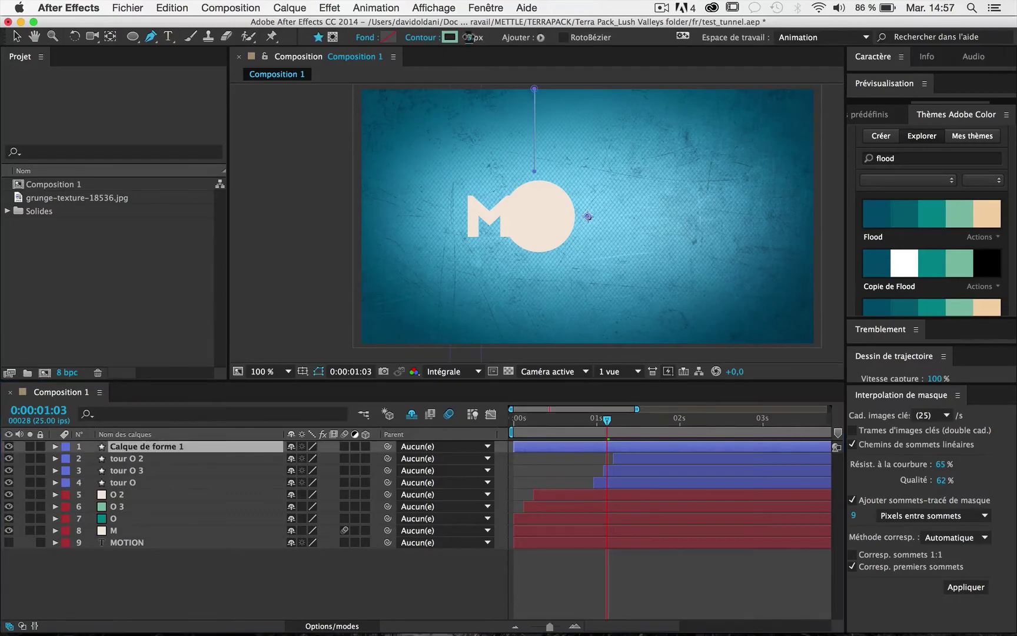
pyautogui.moveTo(470, 37); pyautogui.dragTo(472, 37)
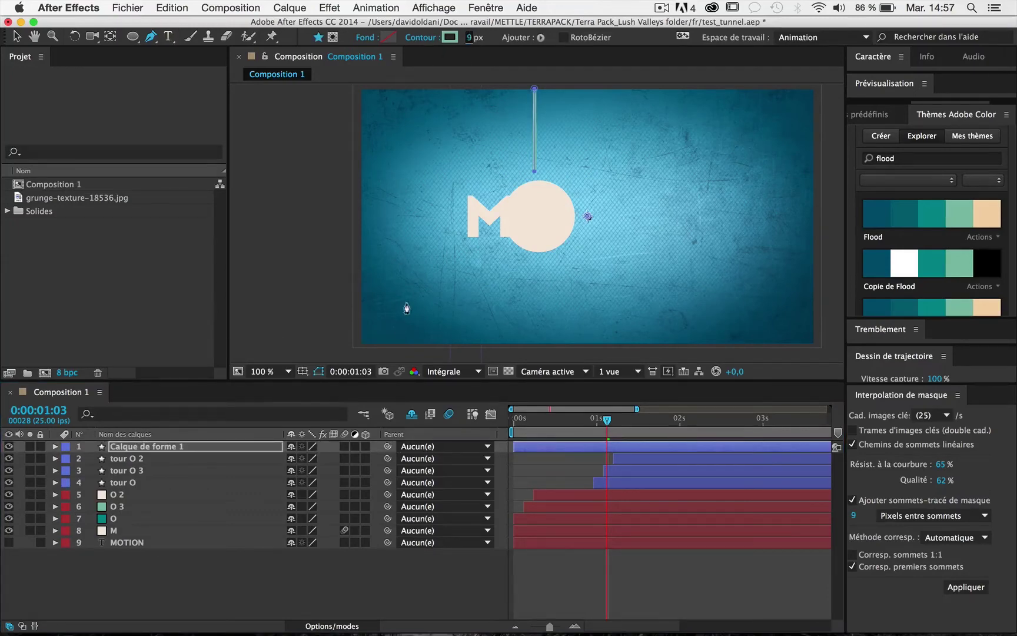
pyautogui.click(449, 37)
pyautogui.click(298, 164)
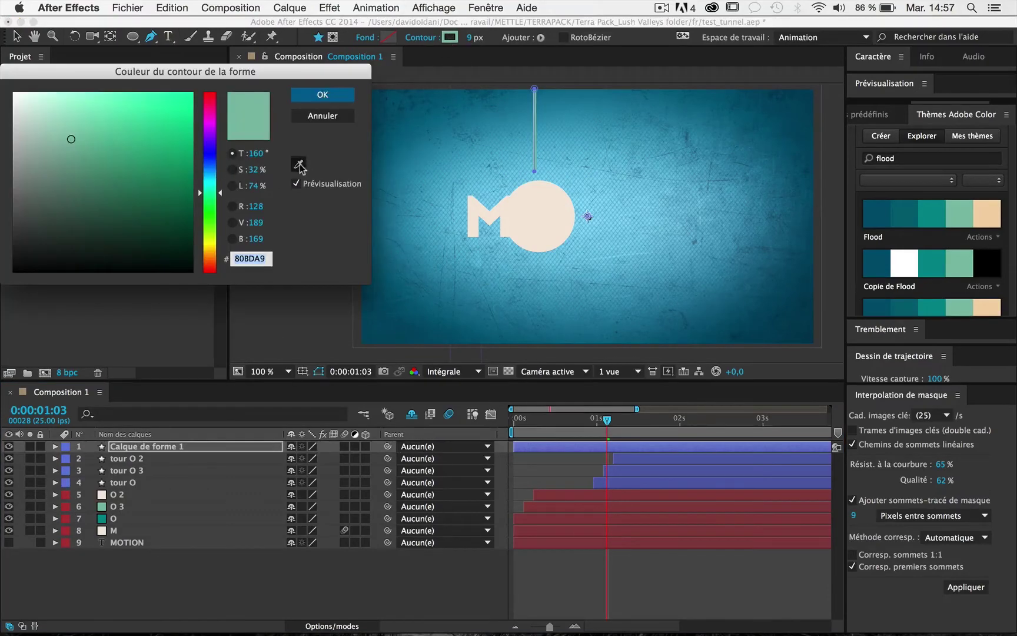
pyautogui.click(541, 213)
pyautogui.press('Return')
pyautogui.click(256, 572)
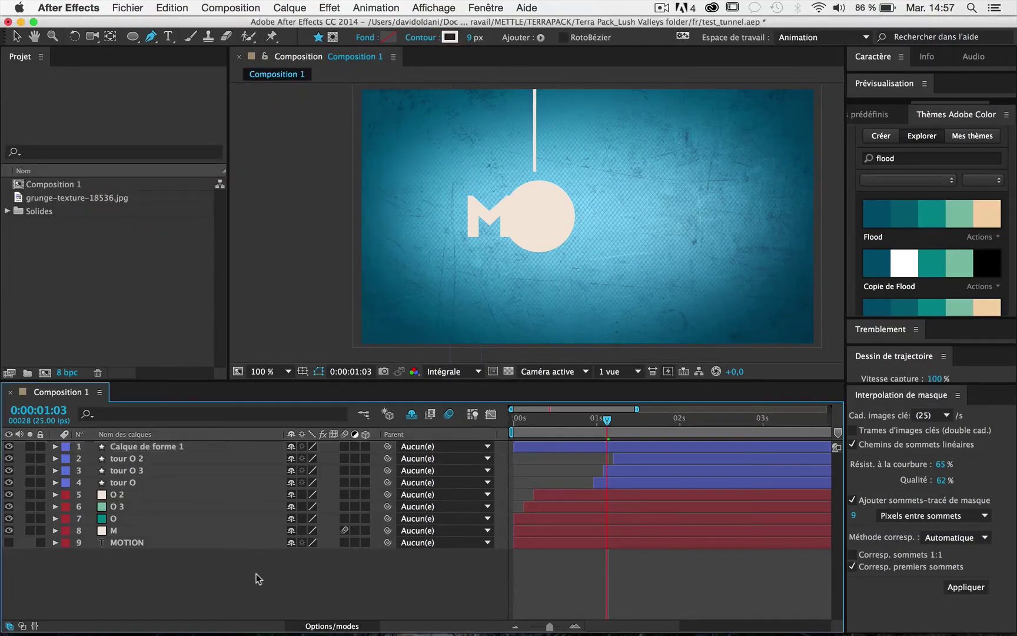
# - Rename the Calque de forme 1 shape layer to 'eclat'
pyautogui.click(163, 447)
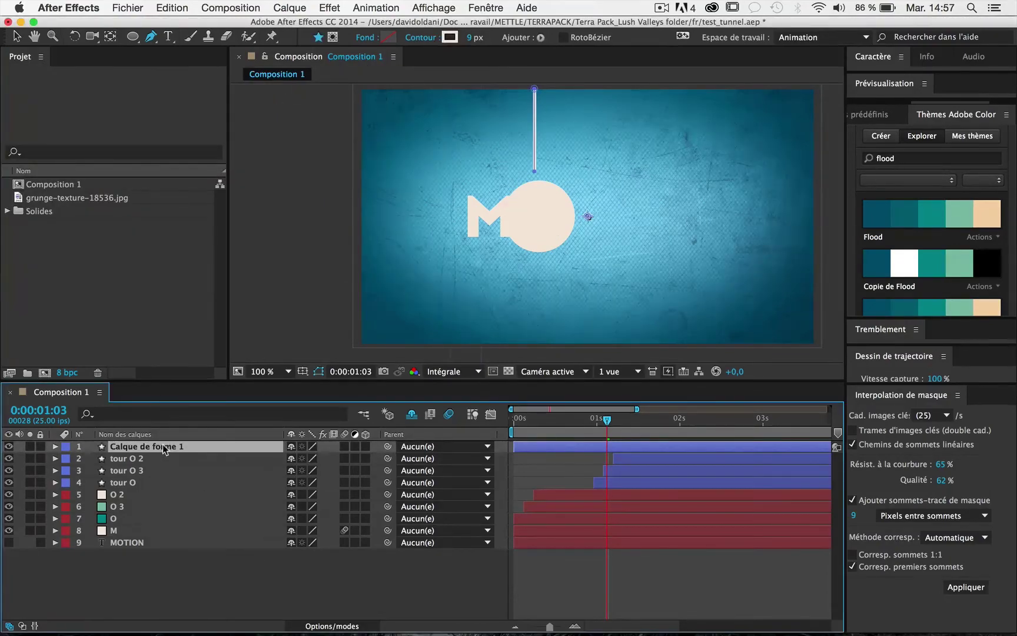
pyautogui.press('Return')
pyautogui.write('e')
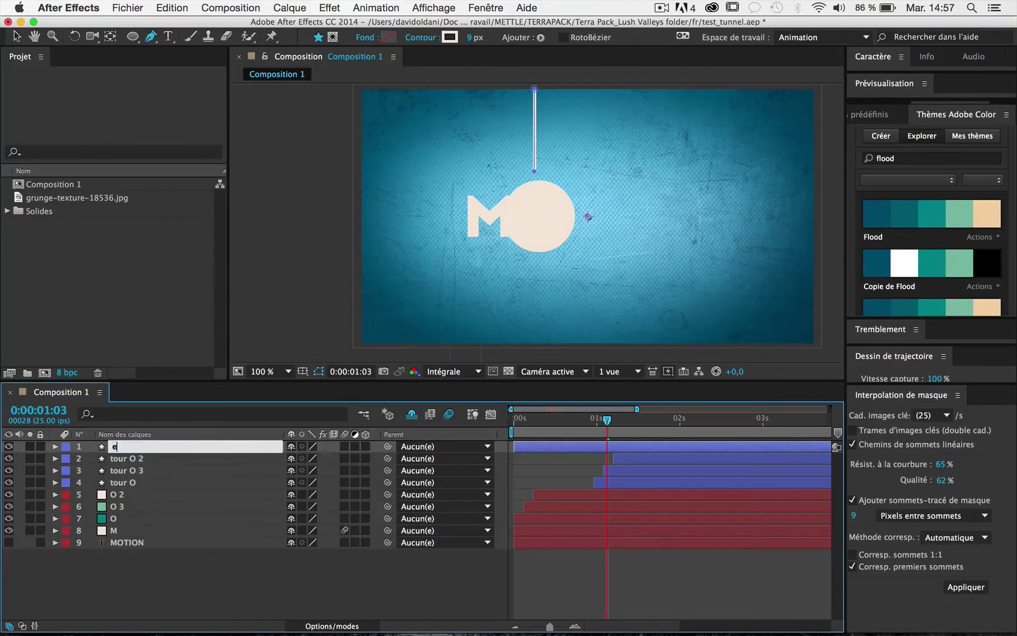
pyautogui.write('clat')
pyautogui.press('Return')
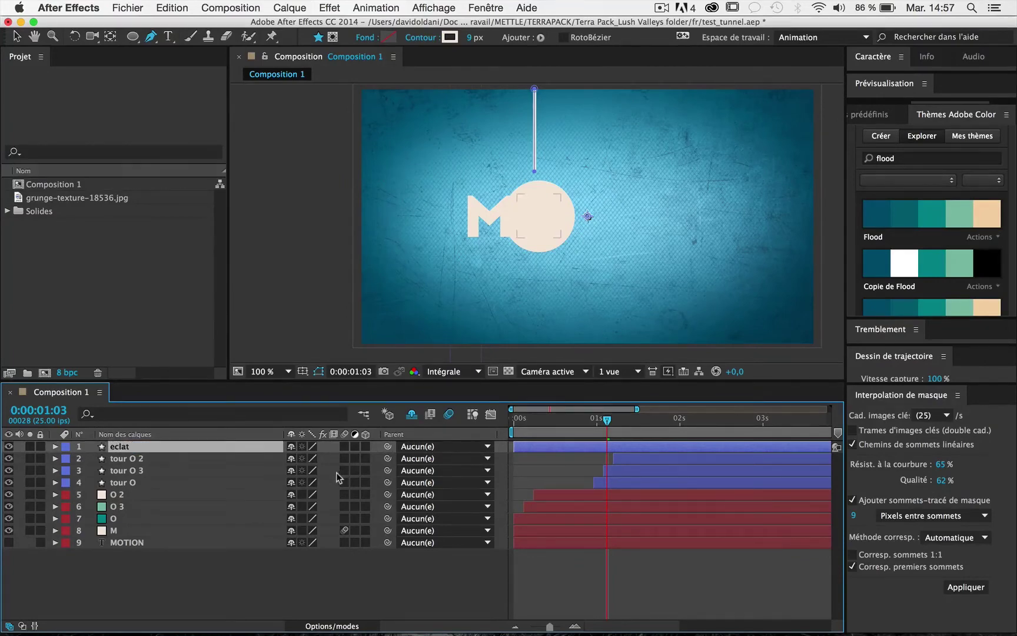
pyautogui.click(55, 447)
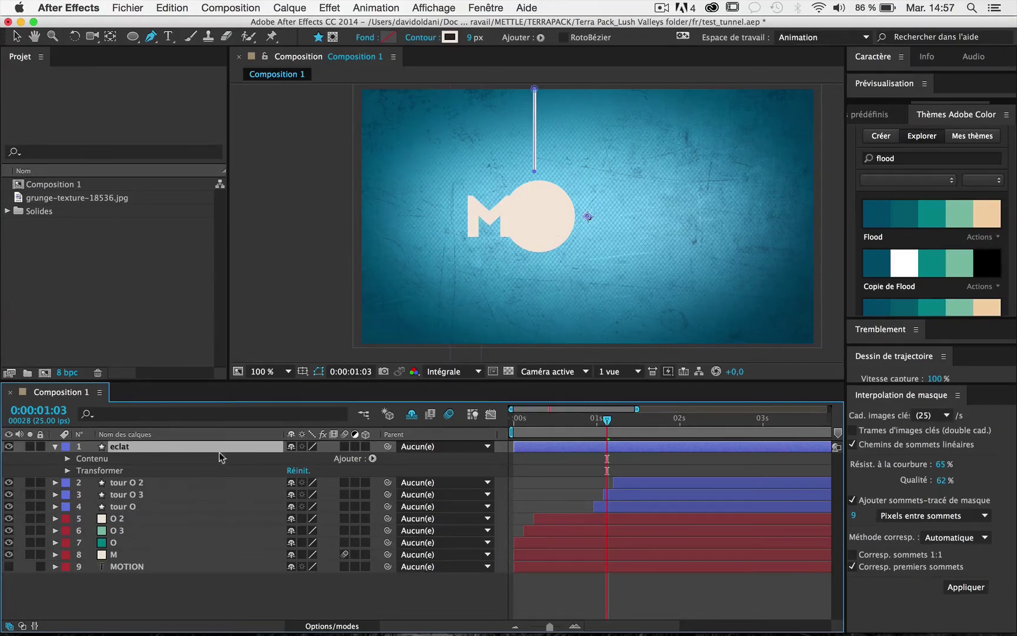
# - Extend the eclat line by dragging its top point higher above the O
pyautogui.click(68, 459)
pyautogui.click(98, 471)
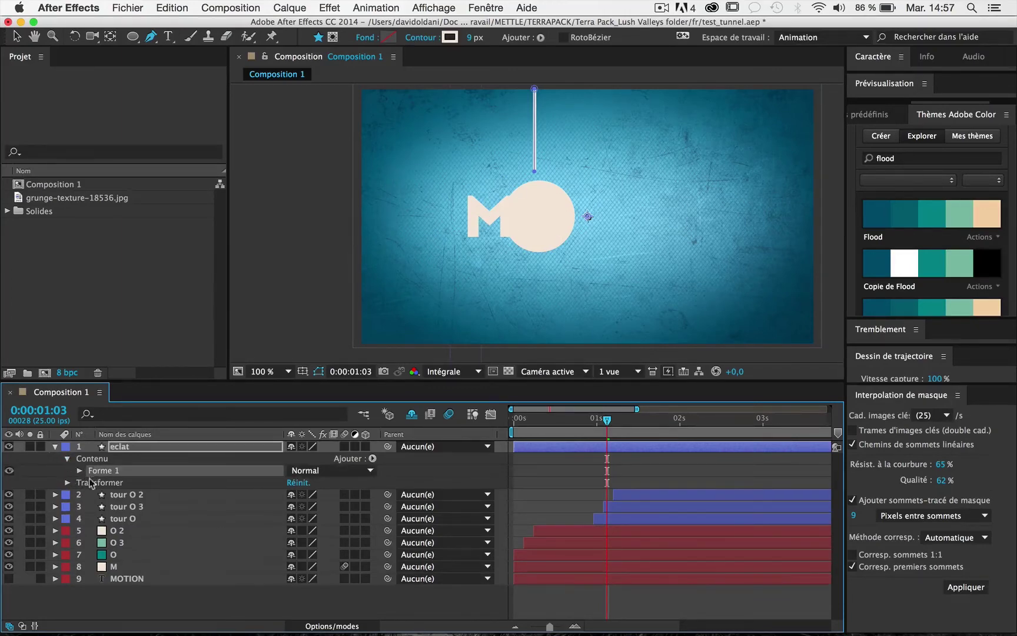
pyautogui.click(85, 460)
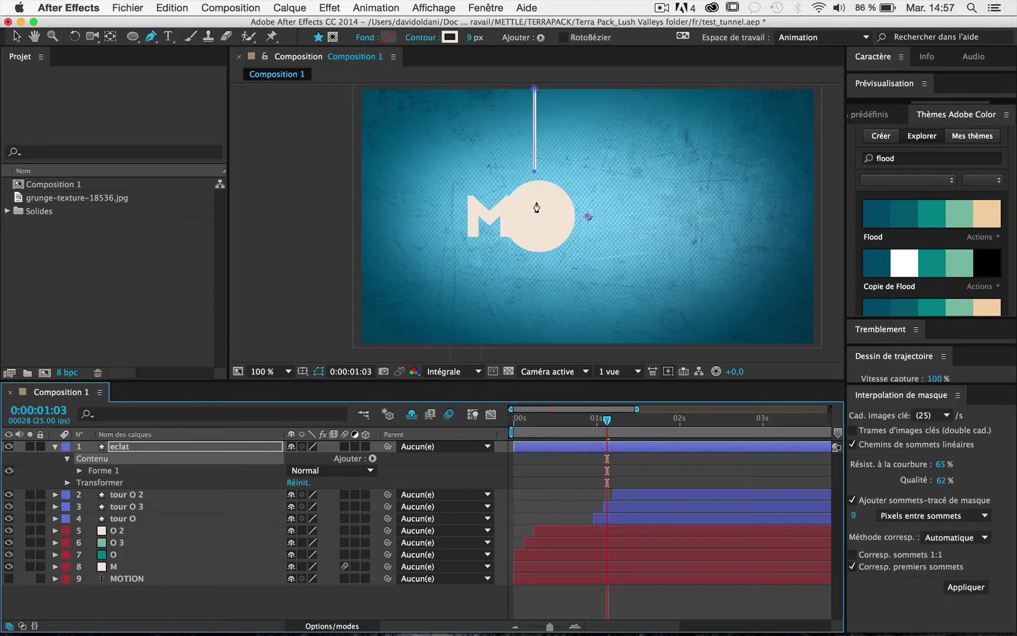
pyautogui.moveTo(529, 135); pyautogui.dragTo(535, 190)
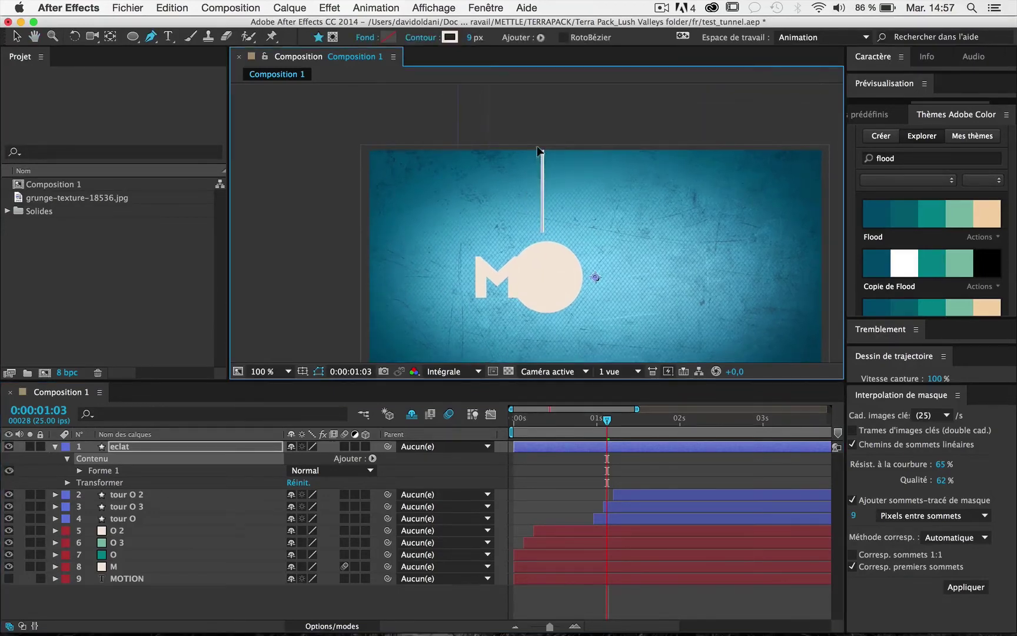
pyautogui.click(110, 470)
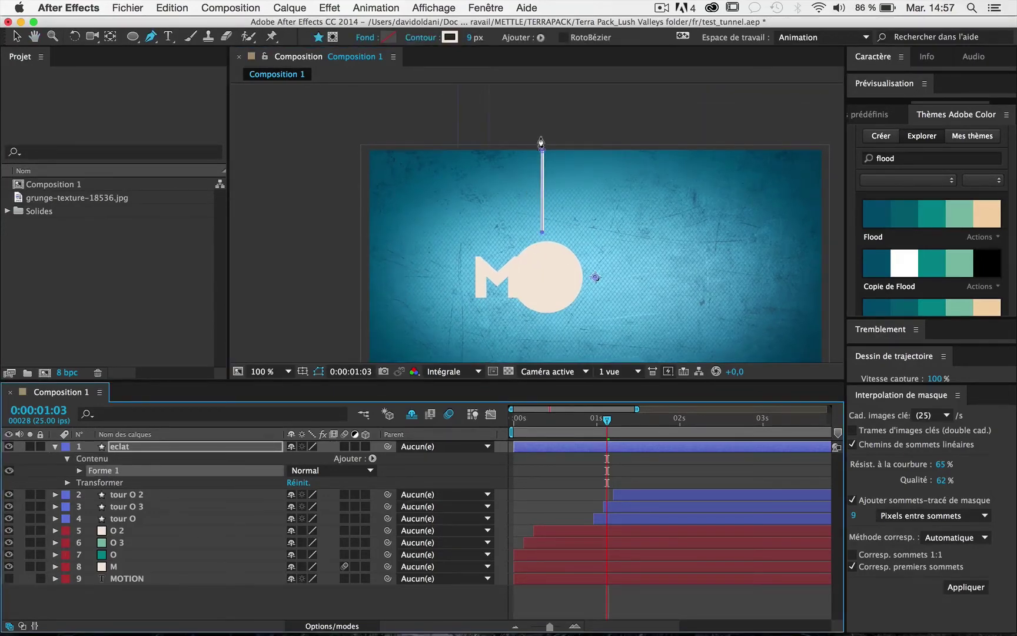
pyautogui.moveTo(540, 144); pyautogui.dragTo(542, 120)
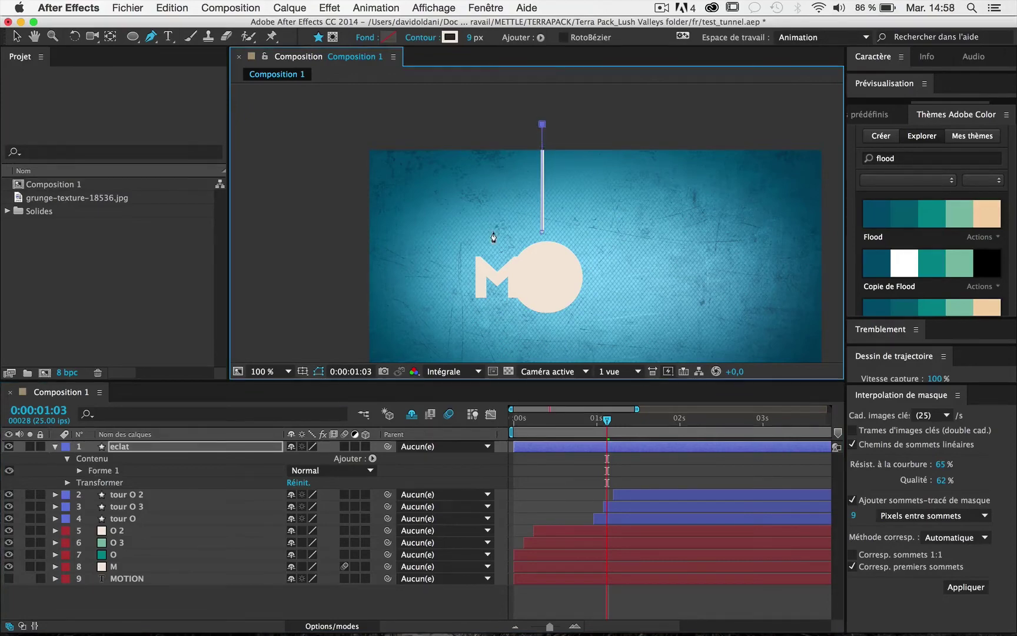
# - Add a Raccorder les tracés trim operation to eclat's Contenu group
pyautogui.click(204, 461)
pyautogui.click(372, 458)
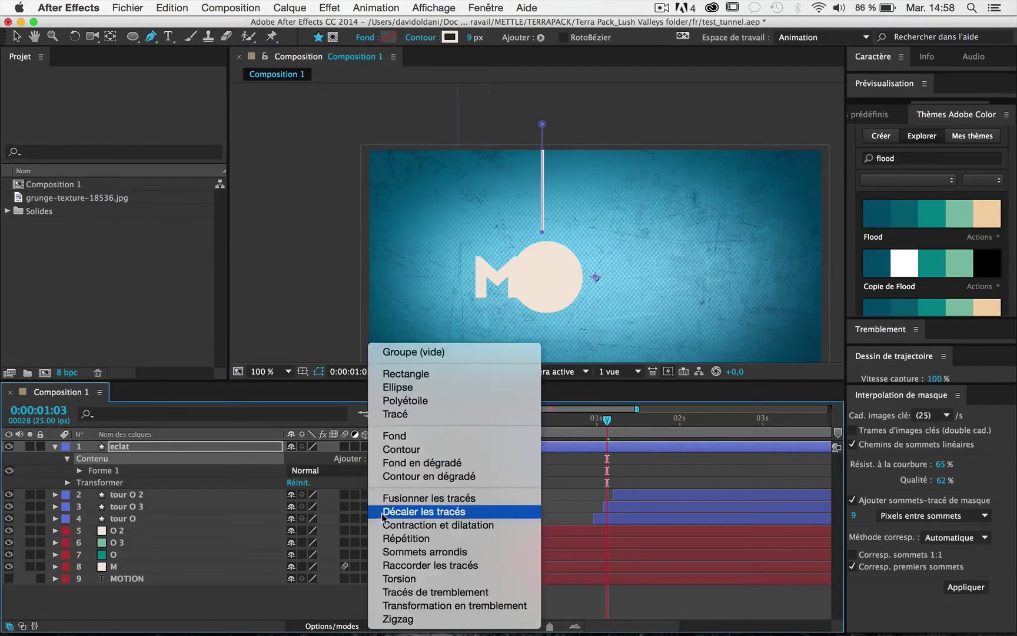
pyautogui.click(400, 565)
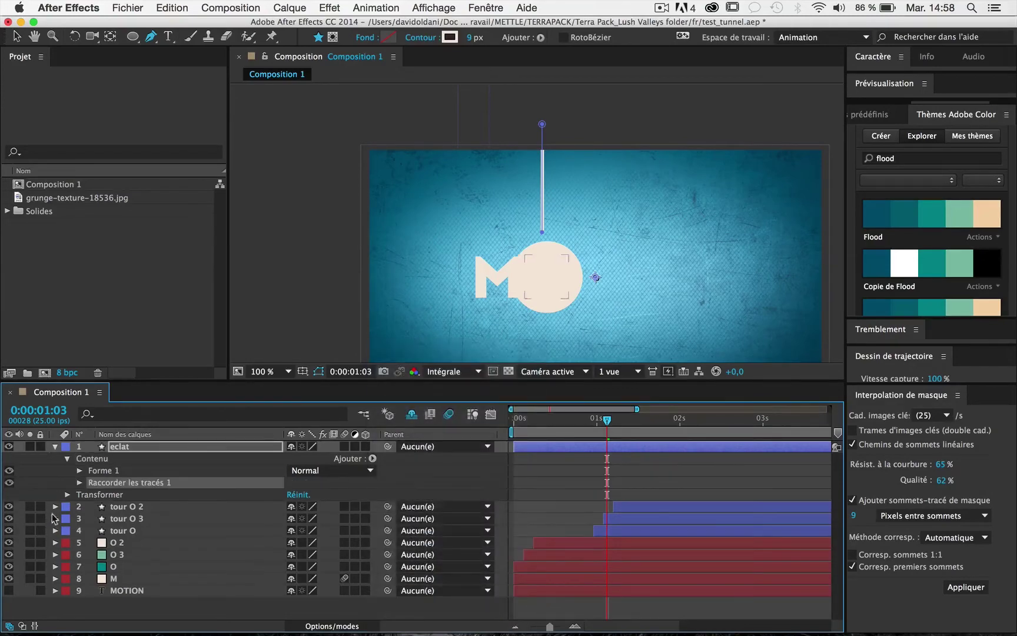
pyautogui.click(79, 482)
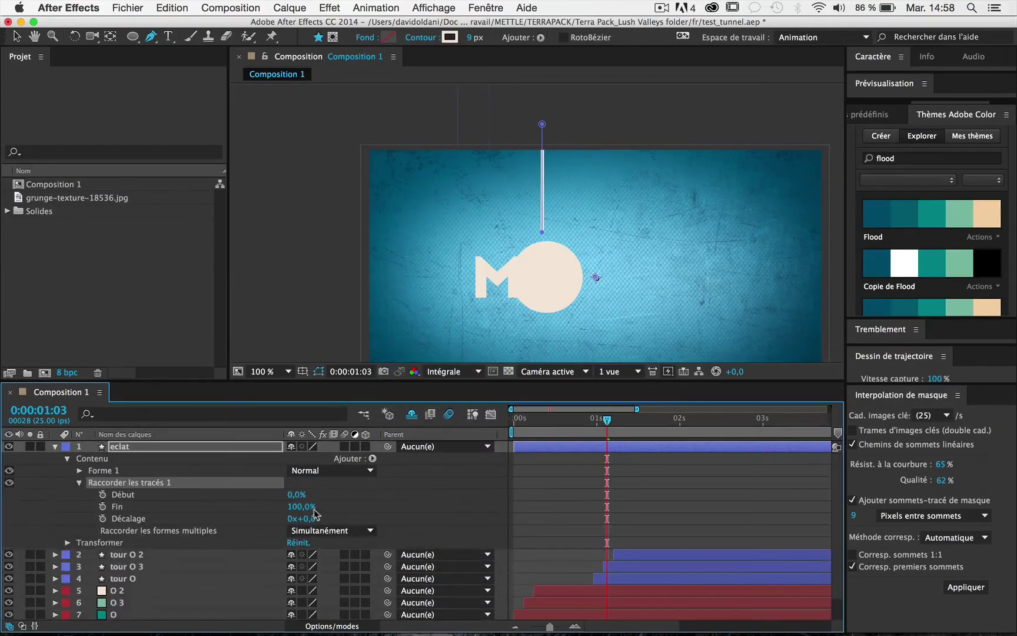
# - Set the eclat trim to Début 91%, Fin 78%, Décalage 0x+77°, starting the layer at 1s
pyautogui.moveTo(296, 495); pyautogui.dragTo(358, 493)
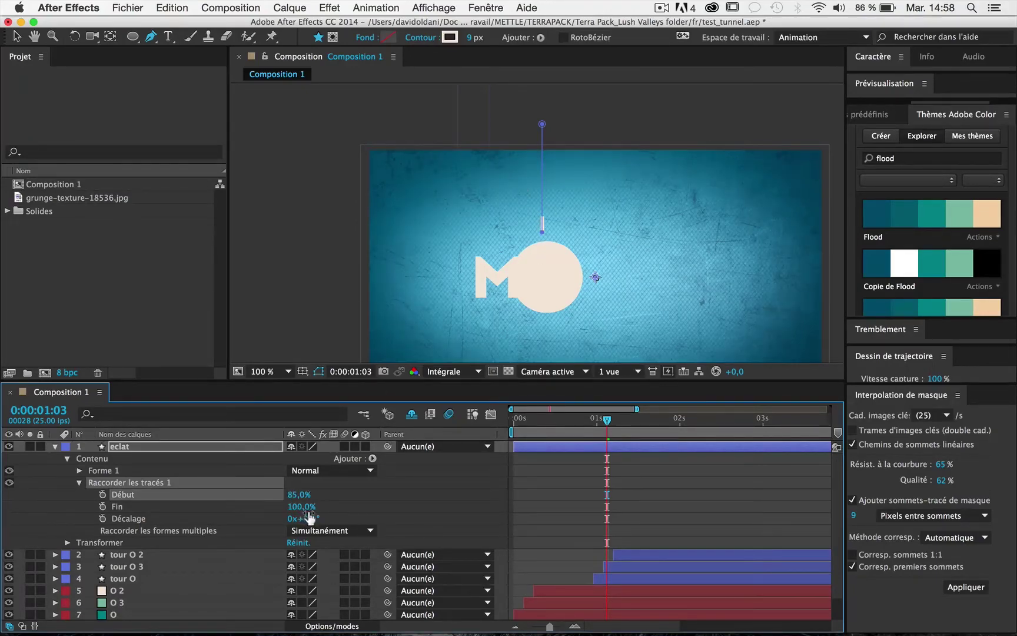
pyautogui.moveTo(293, 518); pyautogui.dragTo(29, 510)
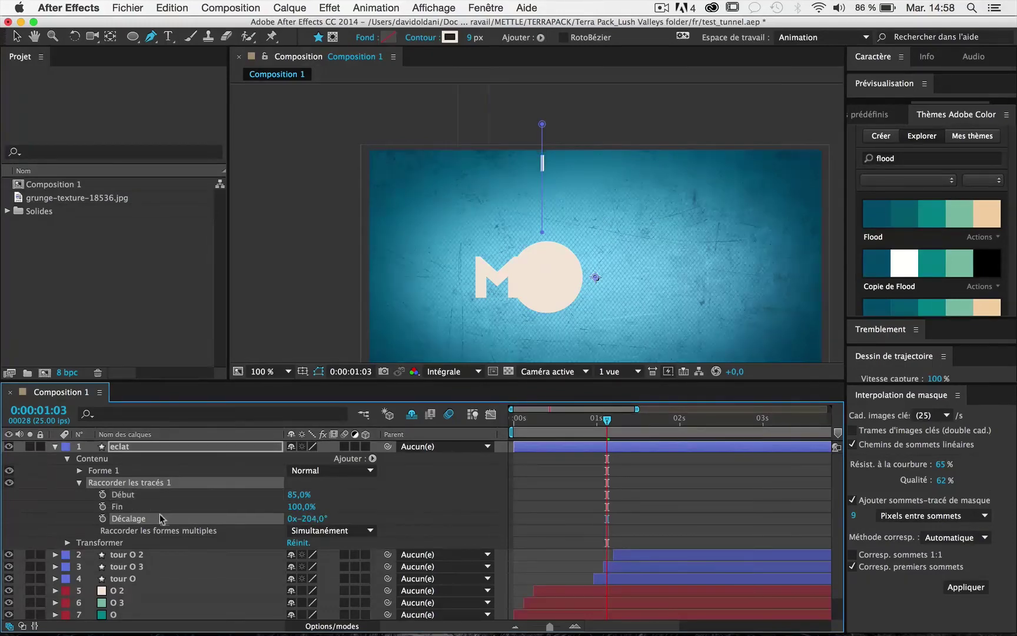
pyautogui.moveTo(294, 506)
pyautogui.mouseDown()
pyautogui.moveTo(287, 501)
pyautogui.moveTo(304, 490)
pyautogui.moveTo(252, 514)
pyautogui.moveTo(404, 517)
pyautogui.mouseUp()
pyautogui.moveTo(297, 506); pyautogui.dragTo(250, 523)
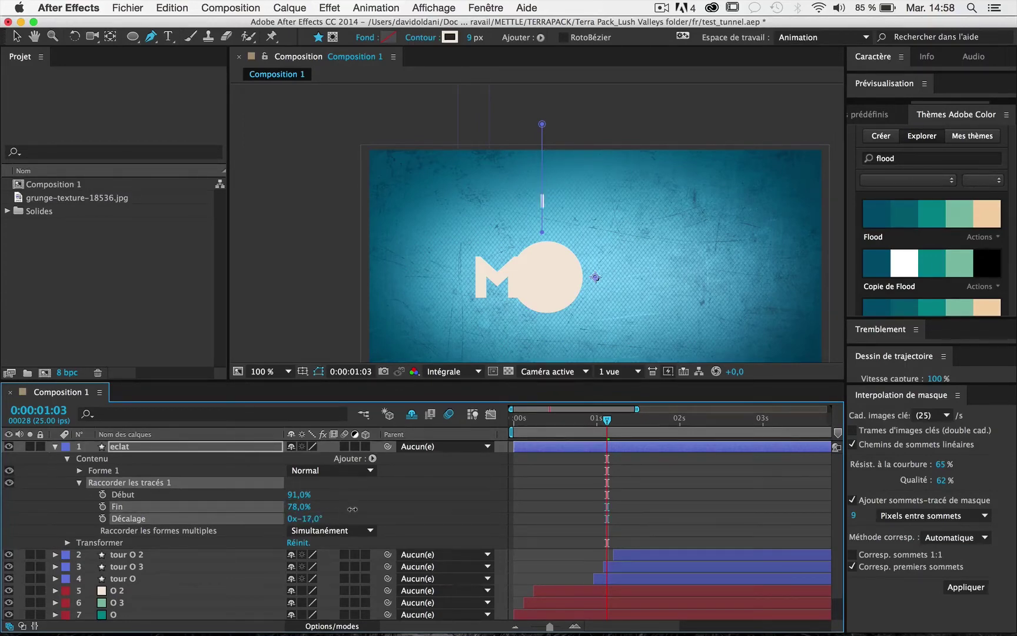
pyautogui.moveTo(250, 523); pyautogui.dragTo(382, 506)
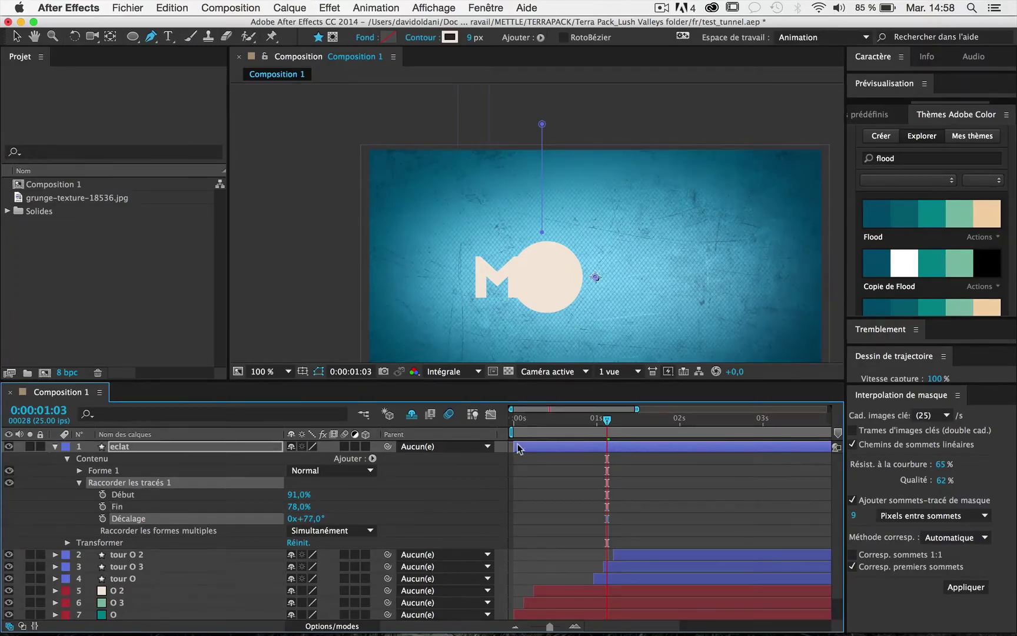
pyautogui.moveTo(518, 447); pyautogui.dragTo(599, 445)
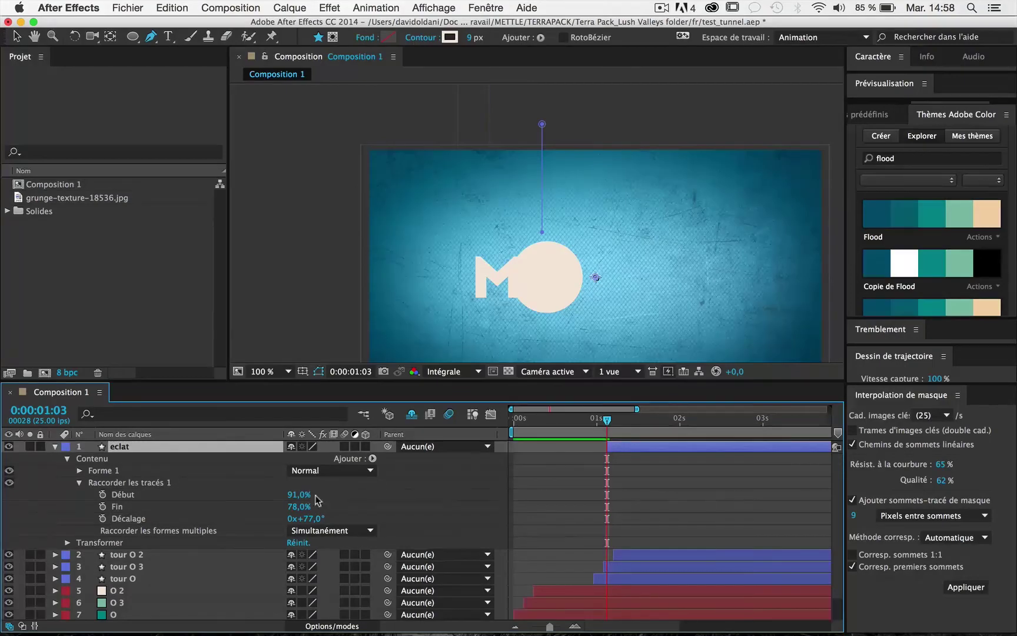
# - Keyframe the eclat Décalage from 0x+77° to 0x-281° just after one second
pyautogui.click(103, 518)
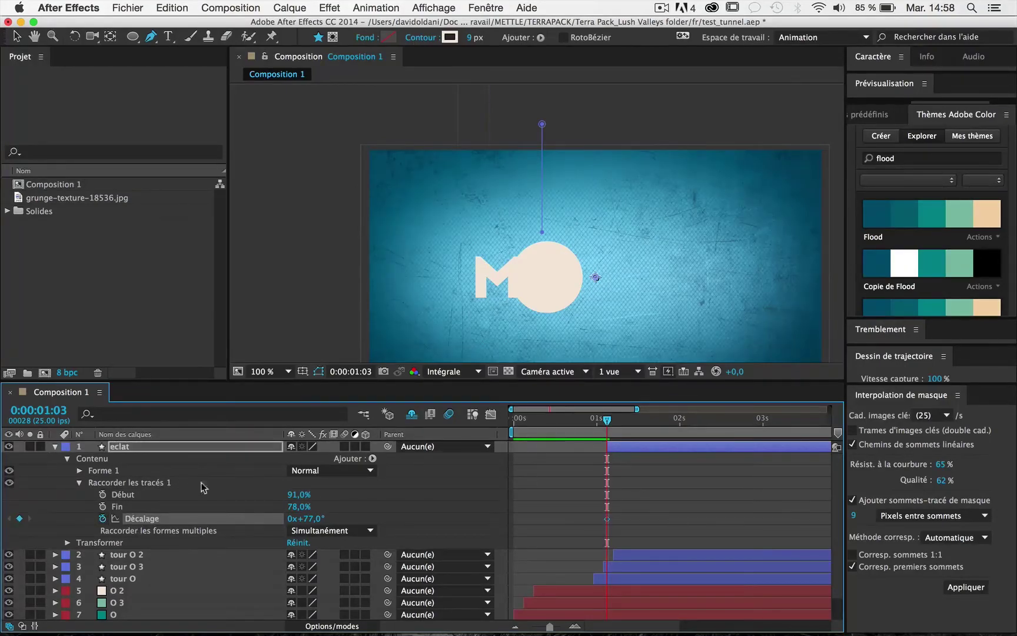
pyautogui.moveTo(612, 421); pyautogui.dragTo(631, 421)
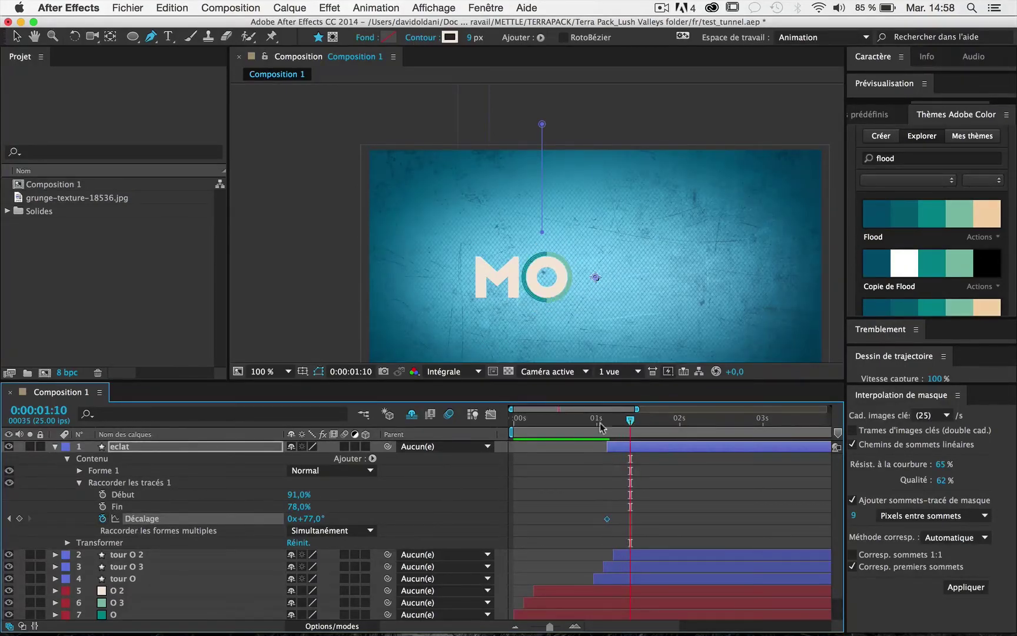
pyautogui.moveTo(306, 520); pyautogui.dragTo(175, 520)
pyautogui.click(603, 428)
pyautogui.press('space')
# - Preview the line sweeping around the O with the ring animation
pyautogui.press('space')
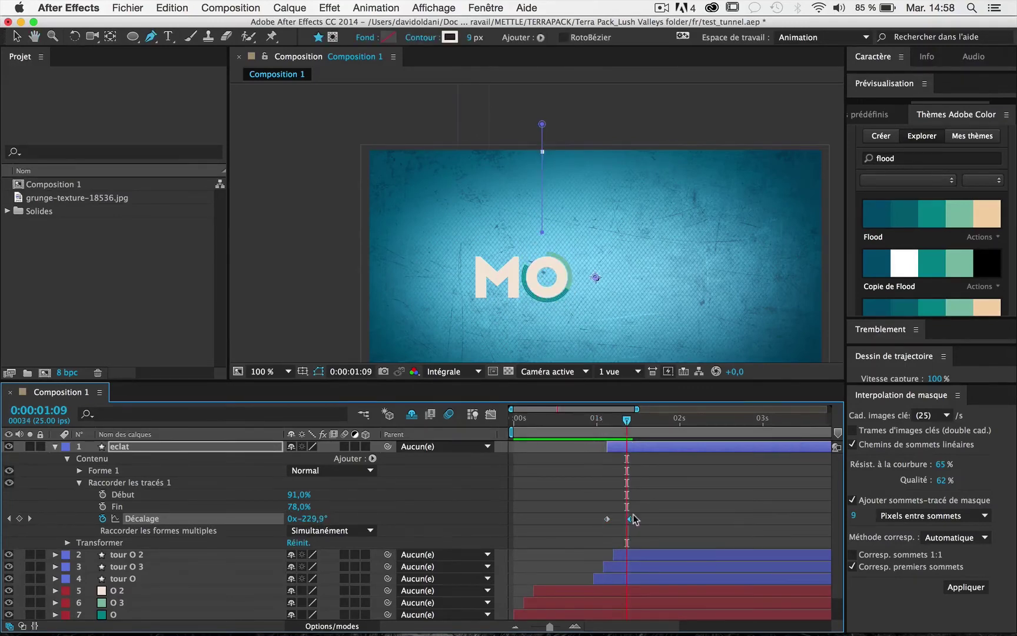
pyautogui.moveTo(629, 519); pyautogui.dragTo(621, 519)
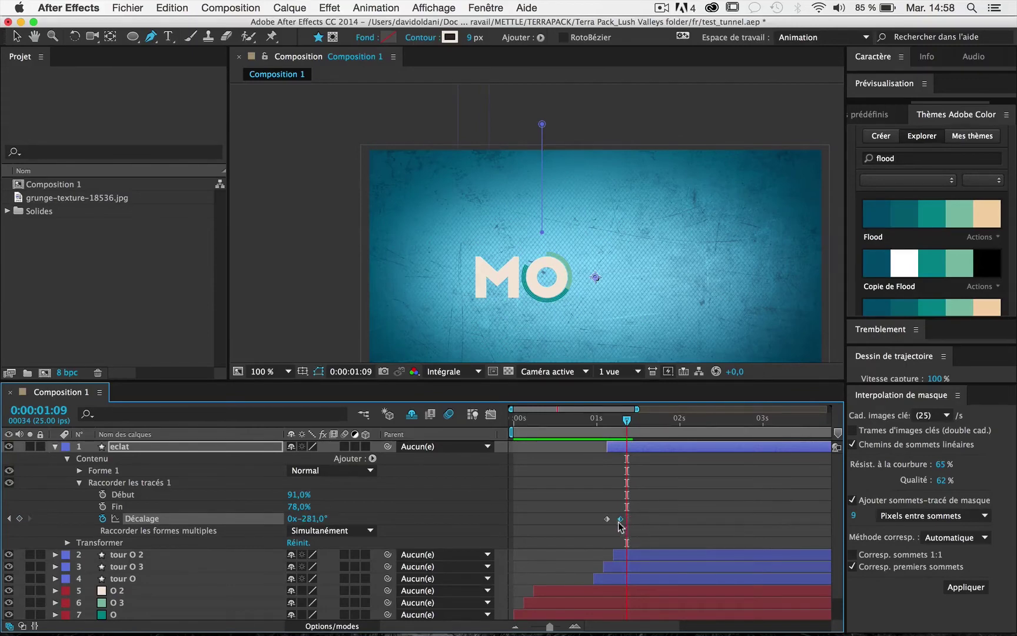
pyautogui.click(595, 422)
pyautogui.press('space')
pyautogui.click(343, 298)
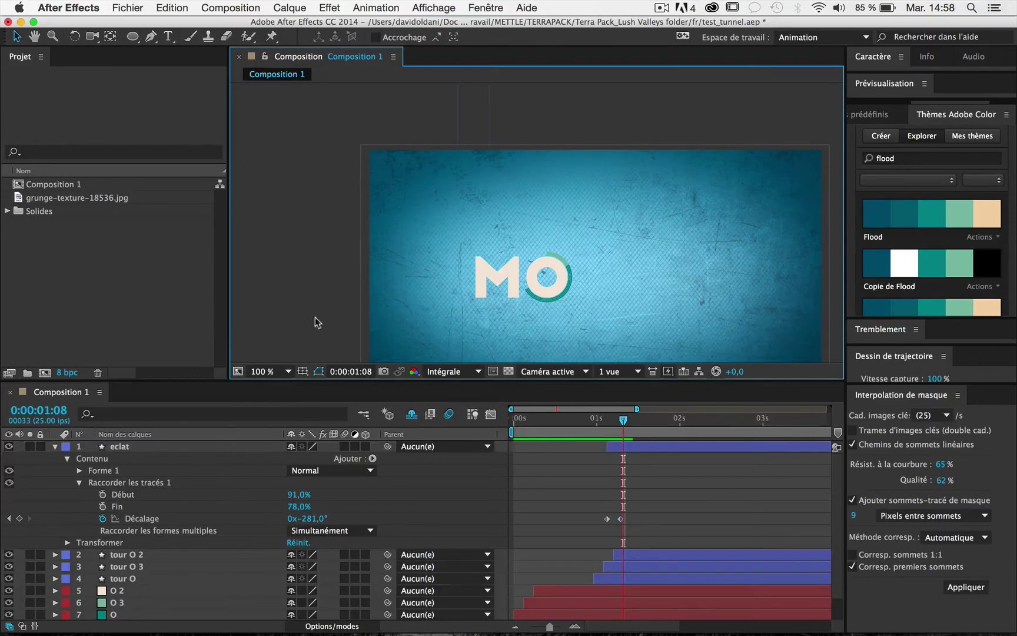
pyautogui.click(593, 421)
pyautogui.press('space')
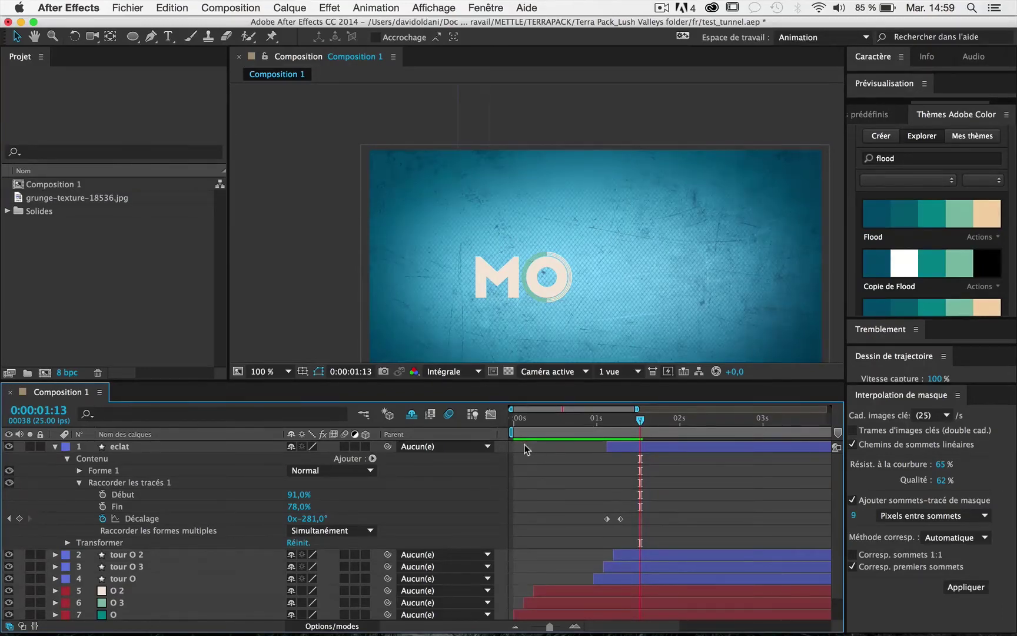
# - At the 1:03 Décalage keyframe, add keyframes for the Début and Fin trim values
pyautogui.click(607, 419)
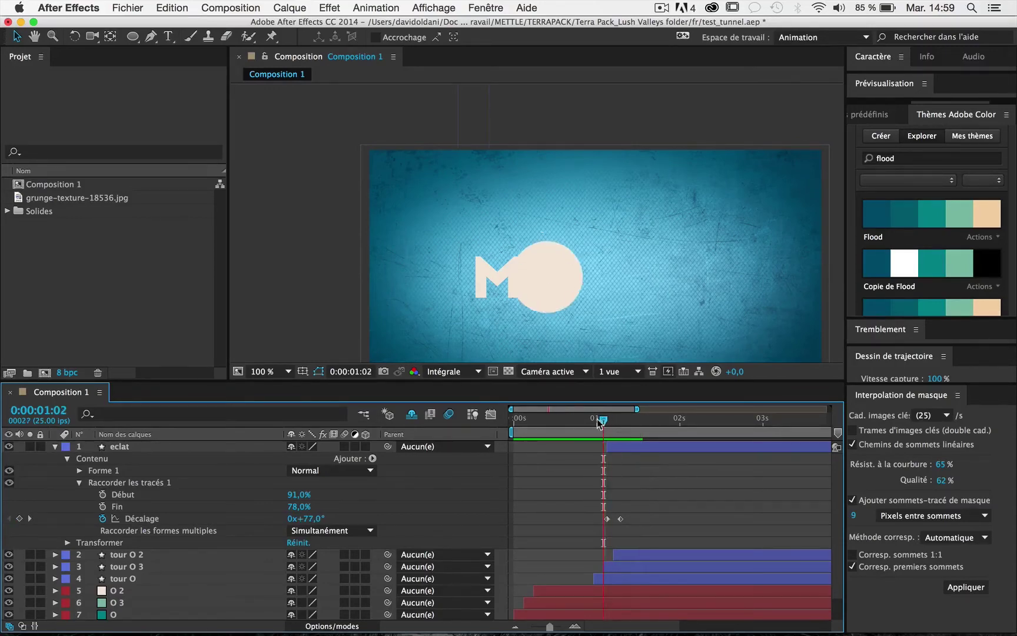
pyautogui.moveTo(606, 419); pyautogui.dragTo(617, 418)
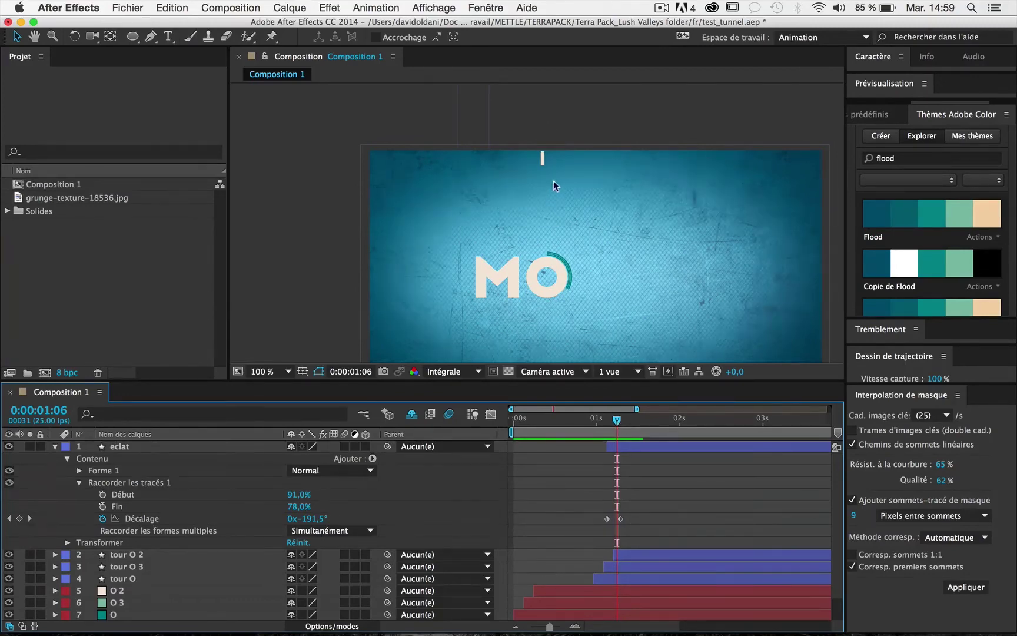
pyautogui.click(606, 418)
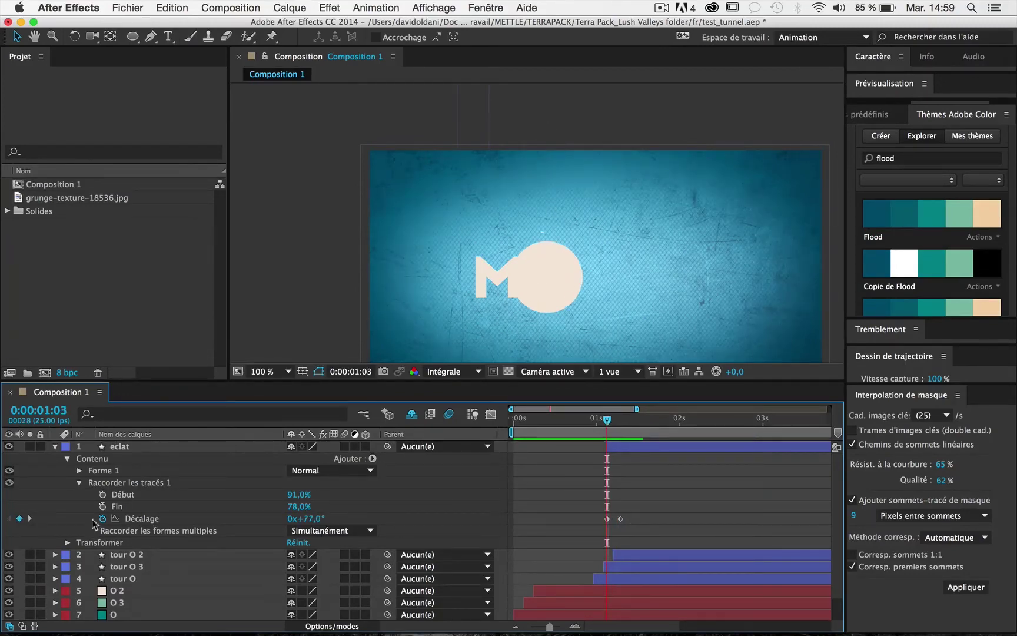
pyautogui.click(102, 494)
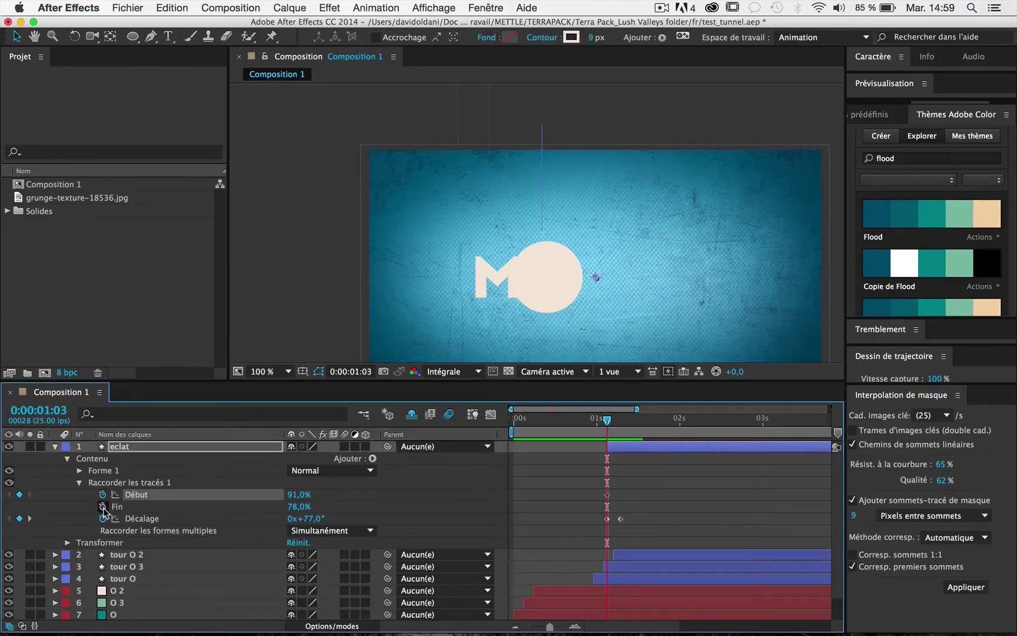
pyautogui.click(102, 507)
# - At 1:05, lower Début from 91% to 78% to match Fin so the ray vanishes
pyautogui.moveTo(601, 422); pyautogui.dragTo(612, 417)
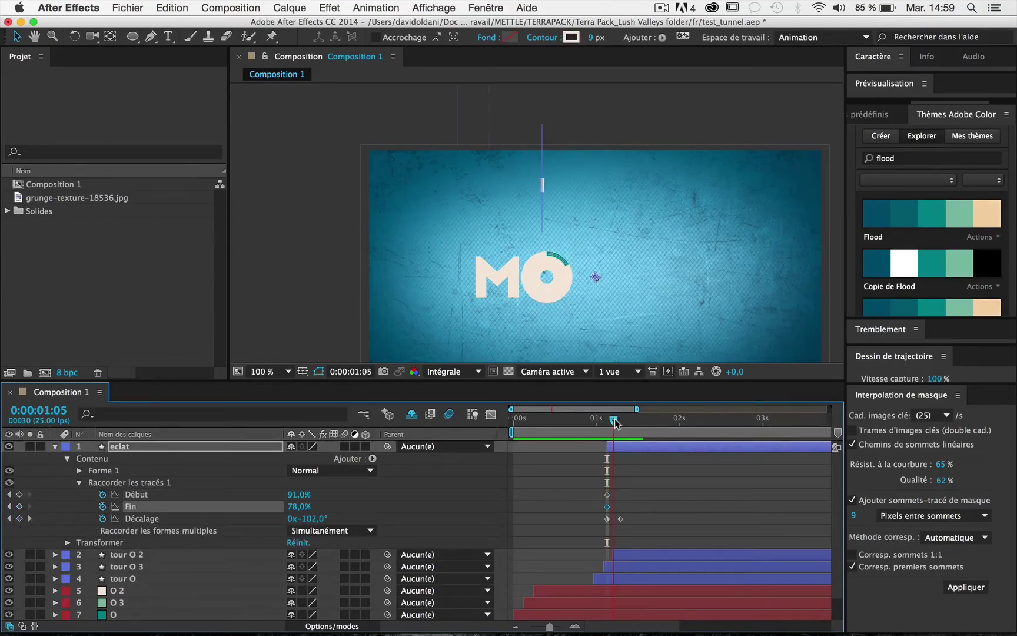
pyautogui.click(661, 7)
pyautogui.click(674, 53)
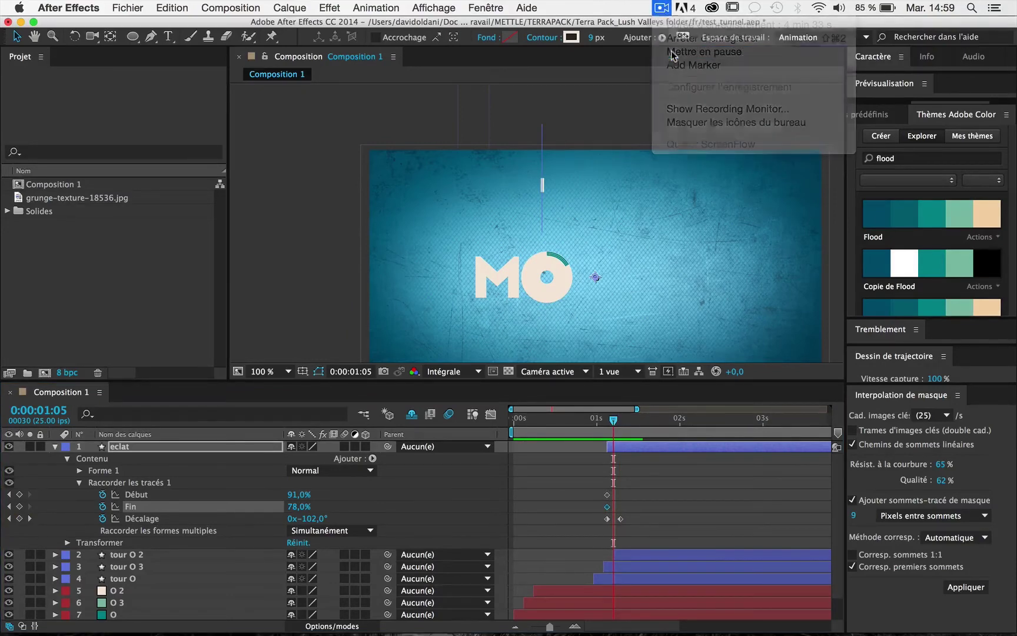
pyautogui.moveTo(306, 508)
pyautogui.mouseDown()
pyautogui.moveTo(299, 495)
pyautogui.moveTo(291, 507)
pyautogui.moveTo(299, 489)
pyautogui.mouseUp()
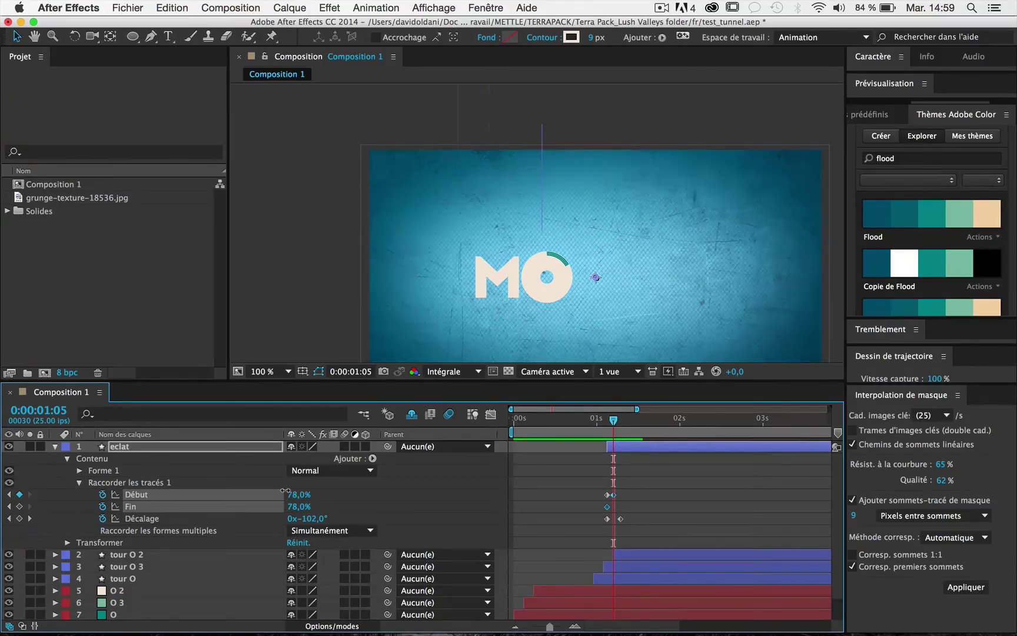
# - Select Début alone, shift its closing keyframe forward a frame and preview the retraction
pyautogui.click(285, 491)
pyautogui.moveTo(601, 428); pyautogui.dragTo(611, 428)
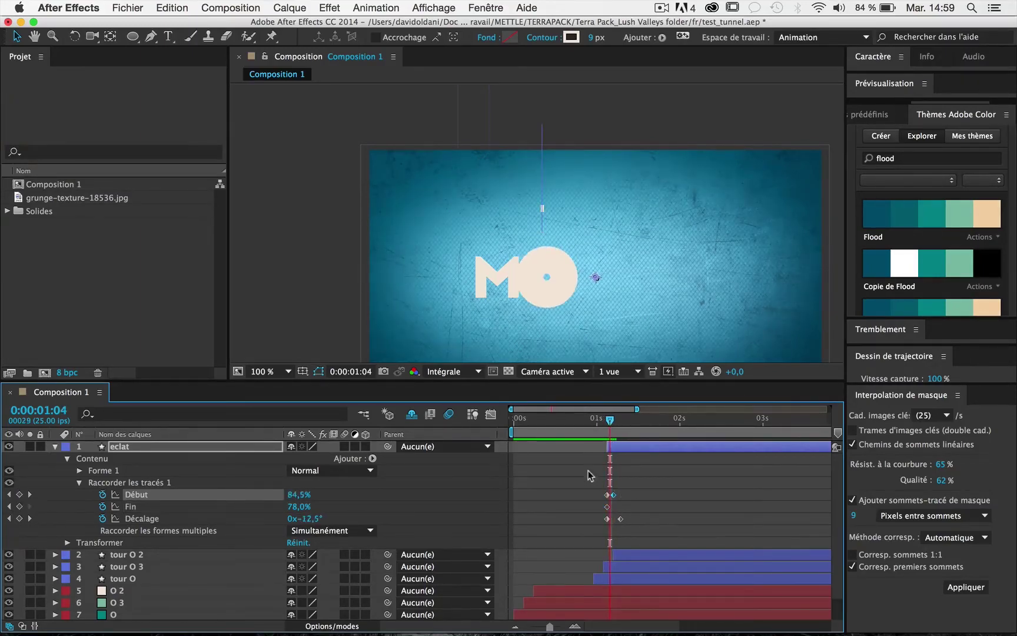
pyautogui.press('=')
pyautogui.press('=')
pyautogui.press('=')
pyautogui.press('=')
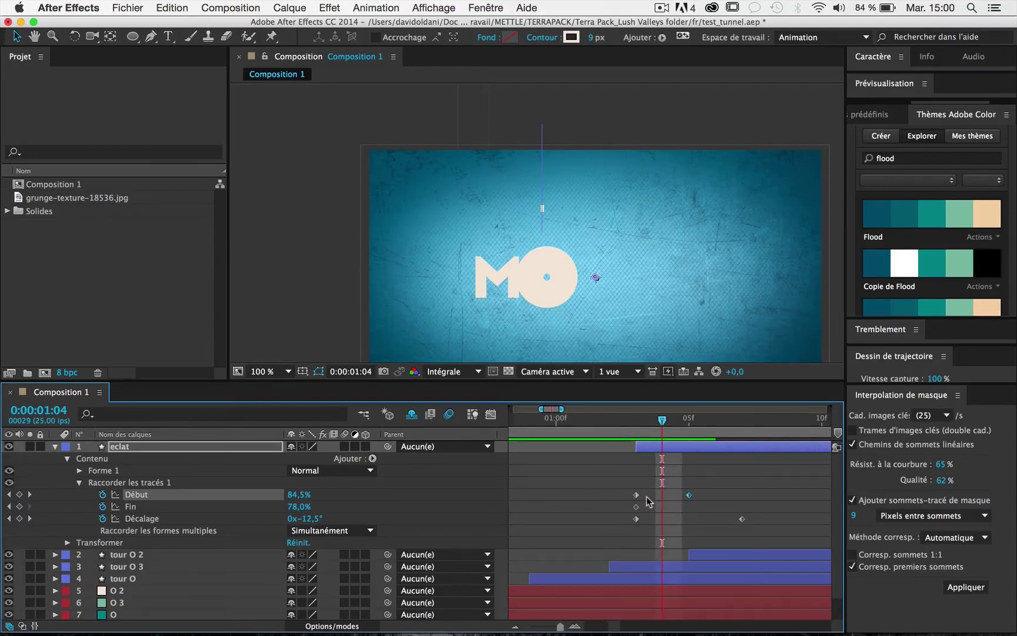
pyautogui.click(639, 495)
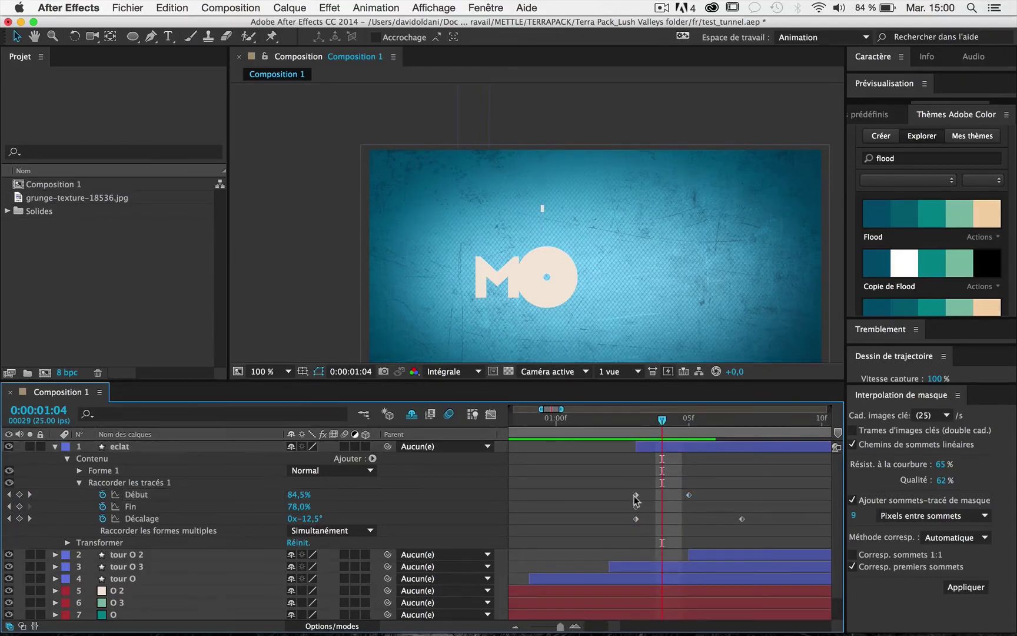
pyautogui.moveTo(636, 495); pyautogui.dragTo(661, 494)
pyautogui.click(612, 418)
pyautogui.press('space')
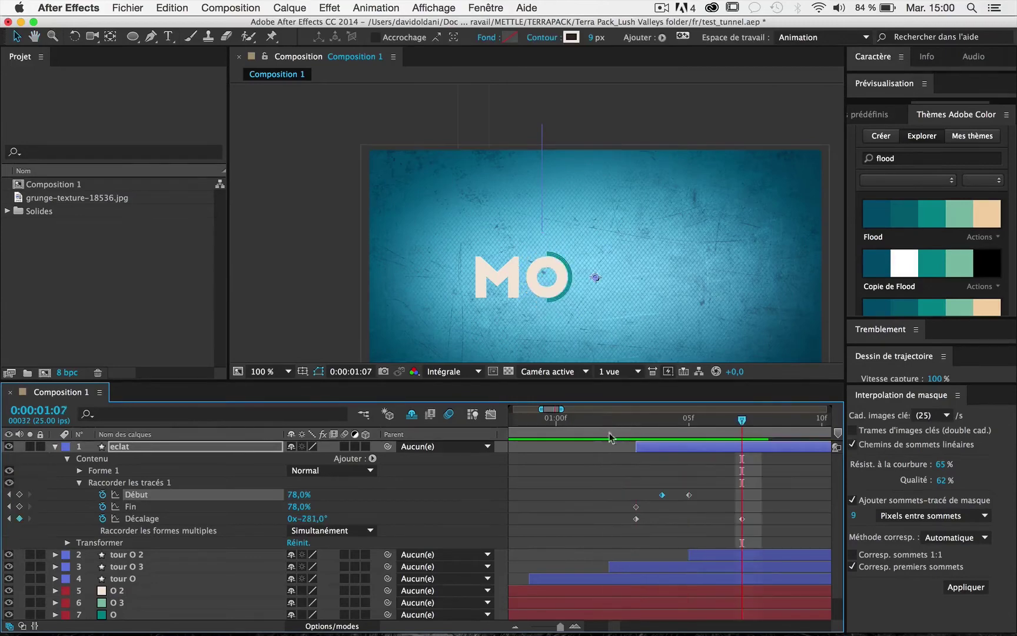
# - Retime the 78% Début keyframe so it sits at 1:06
pyautogui.moveTo(689, 495); pyautogui.dragTo(742, 495)
pyautogui.click(636, 419)
pyautogui.moveTo(636, 420); pyautogui.dragTo(688, 420)
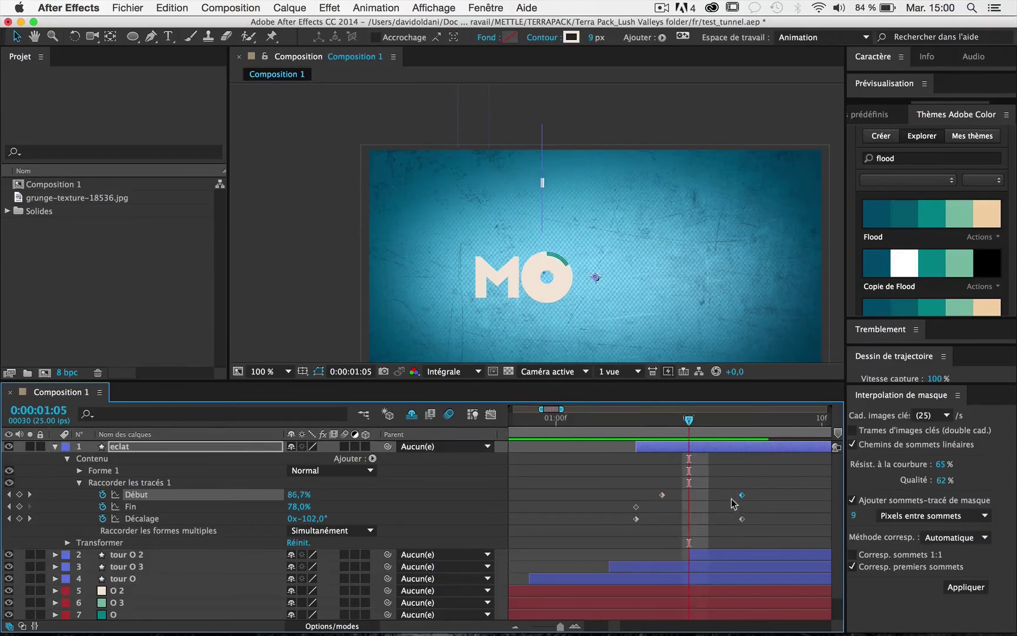
pyautogui.hotkey('alt', 'Left')
pyautogui.click(705, 431)
pyautogui.moveTo(661, 497); pyautogui.dragTo(637, 497)
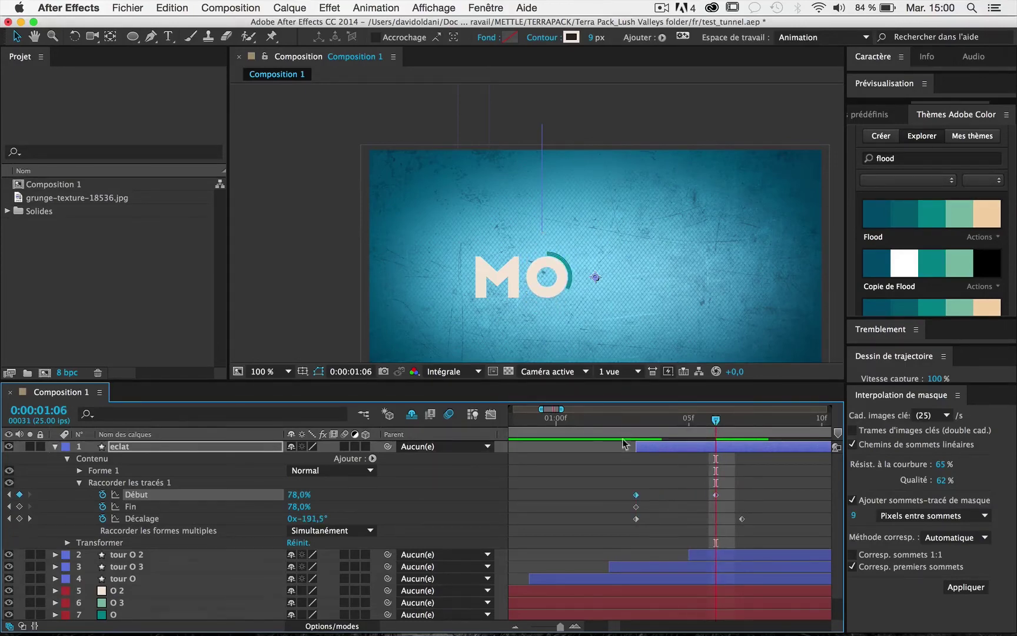
# - Review the later retraction, re-centre the logo and collapse Raccorder les tracés 1
pyautogui.moveTo(637, 419); pyautogui.dragTo(687, 419)
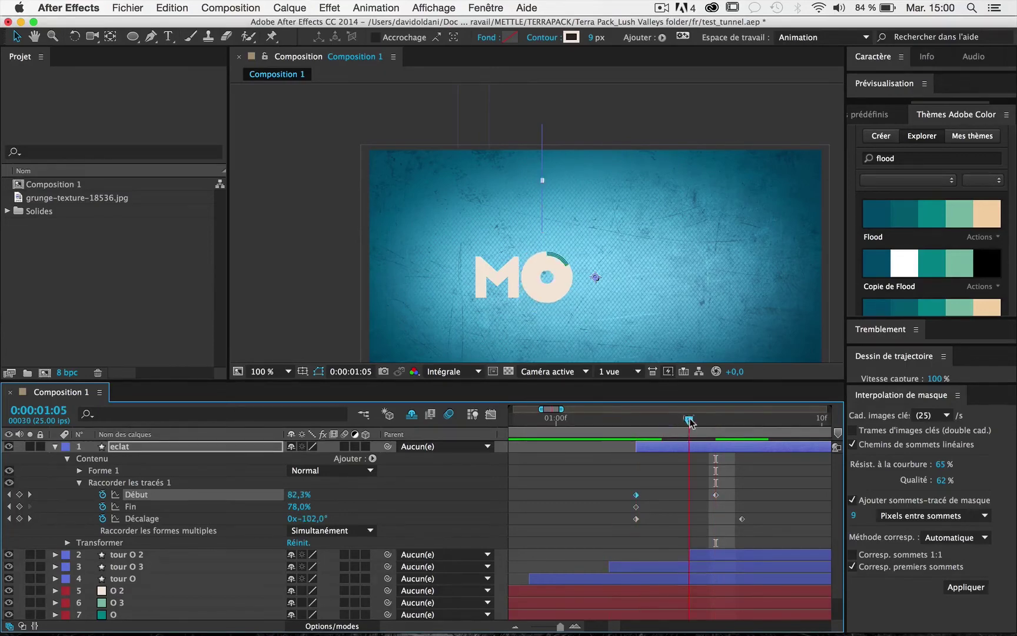
pyautogui.click(309, 328)
pyautogui.moveTo(617, 425); pyautogui.dragTo(693, 426)
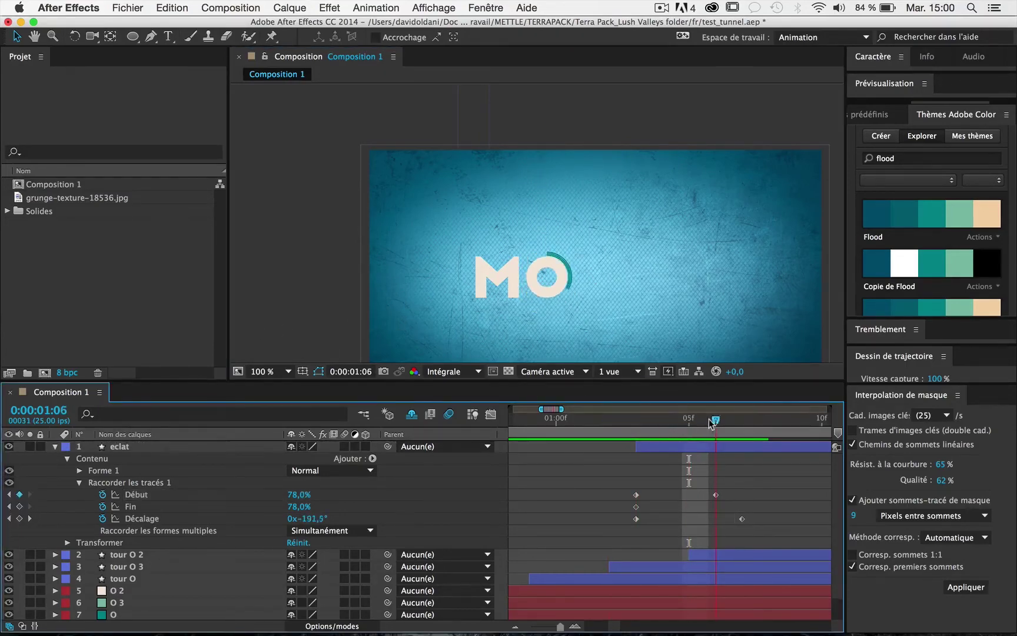
pyautogui.click(652, 435)
pyautogui.moveTo(569, 307); pyautogui.dragTo(553, 246)
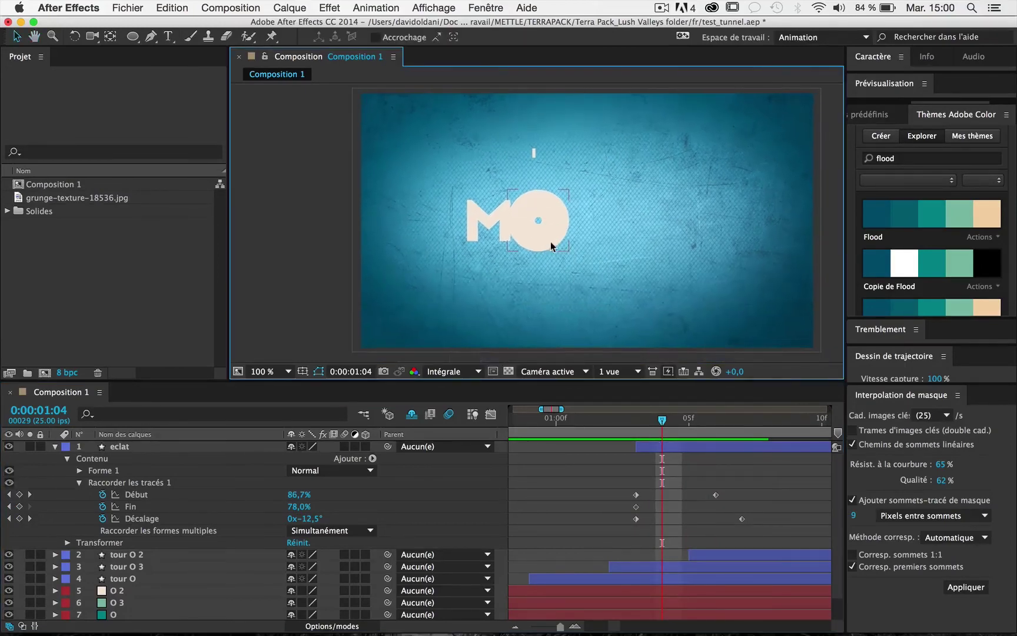
pyautogui.click(79, 483)
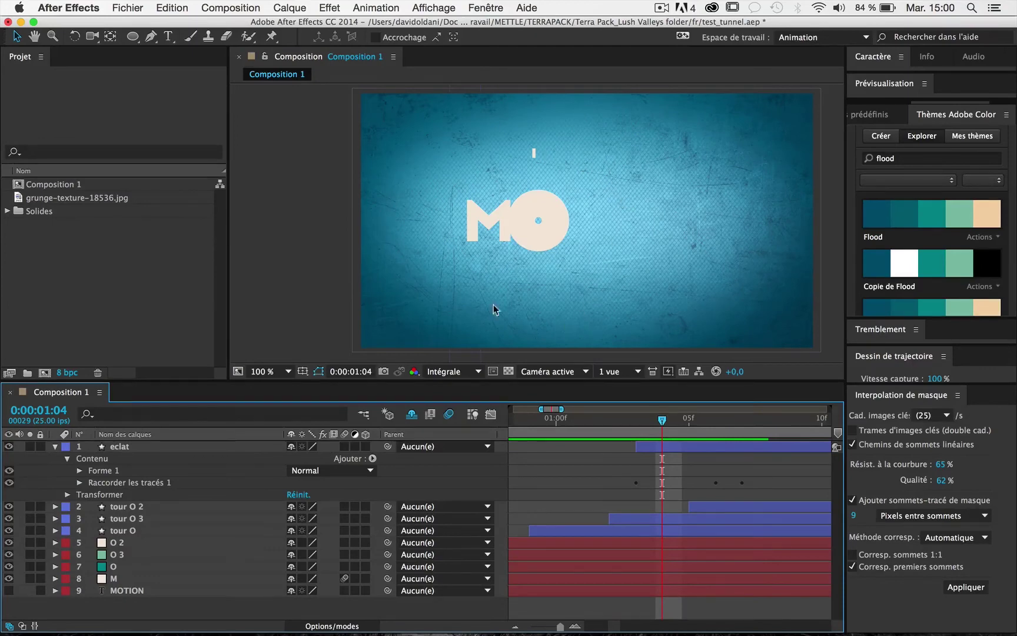
# - Add a Répétition repeater to the eclat contents and set the per-copy rotation to 40°
pyautogui.click(94, 459)
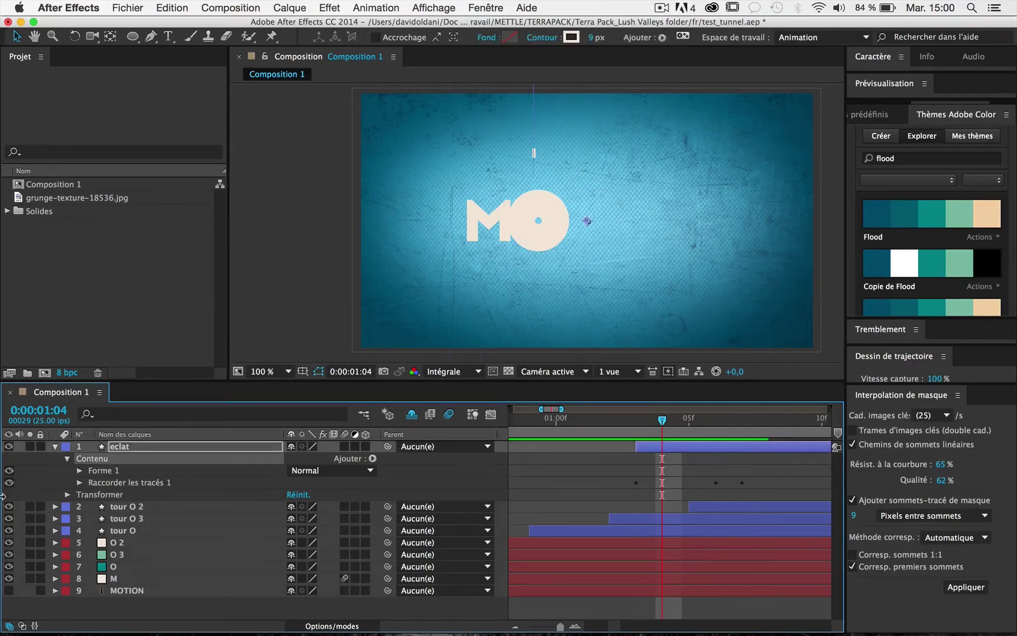
pyautogui.click(372, 458)
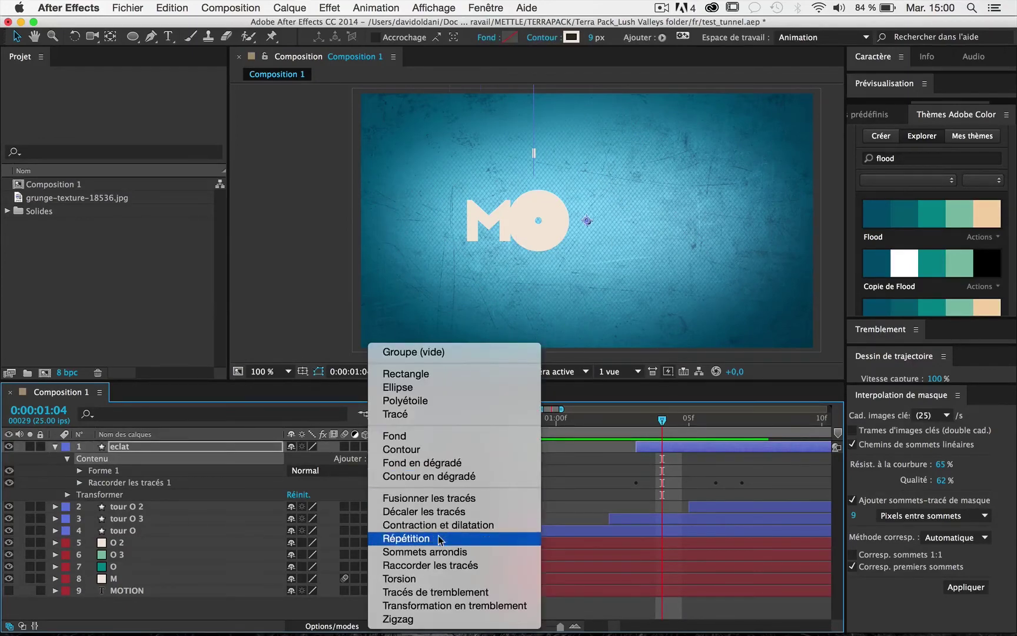
pyautogui.click(439, 538)
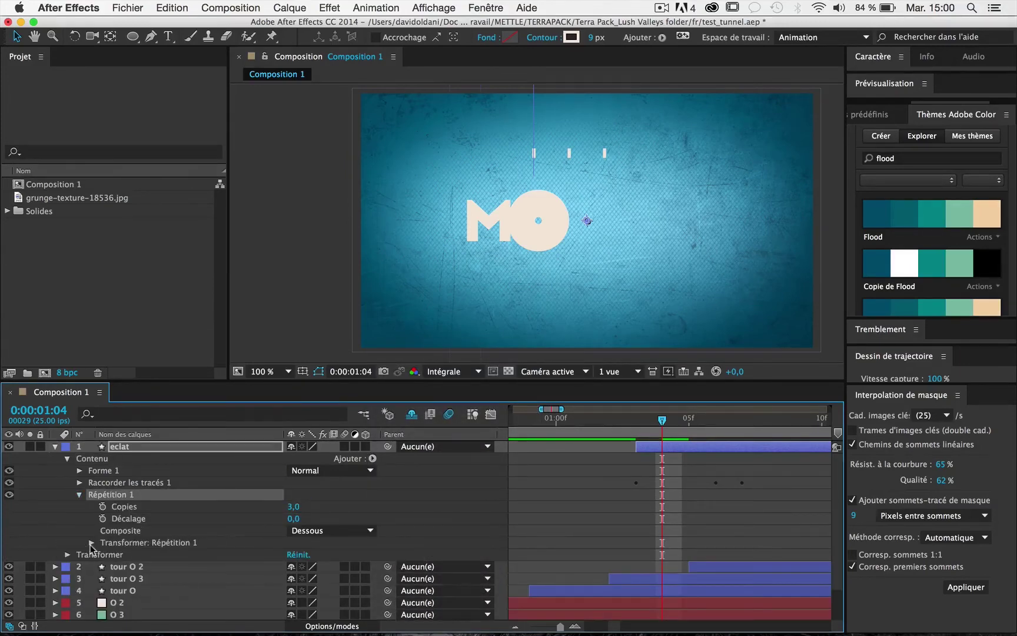
pyautogui.click(92, 542)
pyautogui.click(307, 564)
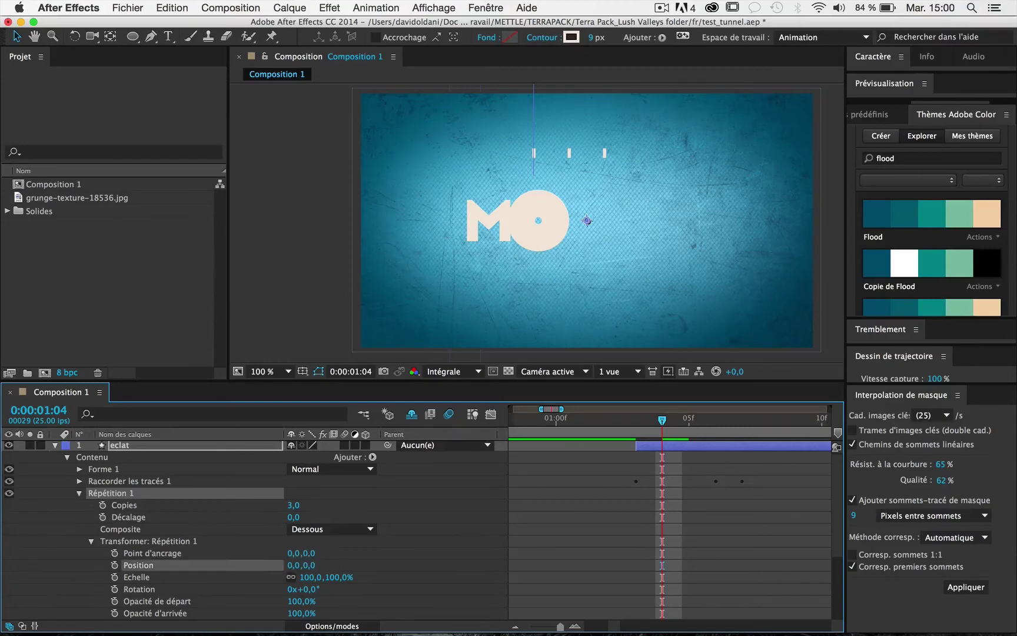
pyautogui.moveTo(303, 589); pyautogui.dragTo(321, 588)
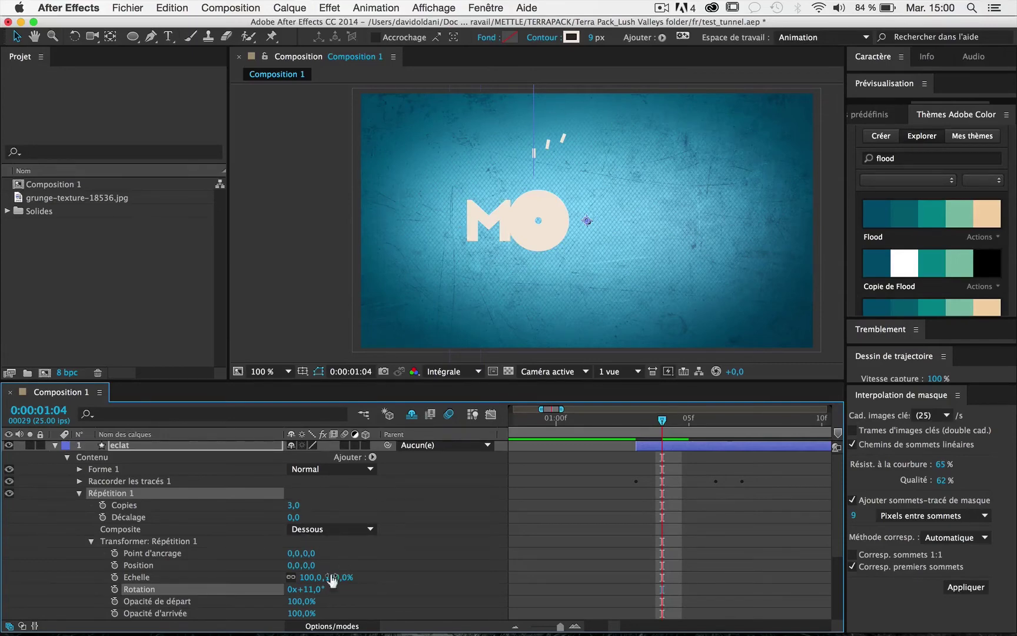
pyautogui.moveTo(311, 588); pyautogui.dragTo(339, 589)
# - Set the repeater to 10 copies with anchor point -144,-5 so rays circle the O
pyautogui.moveTo(307, 553); pyautogui.dragTo(361, 547)
pyautogui.moveTo(293, 553); pyautogui.dragTo(216, 555)
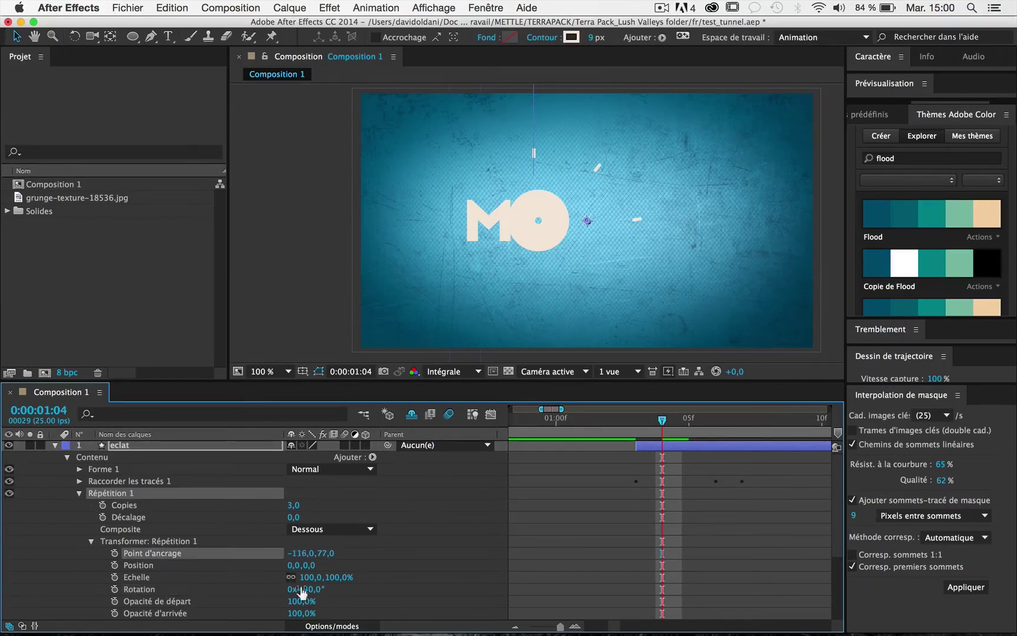
pyautogui.moveTo(293, 505); pyautogui.dragTo(302, 495)
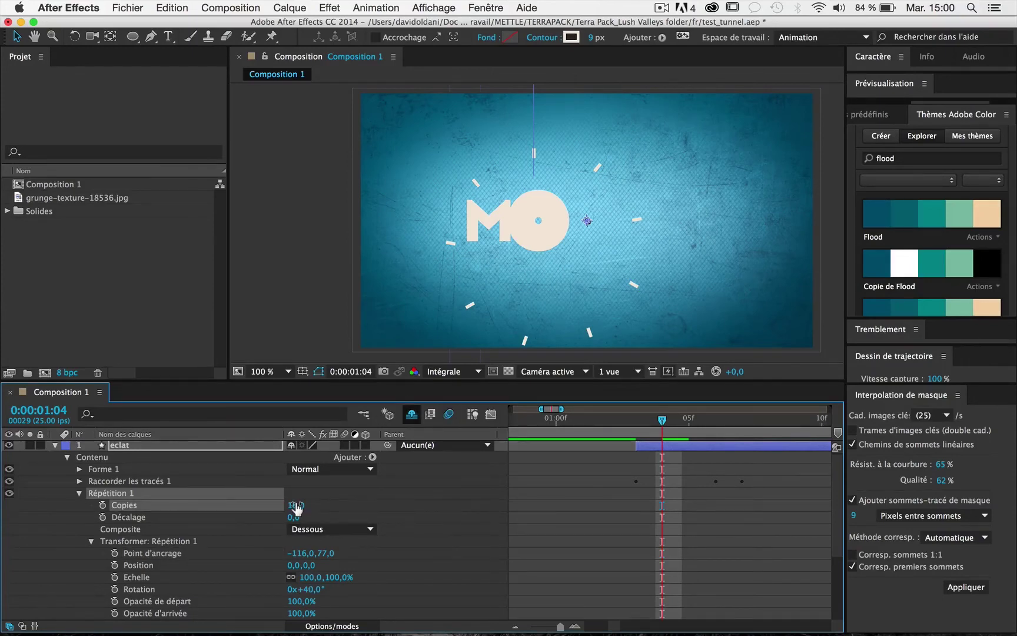
pyautogui.moveTo(296, 508)
pyautogui.mouseDown()
pyautogui.moveTo(216, 511)
pyautogui.moveTo(241, 514)
pyautogui.mouseUp()
pyautogui.moveTo(321, 554)
pyautogui.mouseDown()
pyautogui.moveTo(250, 554)
pyautogui.moveTo(283, 549)
pyautogui.mouseUp()
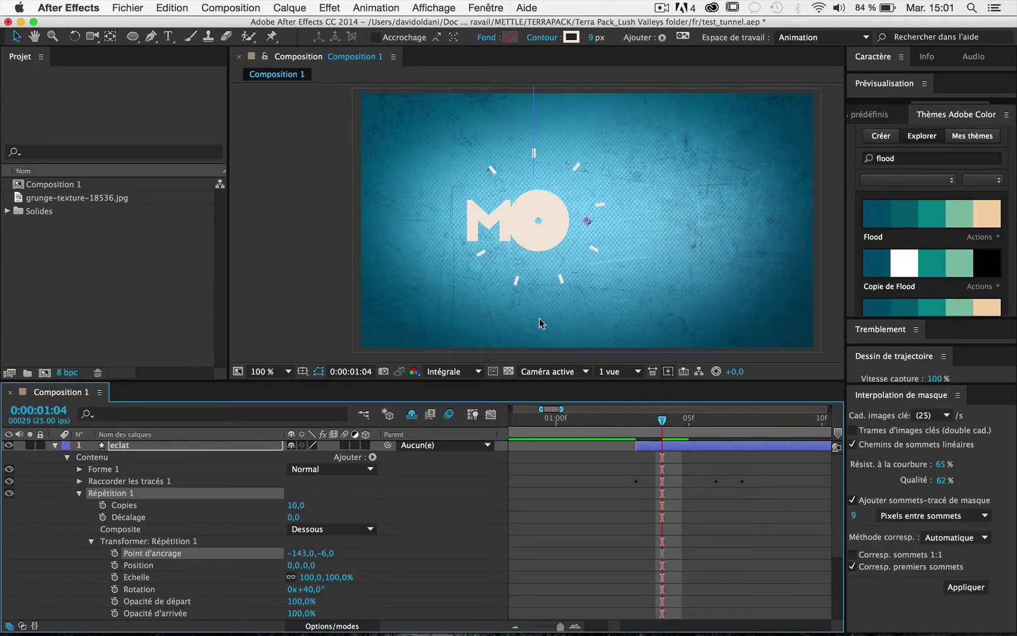
pyautogui.moveTo(327, 553); pyautogui.dragTo(299, 553)
pyautogui.moveTo(639, 423)
pyautogui.mouseDown()
pyautogui.moveTo(664, 428)
pyautogui.moveTo(590, 428)
pyautogui.mouseUp()
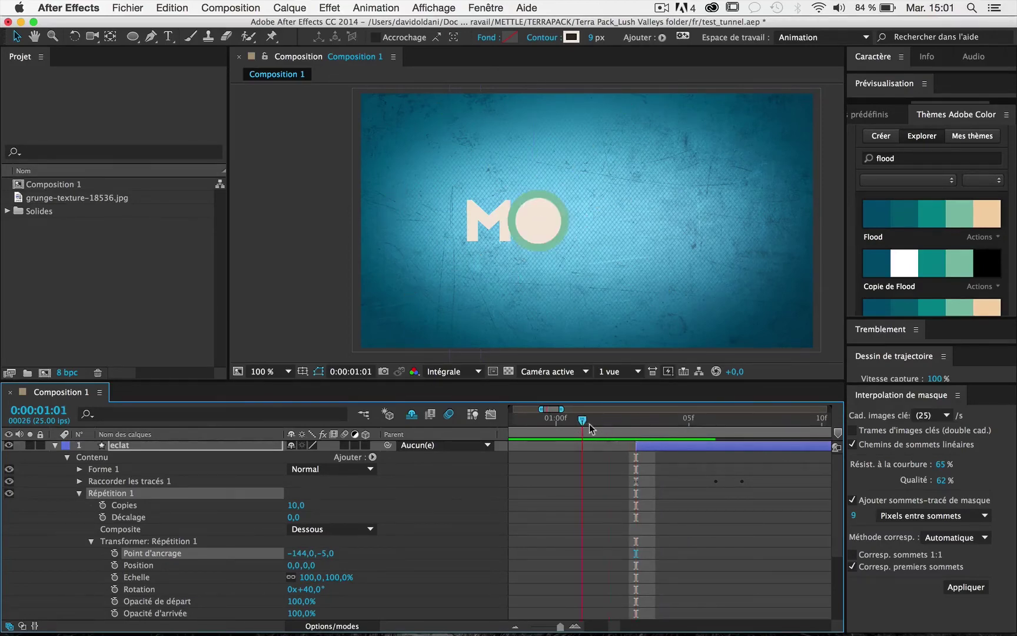
# - Preview the burst, stop at 1:03, and show Raccorder les tracés 1 instead of Répétition 1
pyautogui.press('space')
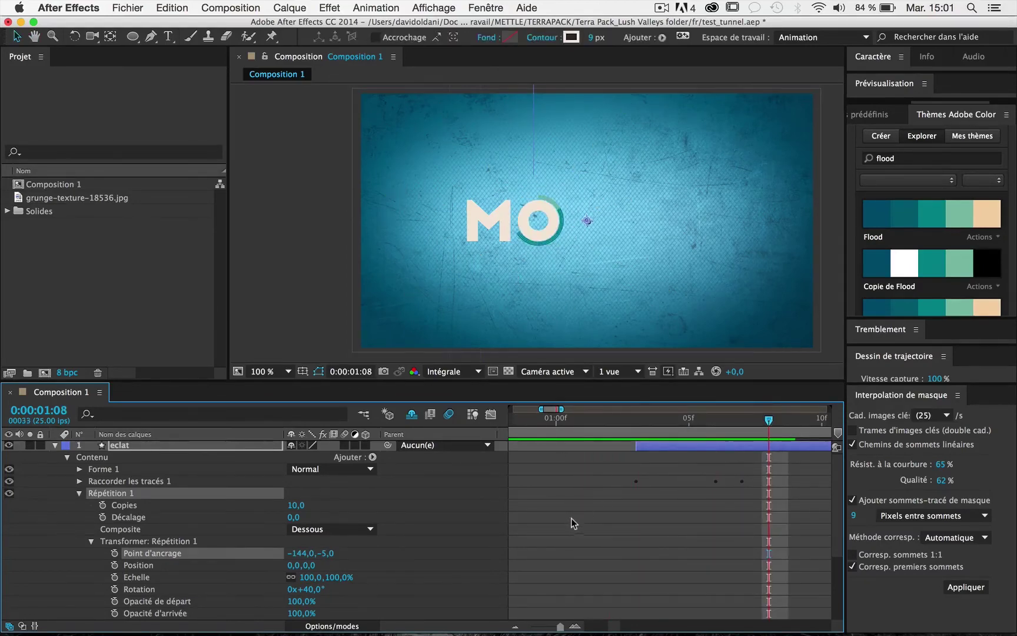
pyautogui.click(635, 418)
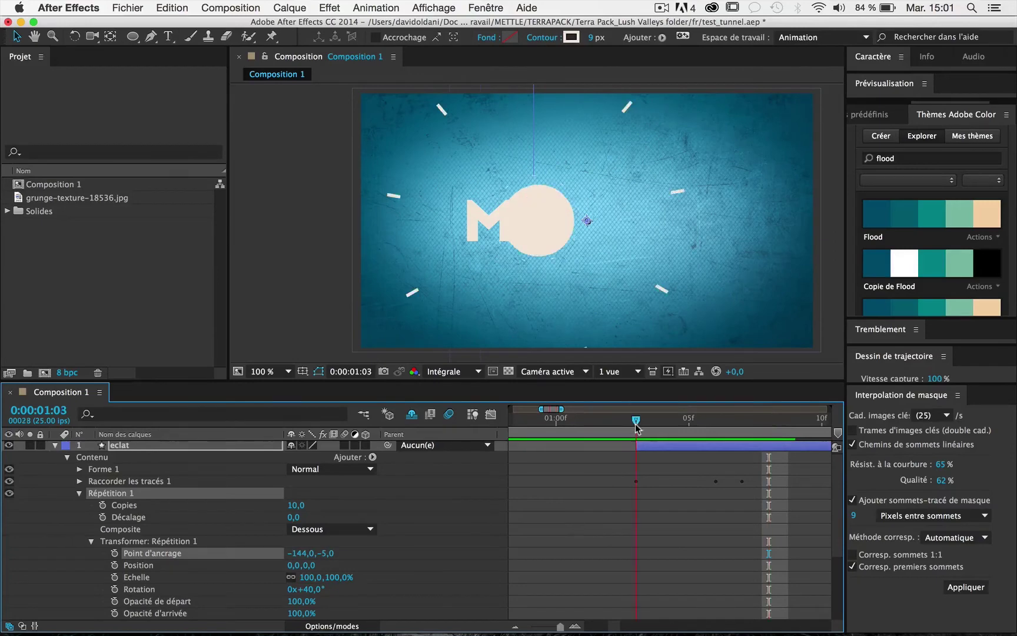
pyautogui.click(80, 493)
pyautogui.click(79, 480)
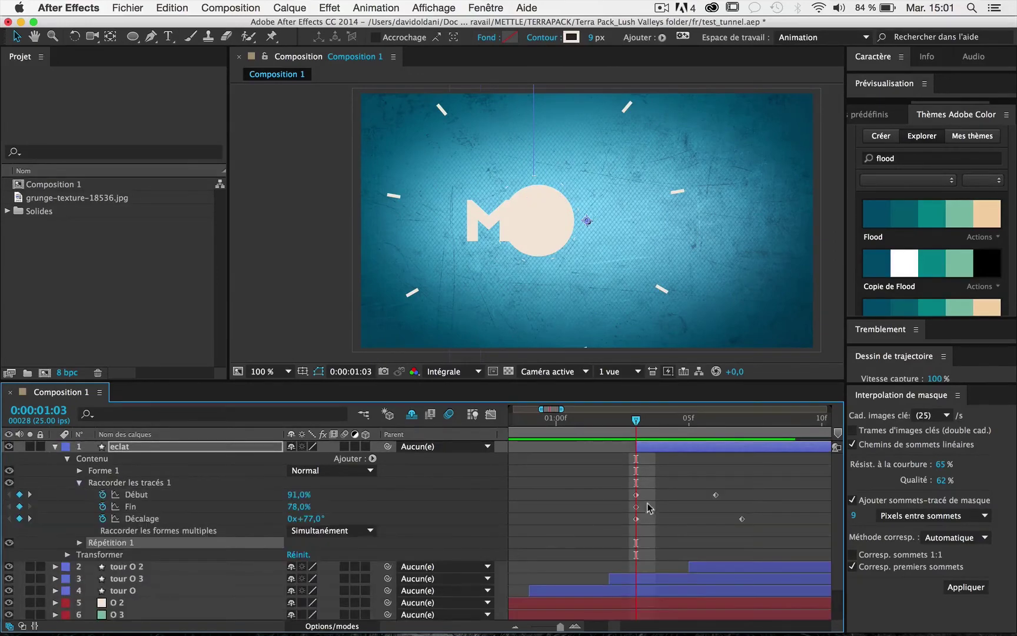
# - Set Décalage to 77° and check the rays at 50% and 100% zoom
pyautogui.moveTo(305, 518); pyautogui.dragTo(230, 478)
pyautogui.press(',')
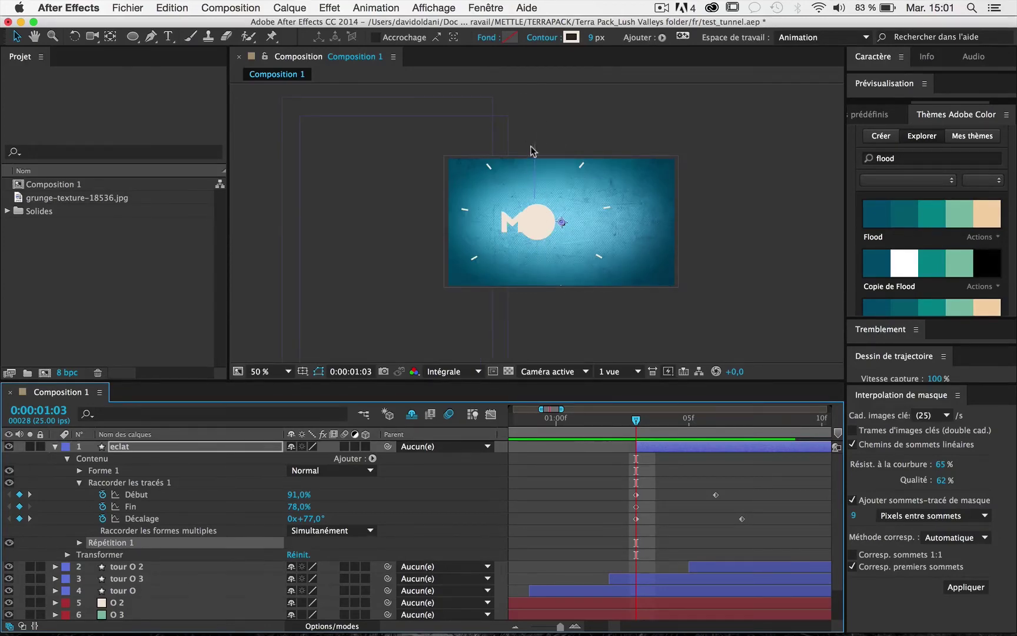
pyautogui.moveTo(635, 420); pyautogui.dragTo(641, 433)
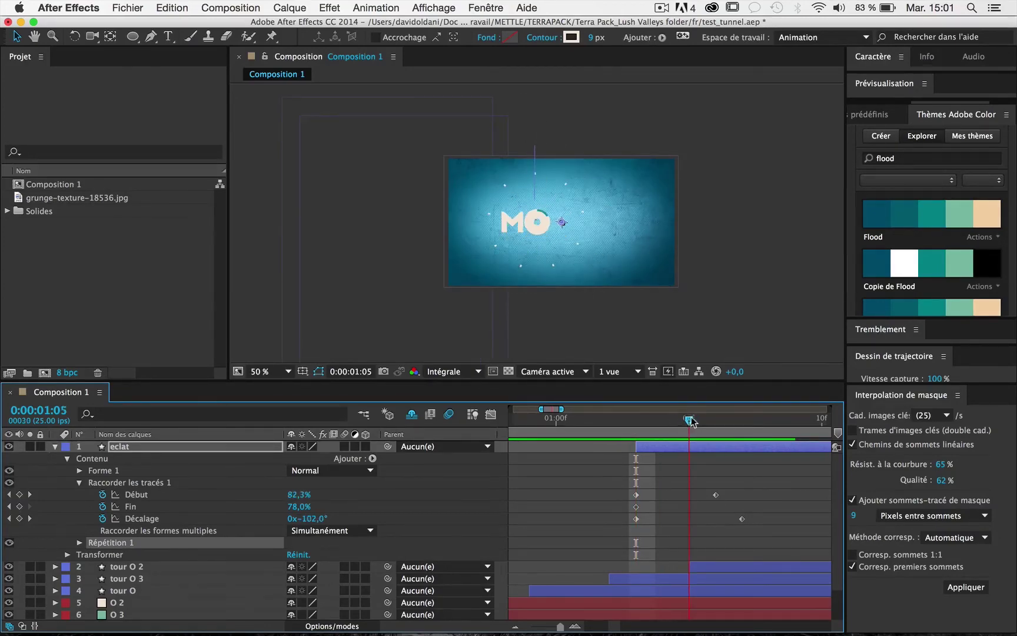
pyautogui.press('.')
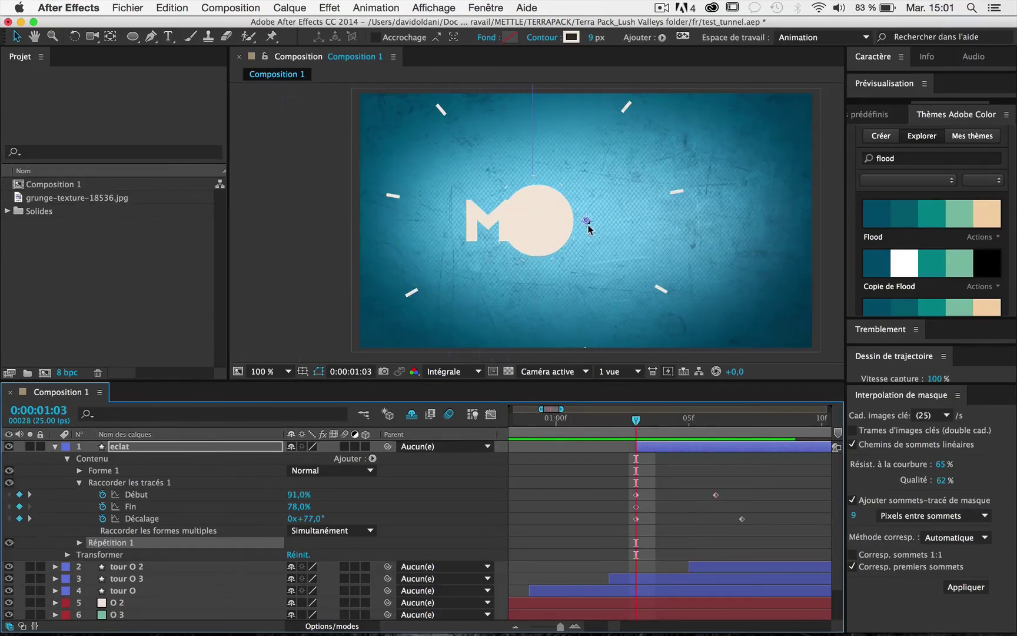
# - Draw the elliptical mask Masque 1 around the O on the eclat layer
pyautogui.click(132, 36)
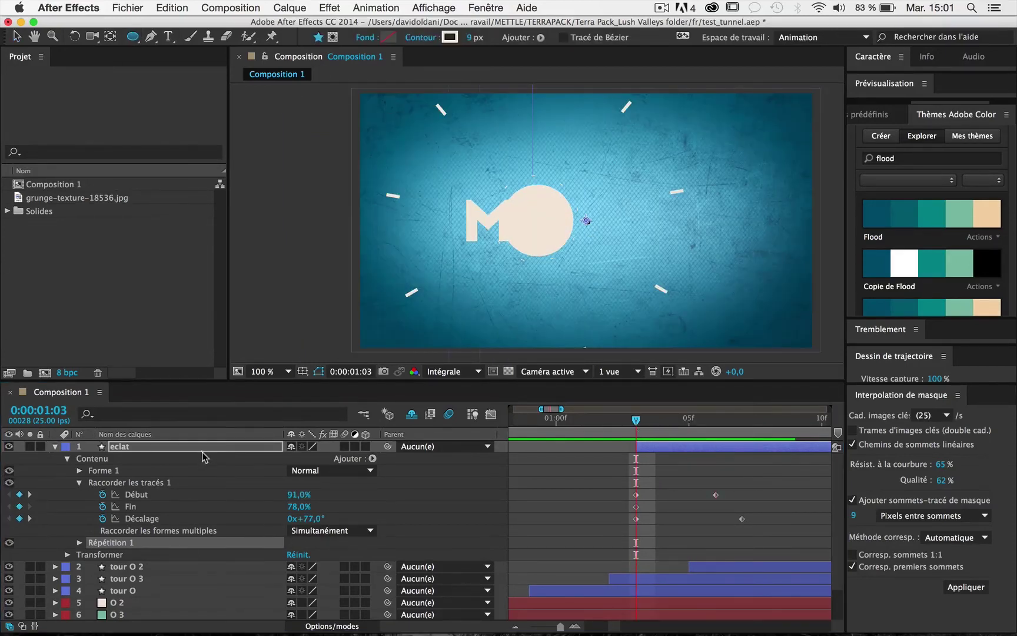
pyautogui.click(332, 36)
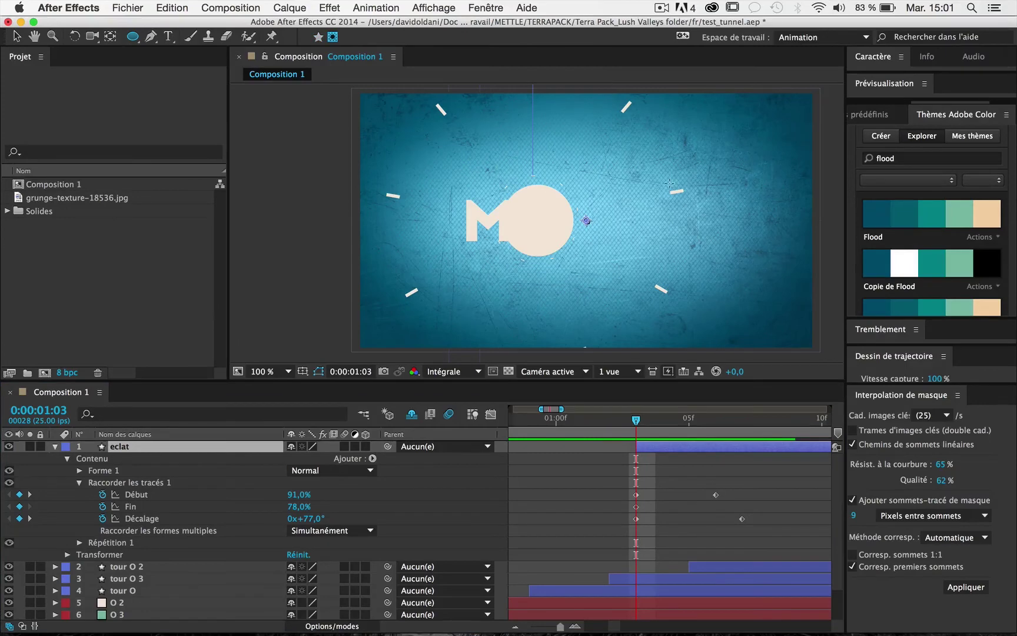
pyautogui.moveTo(533, 219)
pyautogui.mouseDown()
pyautogui.moveTo(678, 383)
pyautogui.moveTo(584, 324)
pyautogui.mouseUp()
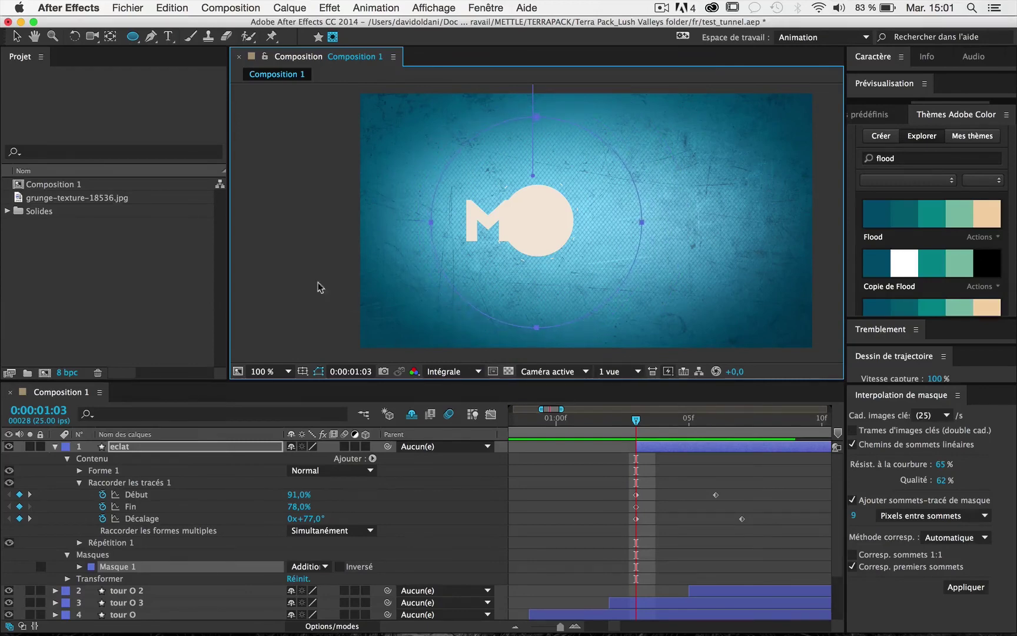
pyautogui.click(636, 428)
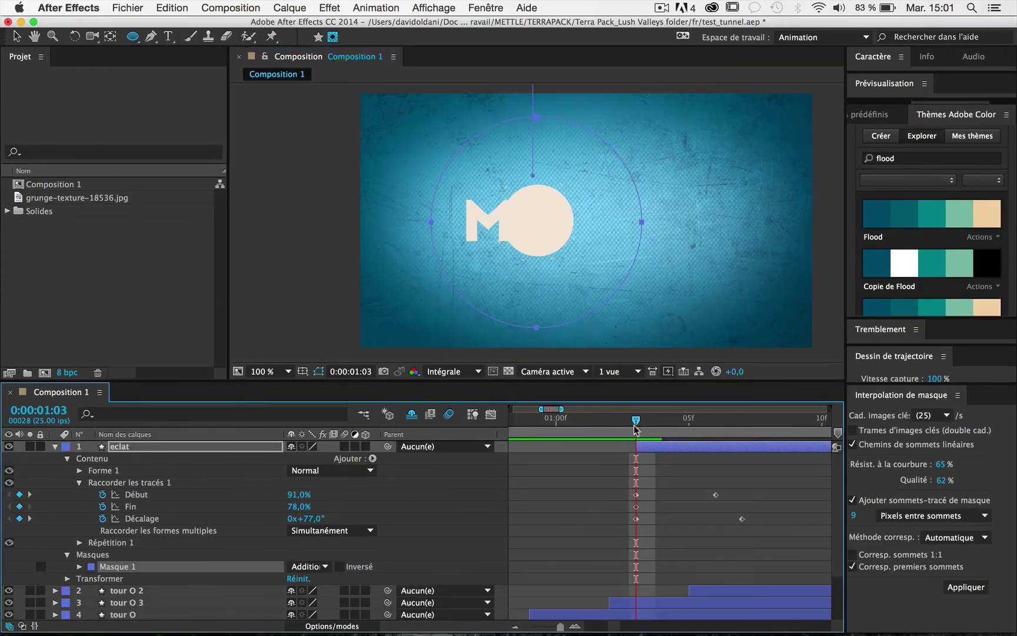
pyautogui.moveTo(649, 426); pyautogui.dragTo(661, 425)
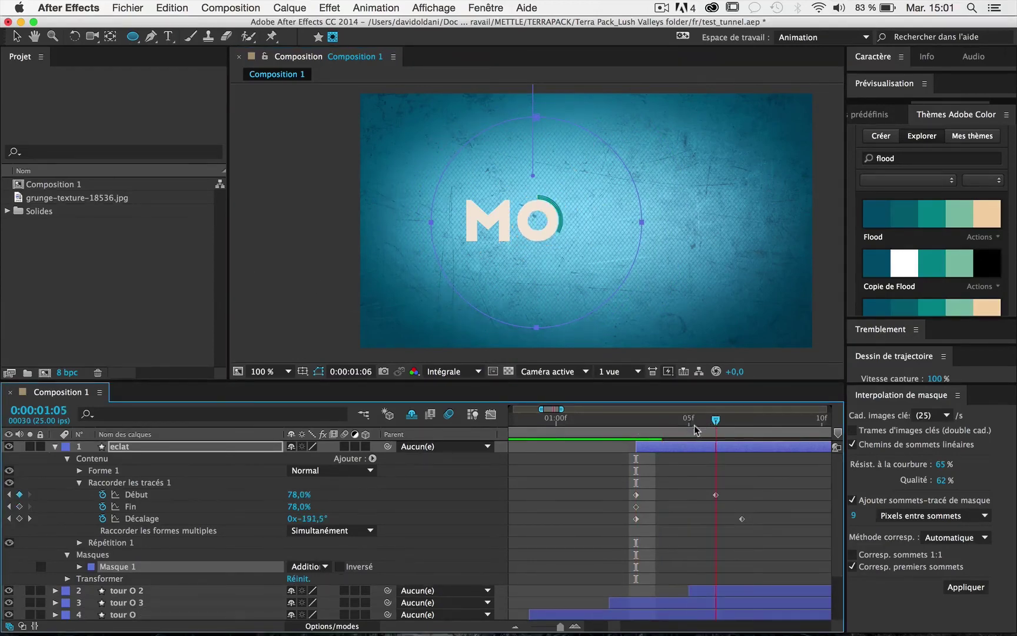
pyautogui.click(247, 311)
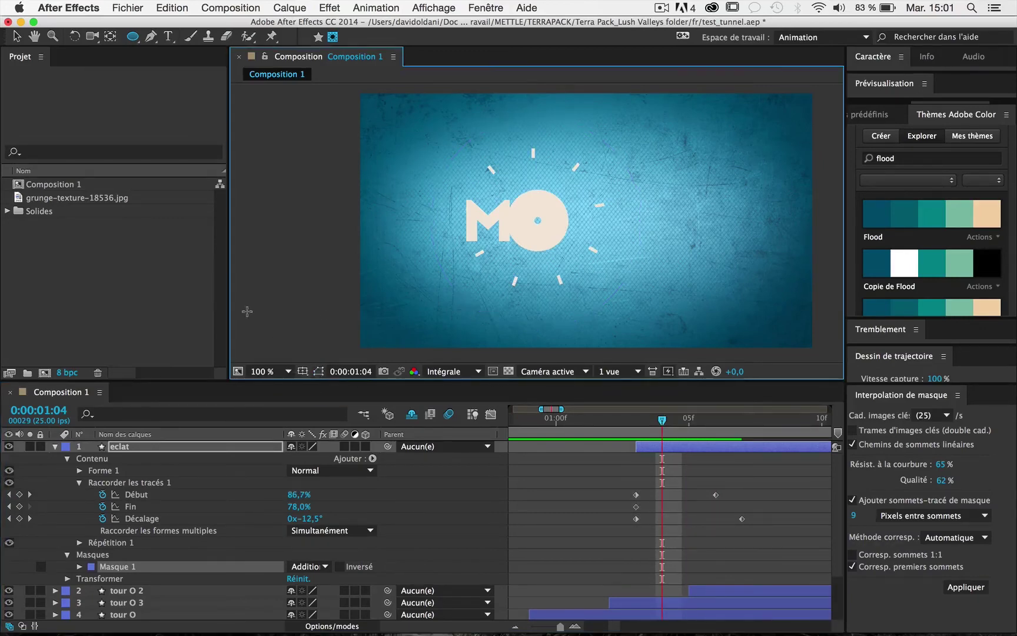
pyautogui.press('v')
pyautogui.click(250, 314)
# - Review the masked burst and set the eclat rays' stroke width to 4 px
pyautogui.click(627, 441)
pyautogui.press('space')
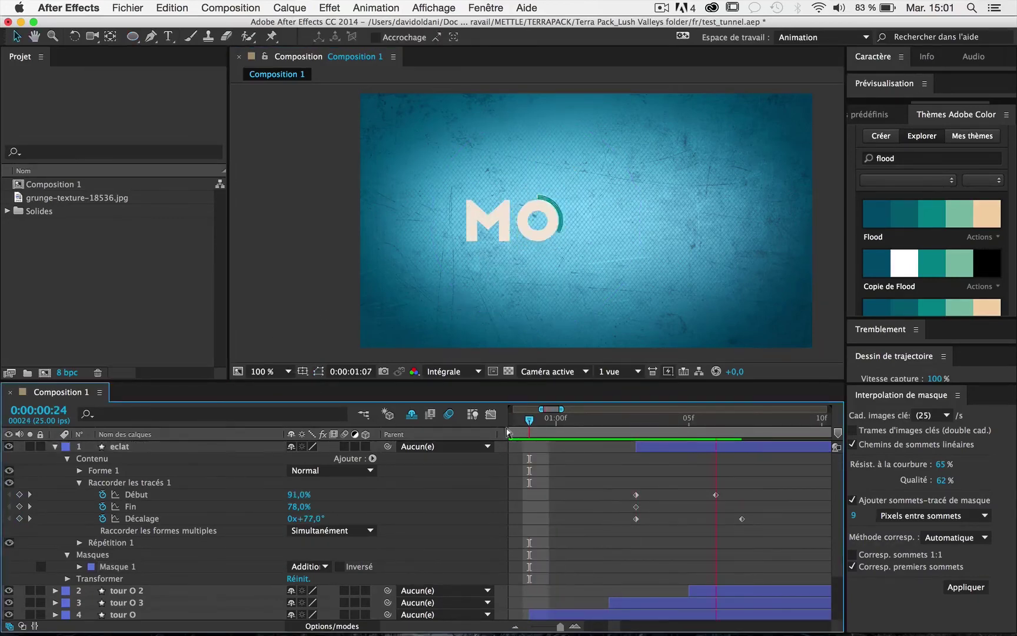
pyautogui.scroll(-2, 551, 505)
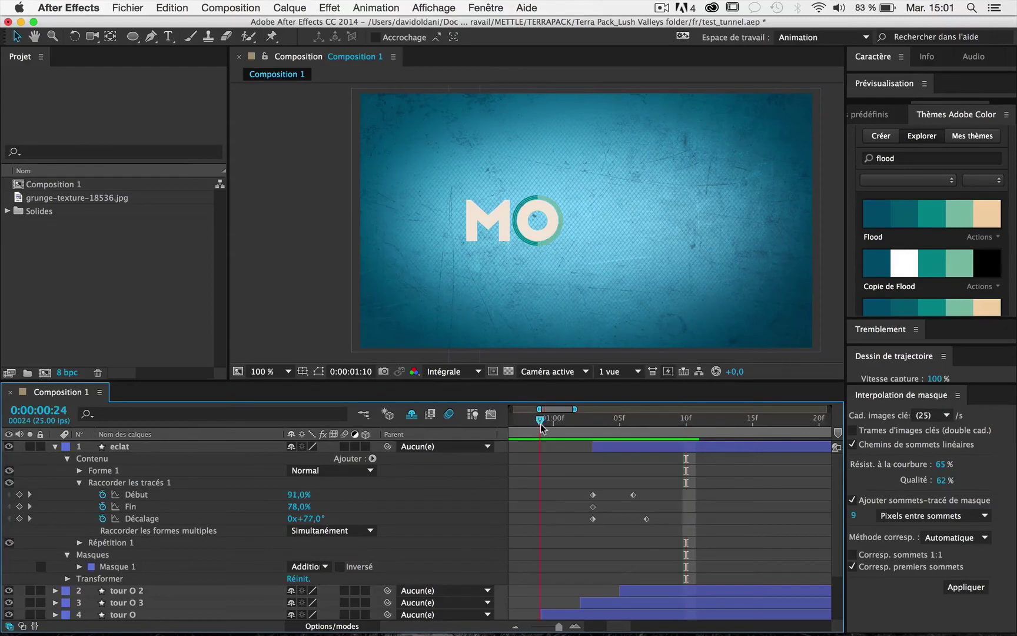
pyautogui.moveTo(545, 427)
pyautogui.mouseDown()
pyautogui.moveTo(619, 425)
pyautogui.moveTo(510, 423)
pyautogui.moveTo(704, 428)
pyautogui.mouseUp()
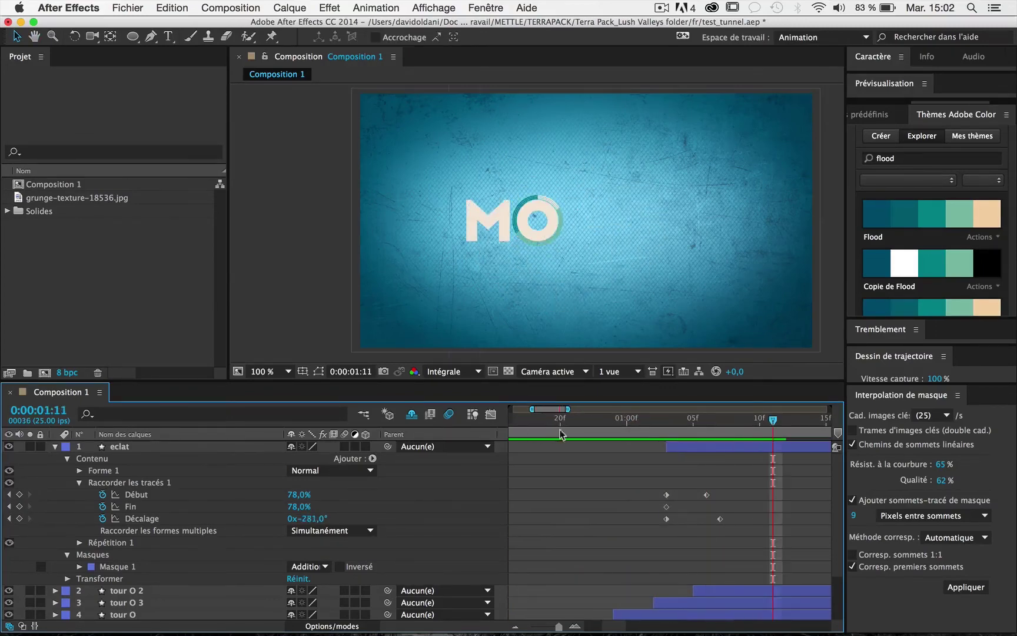
pyautogui.click(704, 446)
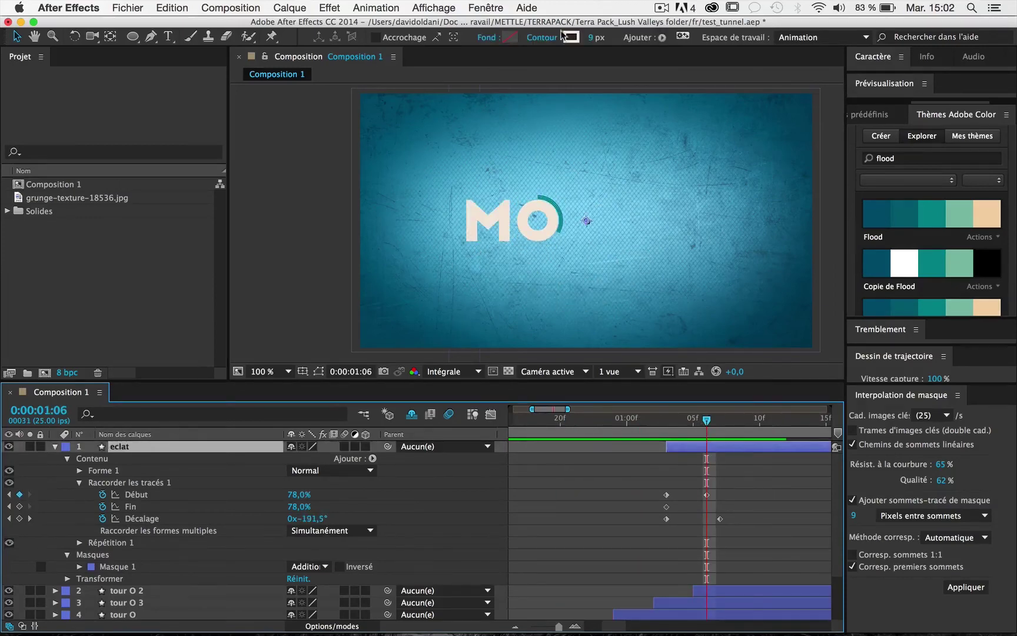
pyautogui.click(593, 39)
pyautogui.write('4')
pyautogui.press('Return')
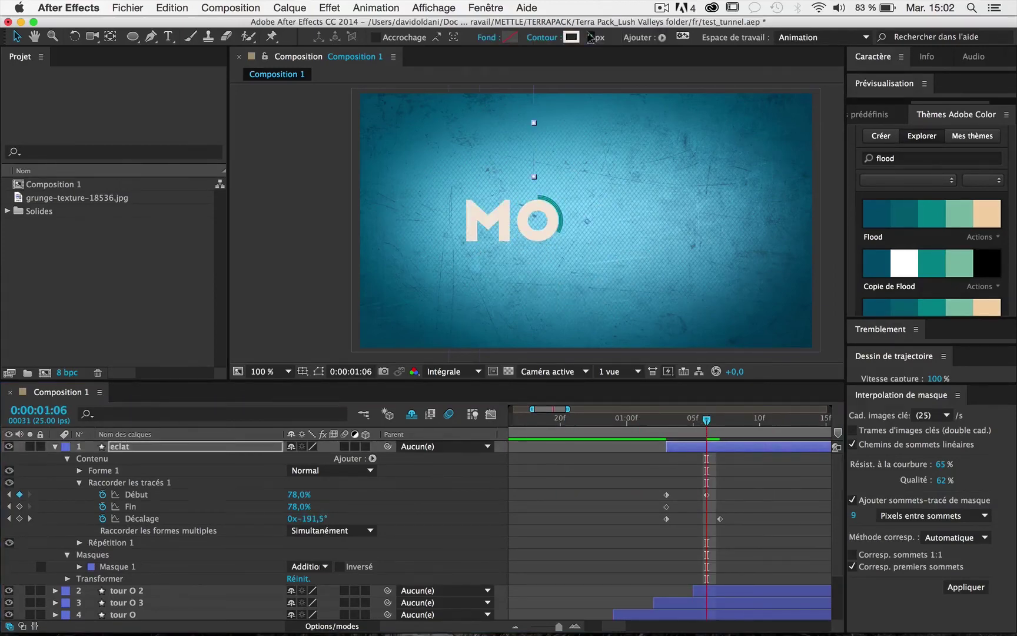
pyautogui.press('space')
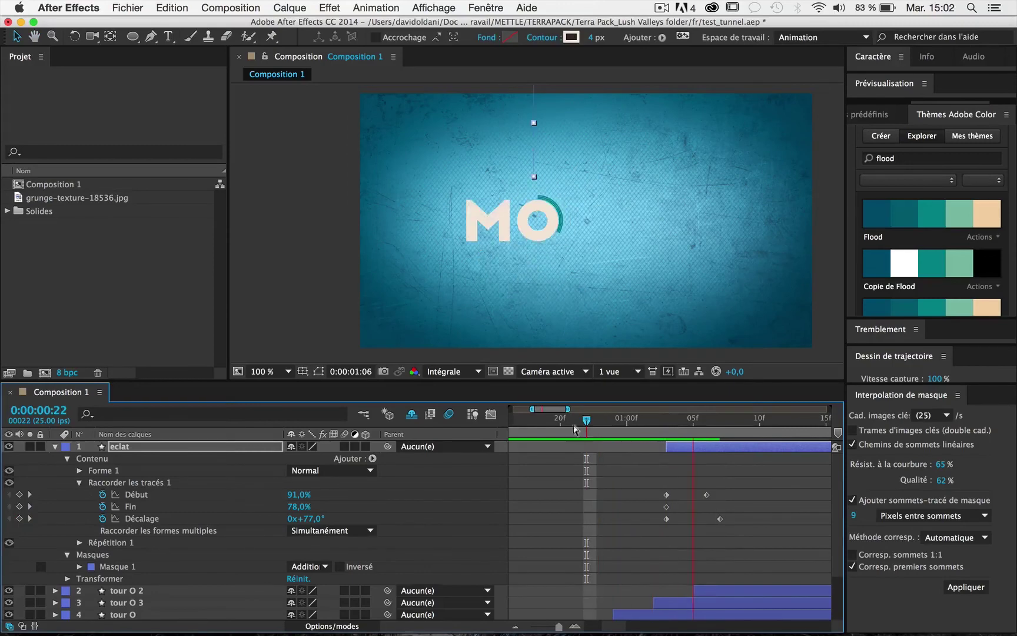
pyautogui.click(683, 430)
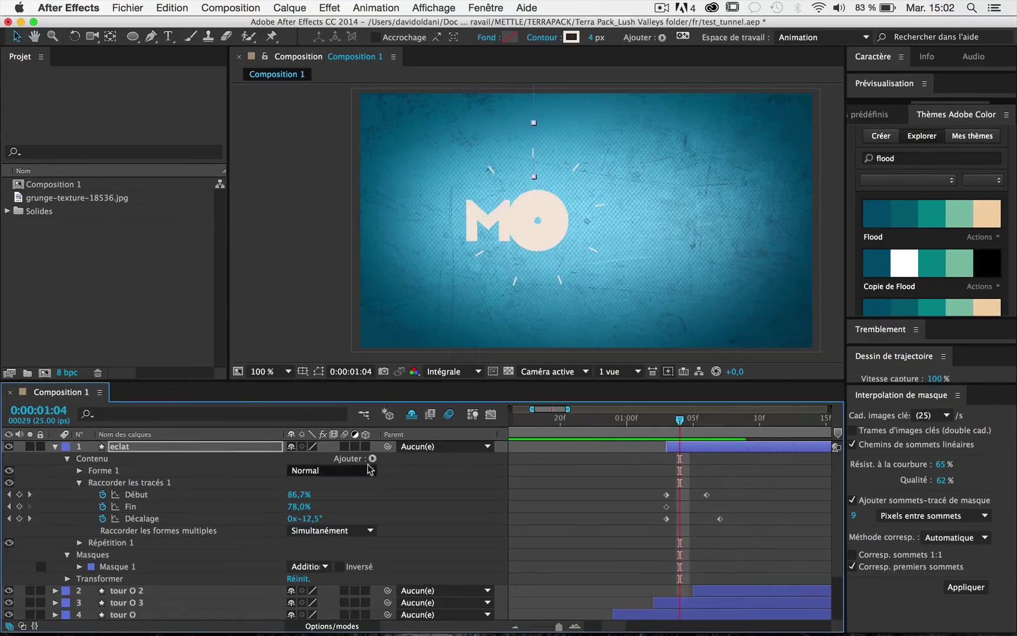
# - In Répétition 1, set 10 copies, 40° rotation and anchor point -144,-5
pyautogui.click(79, 482)
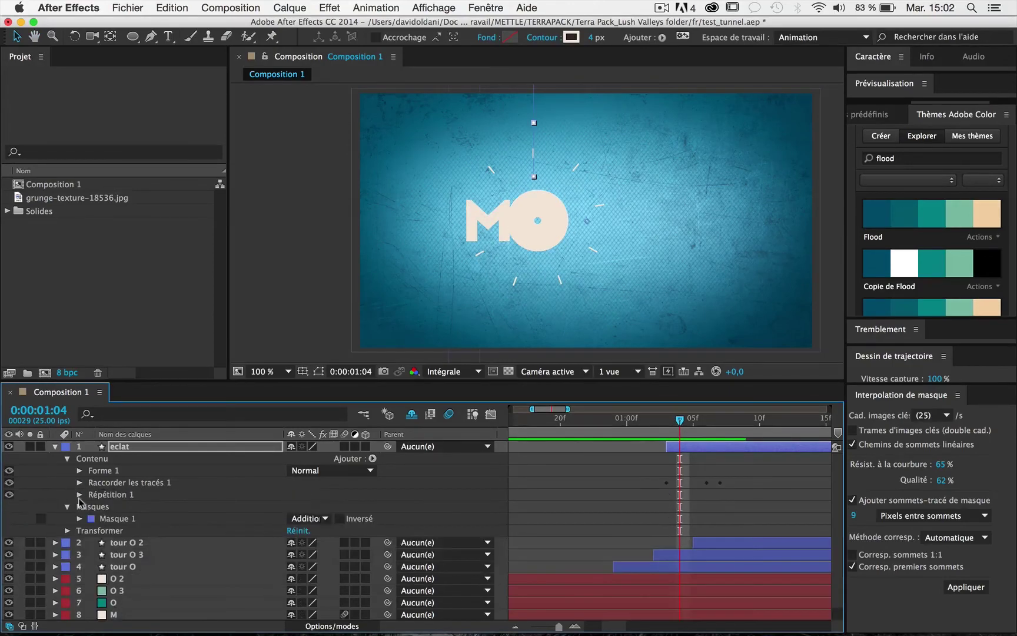
pyautogui.click(79, 494)
pyautogui.moveTo(305, 590); pyautogui.dragTo(294, 589)
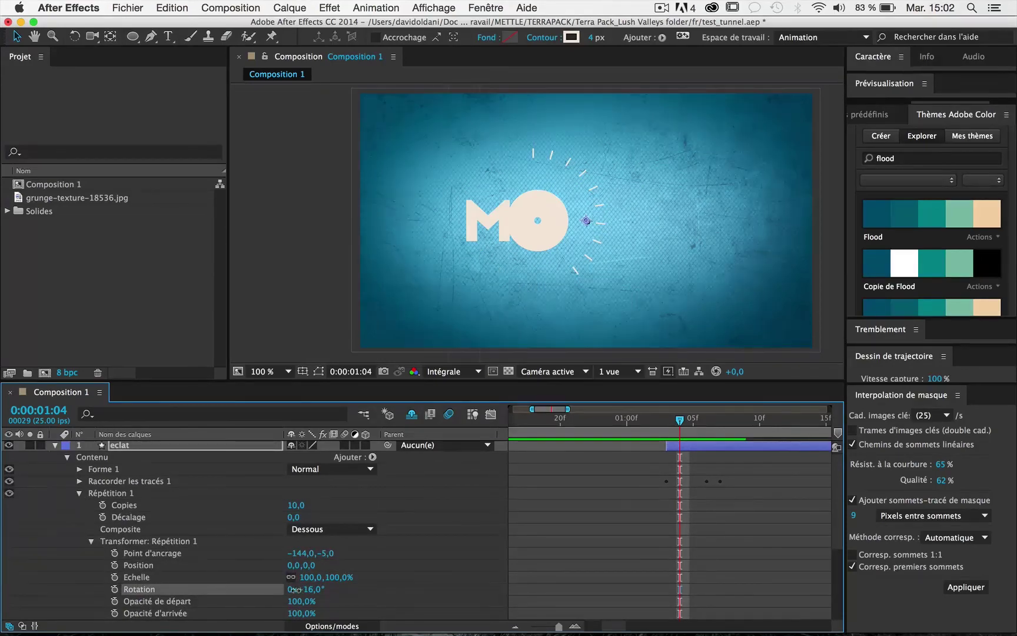
pyautogui.moveTo(295, 589); pyautogui.dragTo(325, 591)
pyautogui.moveTo(294, 505); pyautogui.dragTo(306, 502)
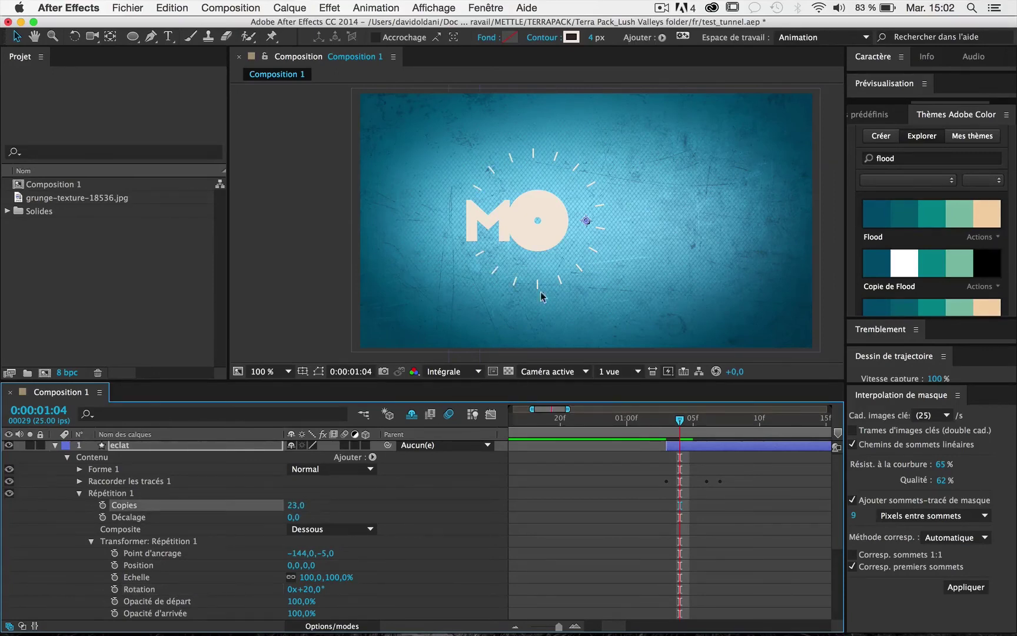
pyautogui.moveTo(300, 553); pyautogui.dragTo(306, 552)
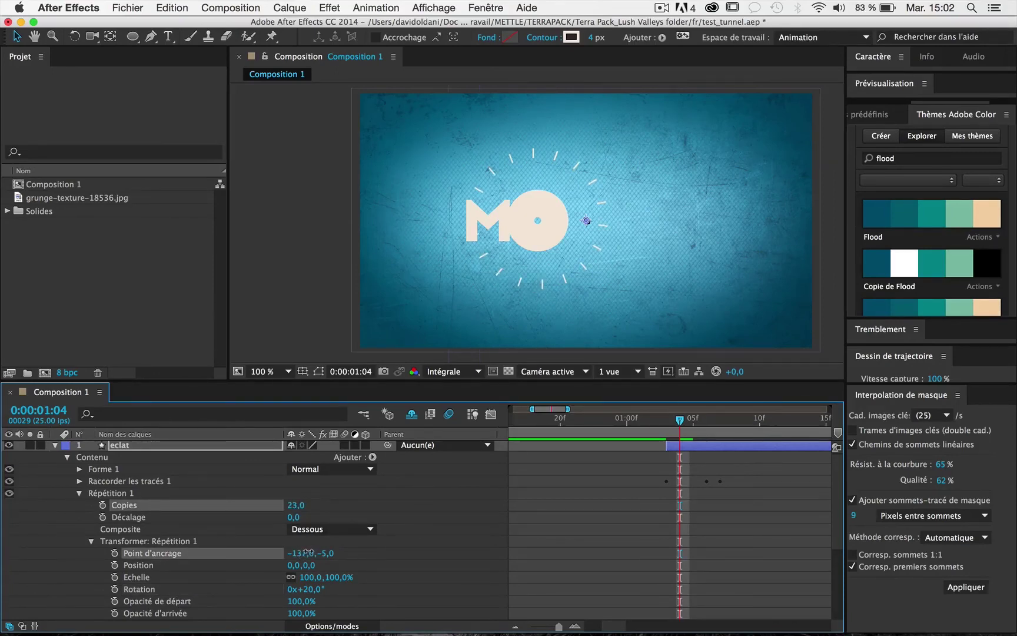
# - Preview the revised burst, stepping frame by frame around 1:03 where it appears
pyautogui.moveTo(677, 419)
pyautogui.mouseDown()
pyautogui.moveTo(720, 420)
pyautogui.moveTo(625, 426)
pyautogui.mouseUp()
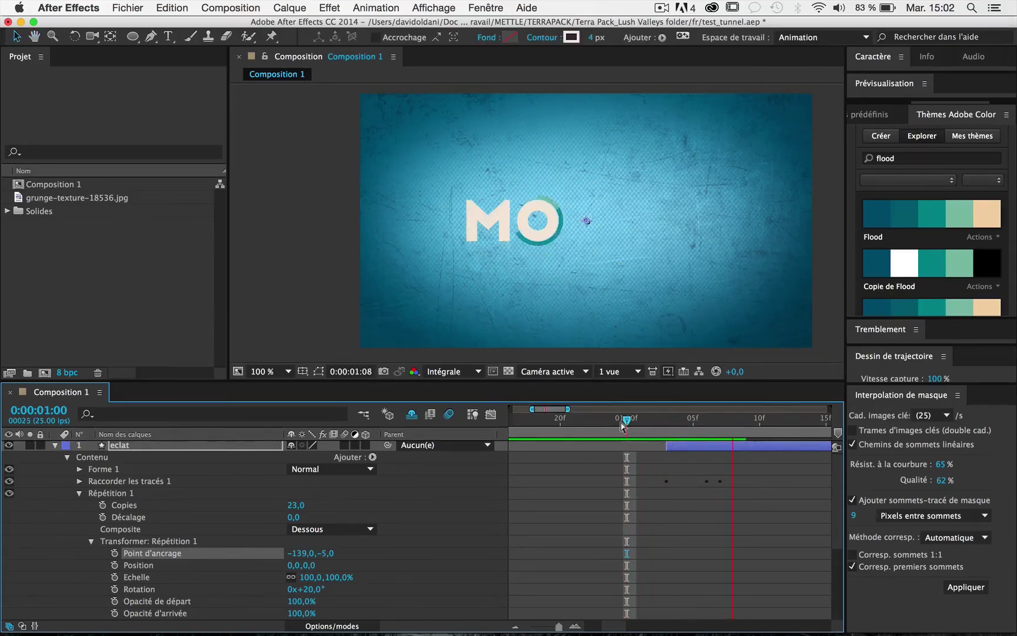
pyautogui.press('space')
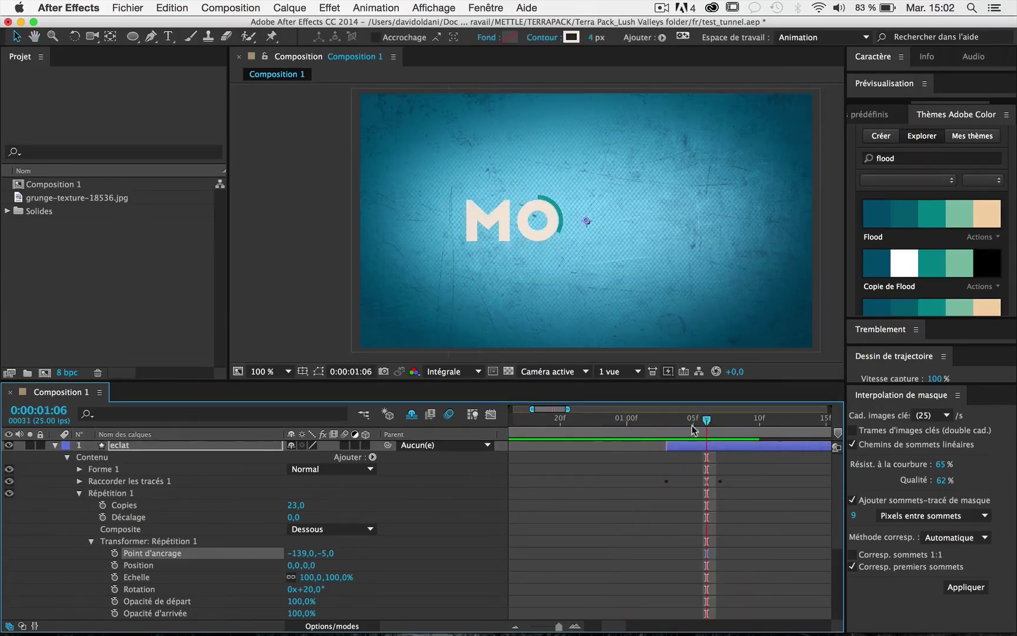
pyautogui.click(665, 422)
pyautogui.moveTo(666, 428); pyautogui.dragTo(670, 428)
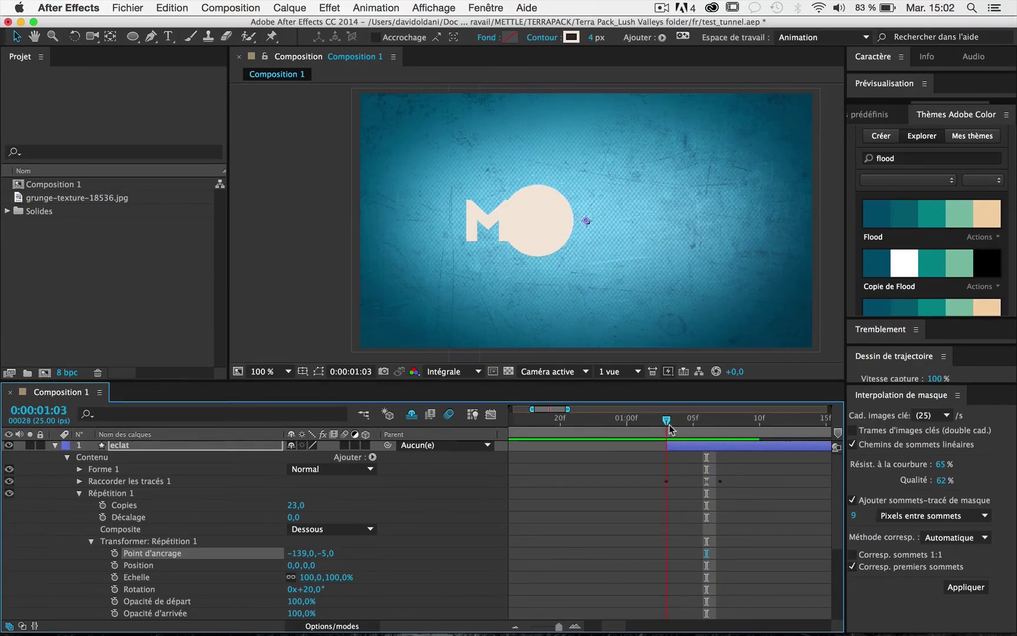
pyautogui.press('pagedown')
pyautogui.click(669, 428)
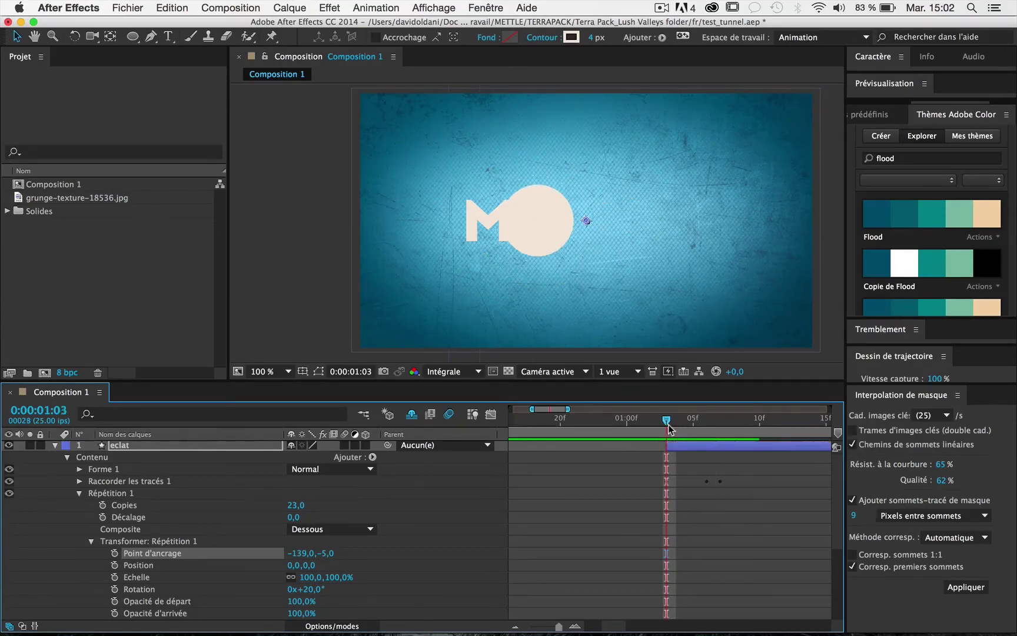
pyautogui.press('pagedown')
pyautogui.press('pagedown')
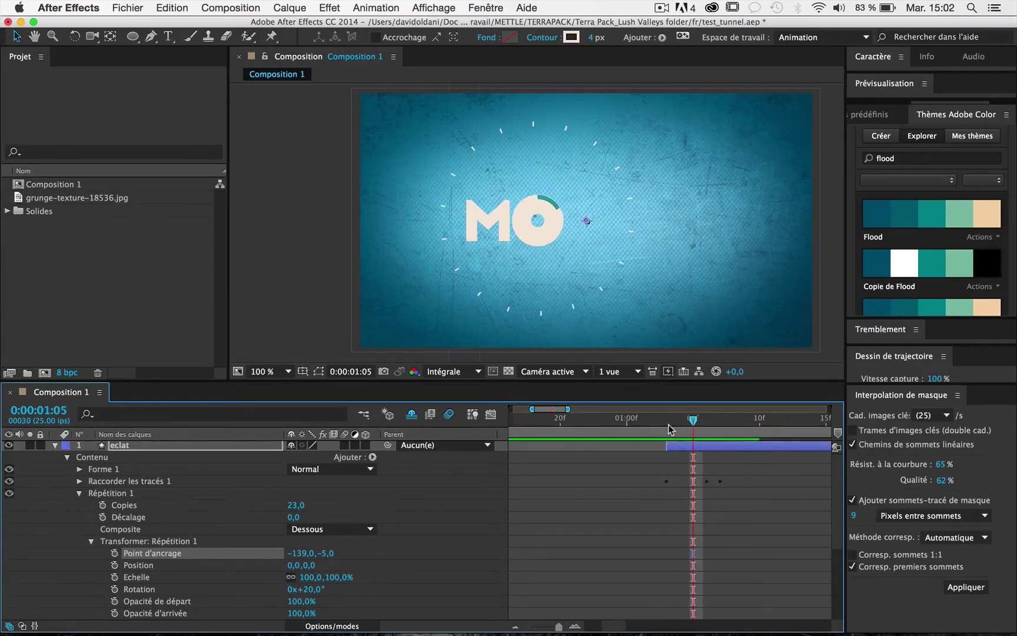
pyautogui.press('pagedown')
pyautogui.press('pageup')
pyautogui.press('pageup')
pyautogui.press('pageup')
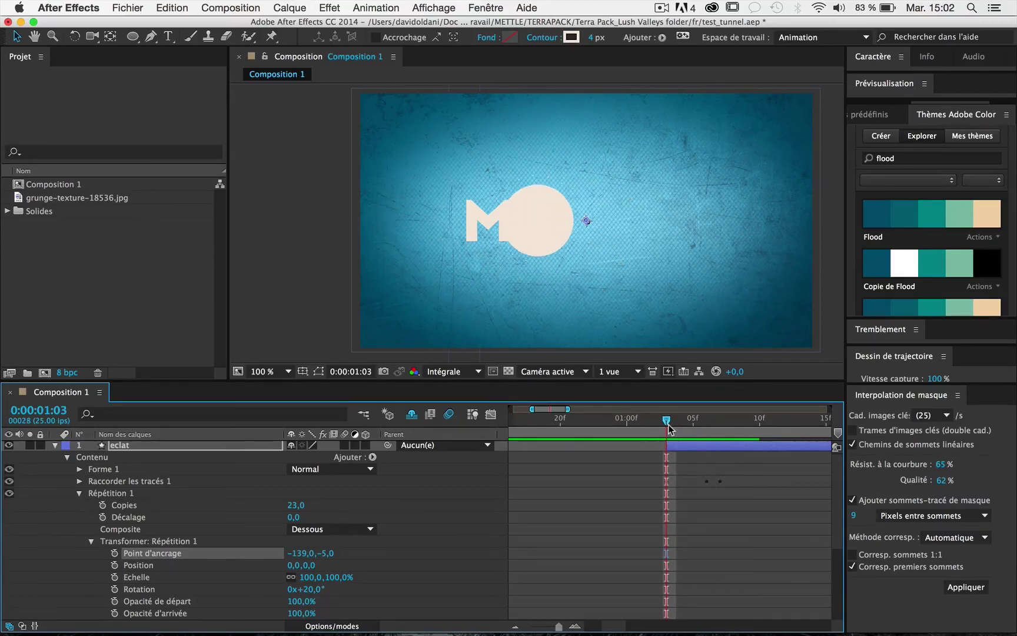
pyautogui.press('pagedown')
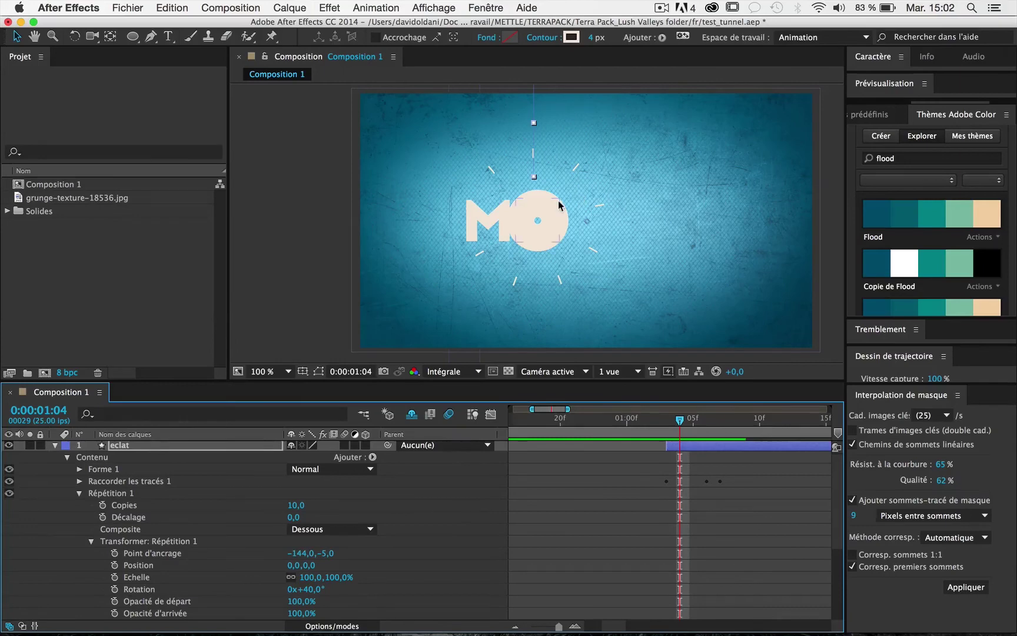
pyautogui.click(80, 493)
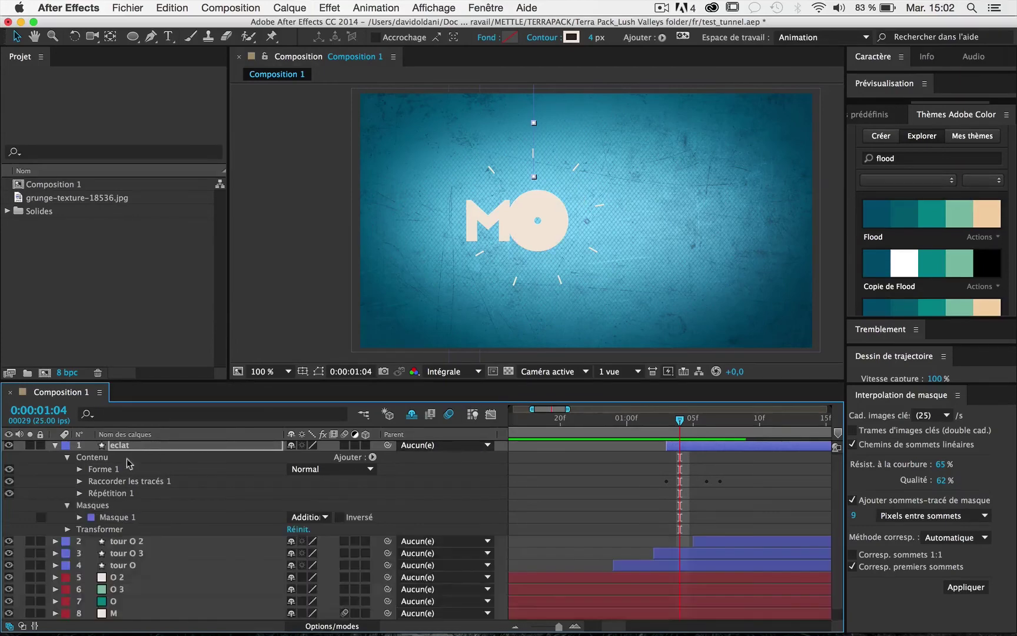
pyautogui.scroll(-2, 456, 233)
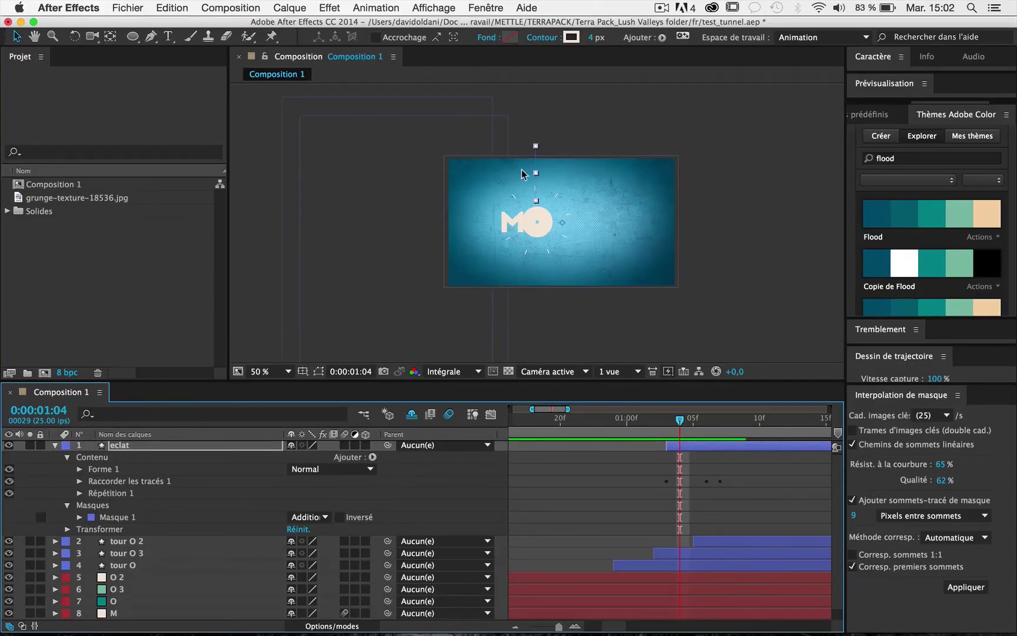
pyautogui.scroll(1, 522, 173)
pyautogui.scroll(1, 539, 177)
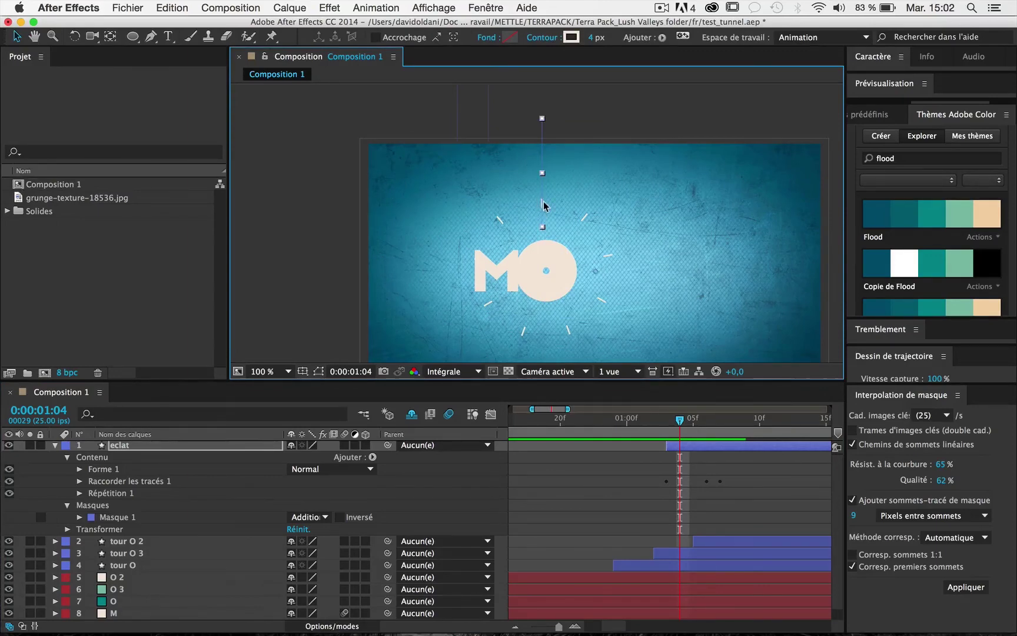
pyautogui.click(79, 481)
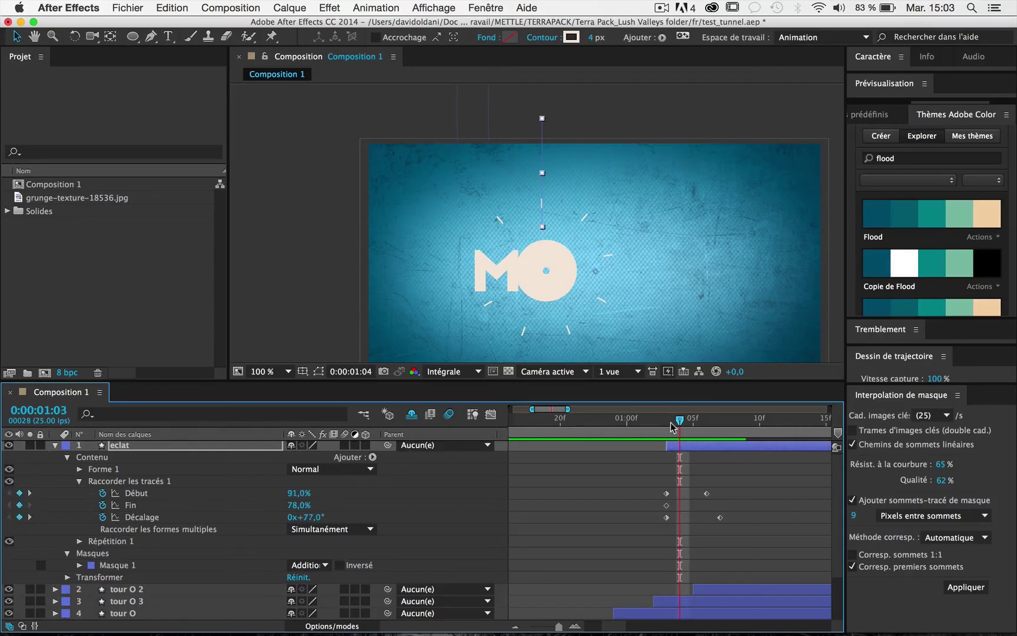
pyautogui.moveTo(678, 421)
pyautogui.mouseDown()
pyautogui.moveTo(689, 428)
pyautogui.moveTo(680, 428)
pyautogui.mouseUp()
pyautogui.click(79, 481)
pyautogui.click(89, 493)
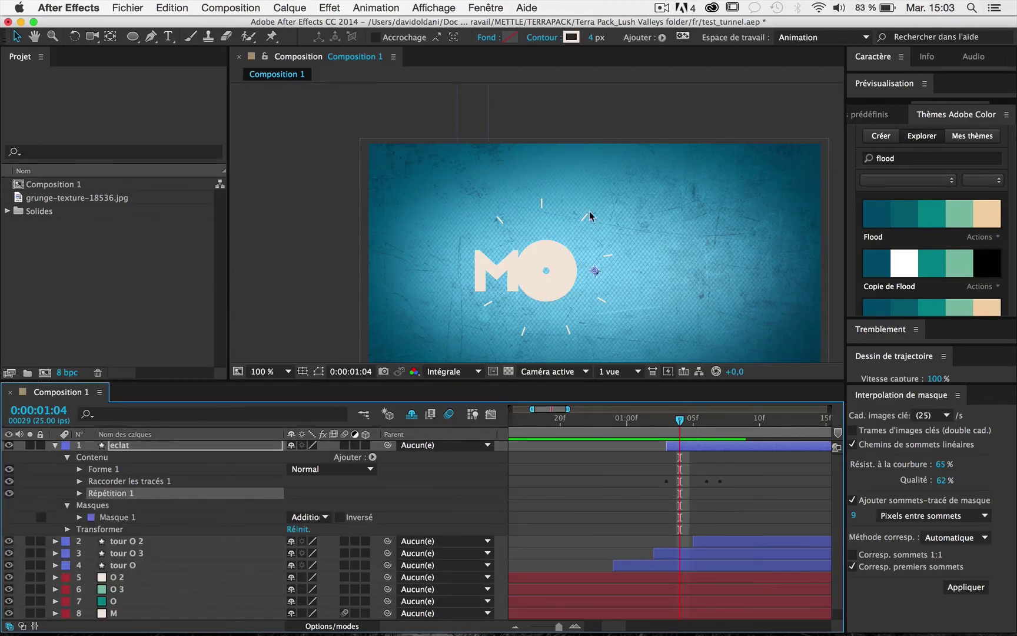
pyautogui.click(80, 493)
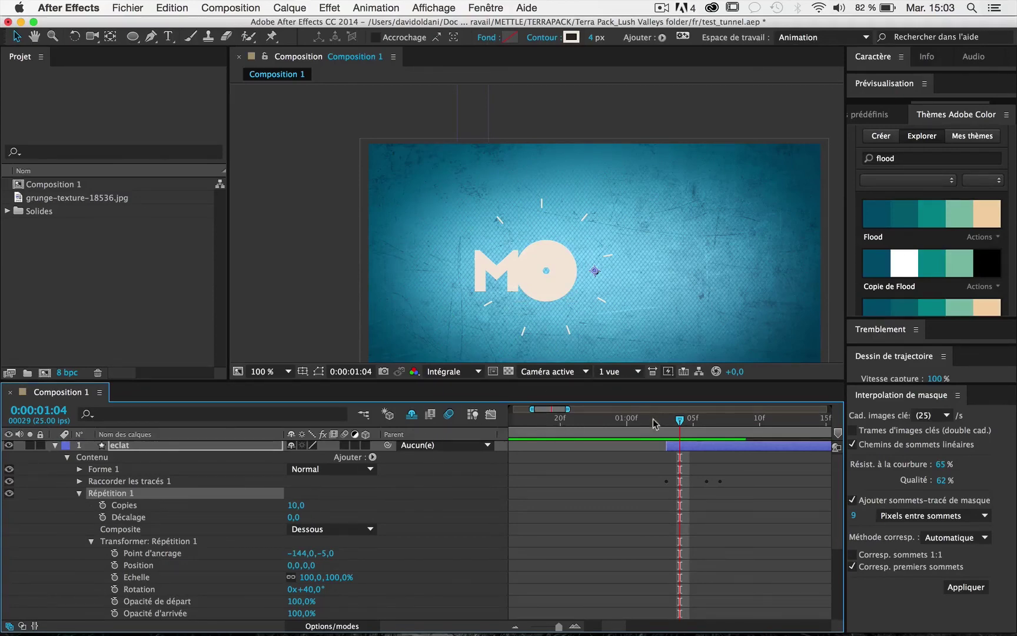
pyautogui.moveTo(655, 424); pyautogui.dragTo(689, 441)
pyautogui.click(78, 493)
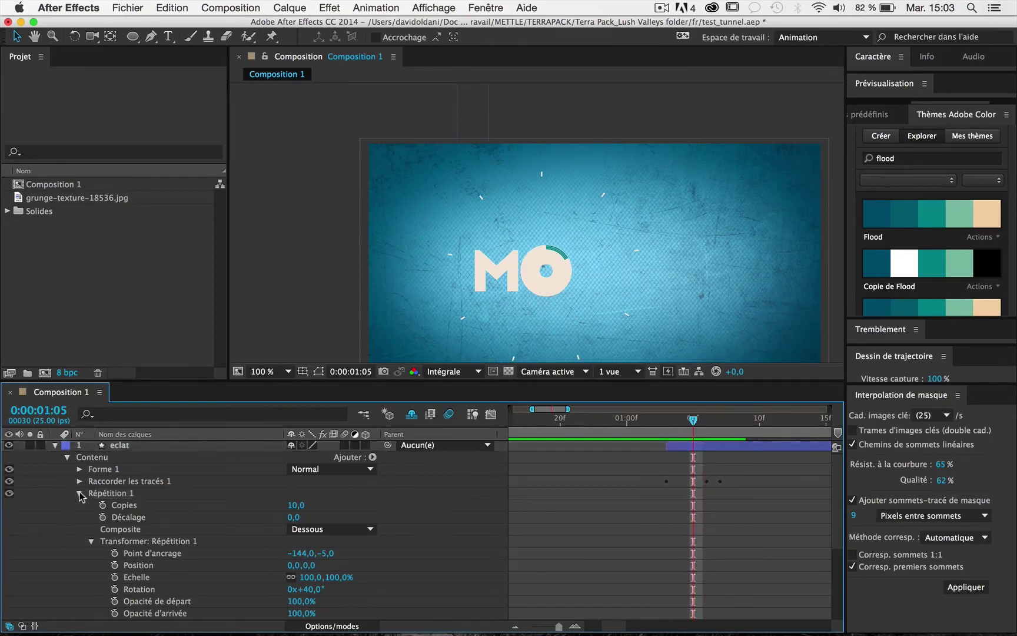
# - Turn on motion blur for eclat, tour O, tour O 2 and tour O 3, then save
pyautogui.click(343, 445)
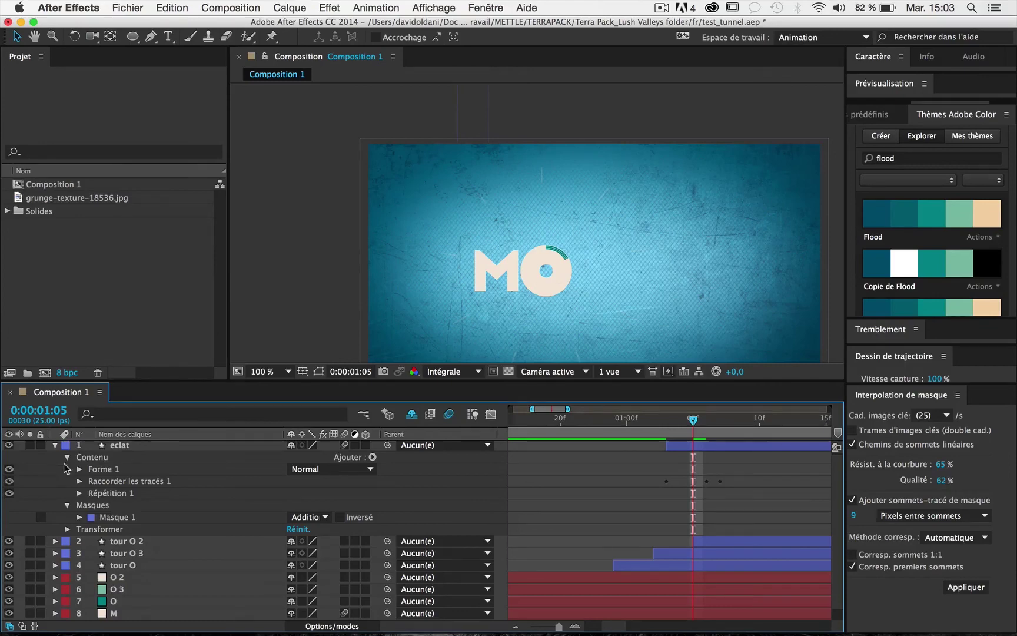
pyautogui.click(54, 444)
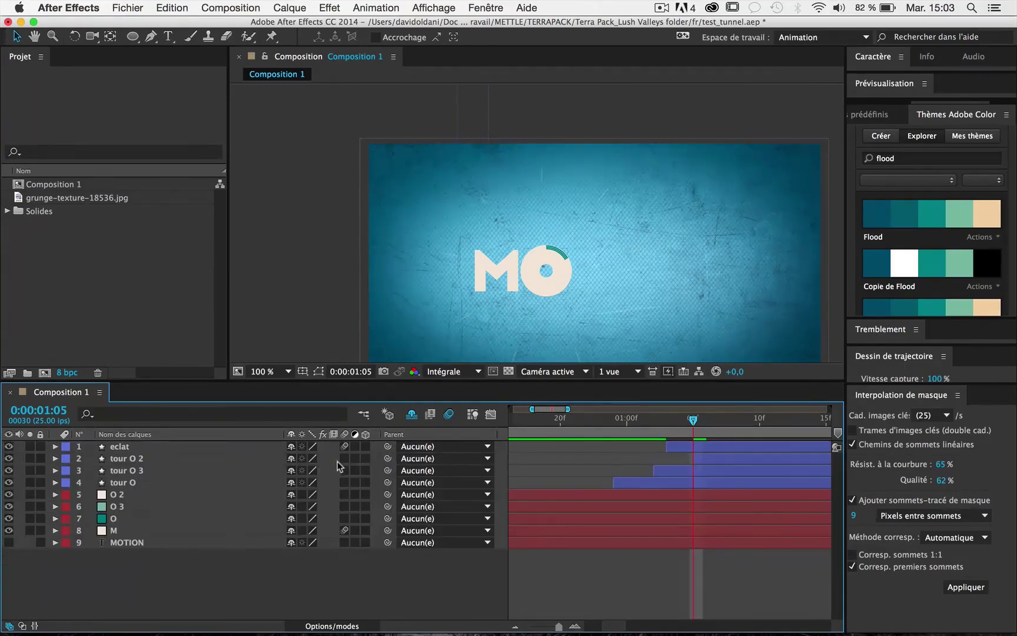
pyautogui.moveTo(345, 458); pyautogui.dragTo(344, 518)
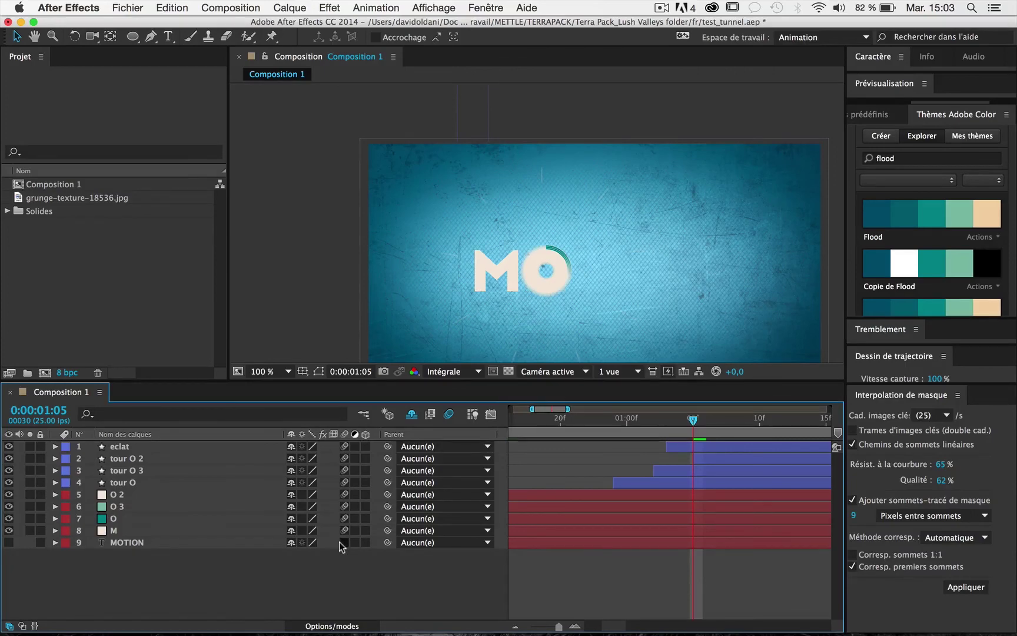
pyautogui.hotkey('ctrl', 's')
pyautogui.press('Home')
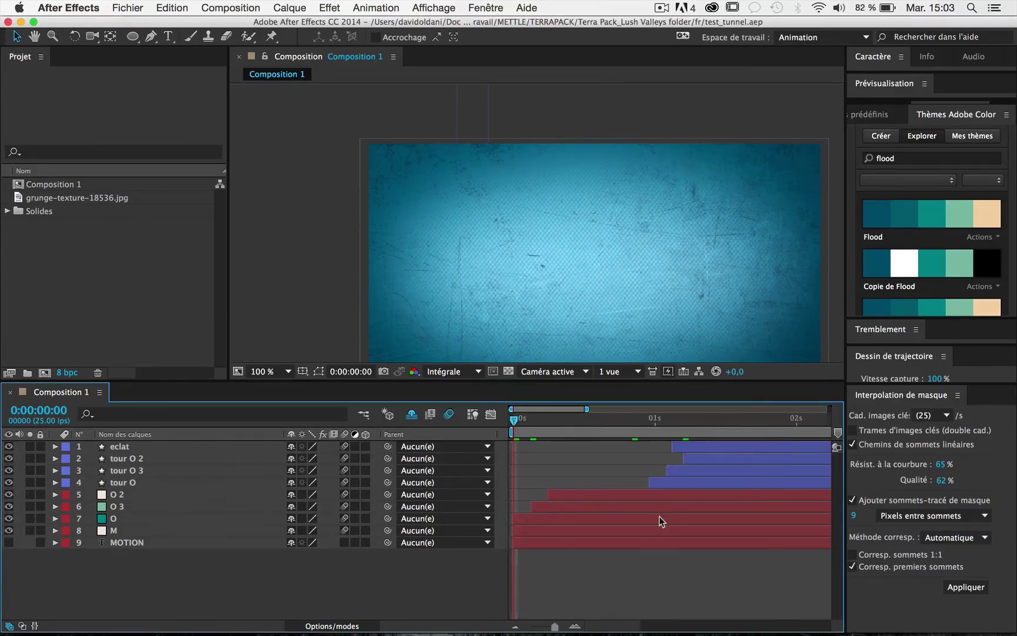
pyautogui.press('-')
pyautogui.press('-')
pyautogui.press('space')
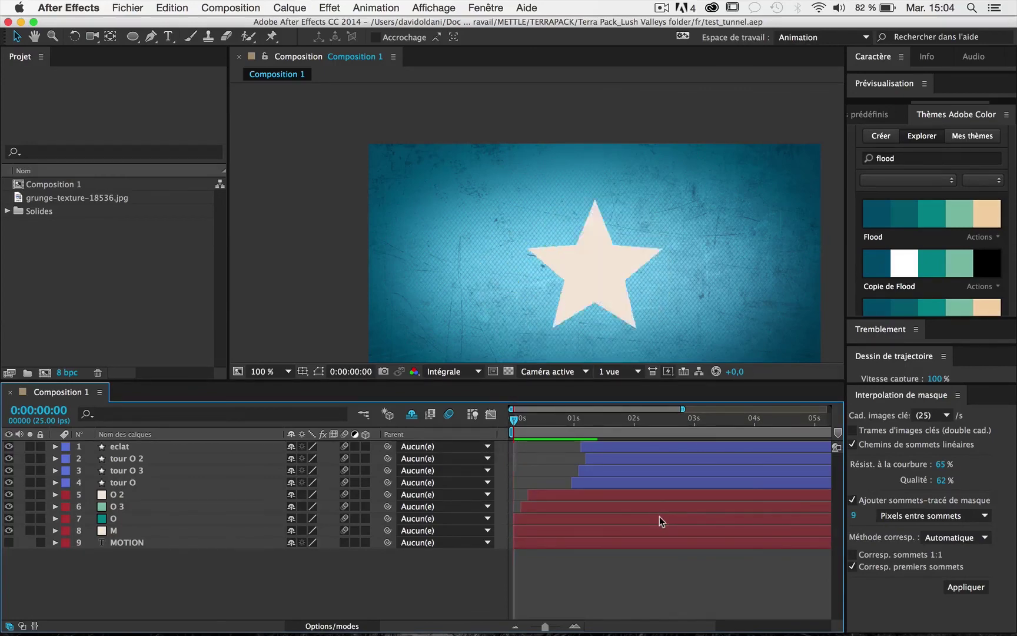
pyautogui.press('space')
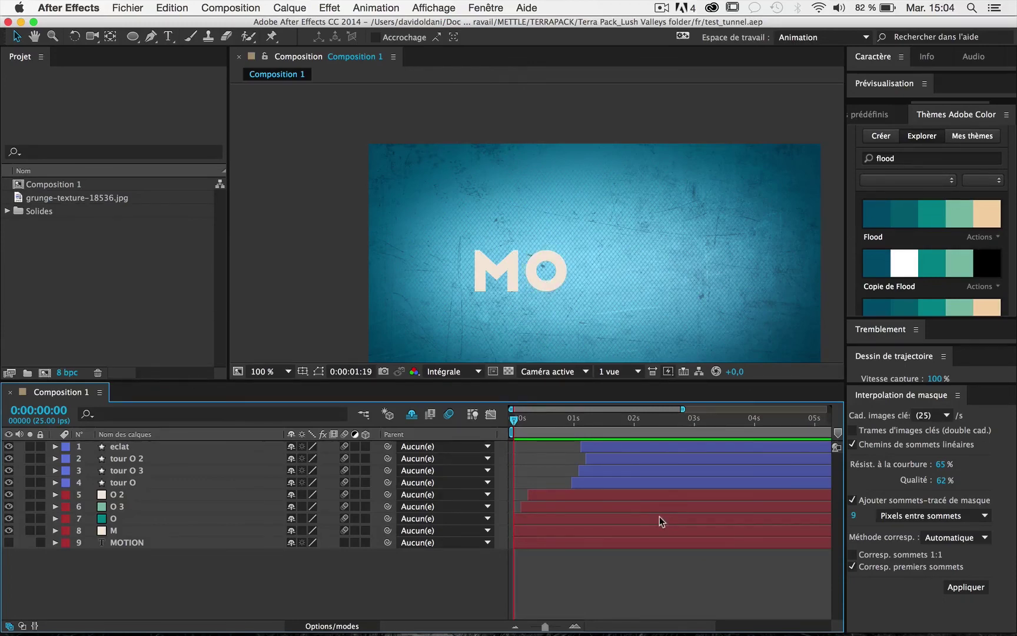
pyautogui.press('space')
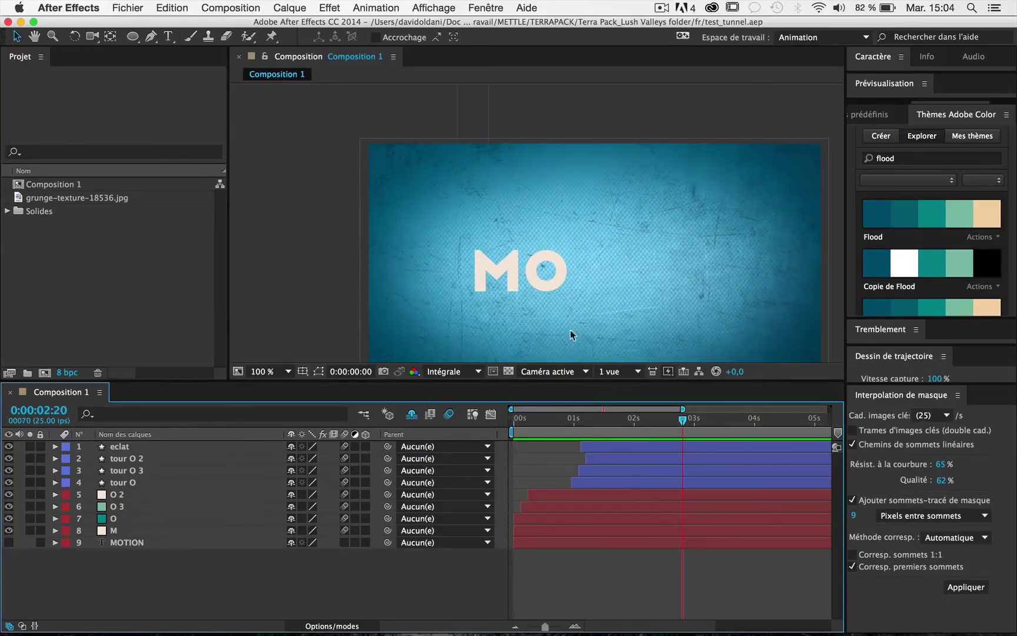
pyautogui.press('space')
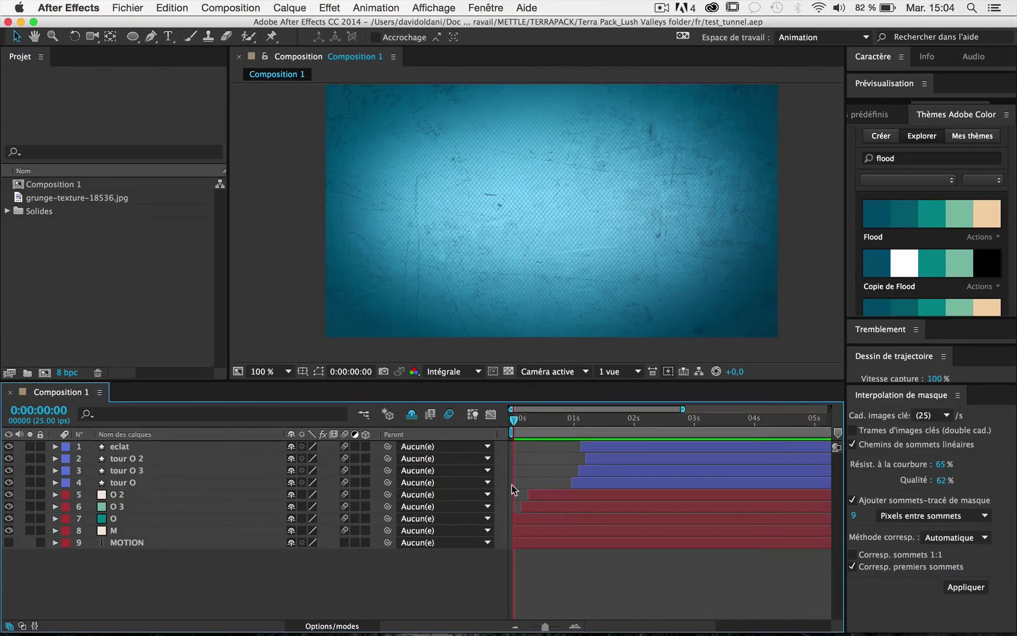
pyautogui.press('space')
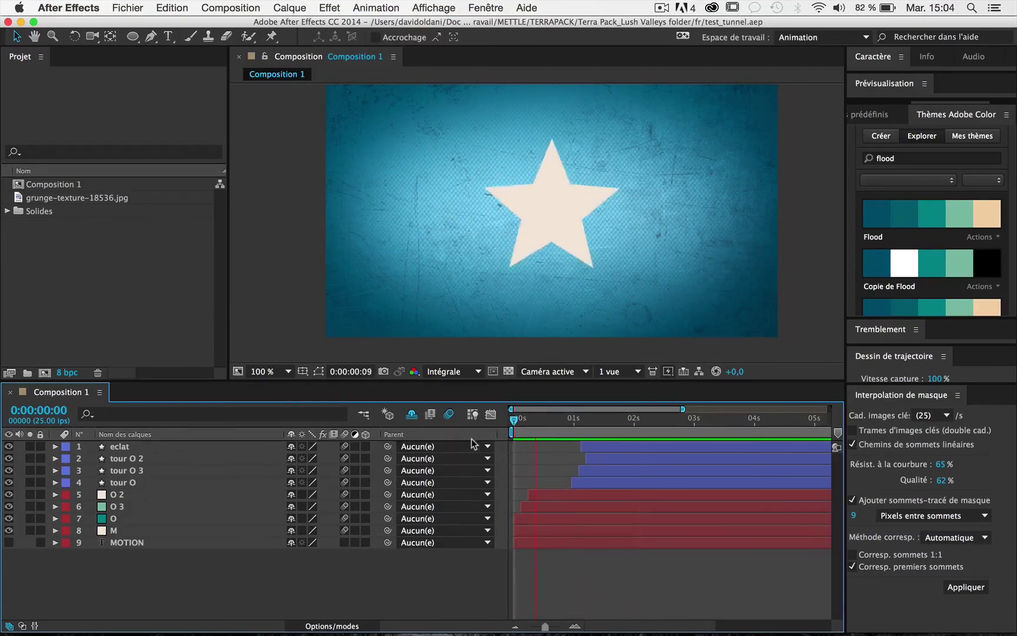
pyautogui.press('space')
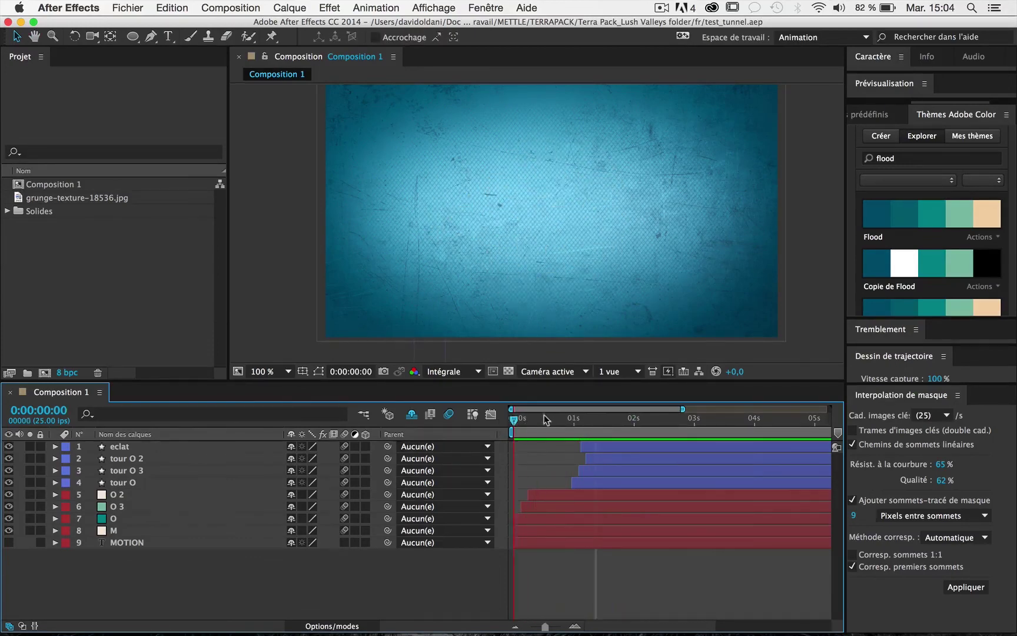
pyautogui.press('space')
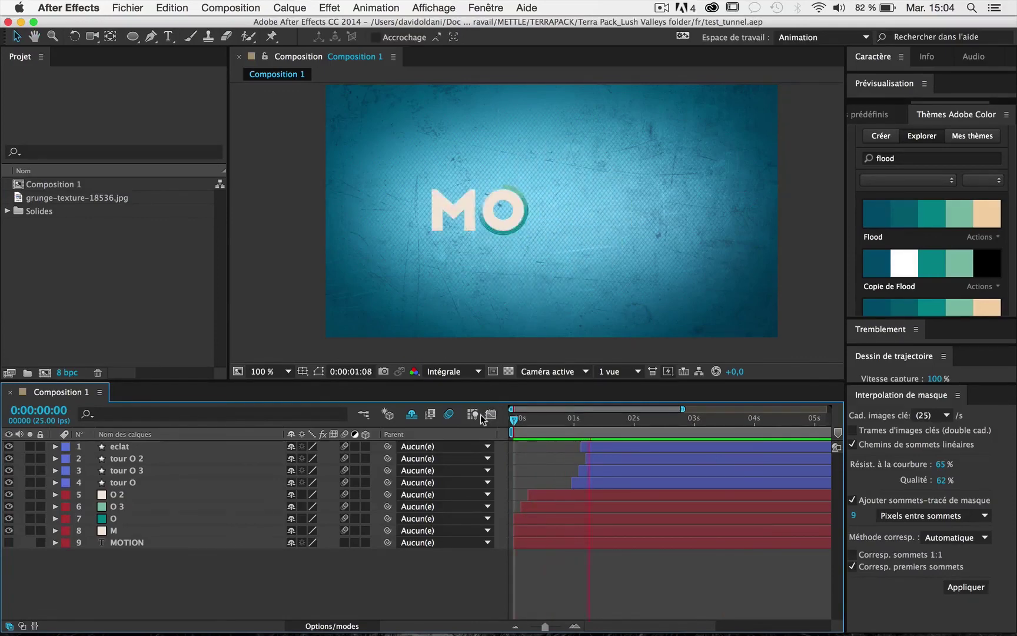
pyautogui.press('space')
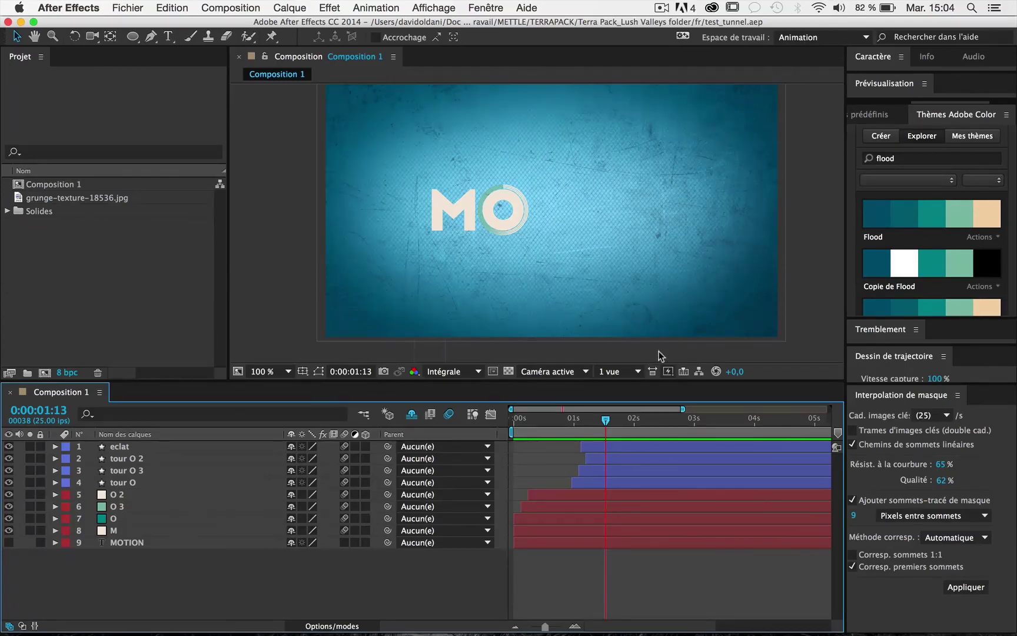
pyautogui.click(516, 419)
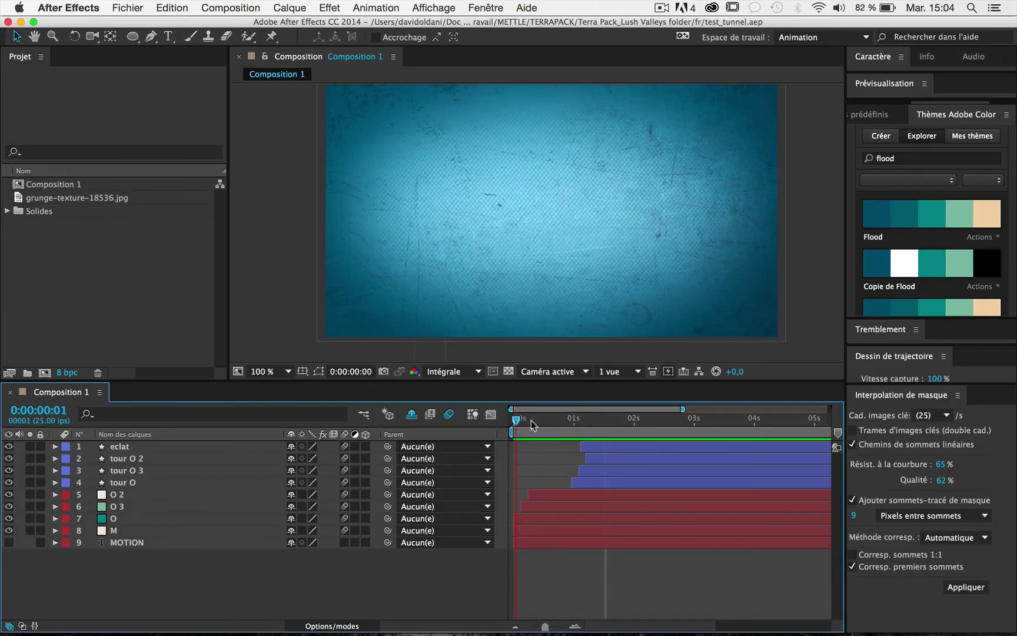